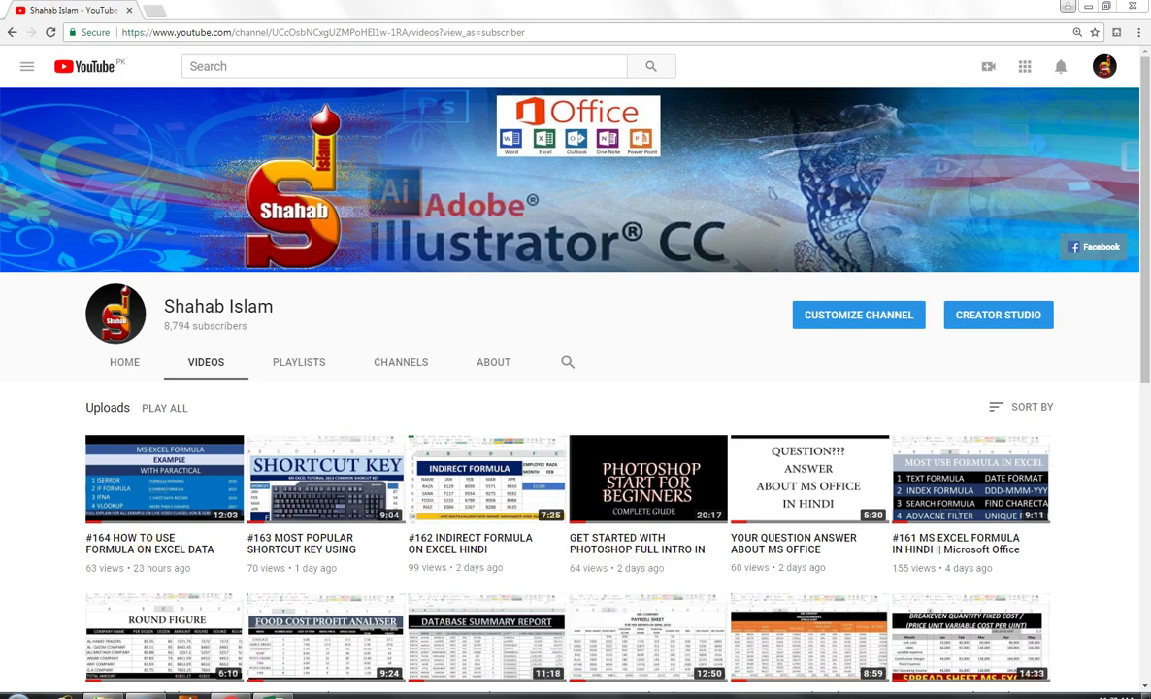
- Switch to the Excel workbook with the sales data and fit the TOTAL SALES column's width to its contents
click(273, 695)
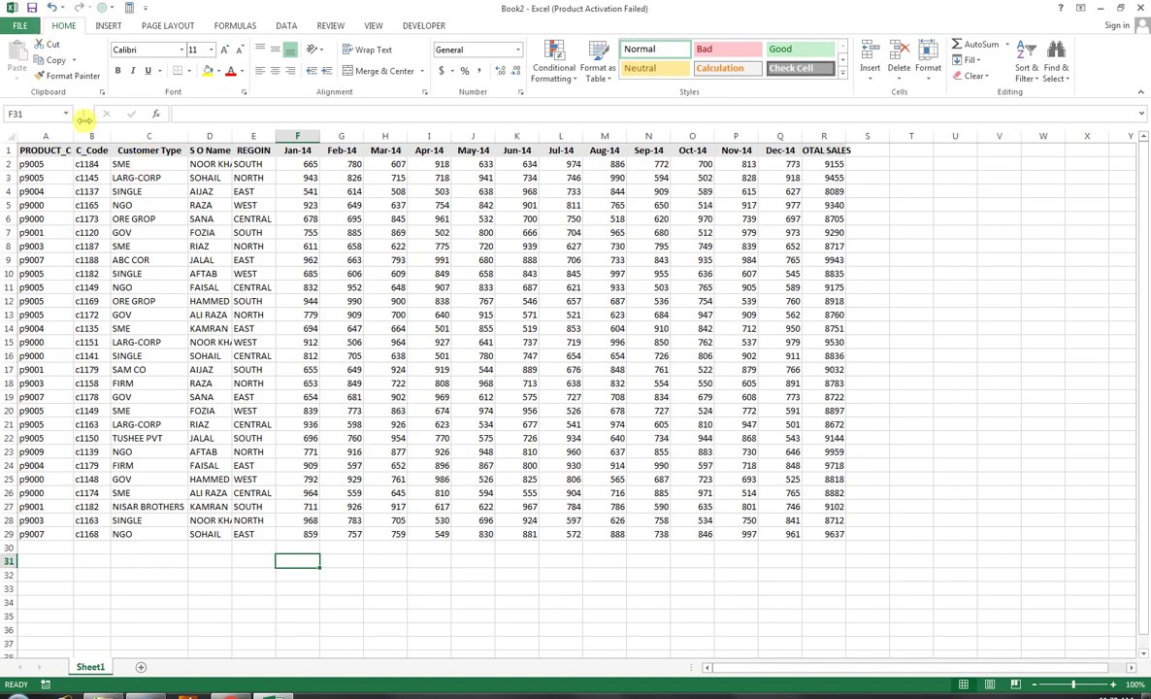
double_click(845, 136)
- Inspect the formula behind the first TOTAL SALES value in cell R2 without changing it
click(849, 163)
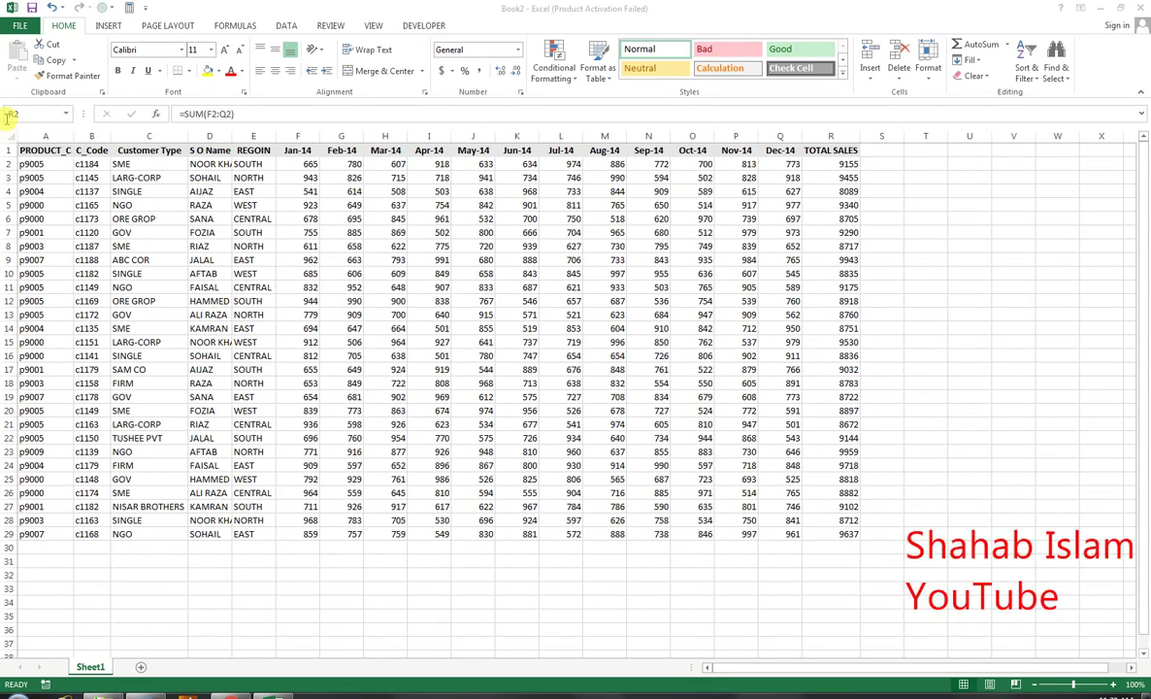
click(27, 148)
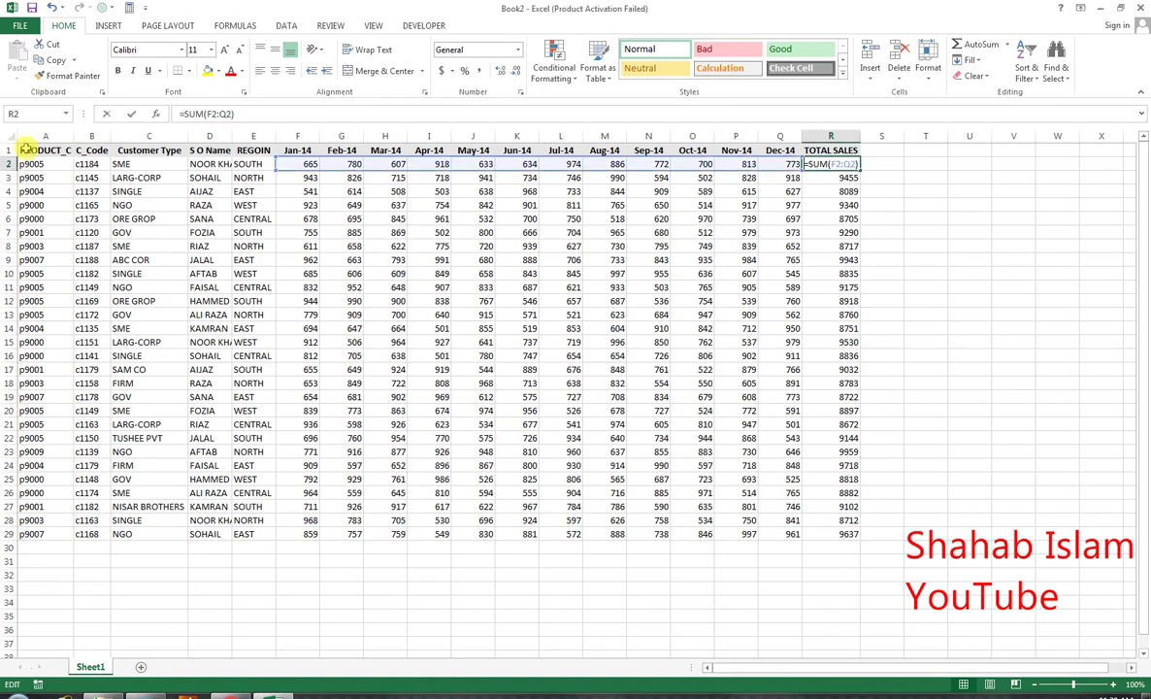
key(F2)
key(Escape)
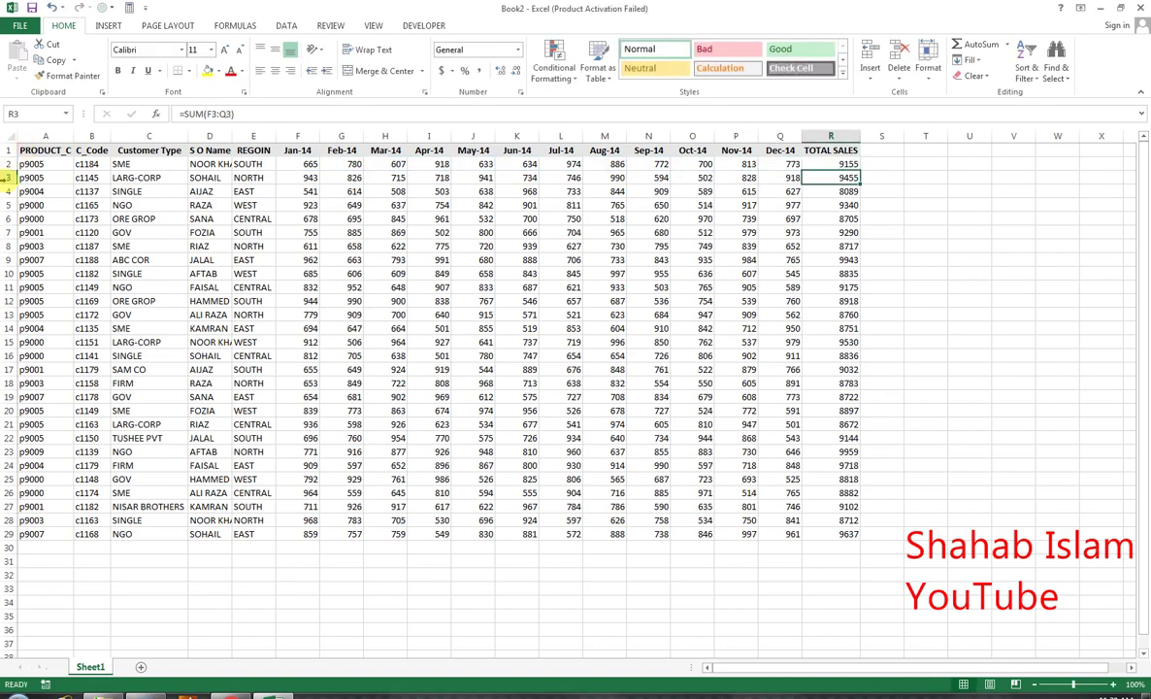
- Format the sales data range A1:R29 as a table with headers, using a light blue table style
click(29, 150)
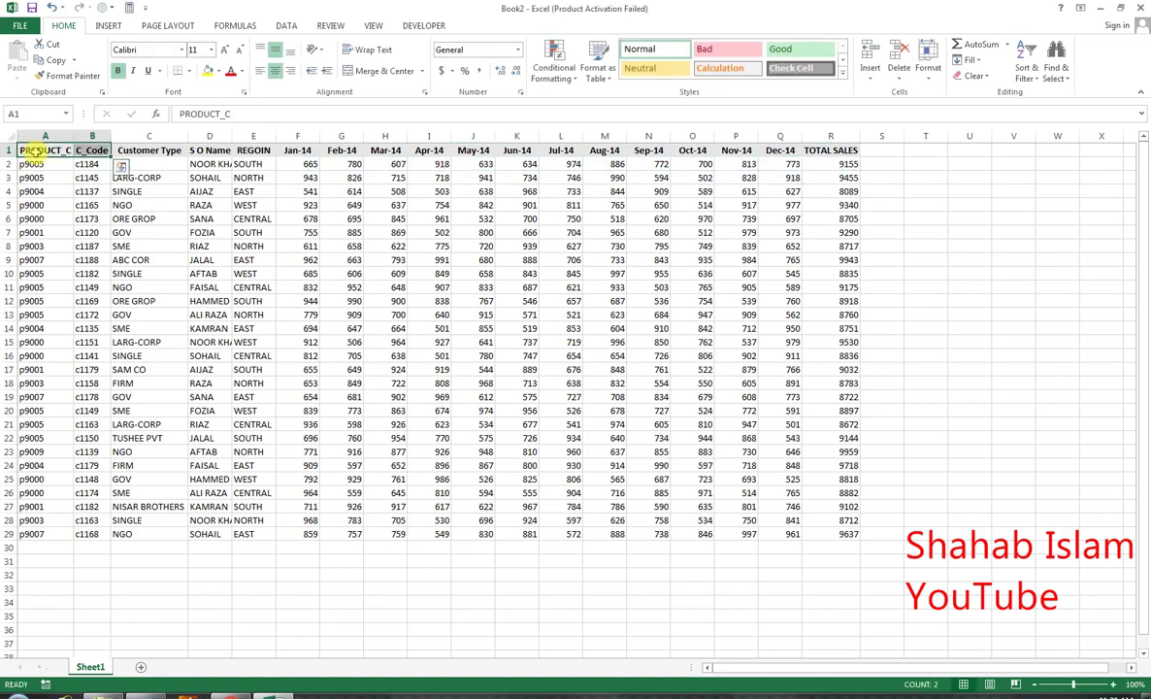
key(ctrl+shift+Right)
key(ctrl+shift+Down)
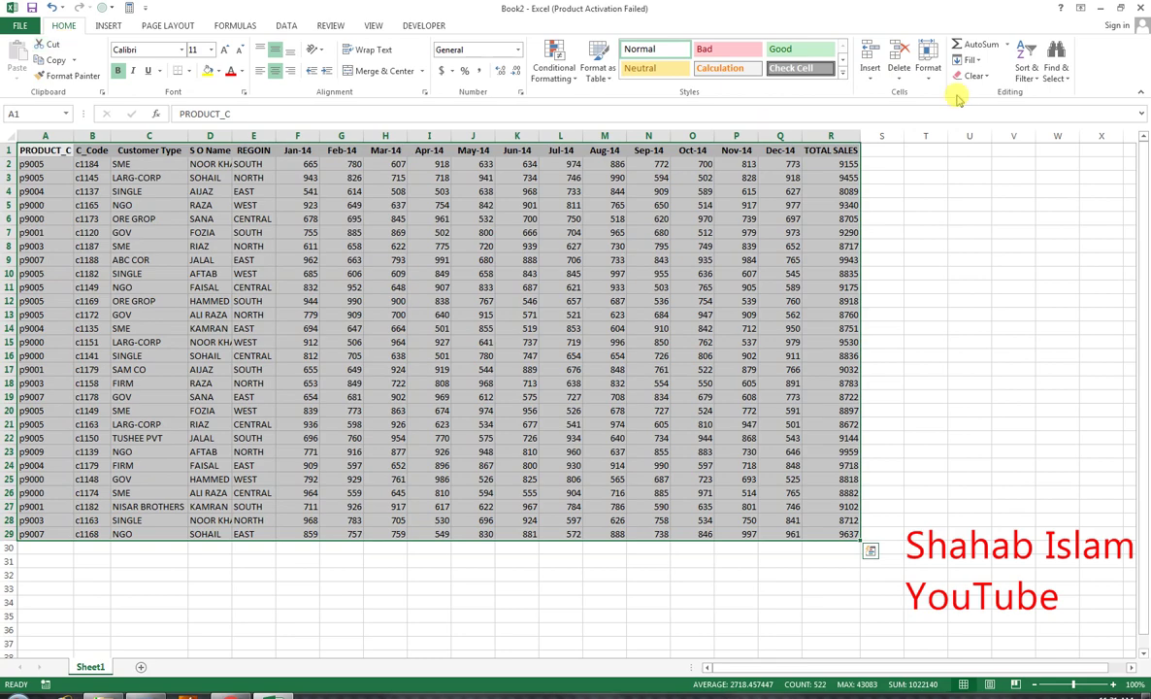
click(598, 66)
click(926, 342)
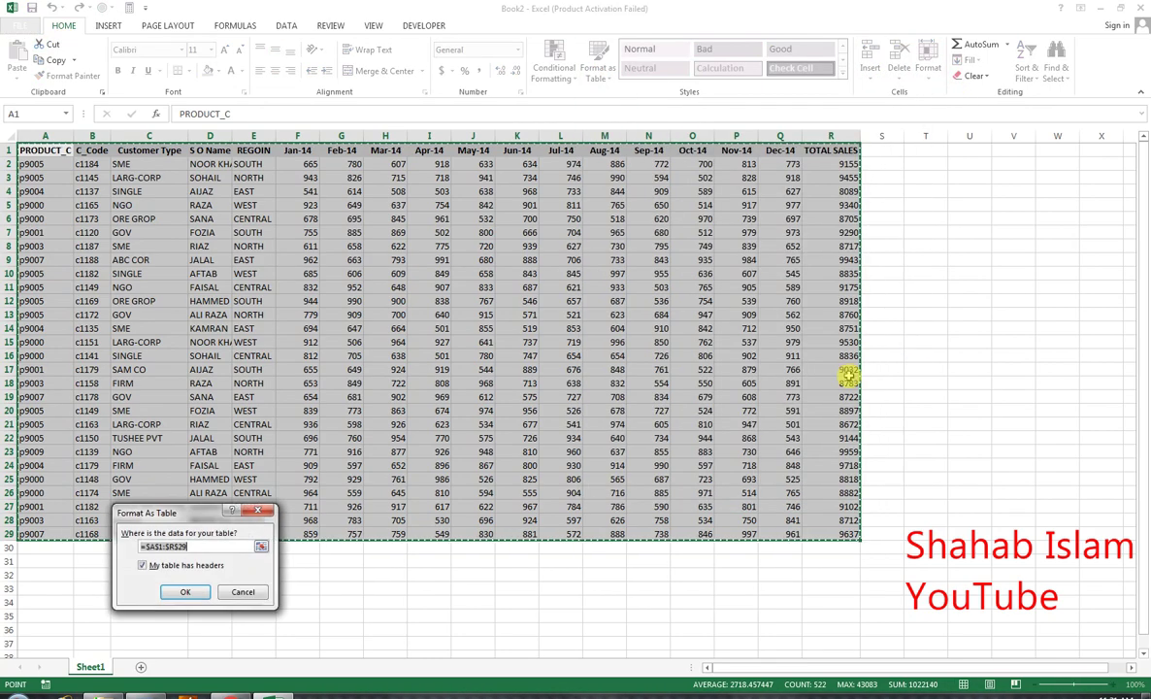
click(178, 590)
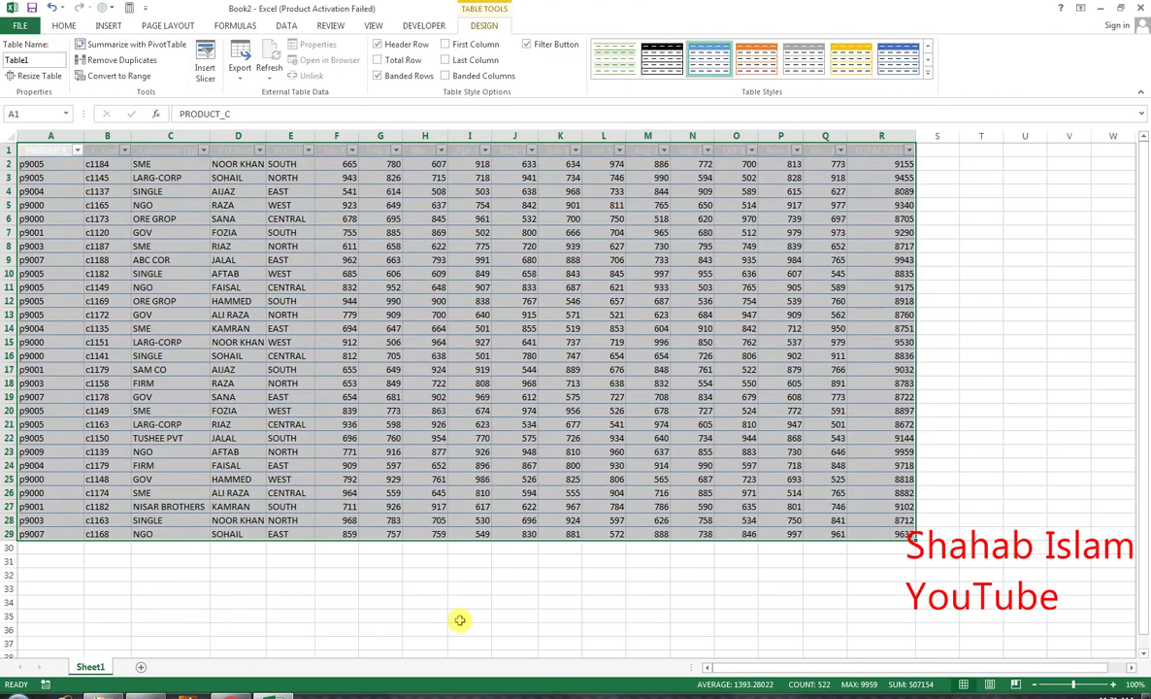
- Change the style of the whole sales table to the dark-blue-header medium style with light blue banded rows
click(560, 162)
click(34, 151)
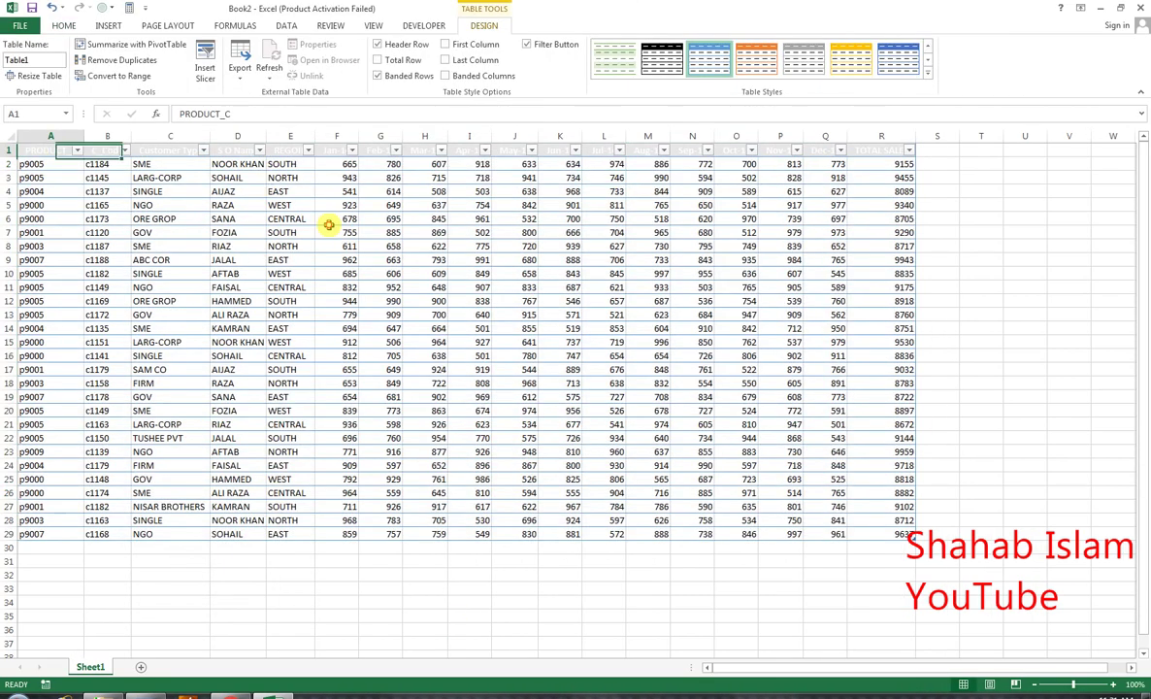
drag(329, 224, 875, 535)
click(927, 74)
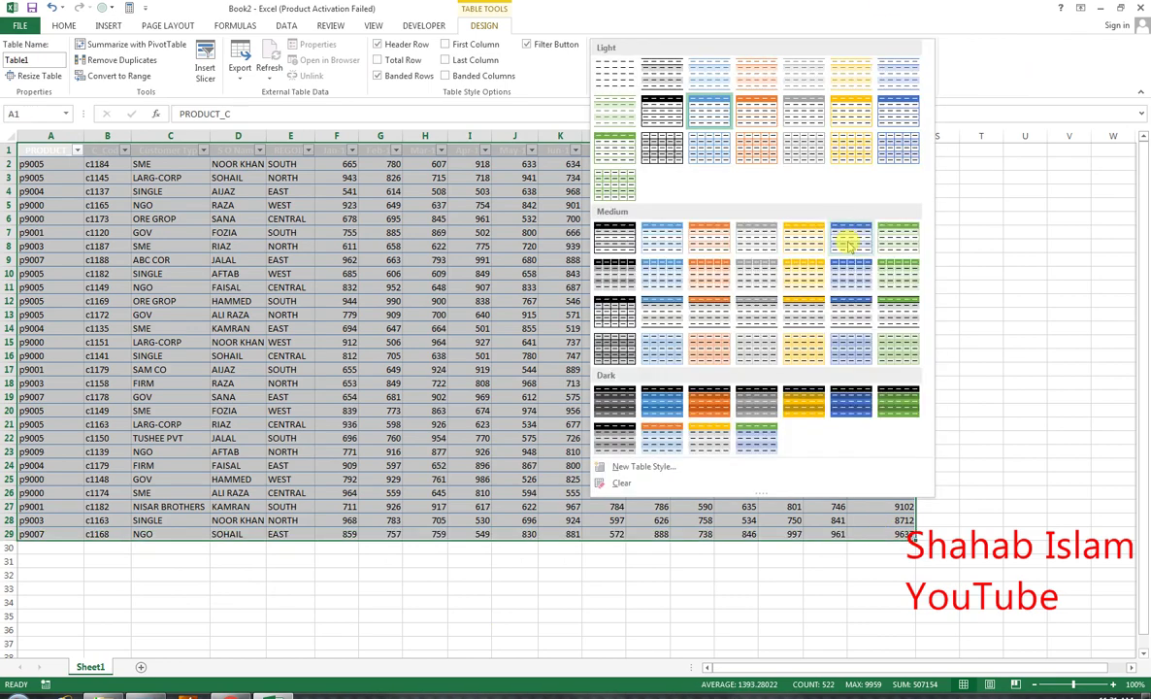
click(849, 245)
click(689, 301)
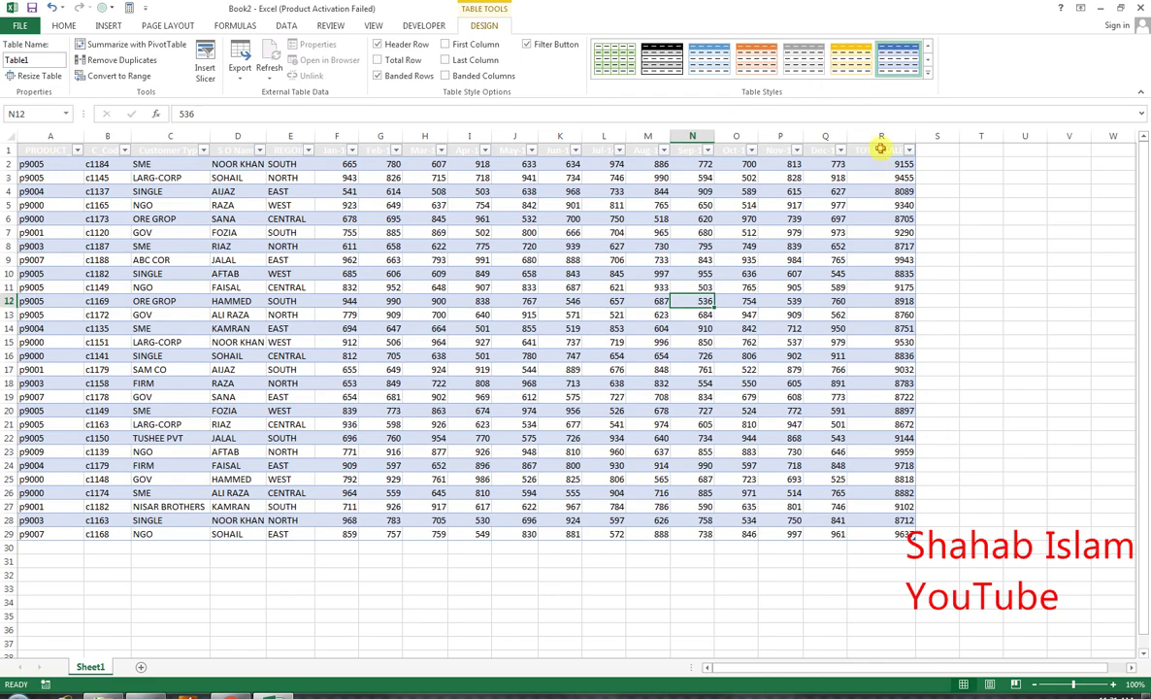
drag(881, 148, 20, 534)
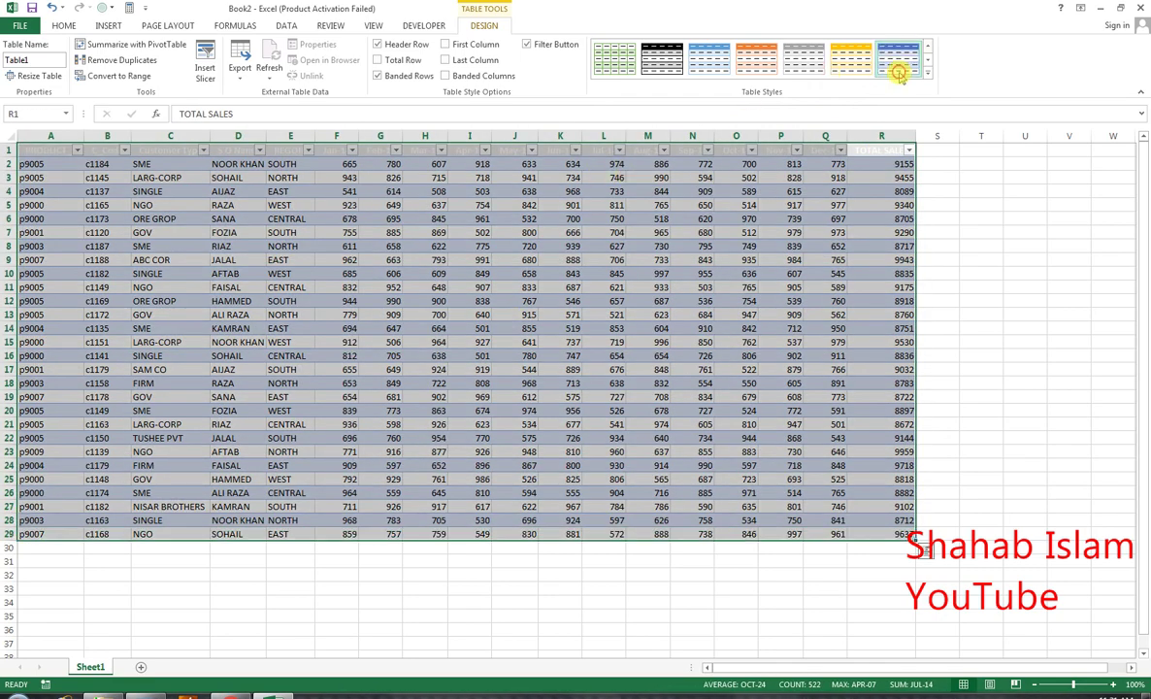
click(900, 204)
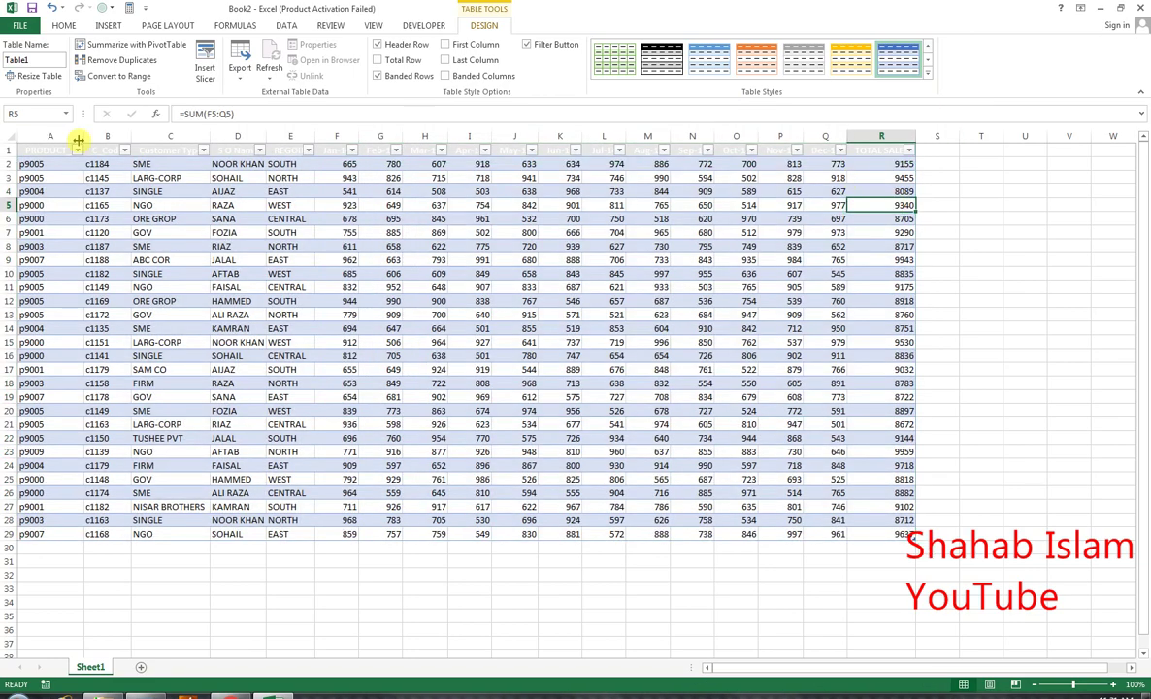
- Create a PivotTable from Table1 on a new worksheet
drag(59, 151, 889, 521)
click(108, 26)
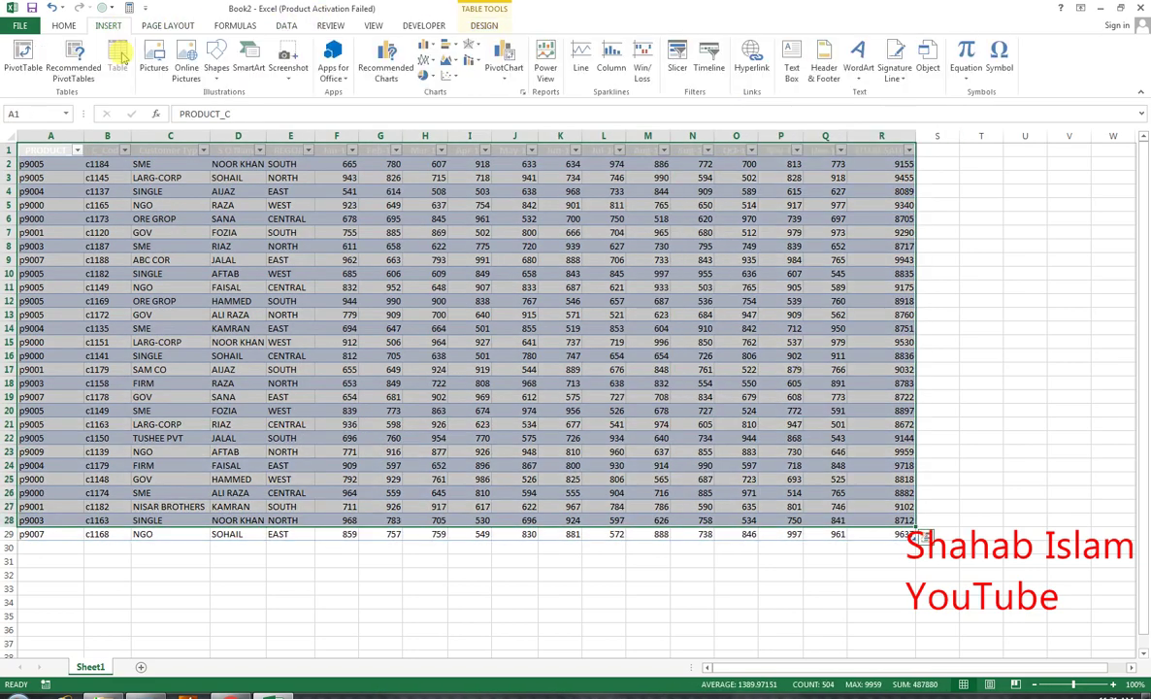
click(25, 64)
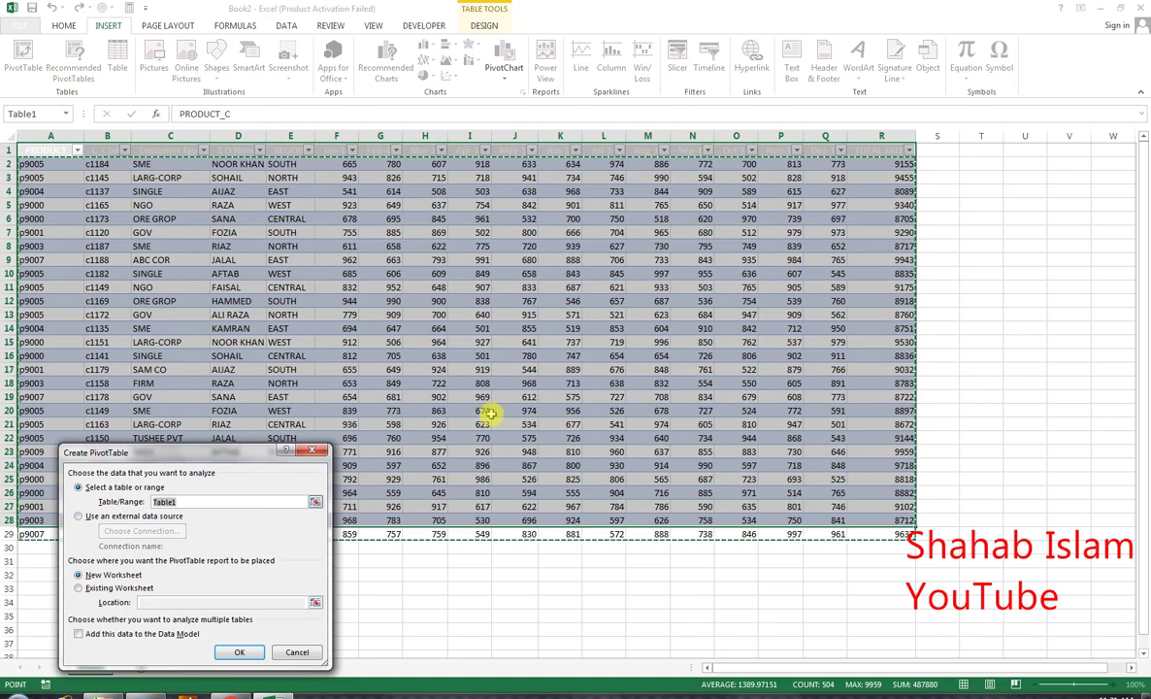
click(234, 650)
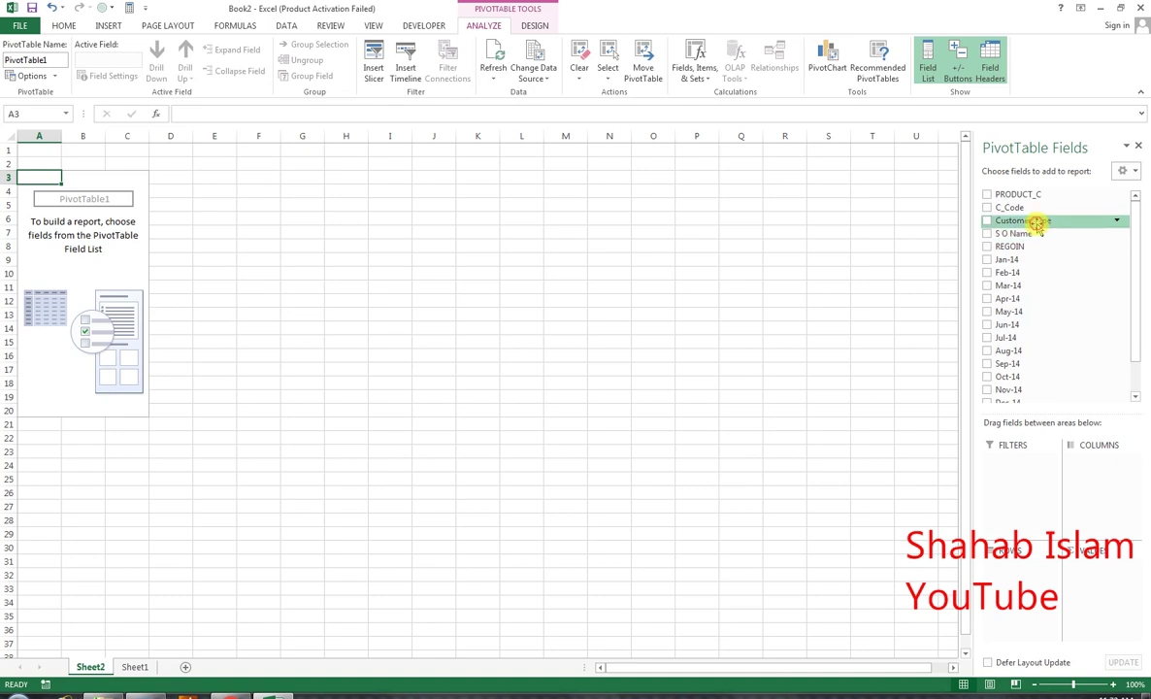
- Add Customer Type to the PivotTable's rows and TOTAL SALES to its values
drag(1037, 225, 996, 563)
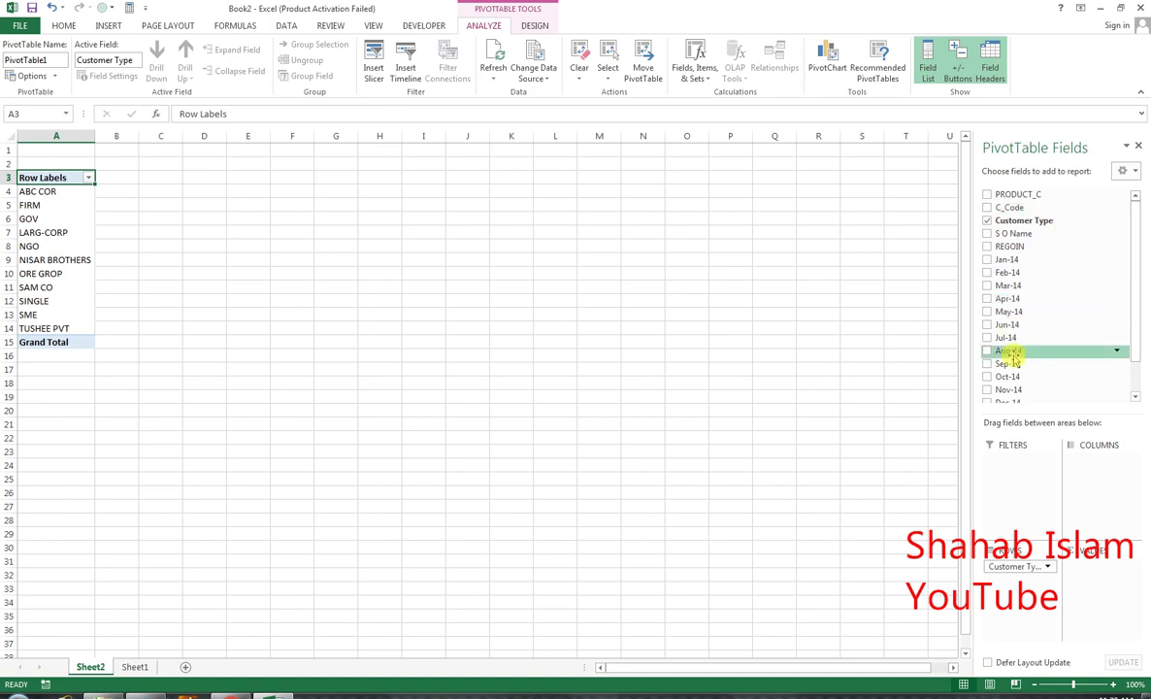
drag(1136, 305, 1138, 360)
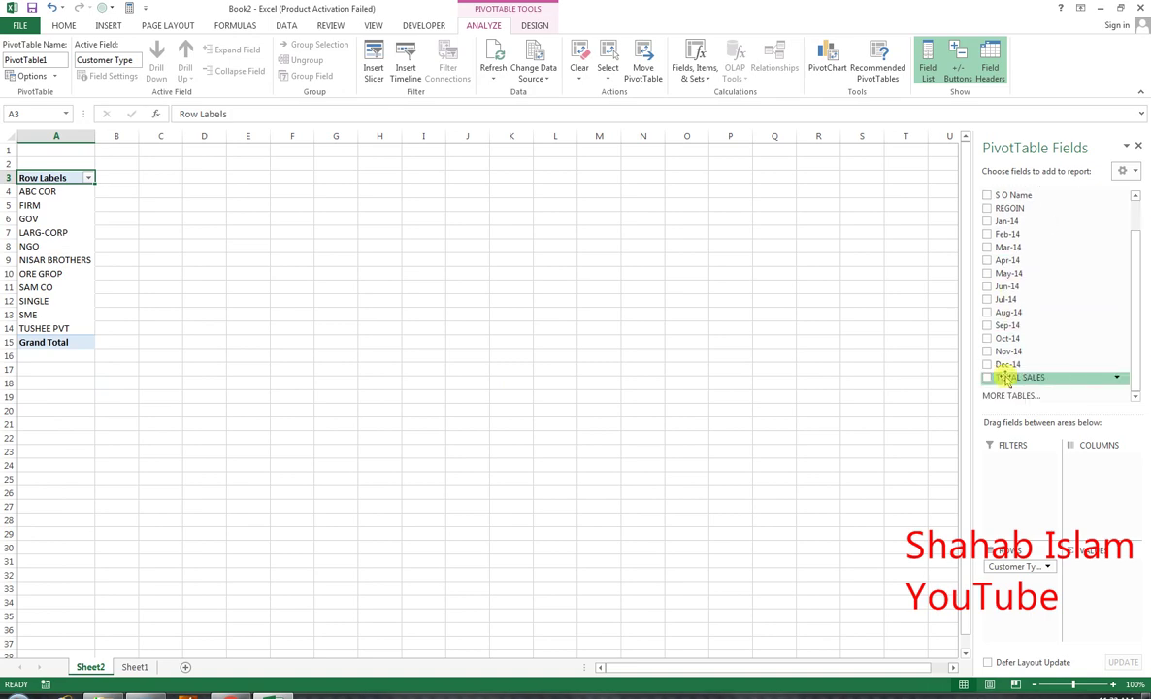
drag(1004, 378, 1102, 577)
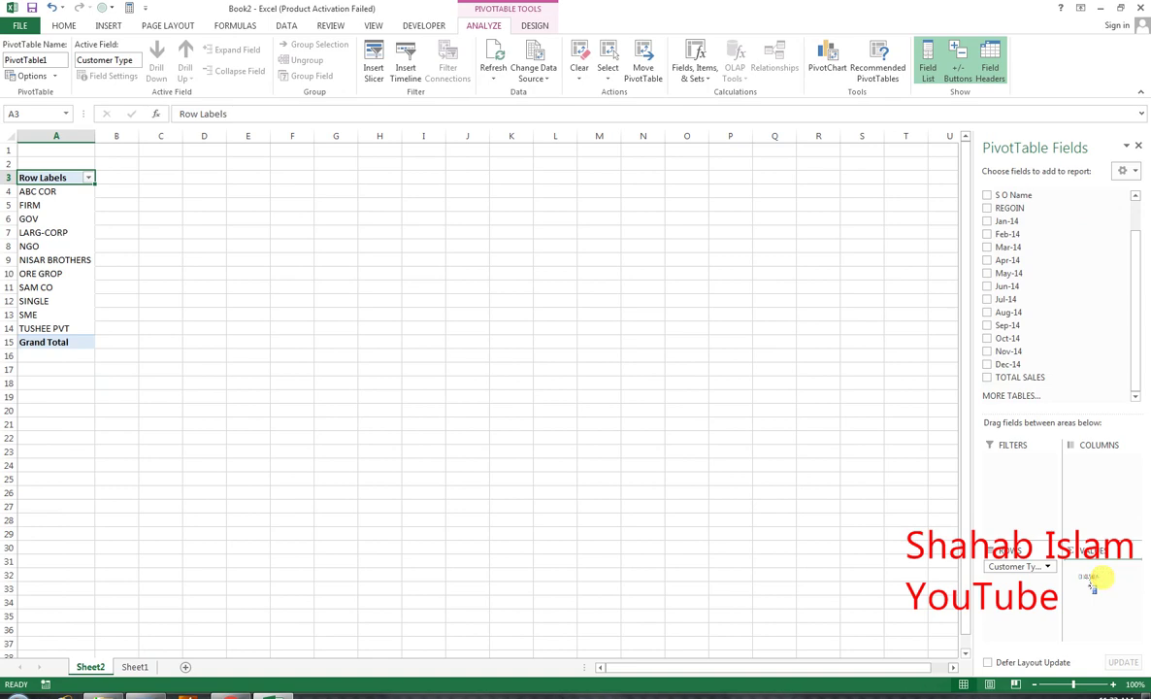
drag(1102, 577, 1098, 578)
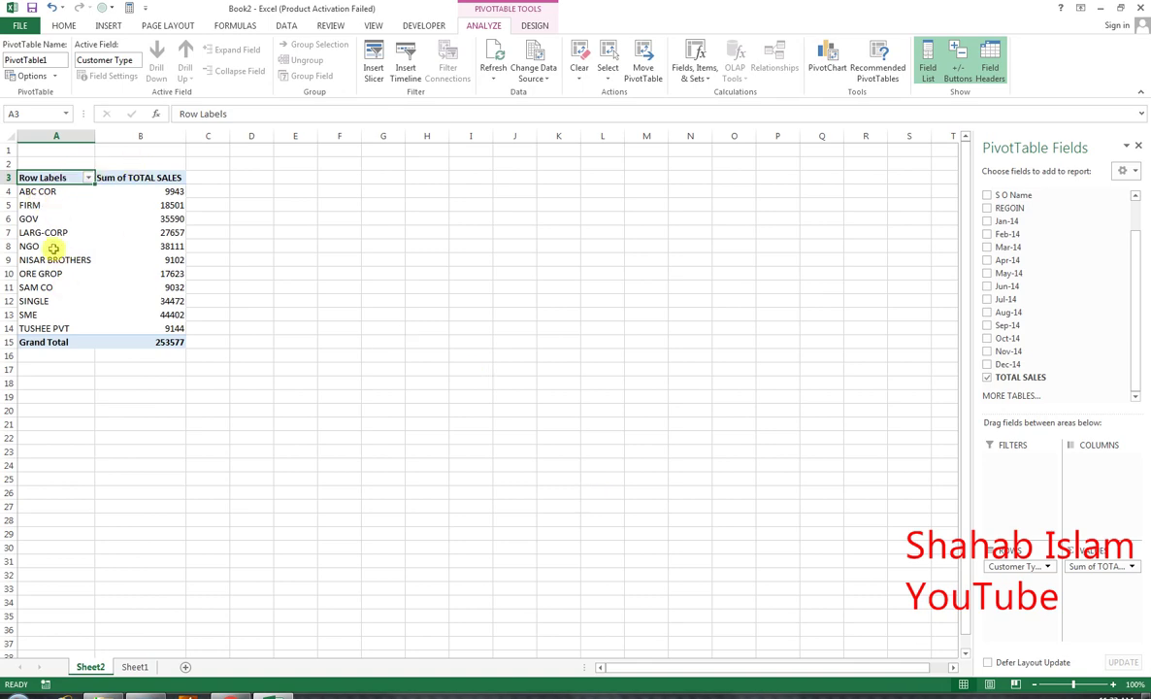
- Filter the PivotTable's customer types to the top 5 items by Sum of TOTAL SALES
click(88, 177)
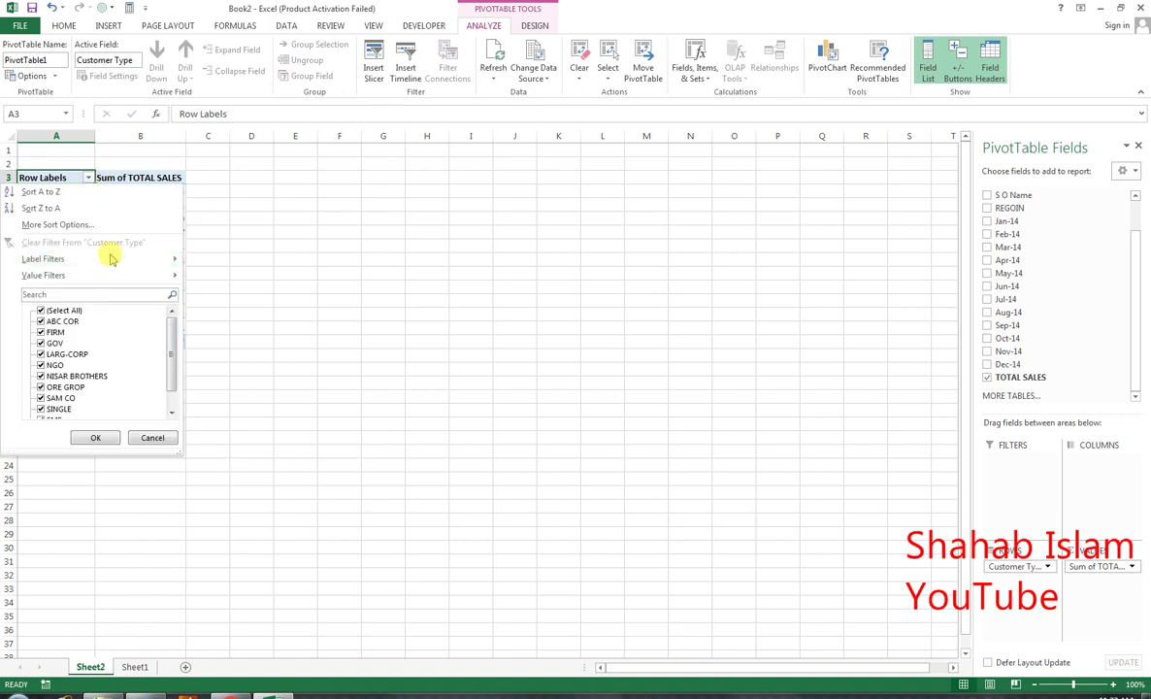
mouse_move(172, 275)
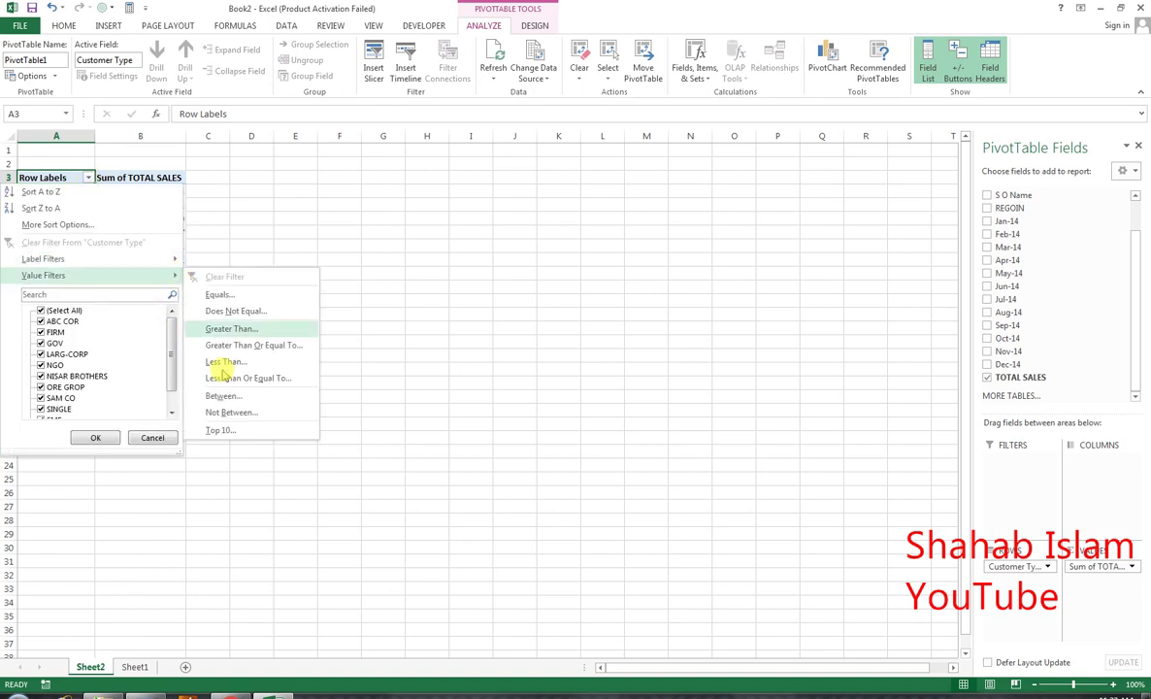
click(222, 431)
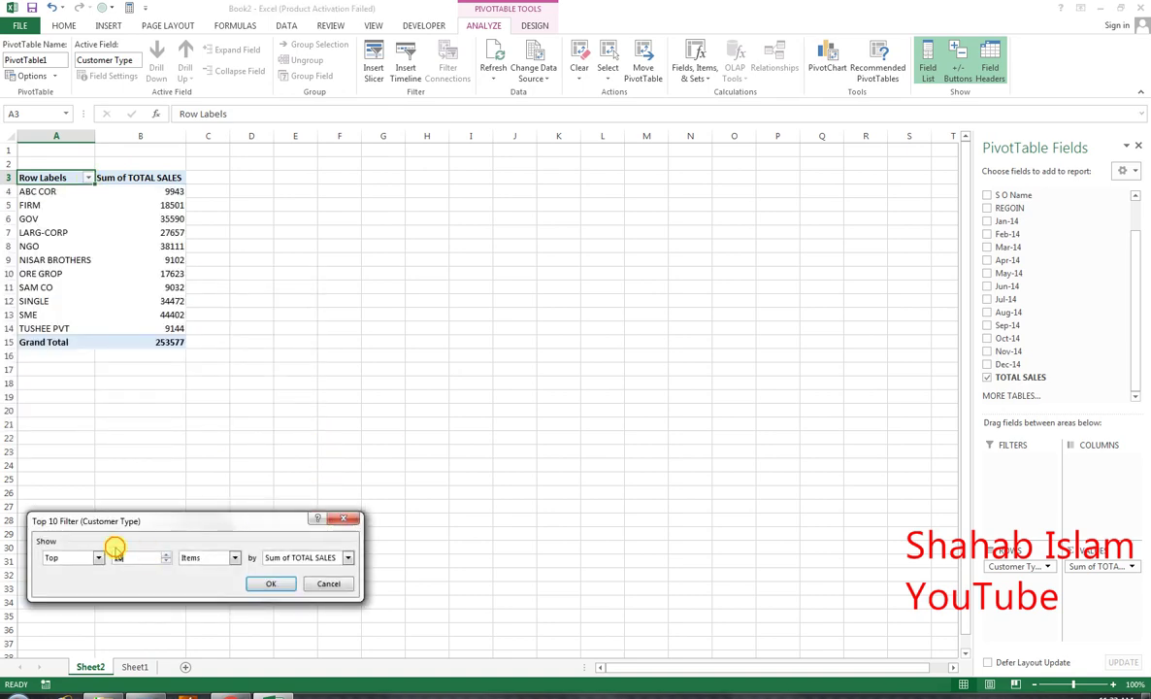
click(277, 582)
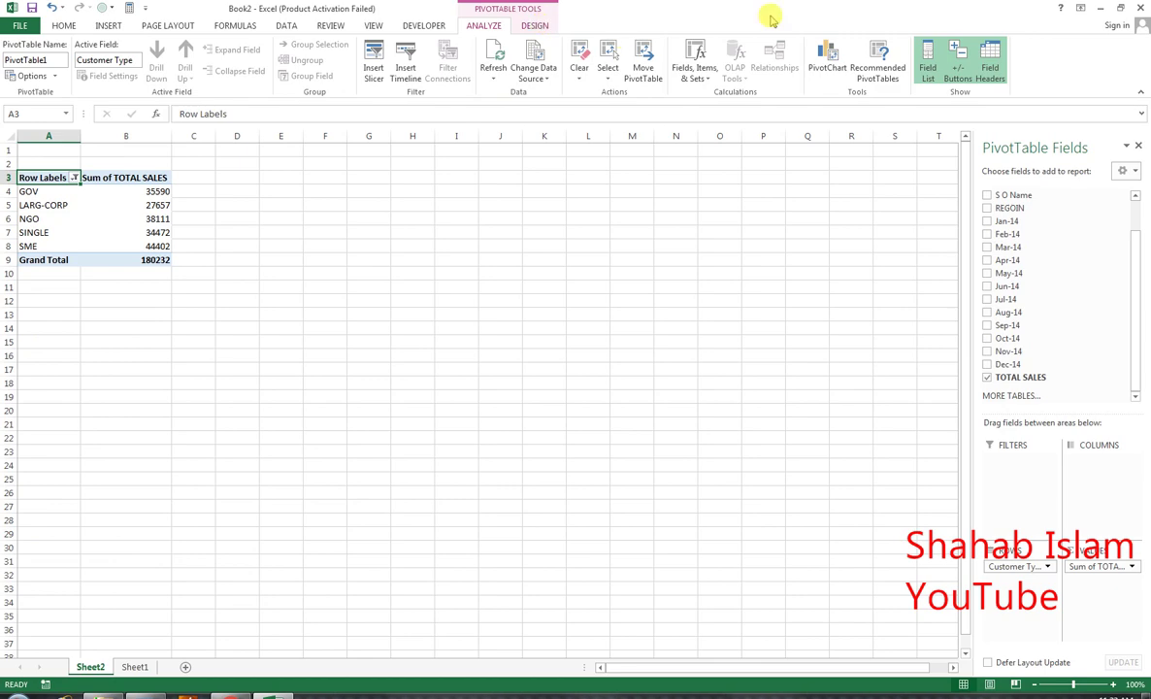
- Insert a Clustered Bar PivotChart of the filtered customer types and enlarge it to about 4.5" high by 8.12" wide
click(827, 61)
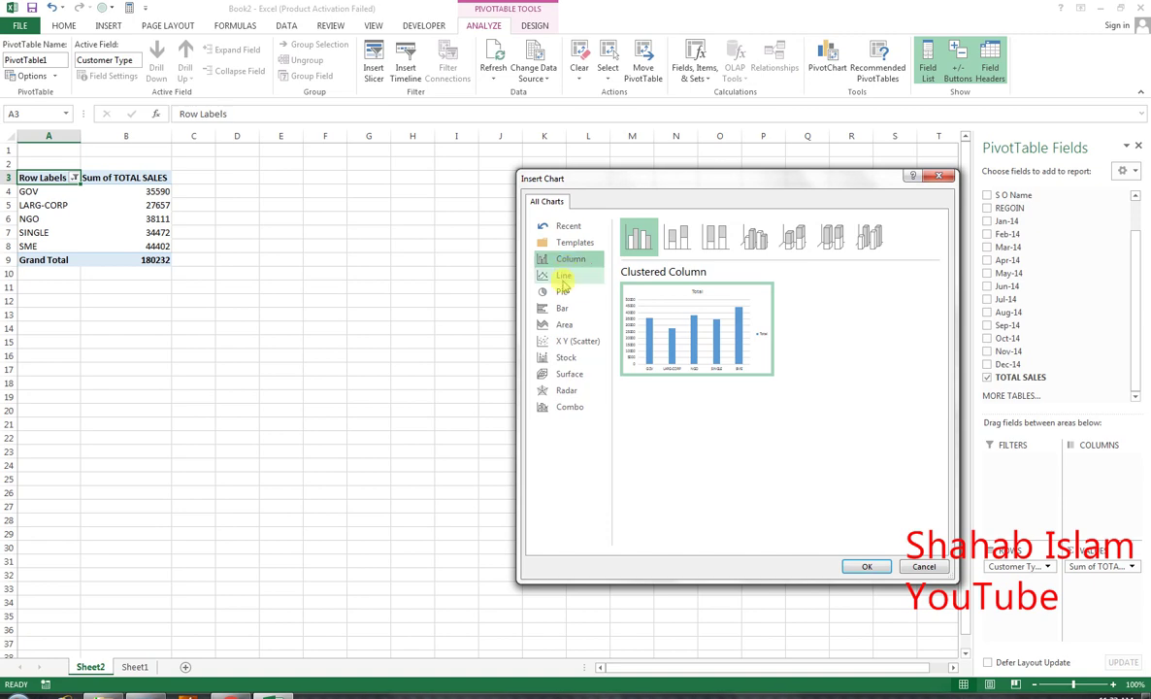
click(564, 309)
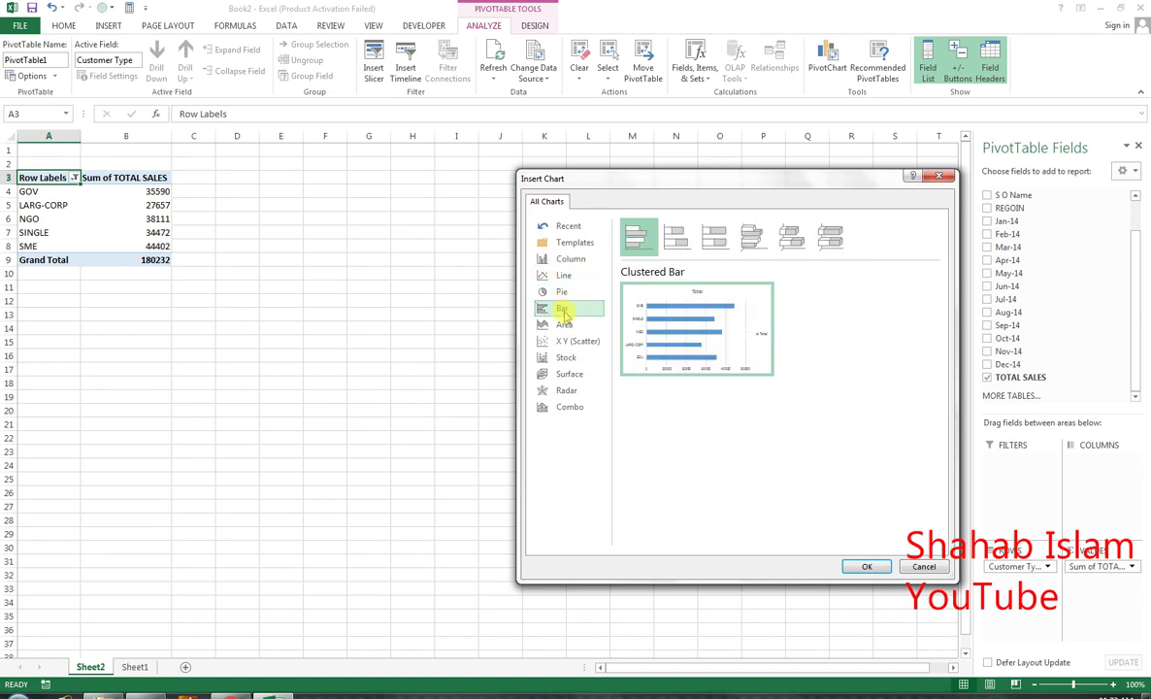
click(867, 567)
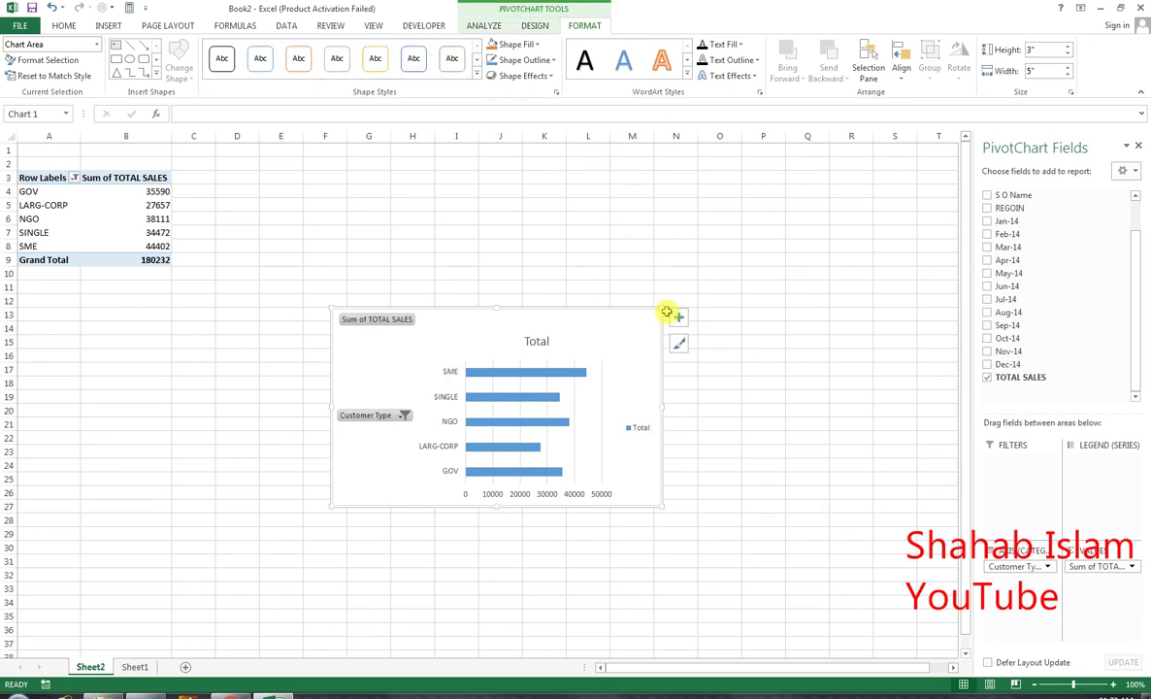
drag(664, 309, 861, 205)
click(377, 206)
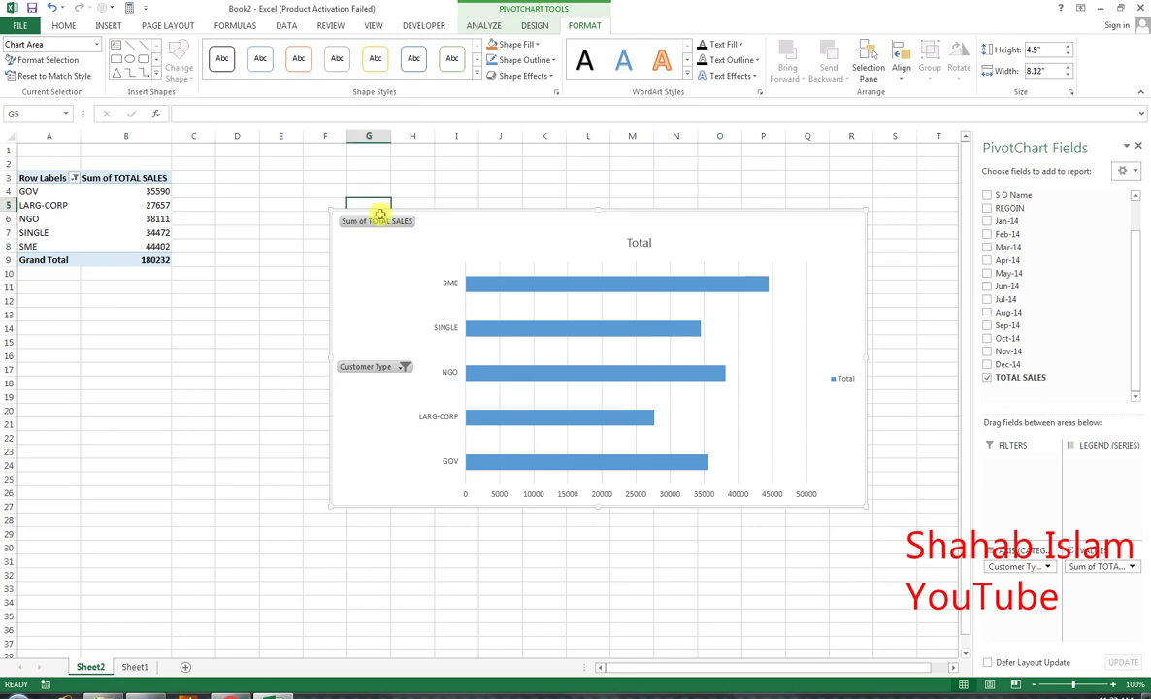
- Hide the value field button and all remaining field buttons on the PivotChart
right_click(364, 225)
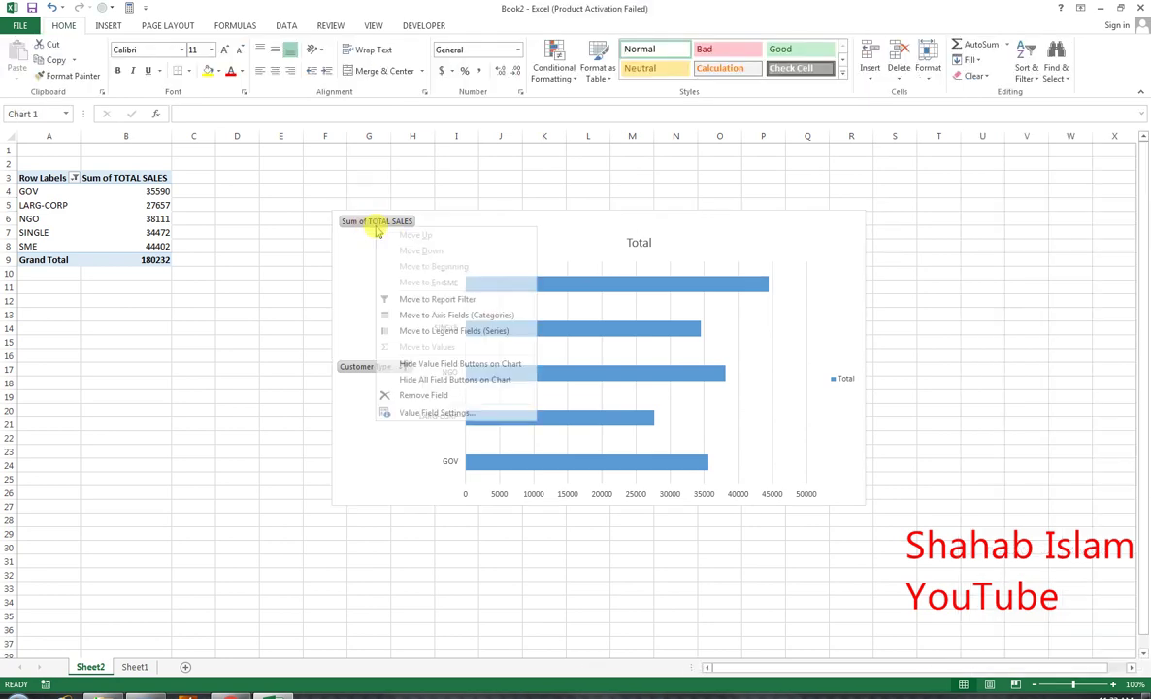
click(433, 365)
right_click(404, 358)
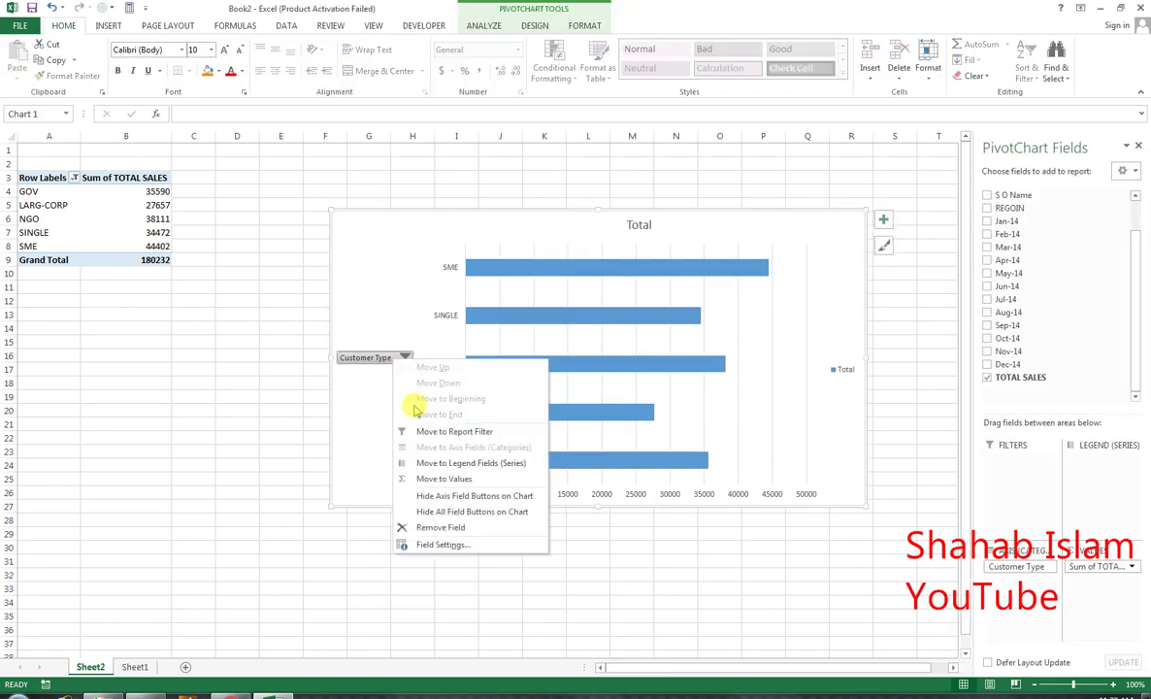
click(432, 512)
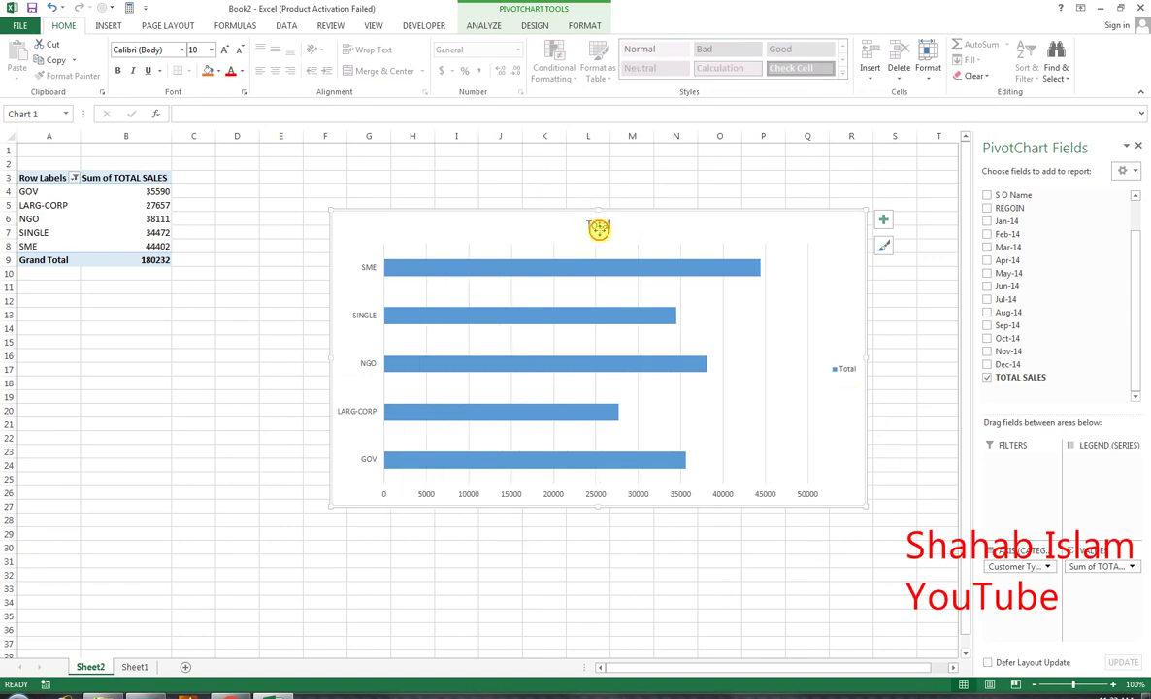
double_click(590, 220)
click(684, 291)
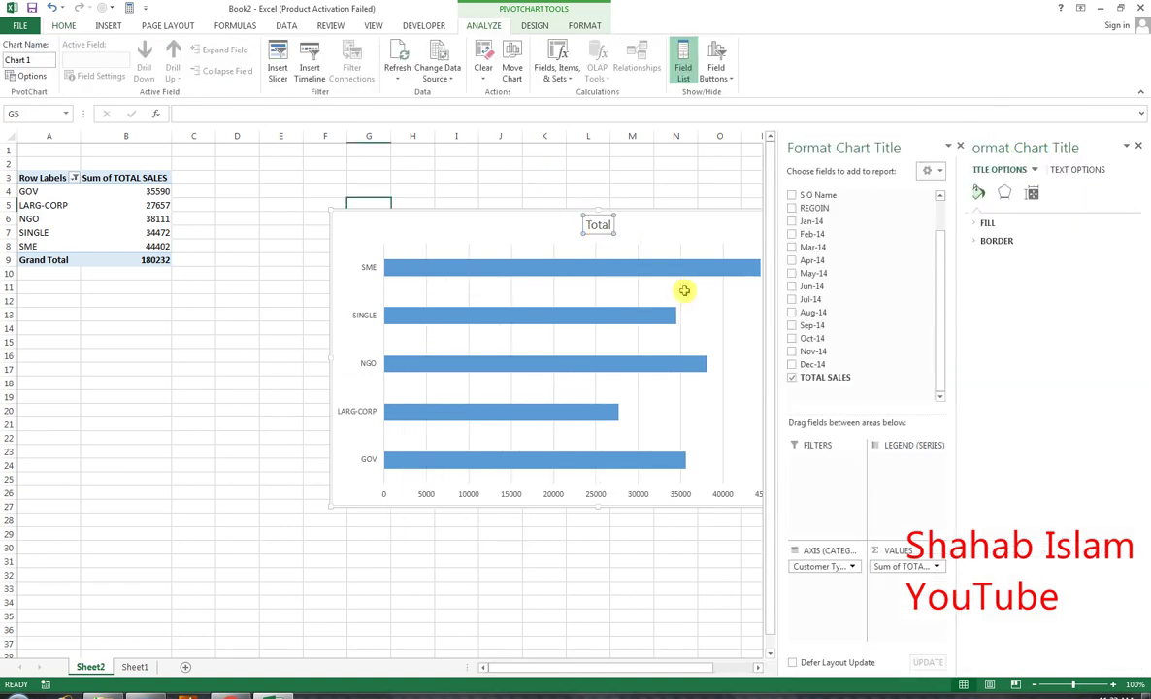
key(Delete)
key(ctrl+z)
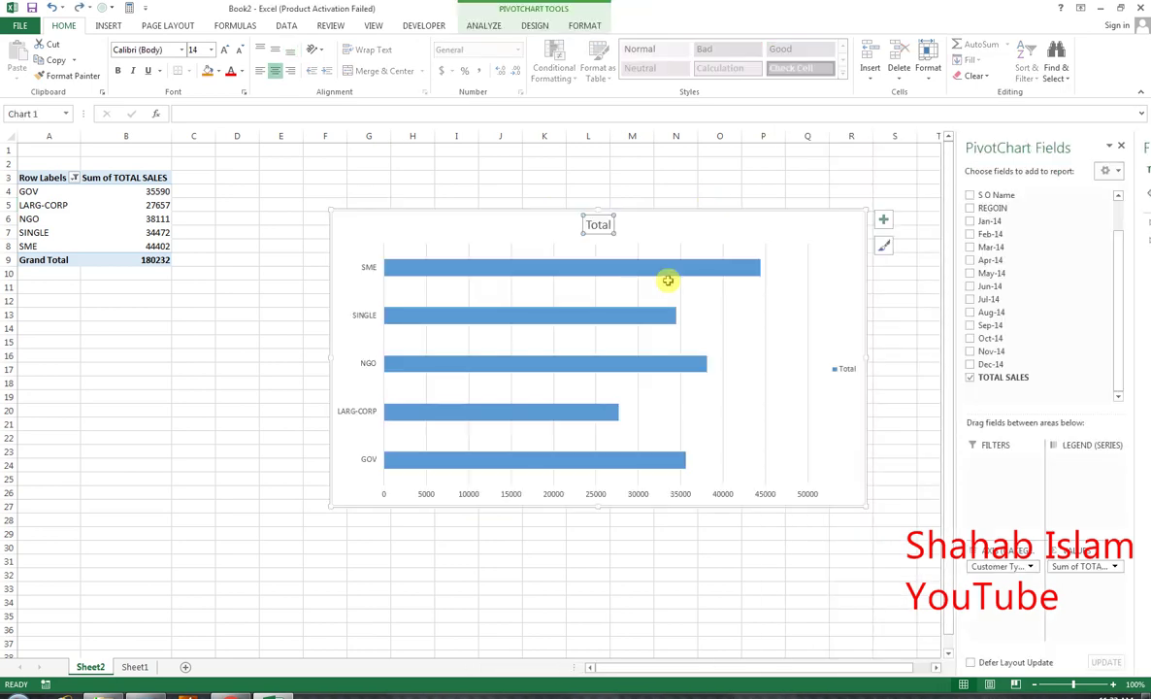
- Replace the PivotChart's title with "TOP 5 CUSTOMER" and close the title formatting pane
click(609, 229)
key(BackSpace)
key(BackSpace)
key(BackSpace)
key(BackSpace)
key(BackSpace)
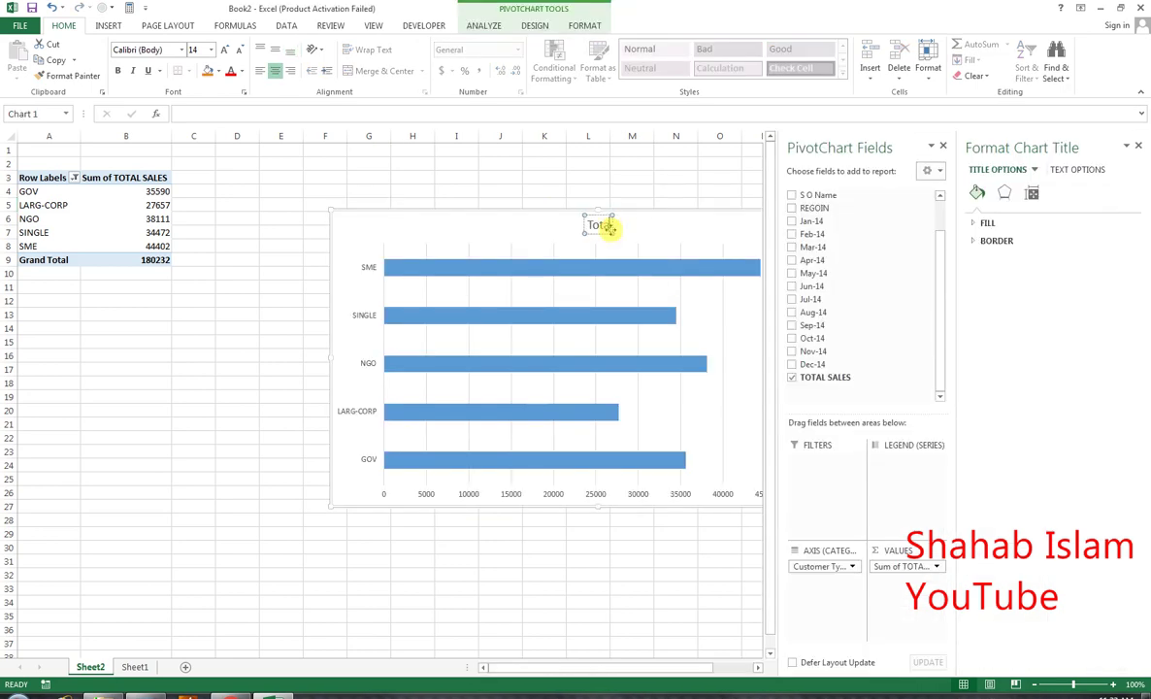
text(t)
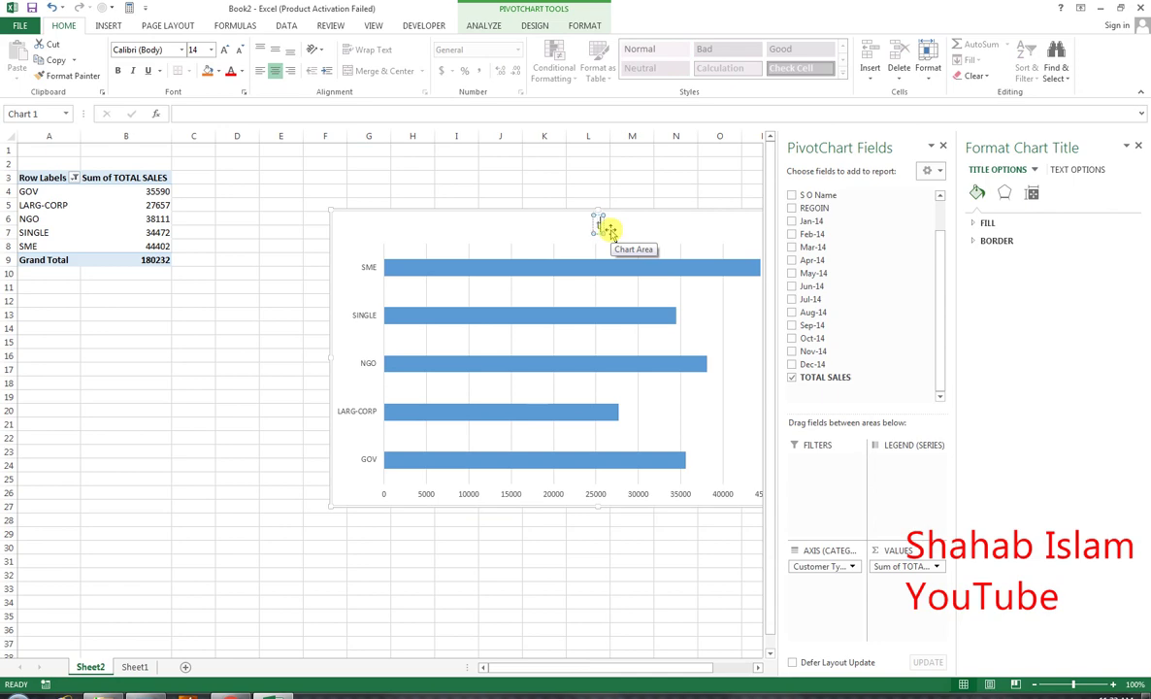
text(ot)
text(TOP)
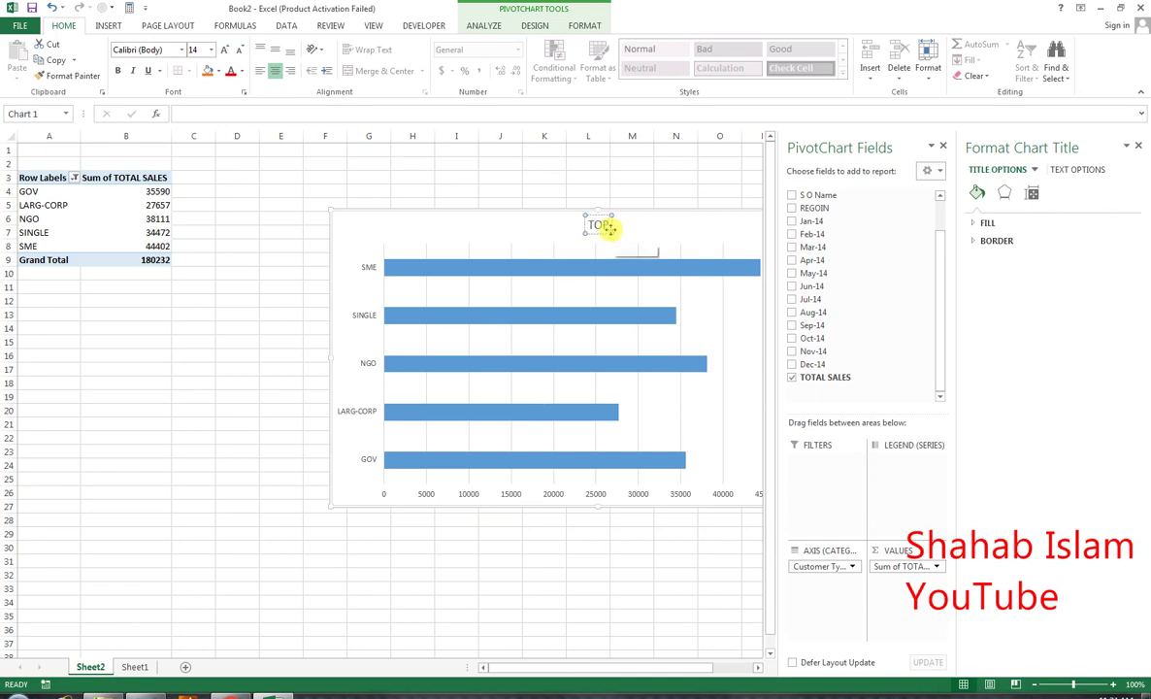
text( 5)
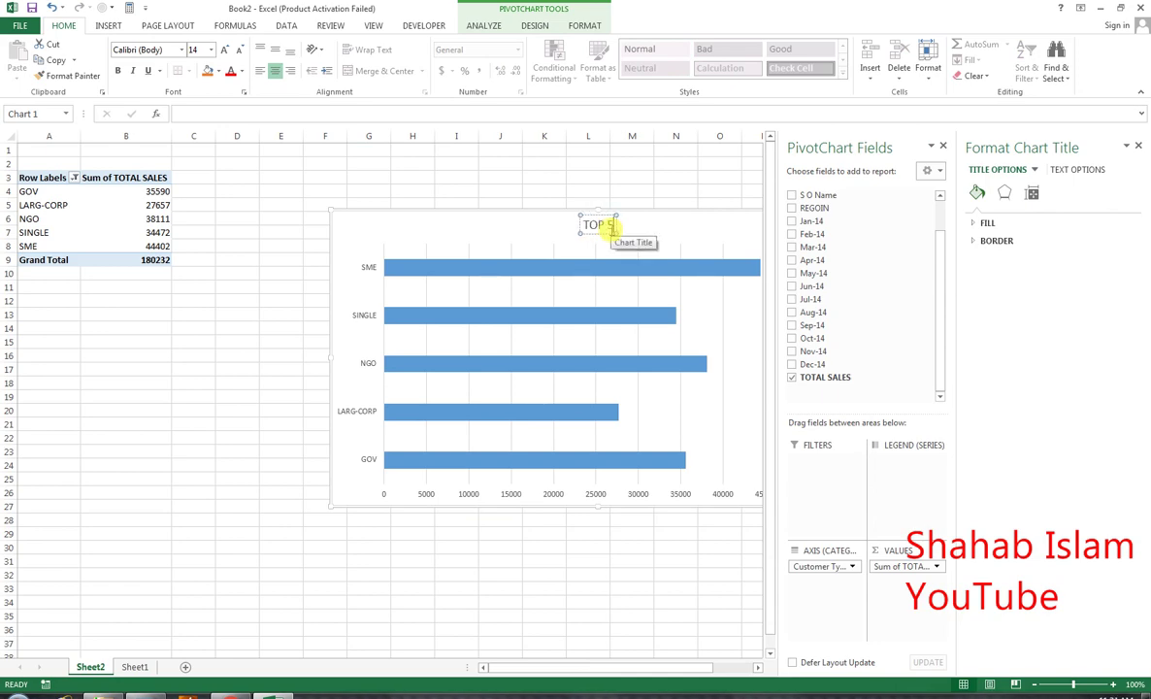
text( CUS)
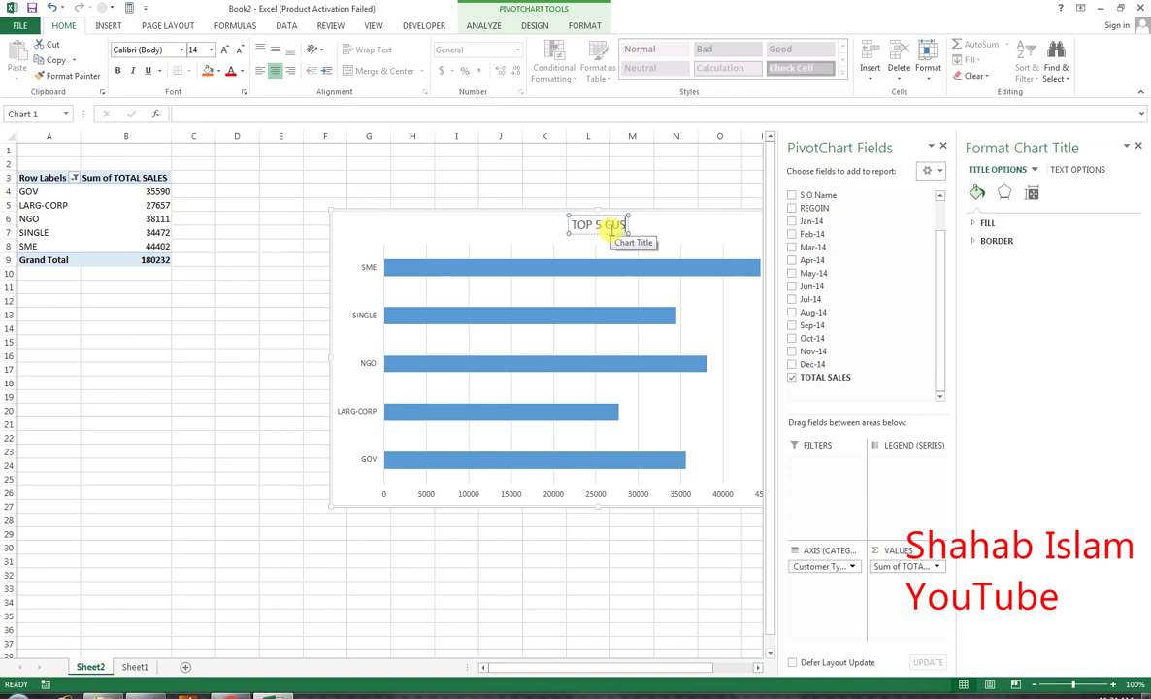
text(TOMER)
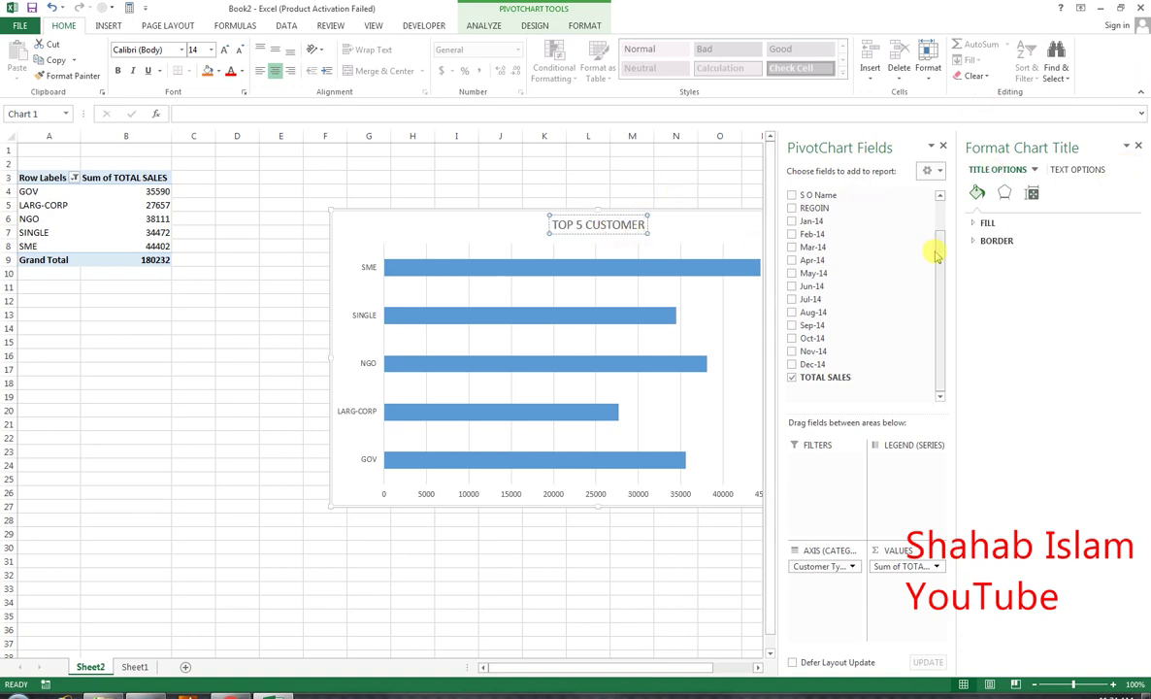
click(1137, 146)
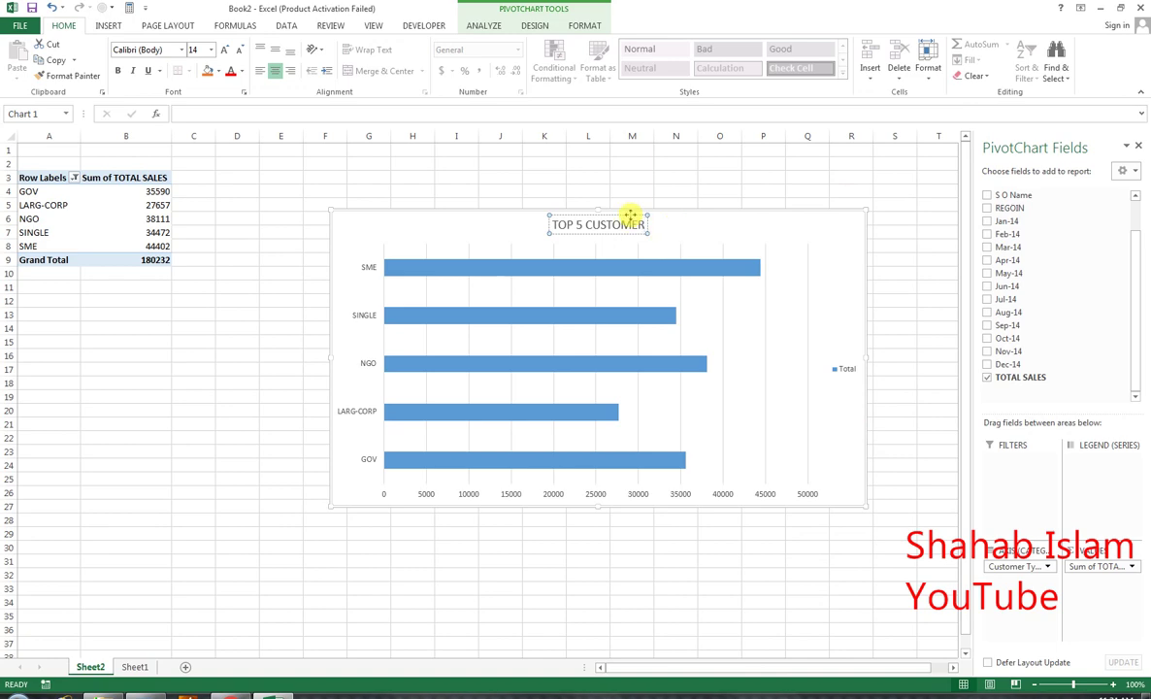
- Enlarge the chart title to font size 24 and make it bold
click(222, 51)
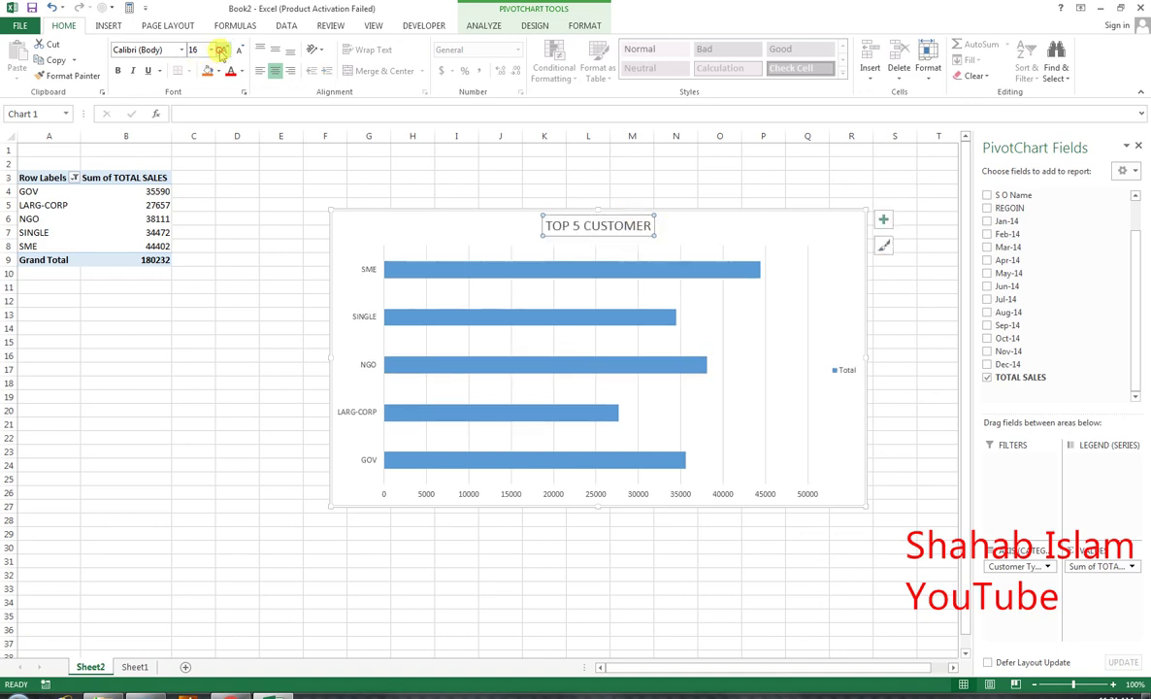
click(222, 51)
click(222, 50)
click(222, 51)
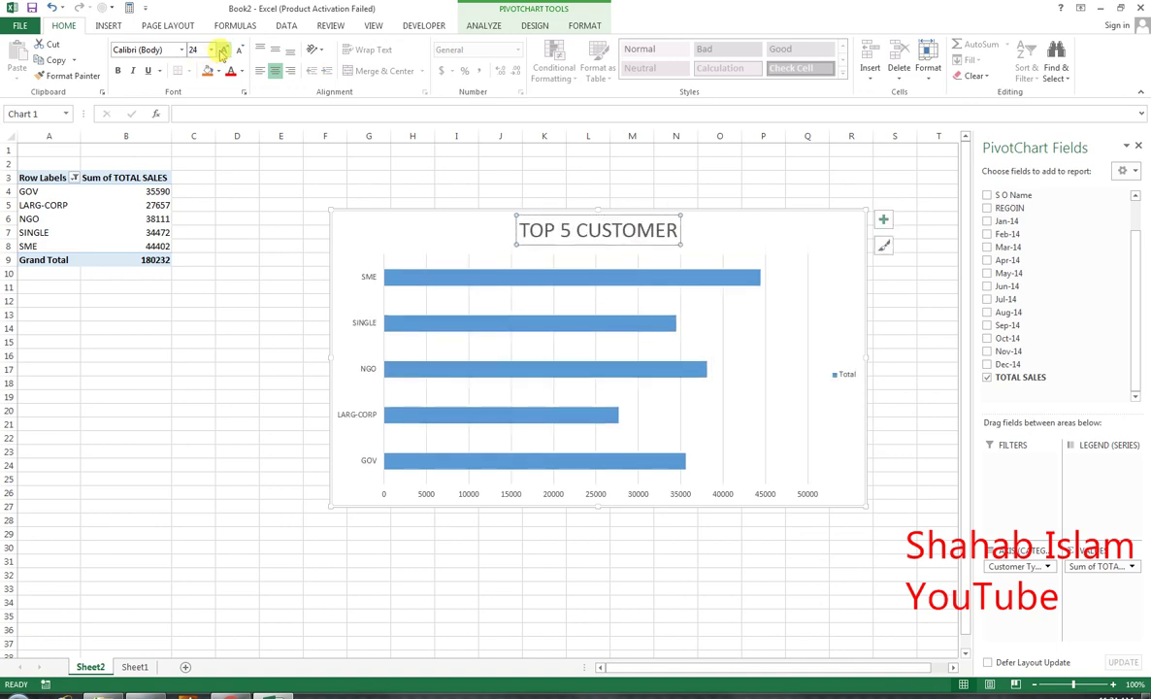
click(117, 69)
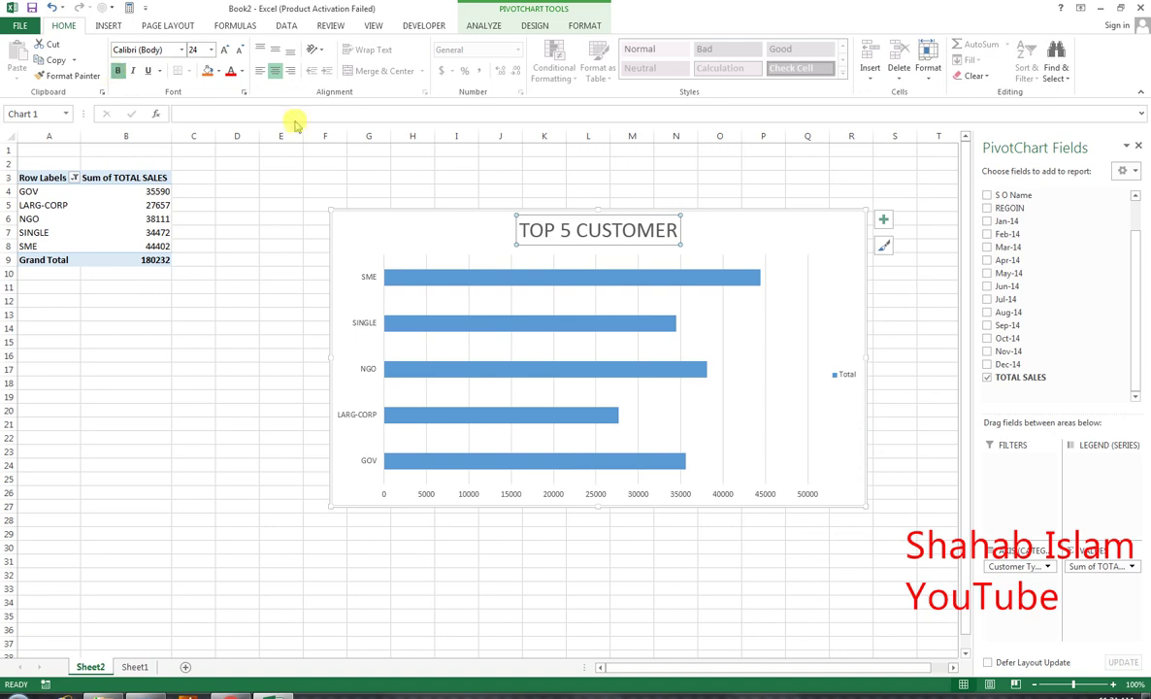
- Change the chart title's font color to the darkest gray shade of the white theme color
right_click(571, 219)
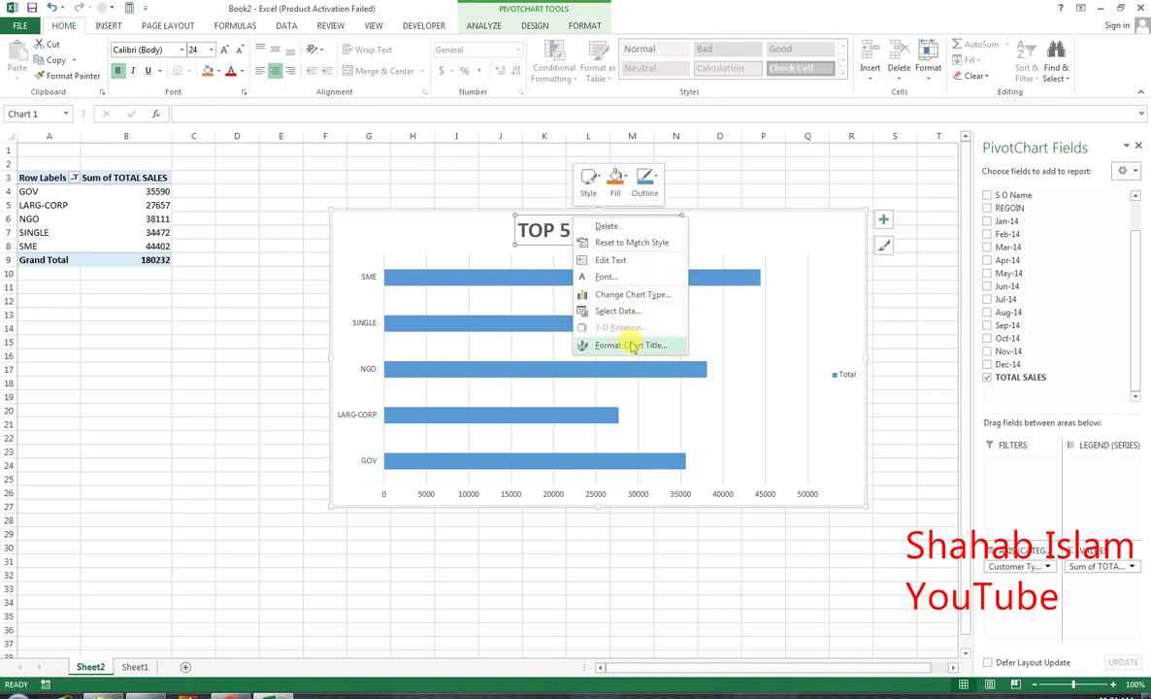
click(217, 71)
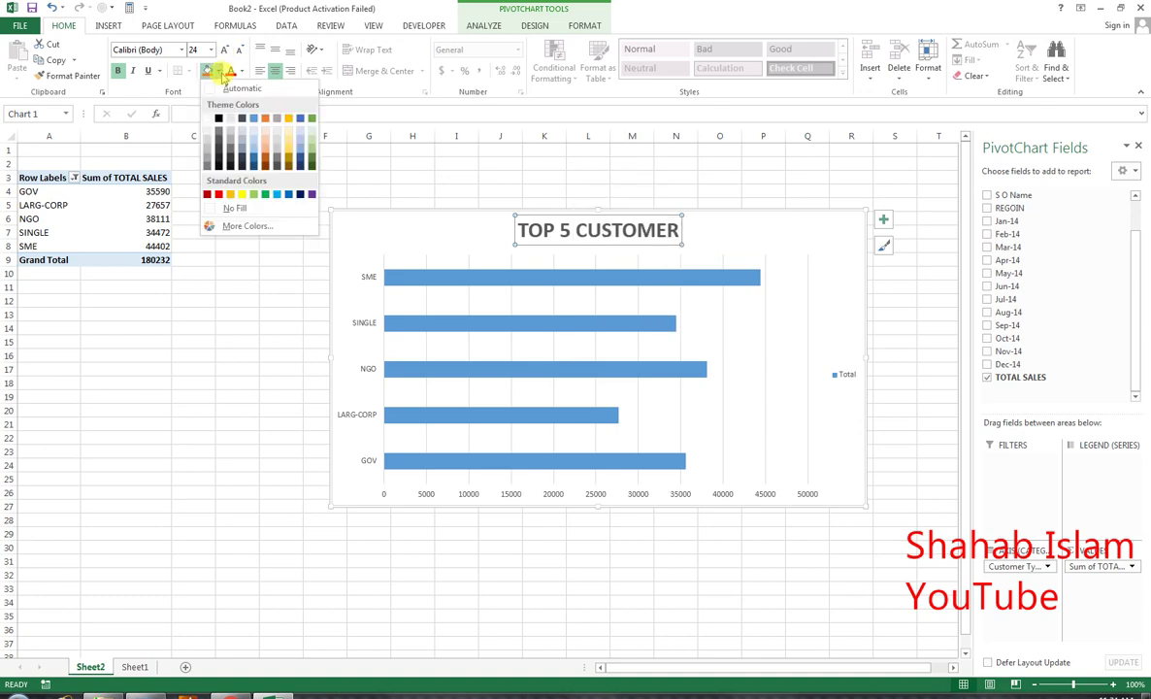
click(529, 215)
click(240, 71)
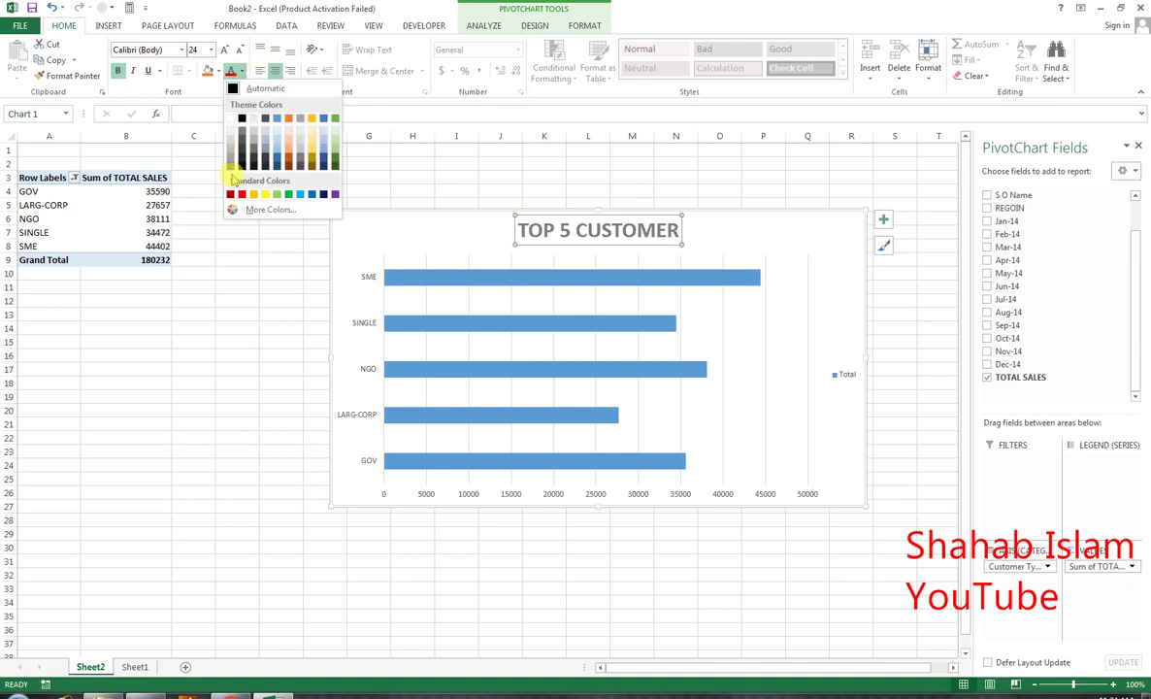
click(231, 167)
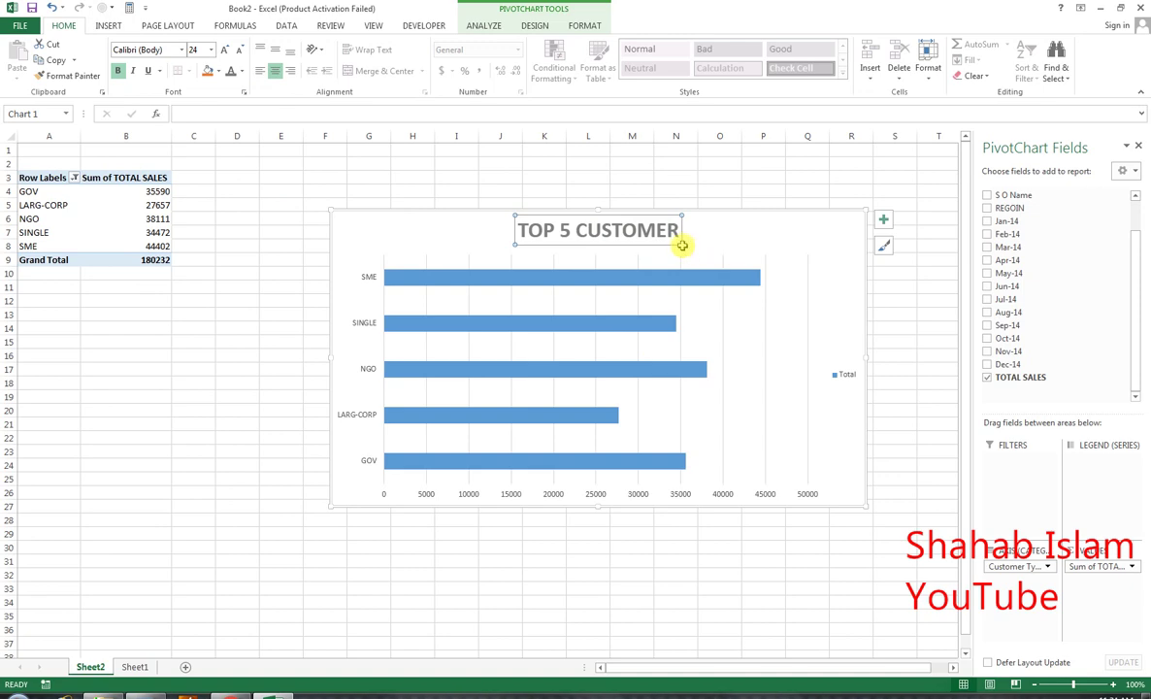
- Try adding a data label to the SME bar alone
click(468, 266)
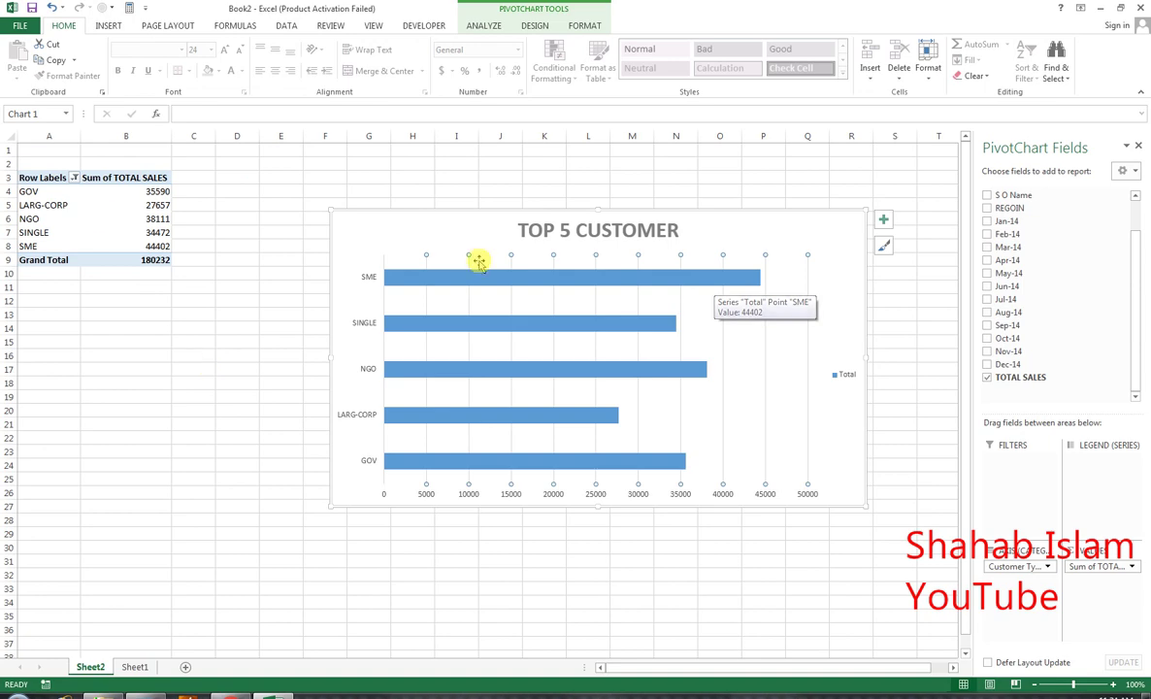
click(532, 279)
click(529, 280)
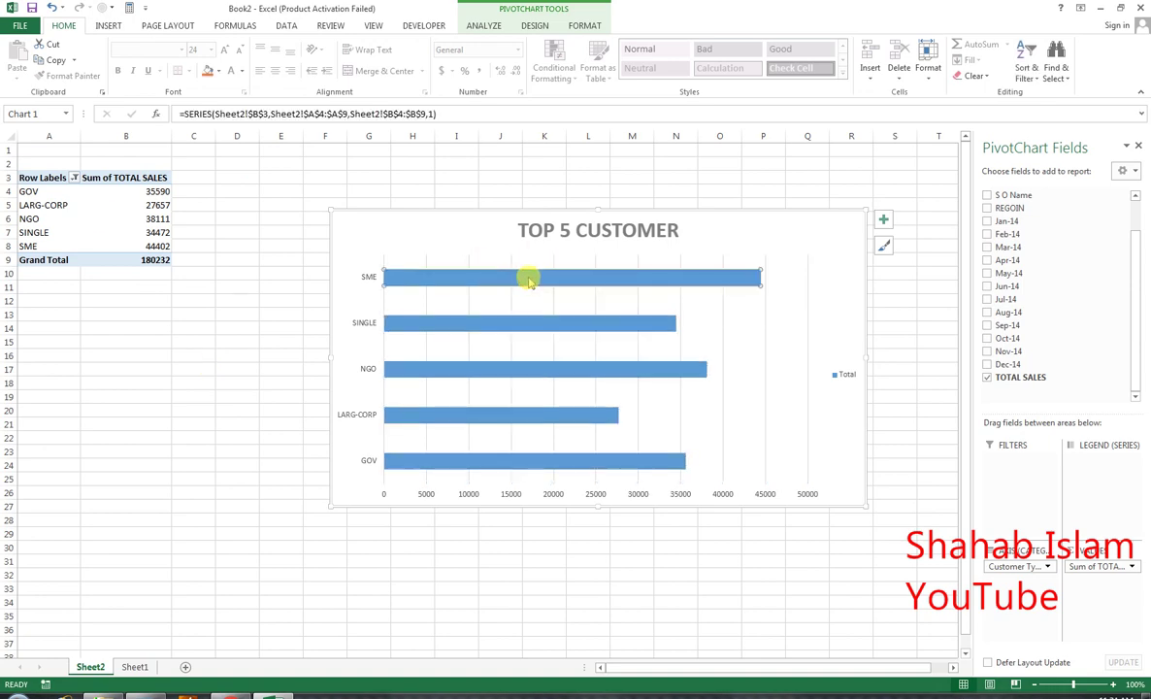
right_click(529, 279)
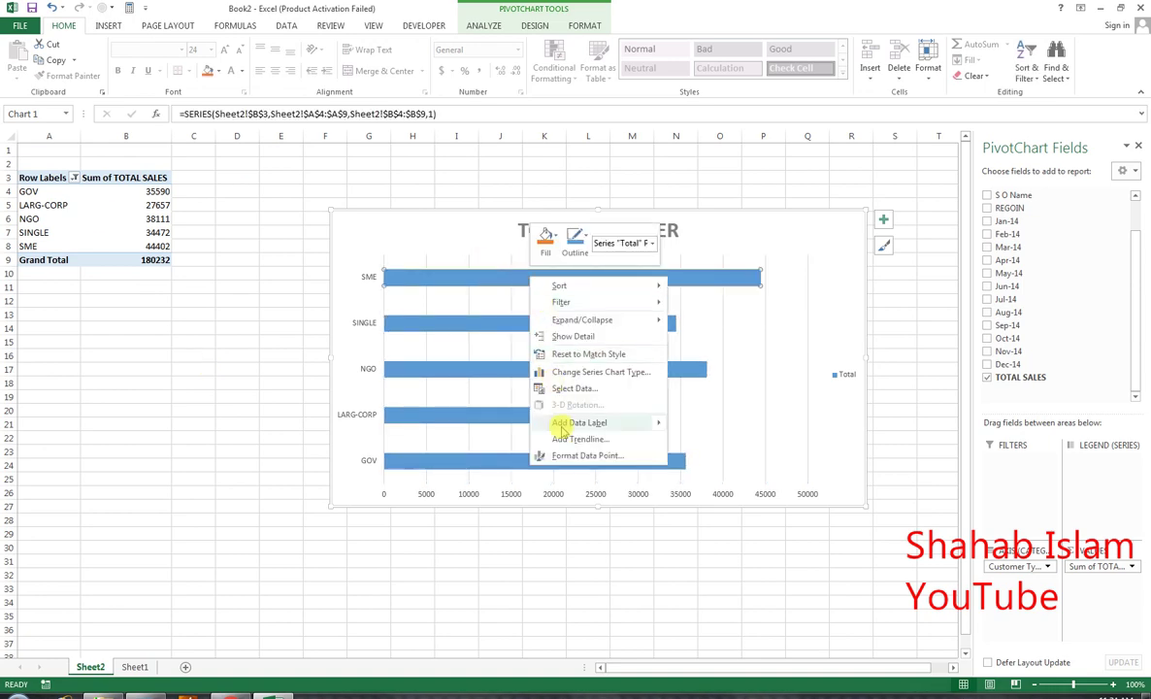
mouse_move(631, 422)
click(716, 424)
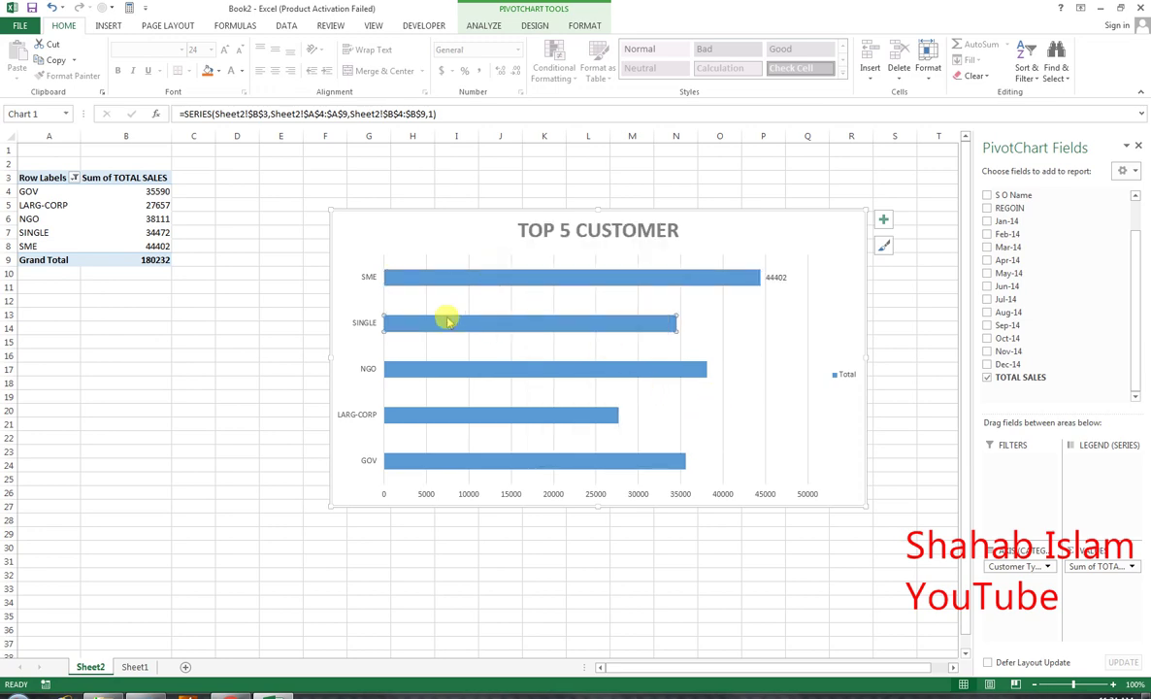
click(411, 260)
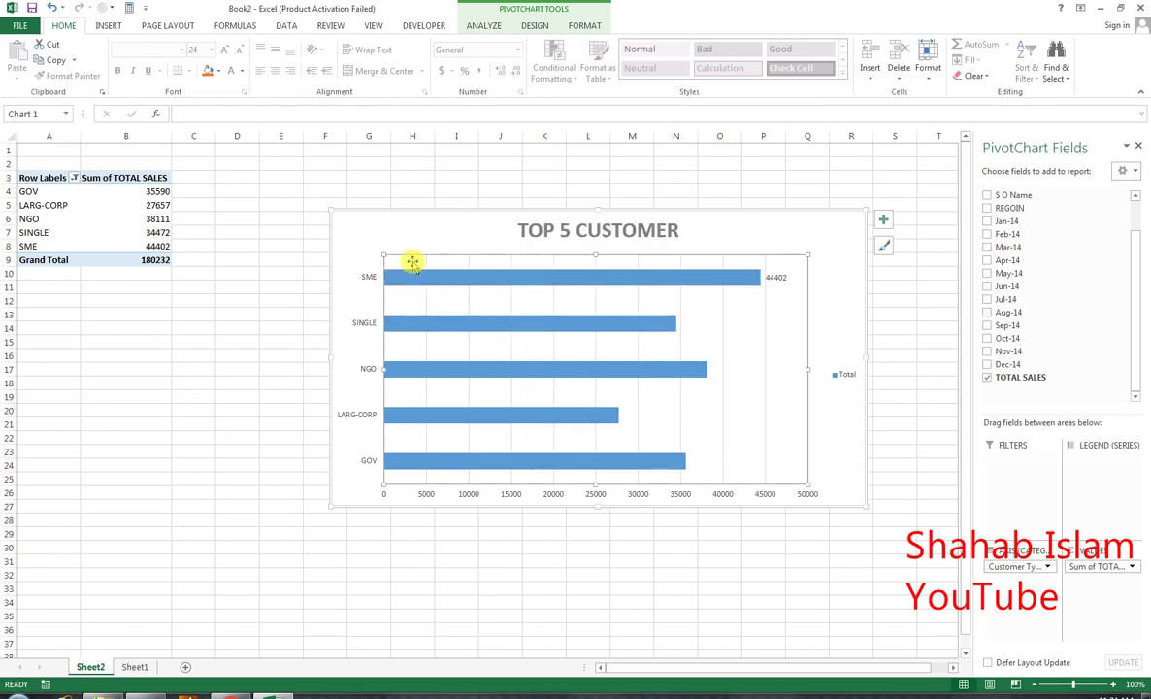
click(407, 279)
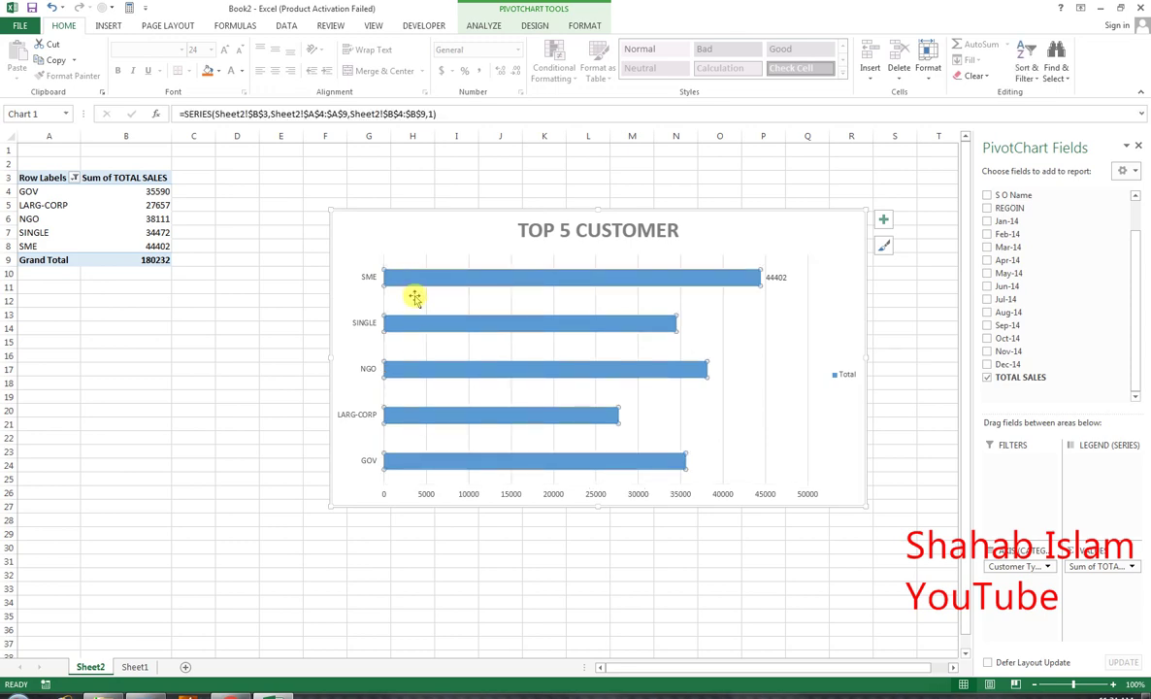
right_click(551, 278)
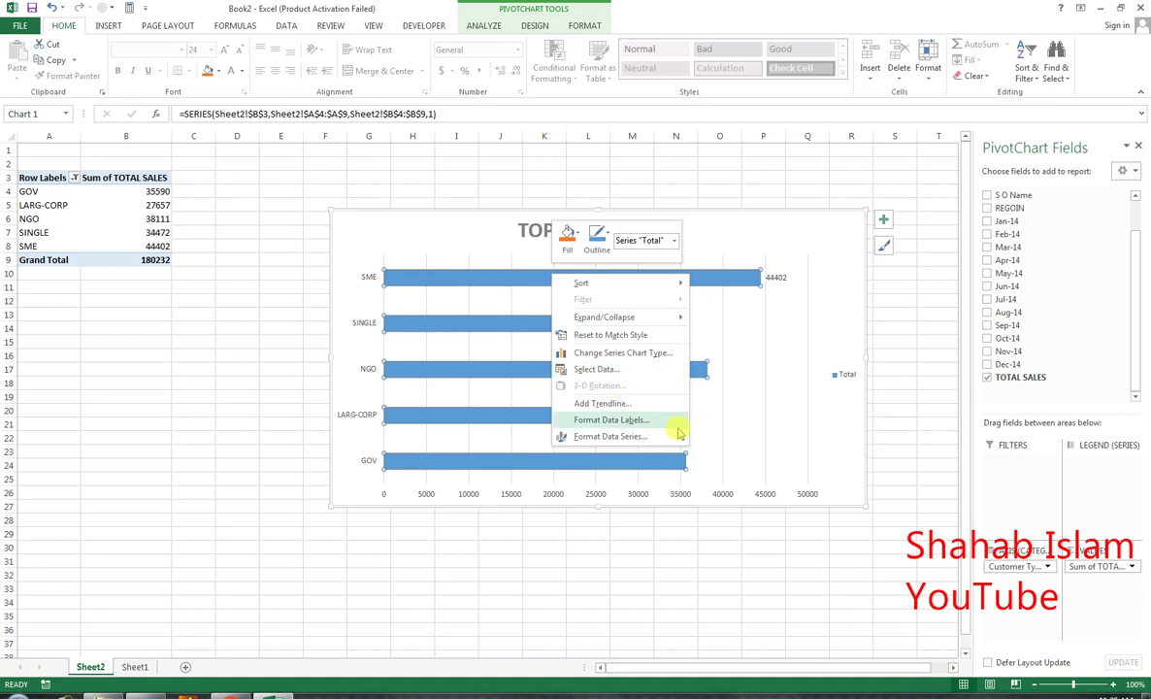
click(766, 391)
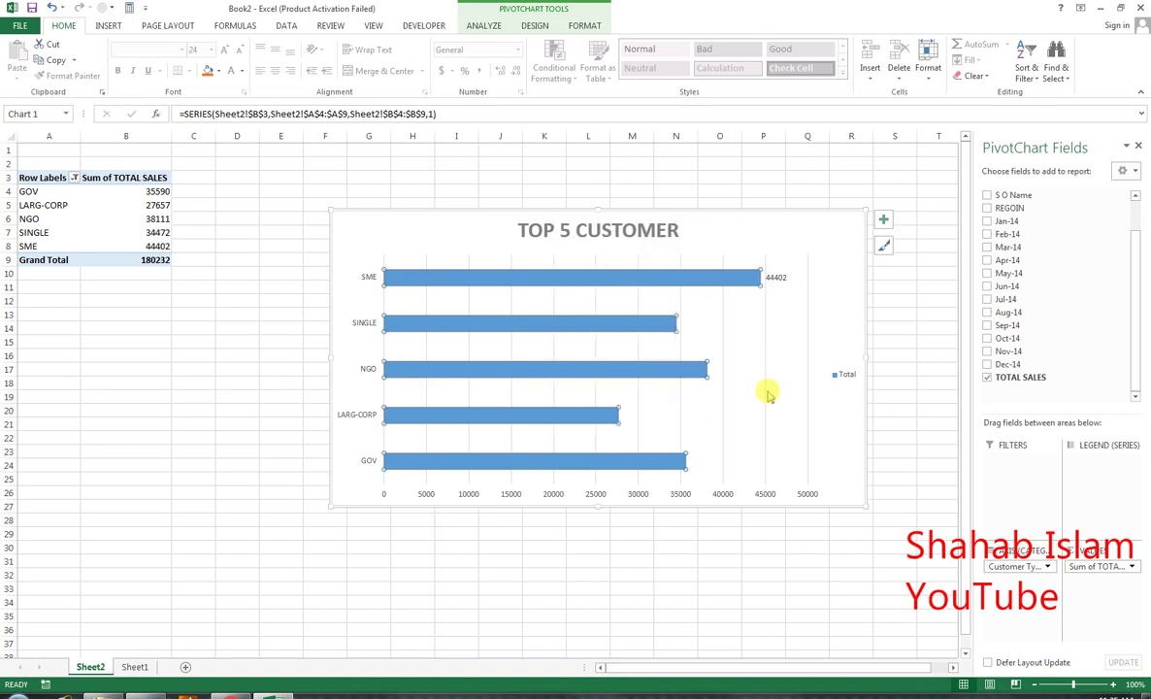
click(532, 277)
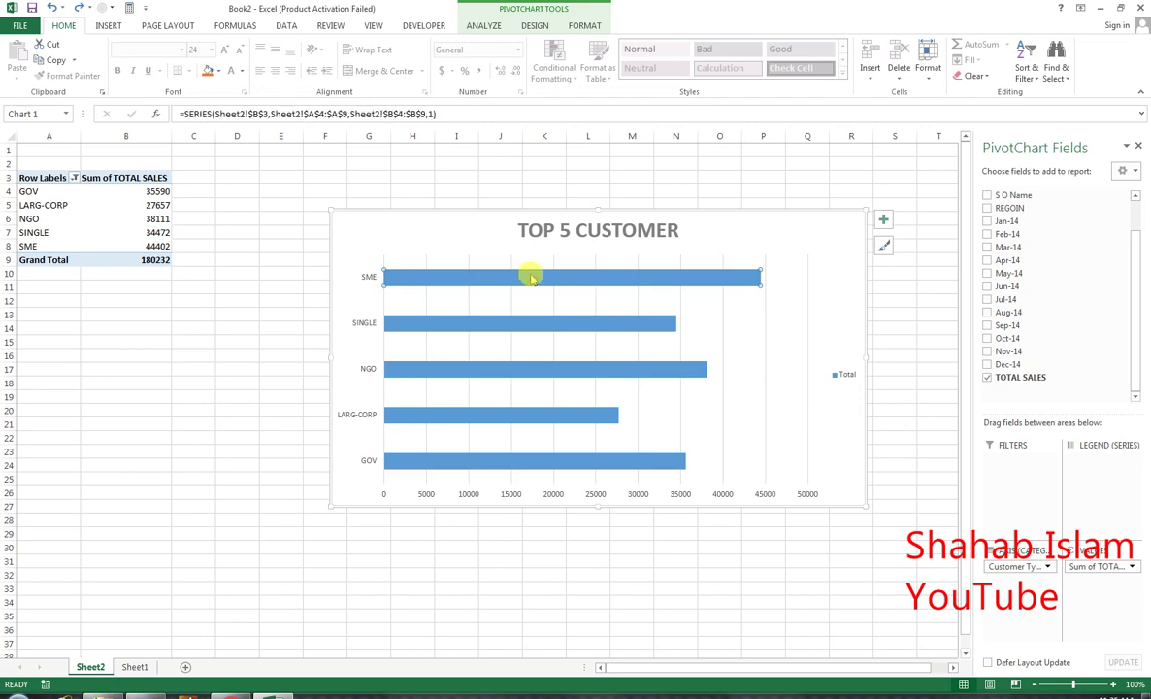
- Add data labels to all bars of the Total series
click(532, 296)
click(512, 283)
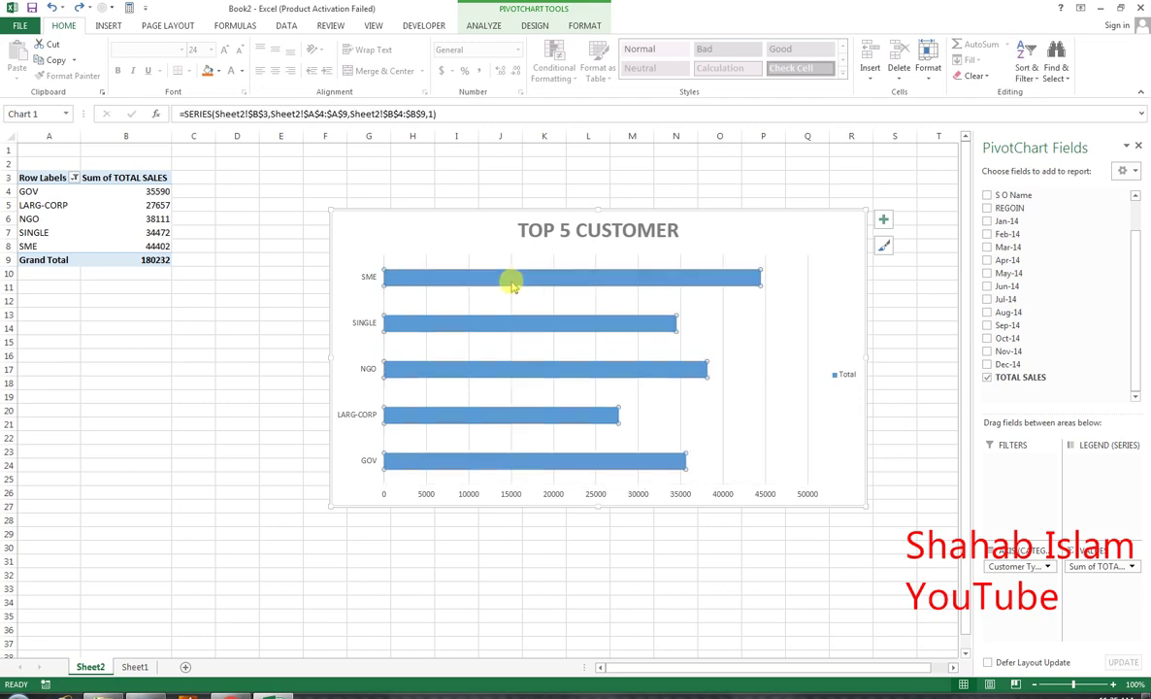
right_click(514, 284)
mouse_move(621, 410)
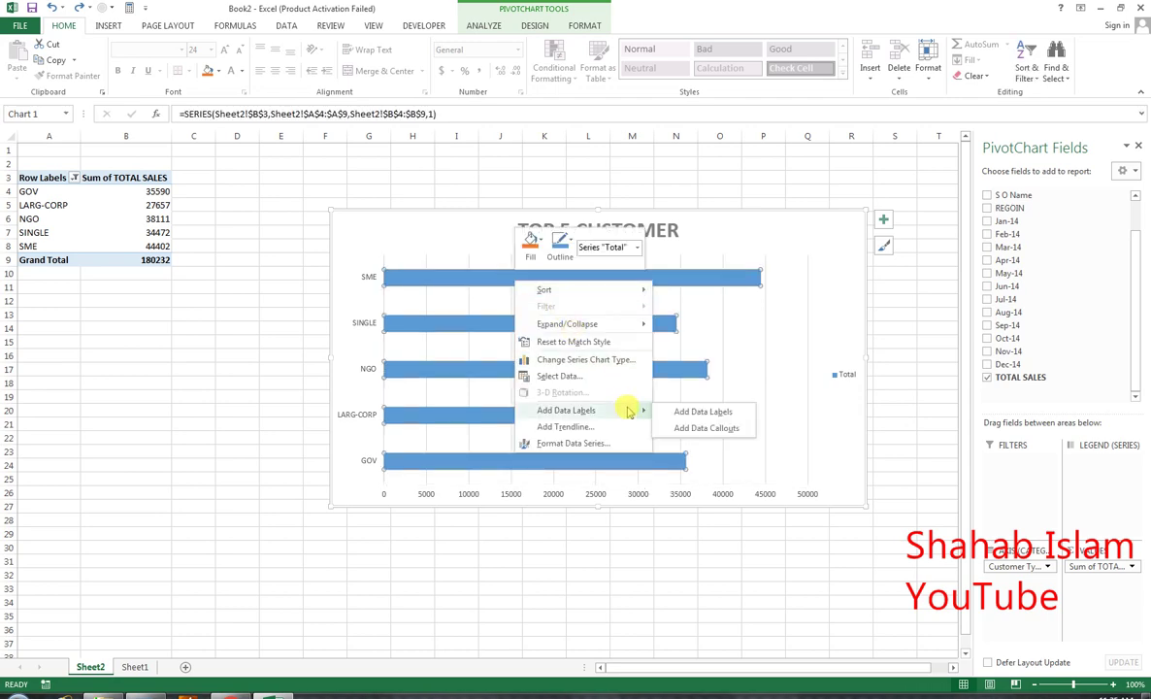
click(705, 411)
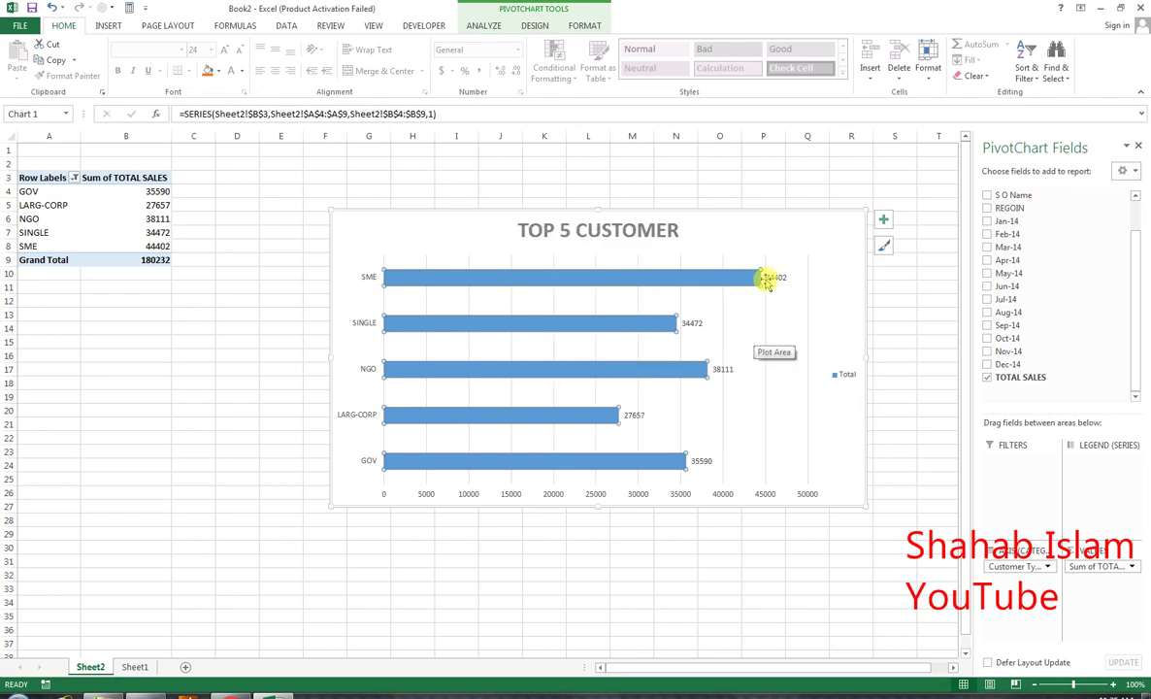
- Enlarge the data labels of all the bars to font size 14
click(781, 276)
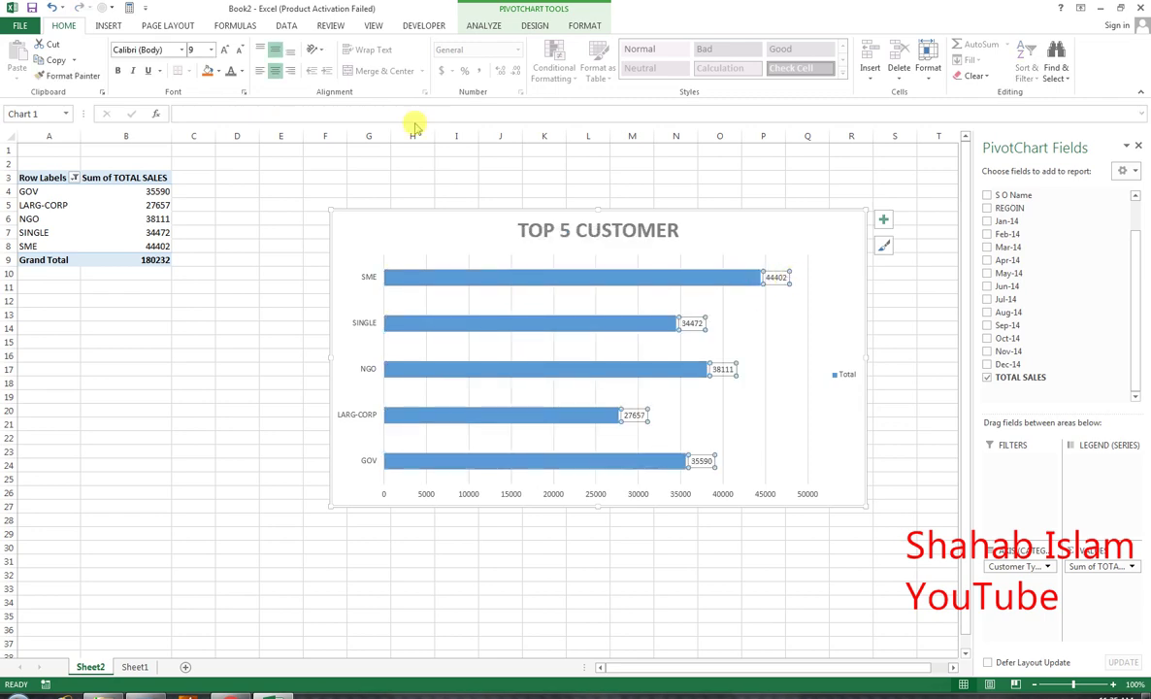
click(224, 51)
click(224, 51)
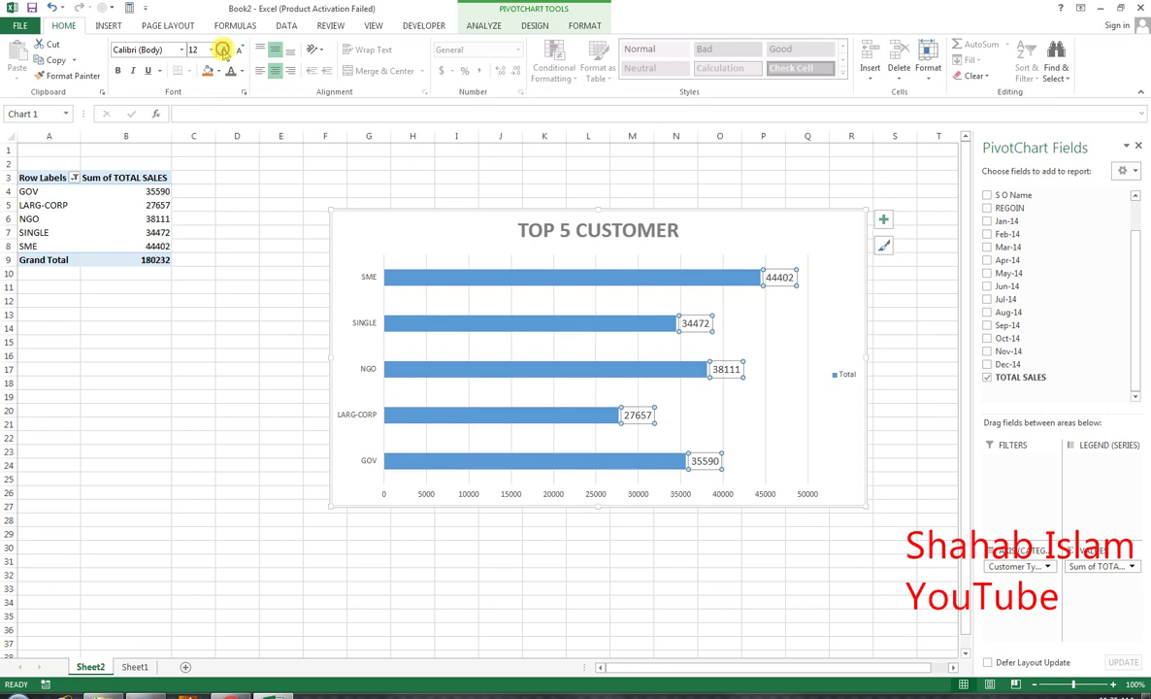
click(224, 51)
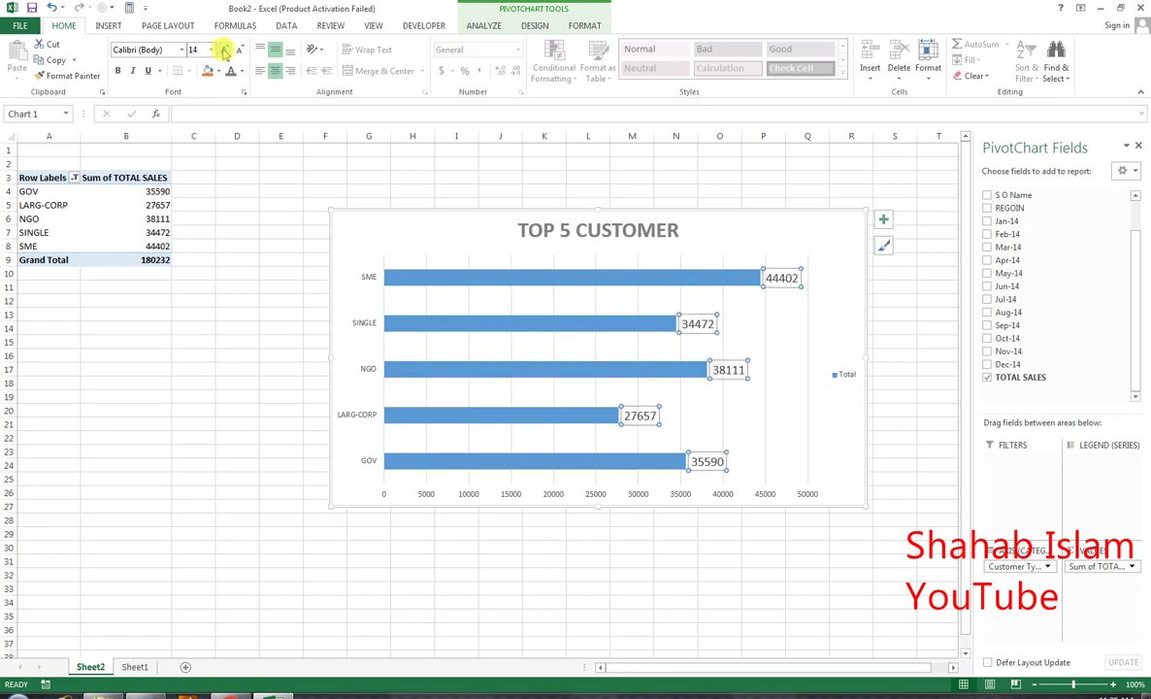
- Format the data labels as Number with 0 decimal places and a thousands separator, and close the formatting pane
double_click(781, 280)
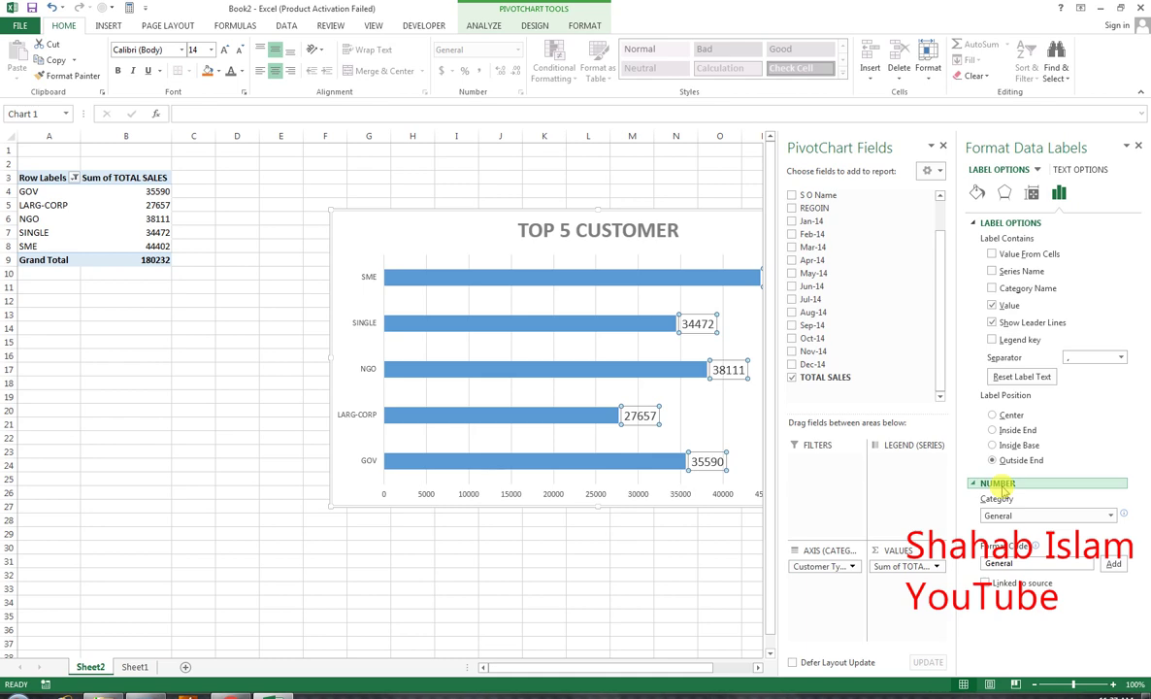
click(1112, 516)
click(1038, 541)
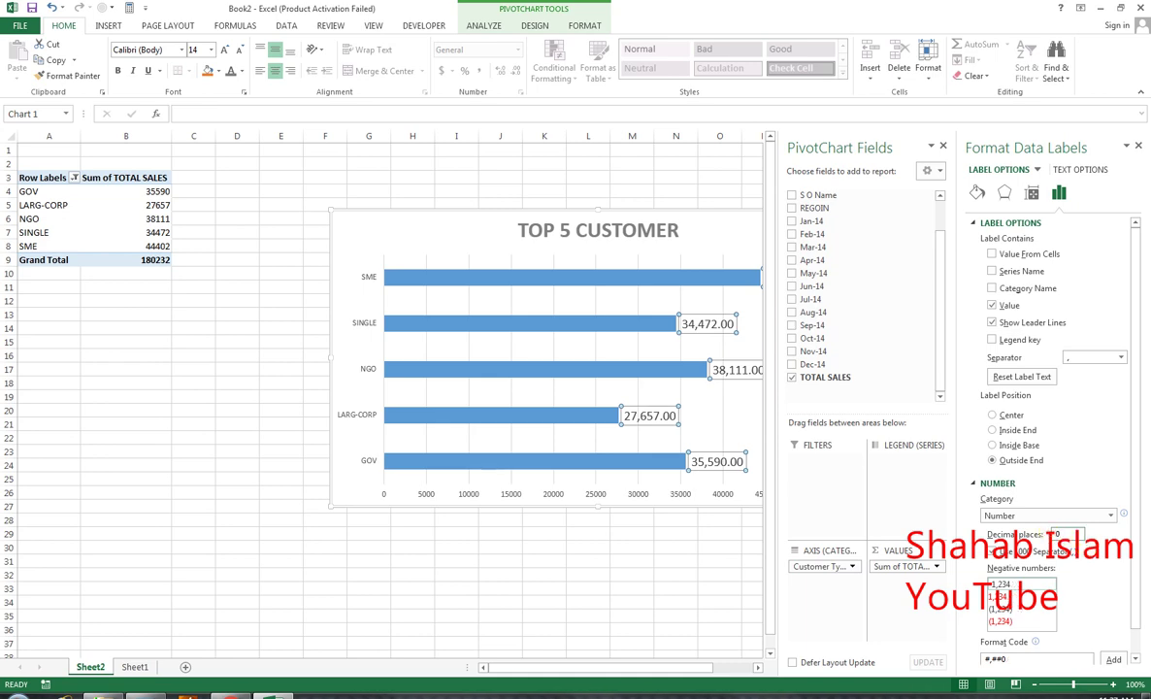
click(1138, 145)
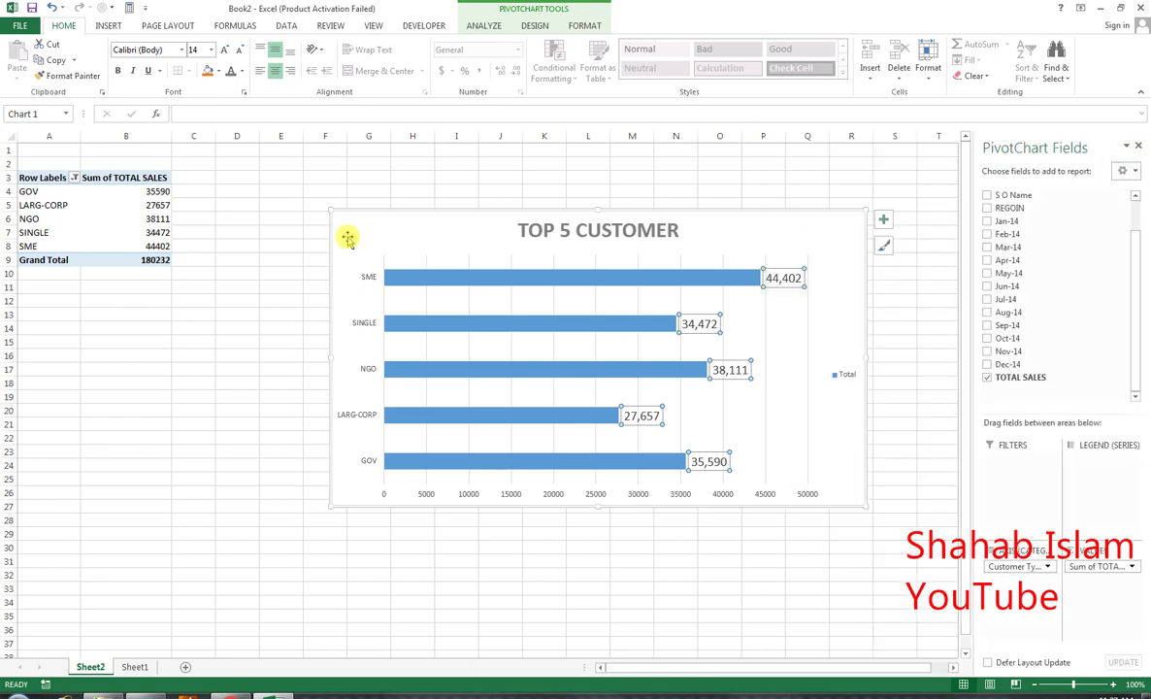
- Enlarge the chart's customer type axis labels to font size 10.5 and colour them White, Darker 50% grey
click(367, 277)
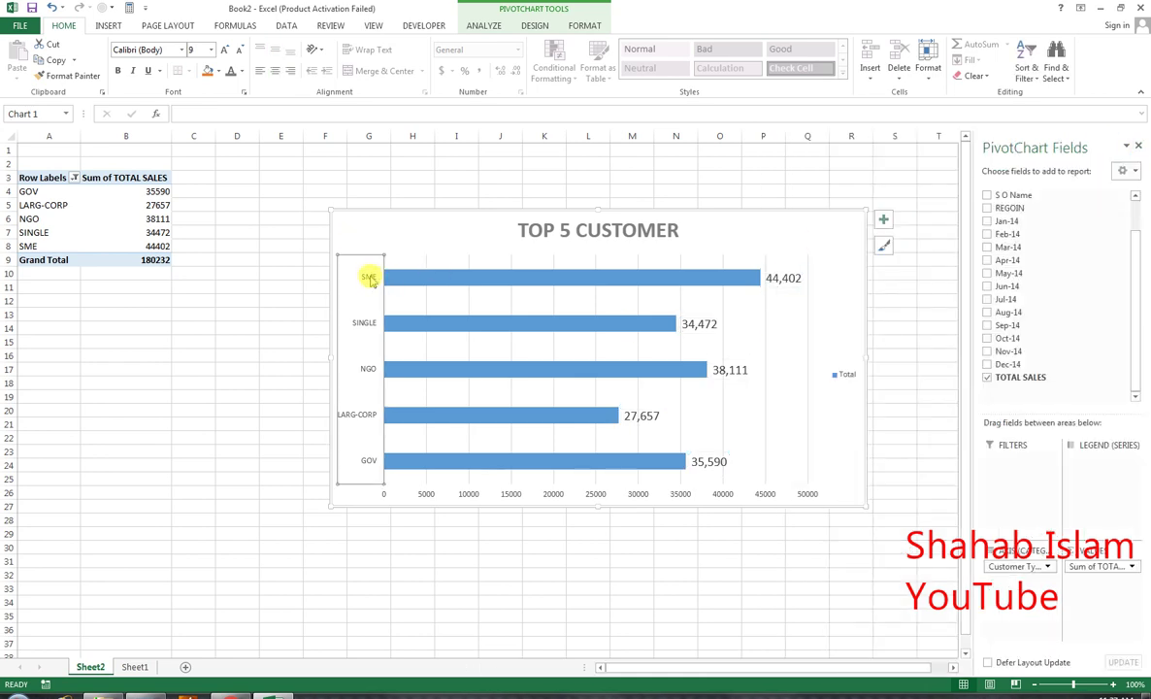
click(226, 51)
click(226, 50)
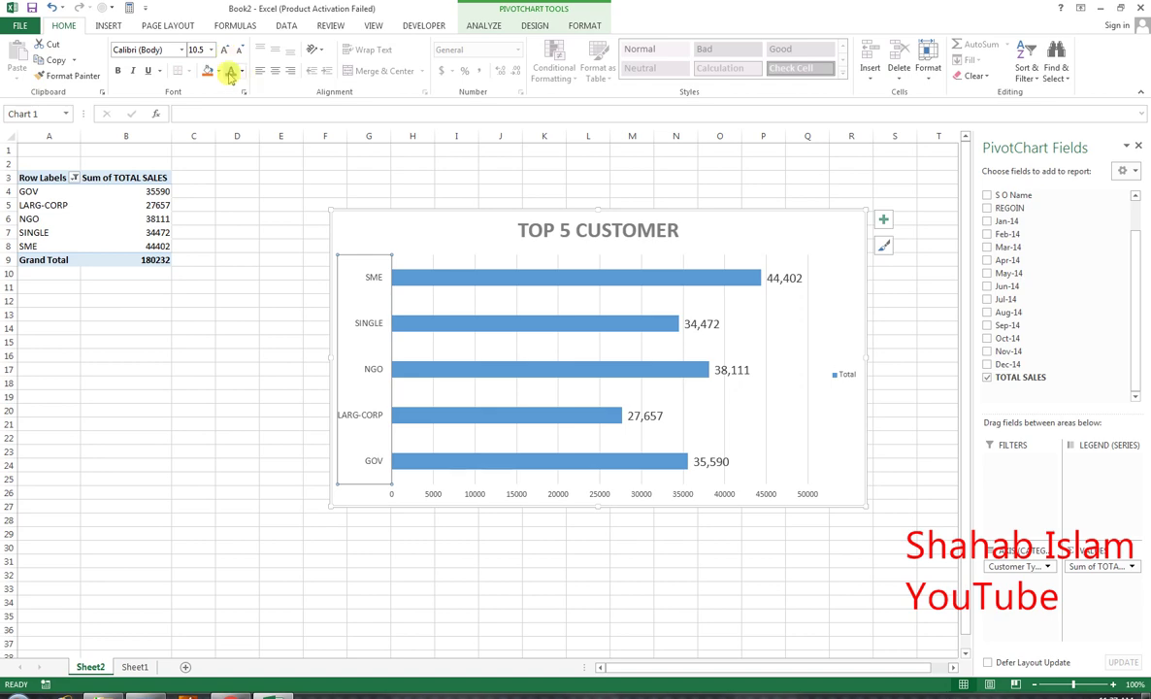
click(240, 71)
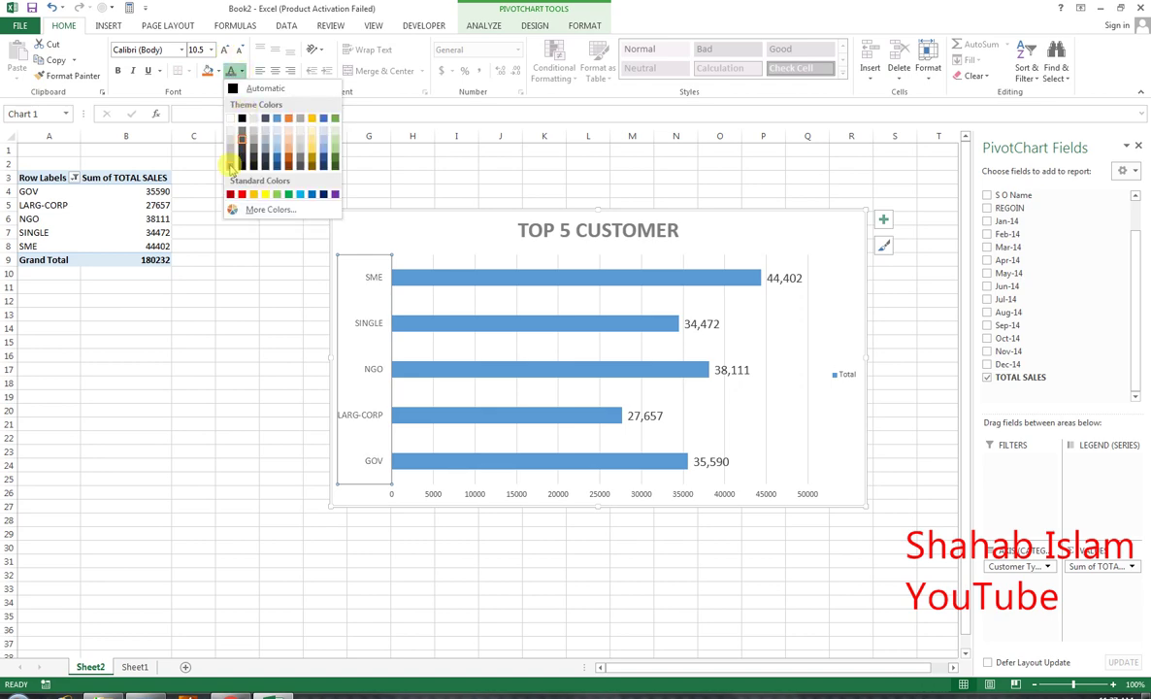
click(231, 166)
click(270, 67)
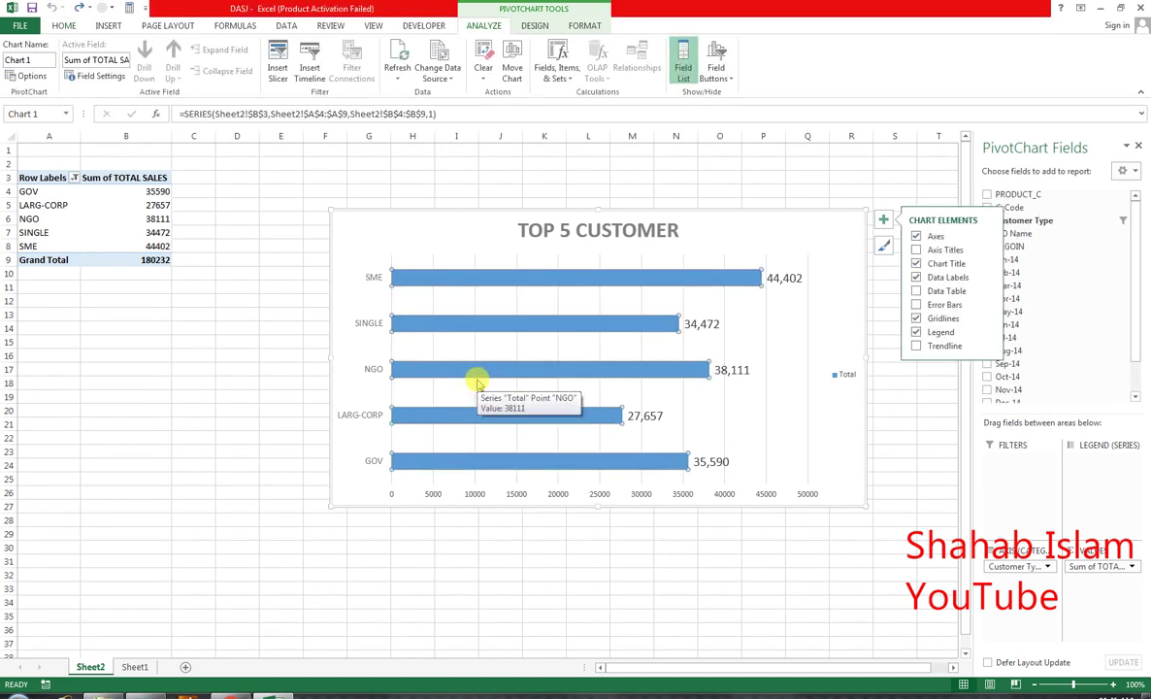
- Try a white outline on the SME bar alone
click(574, 282)
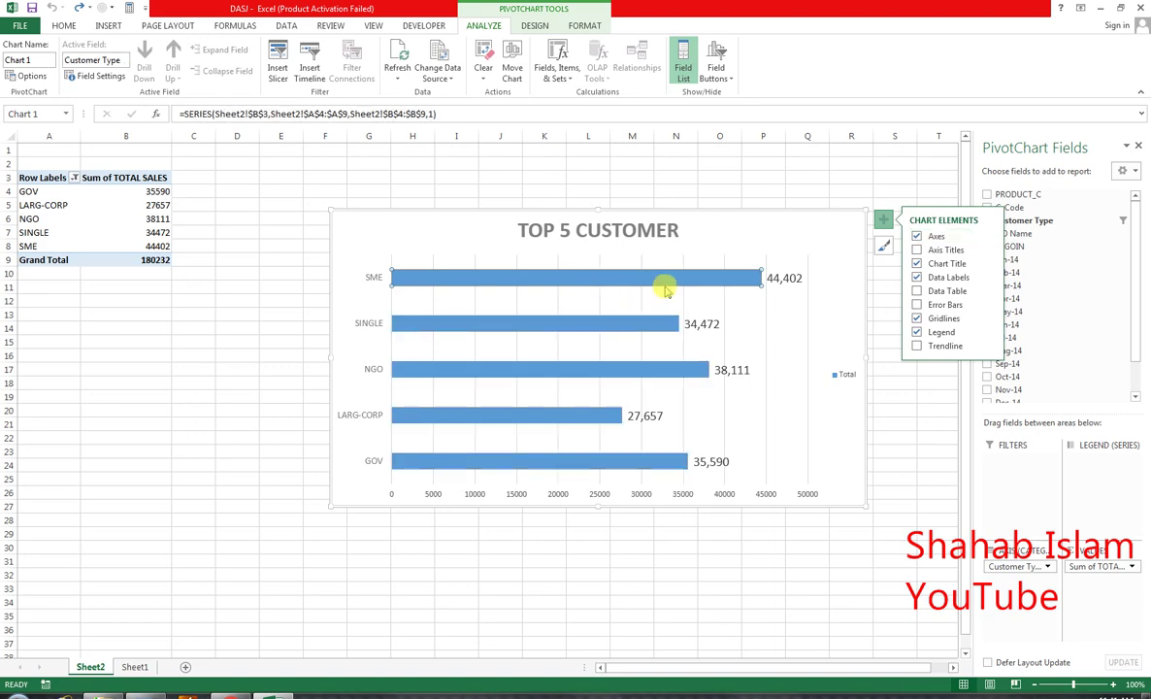
click(534, 26)
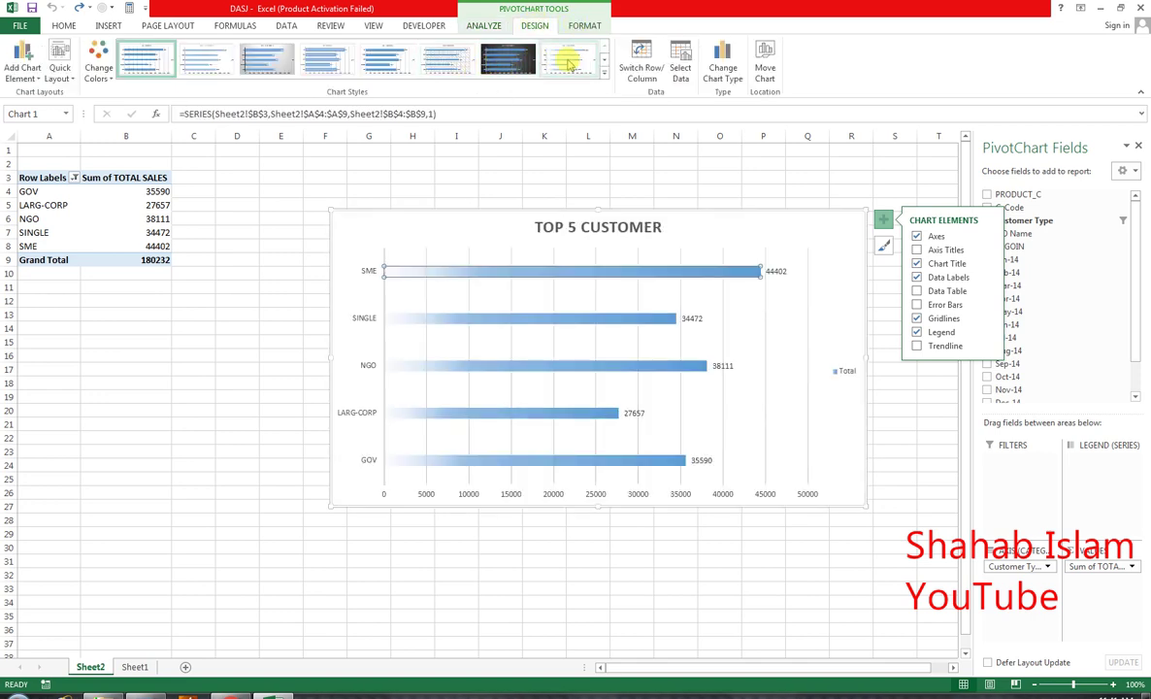
click(583, 27)
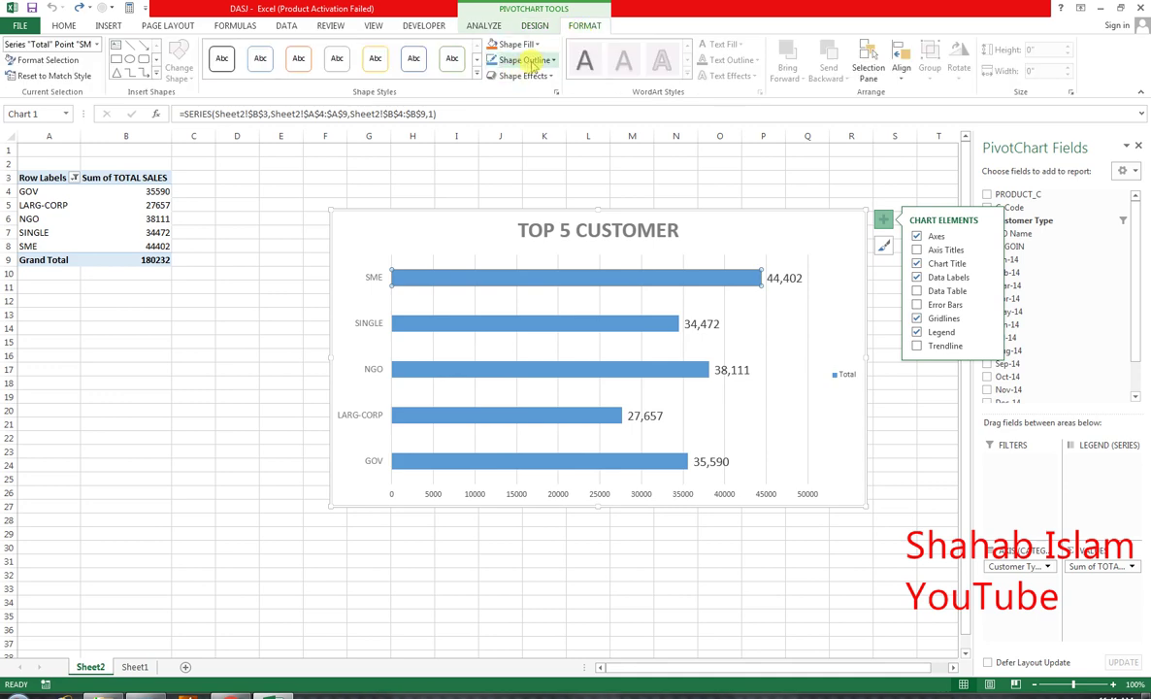
click(499, 60)
click(496, 111)
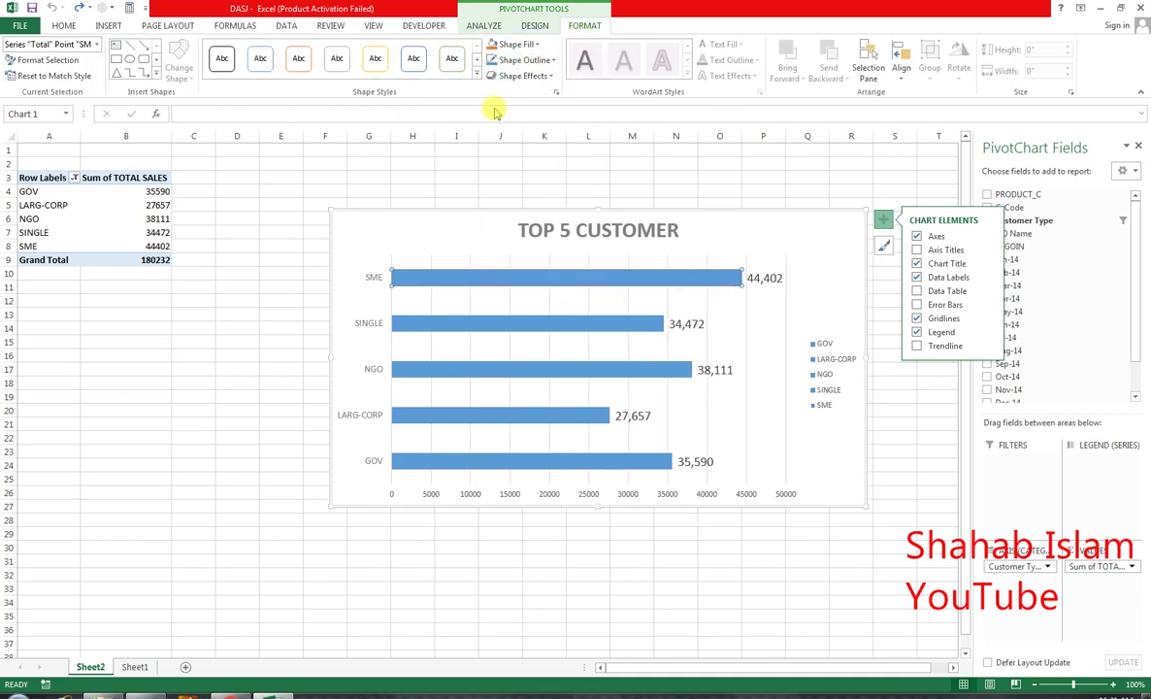
click(532, 60)
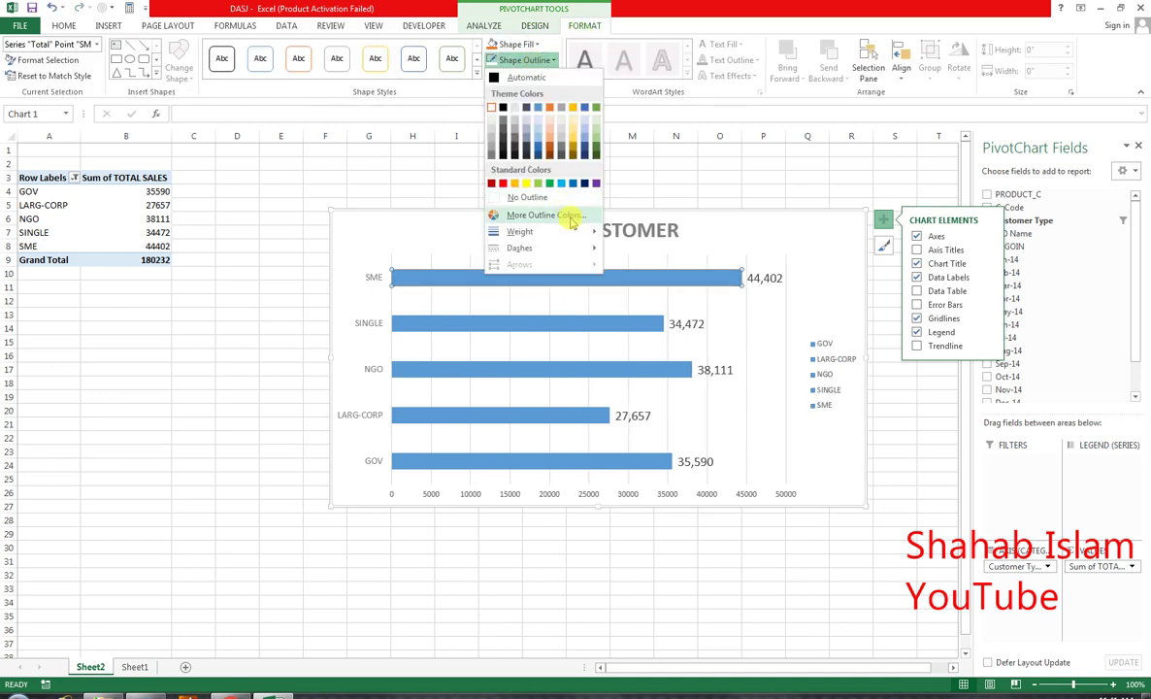
mouse_move(579, 231)
click(769, 182)
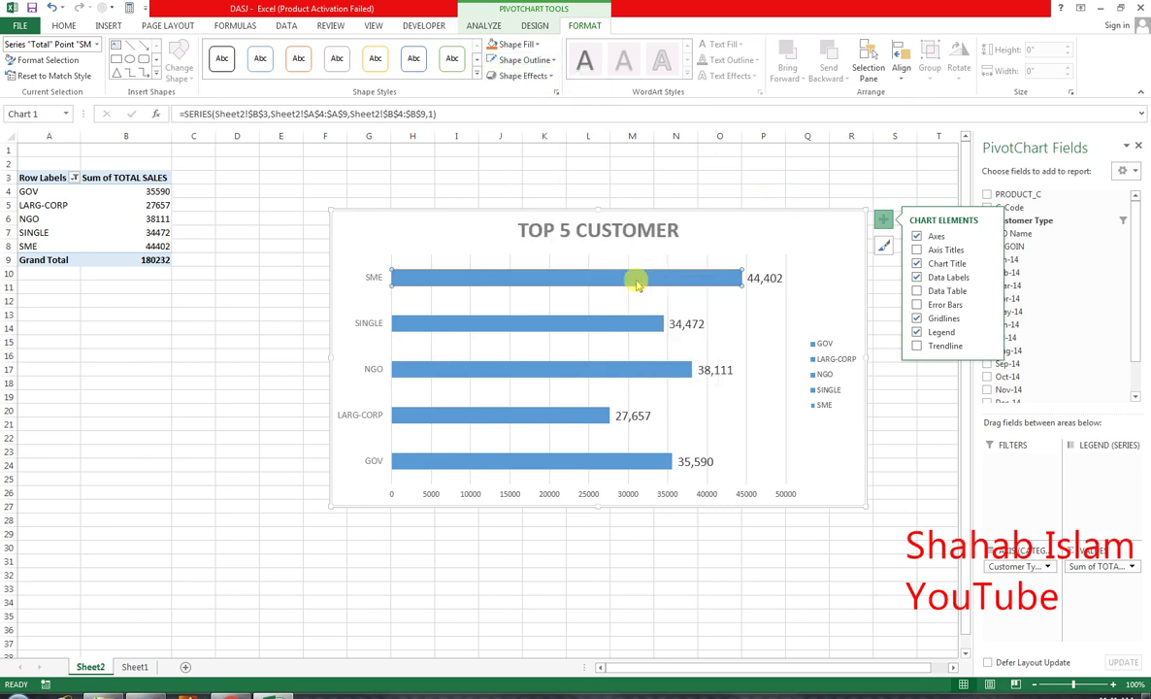
click(202, 380)
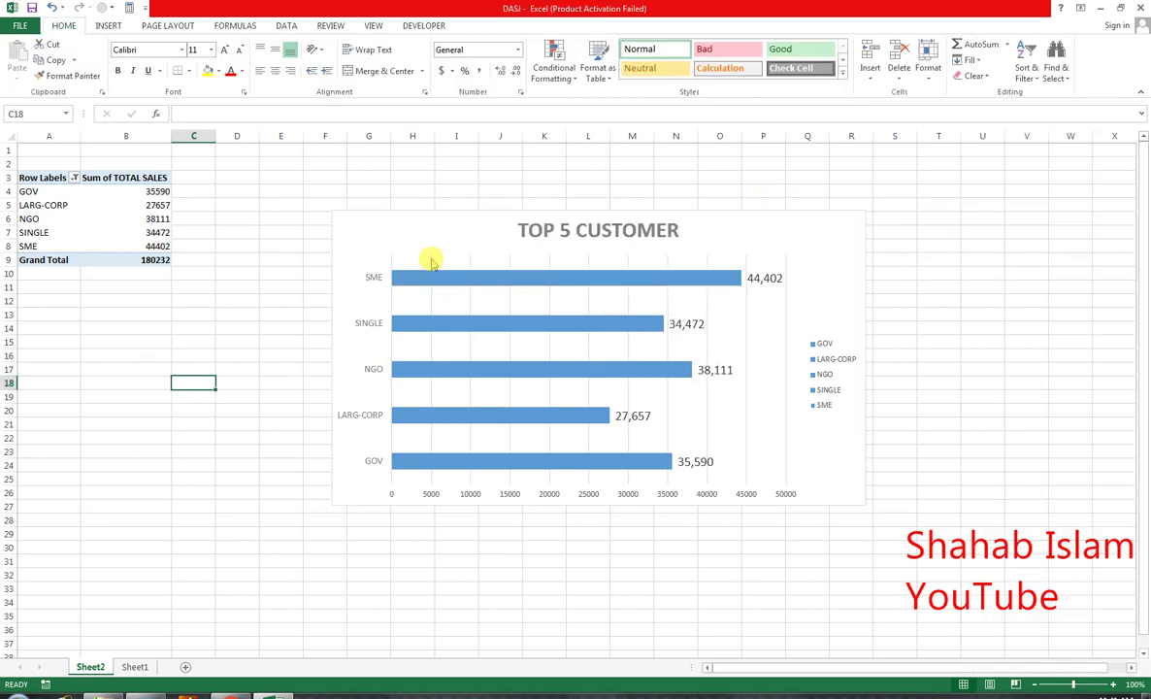
- Give all bars of the Total series a white outline with a weight of 2¼ pt
click(432, 277)
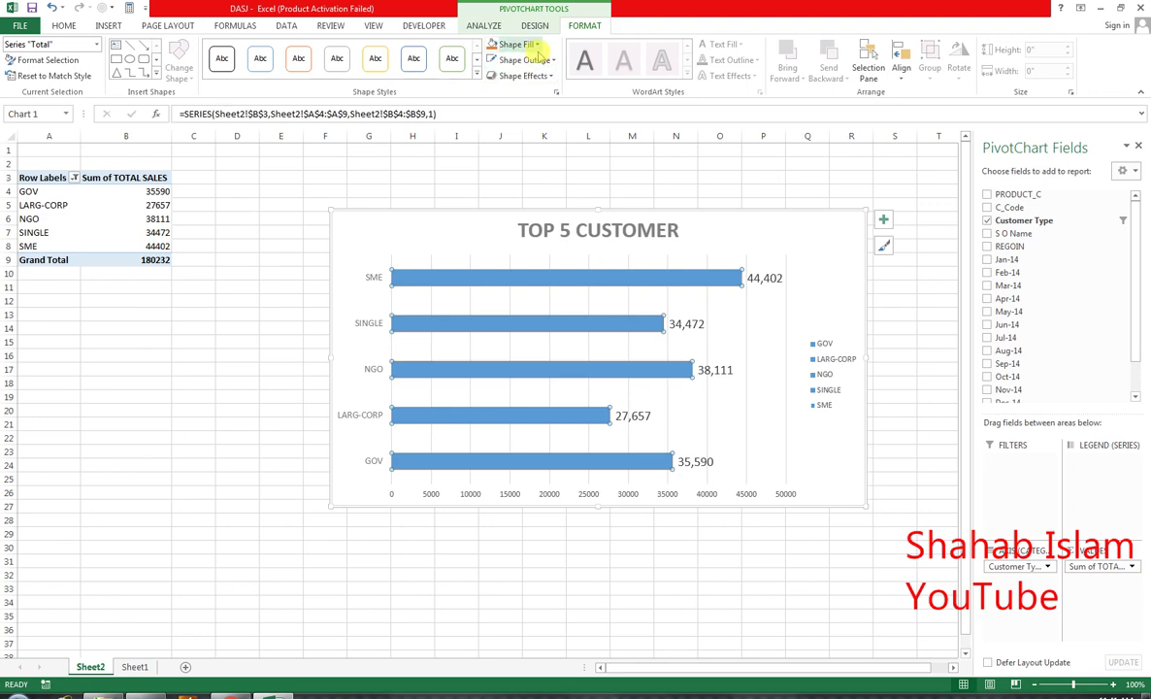
click(524, 60)
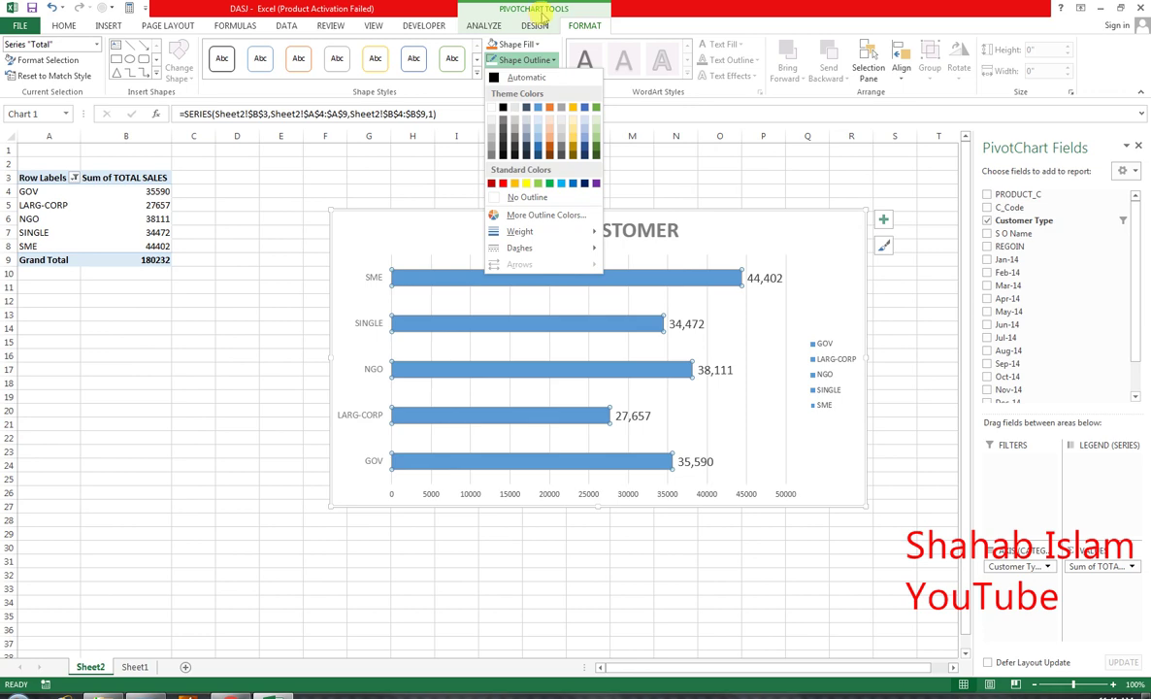
click(494, 107)
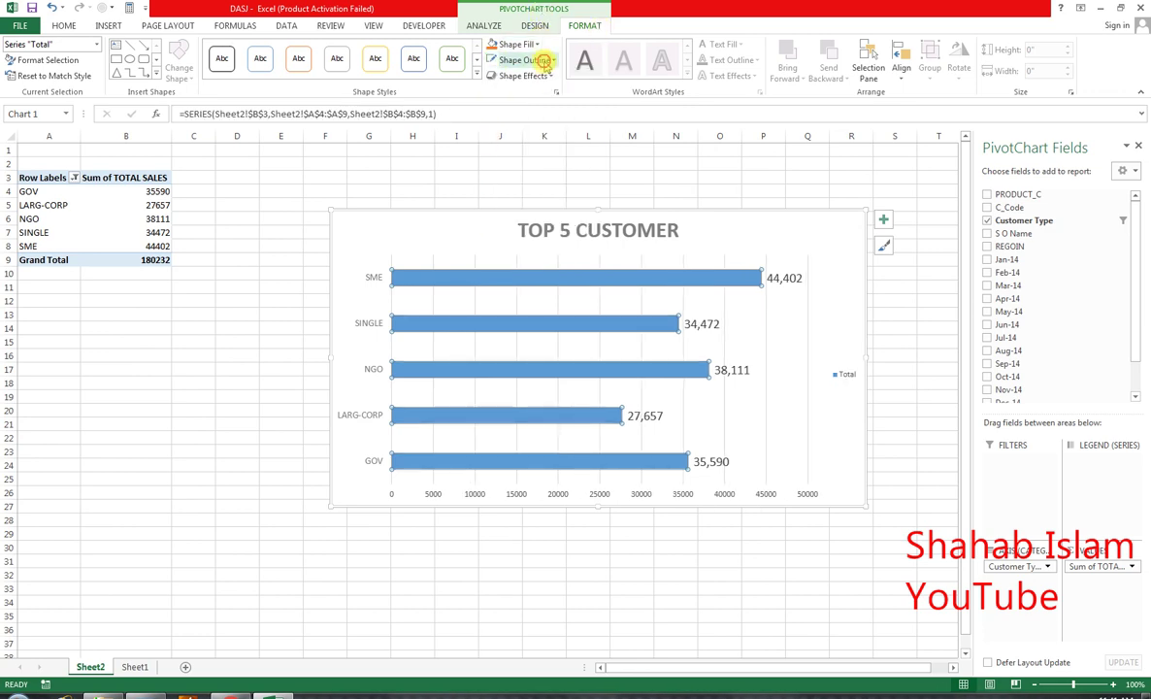
click(516, 61)
click(494, 107)
click(517, 60)
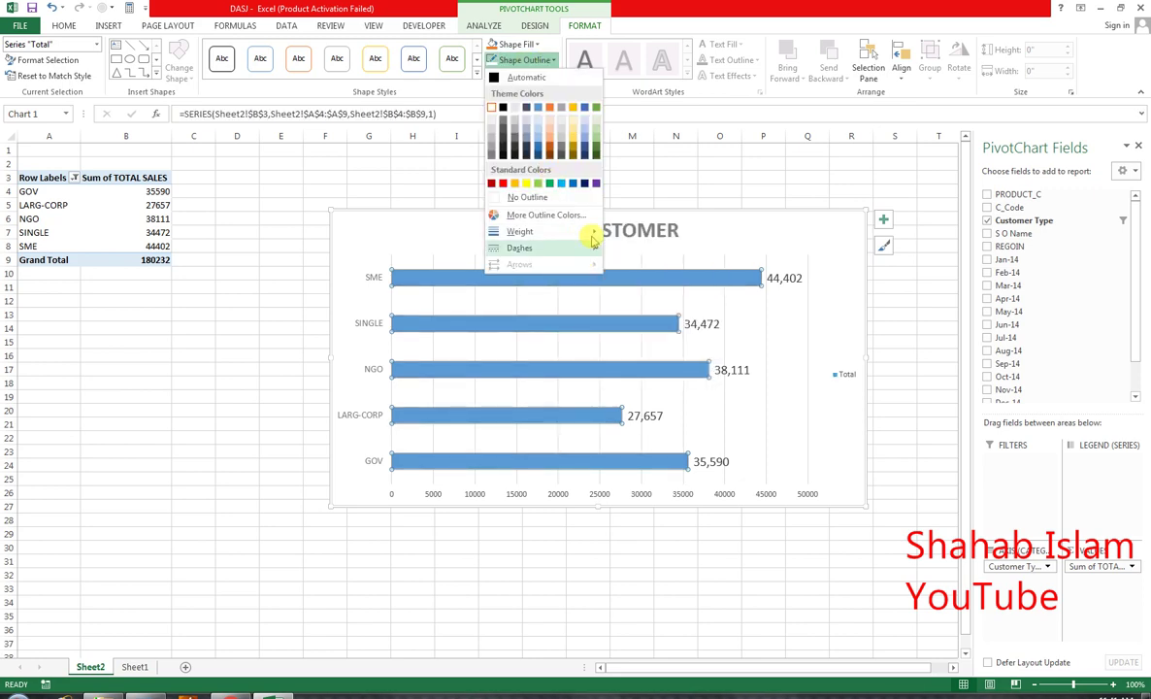
mouse_move(594, 235)
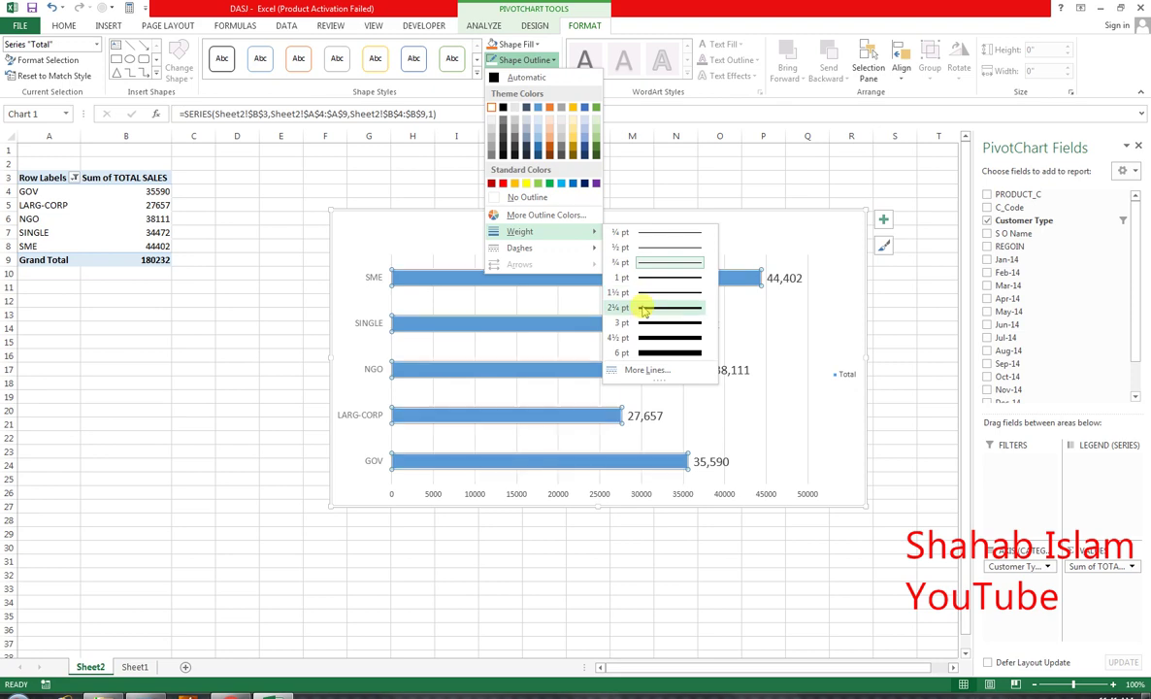
click(643, 308)
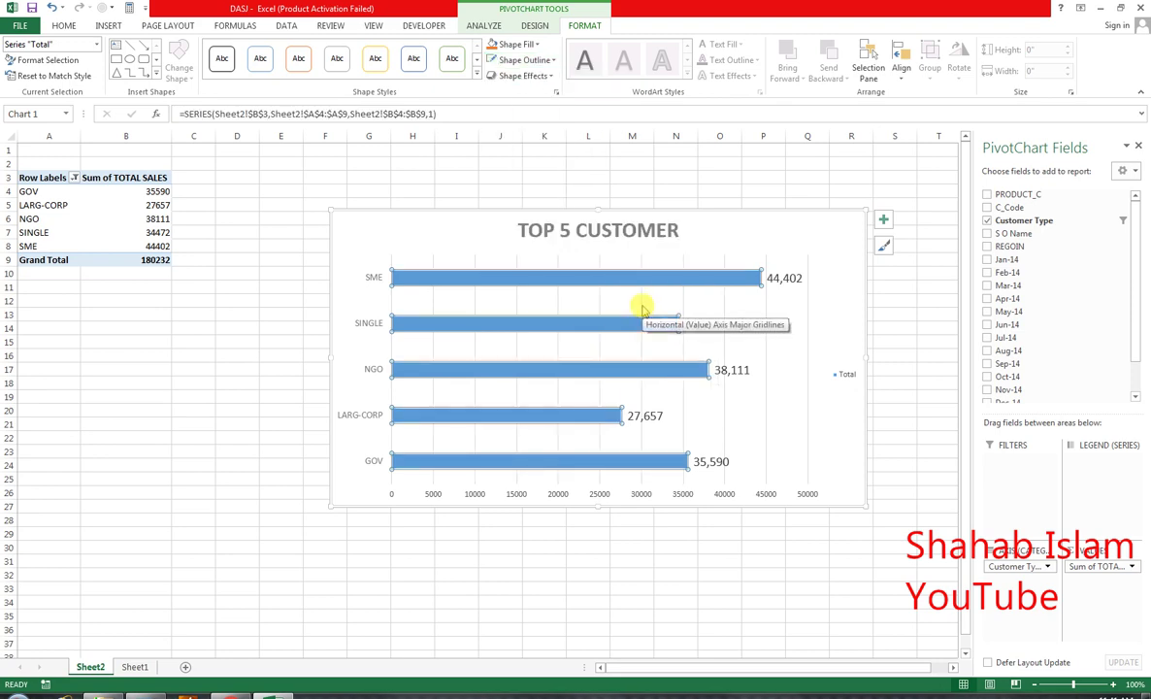
- Apply the first outer shadow preset to all the bars
click(548, 79)
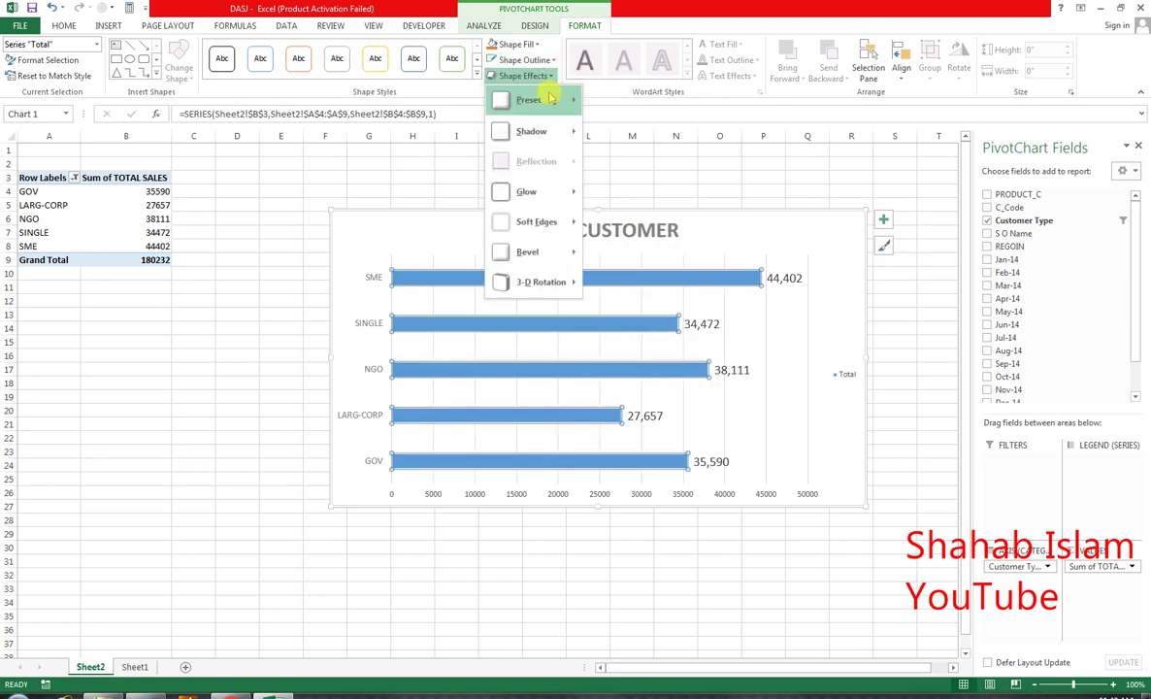
mouse_move(570, 134)
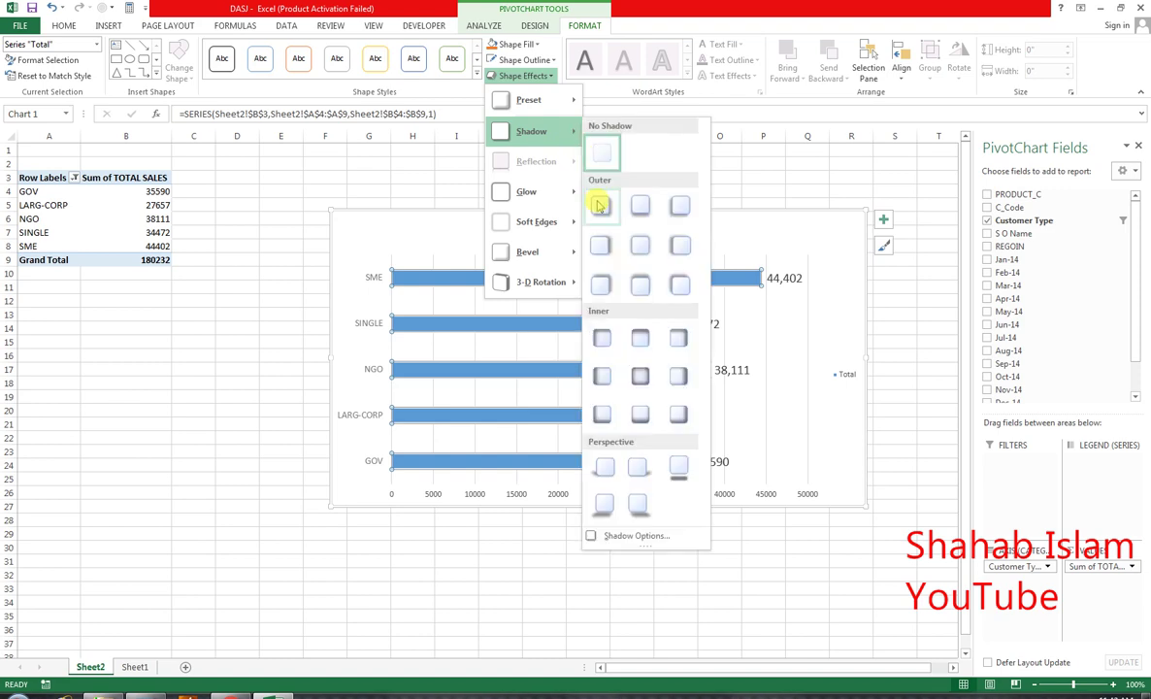
click(601, 204)
- Fill the chart area with the lightest grey, White, Darker 5%
click(493, 224)
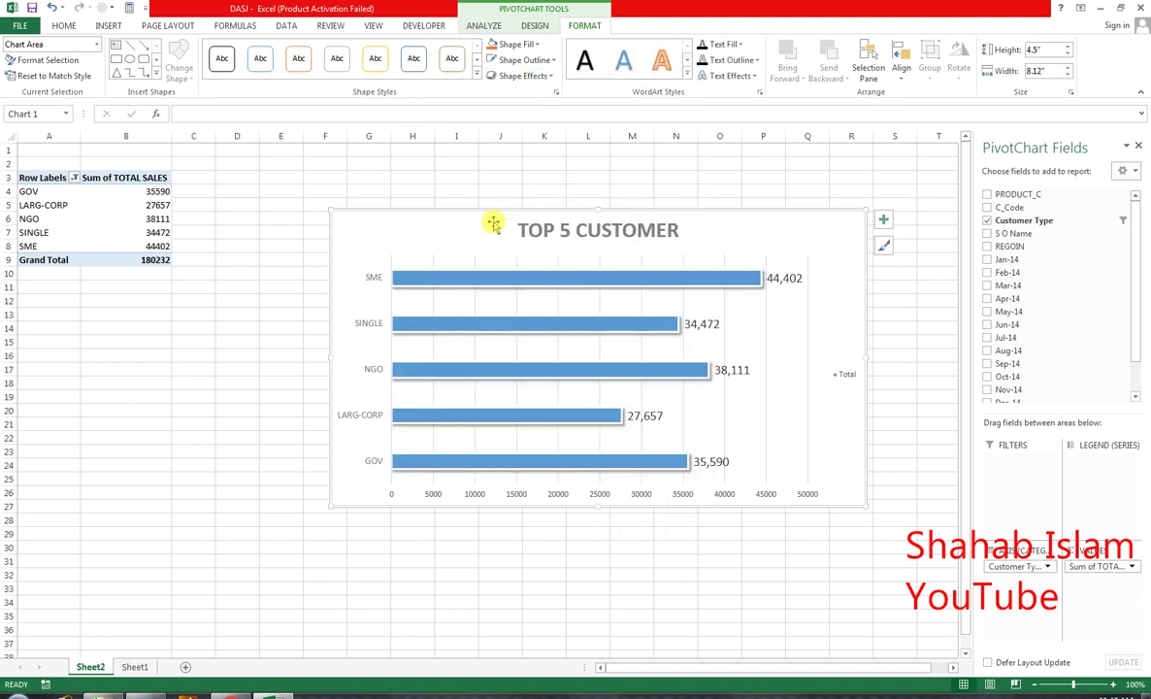
right_click(493, 223)
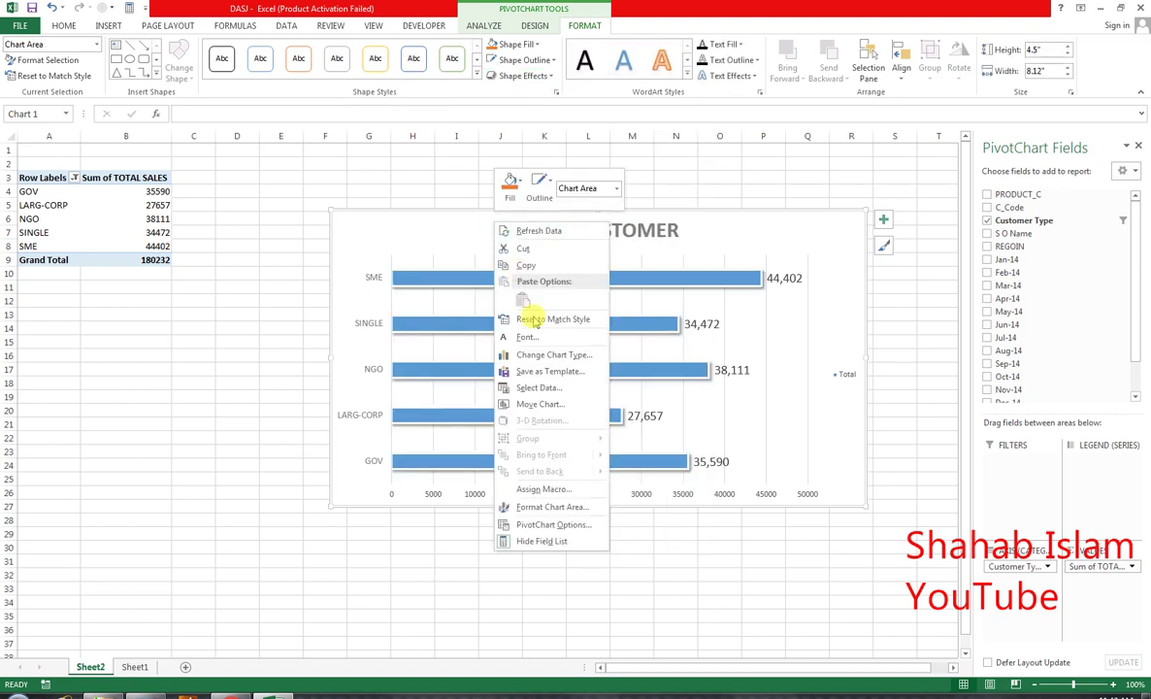
click(521, 176)
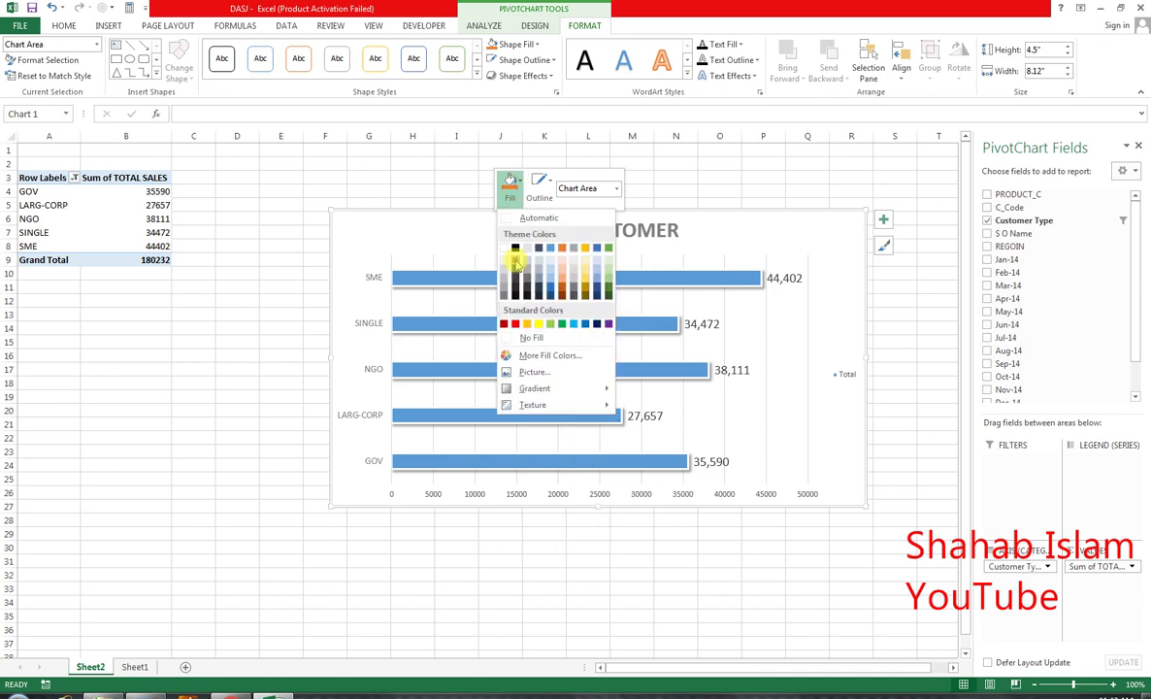
click(505, 258)
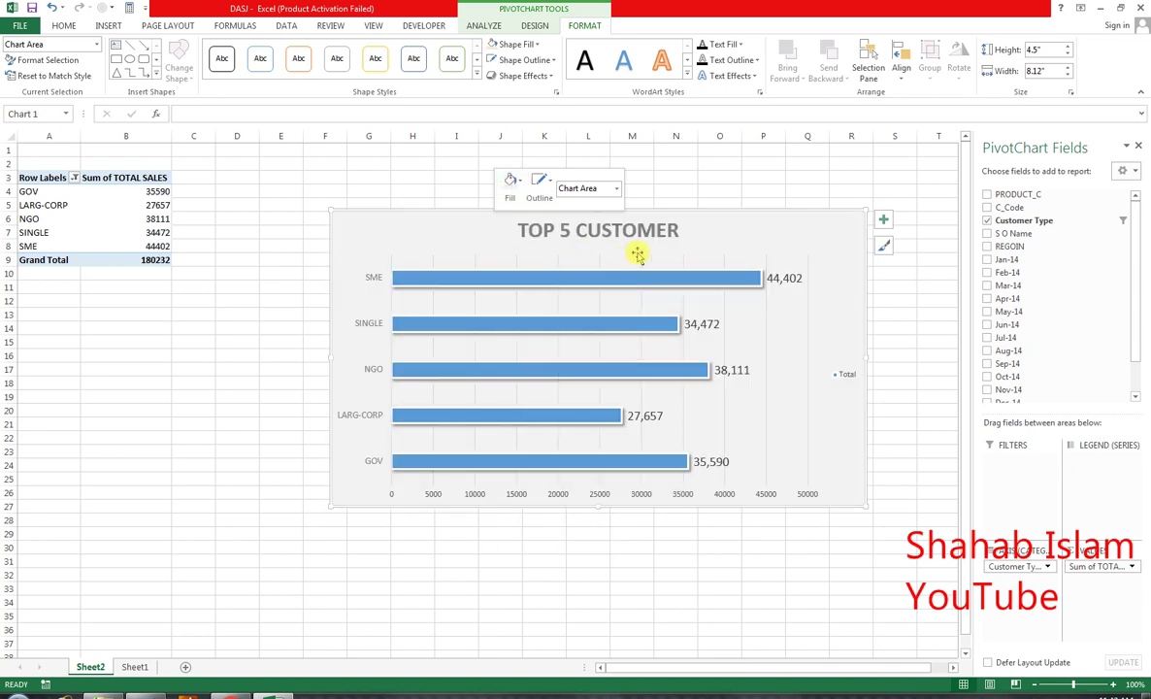
- Fill all bars of the Total series with the standard blue colour
click(607, 274)
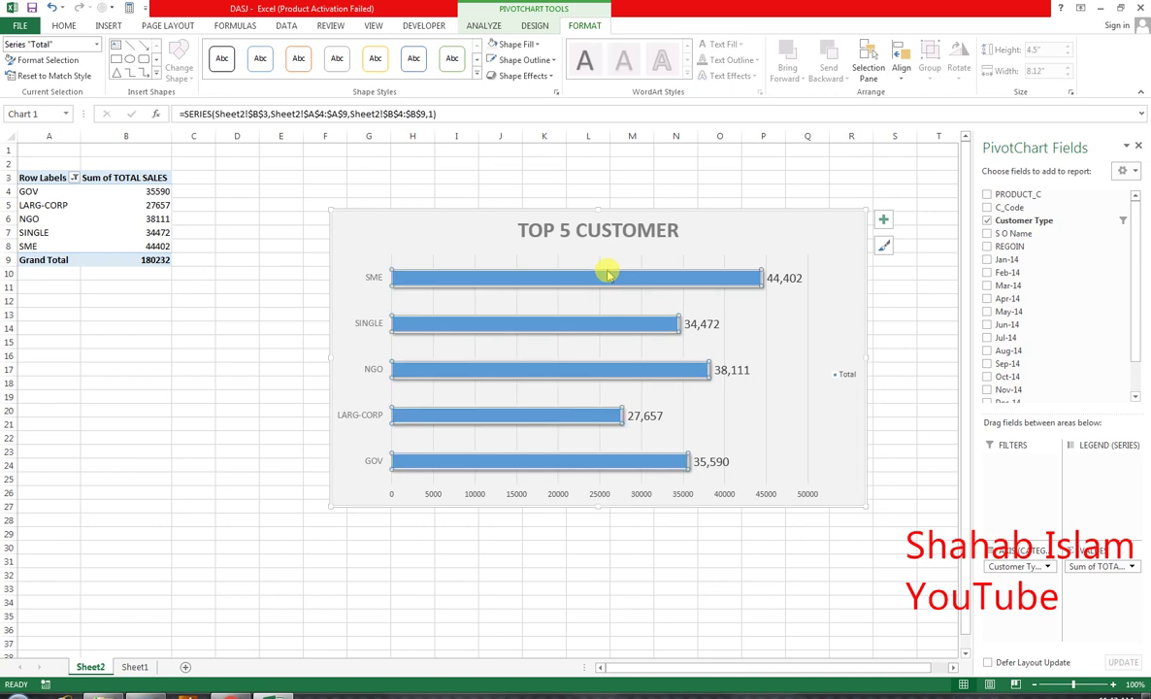
click(539, 47)
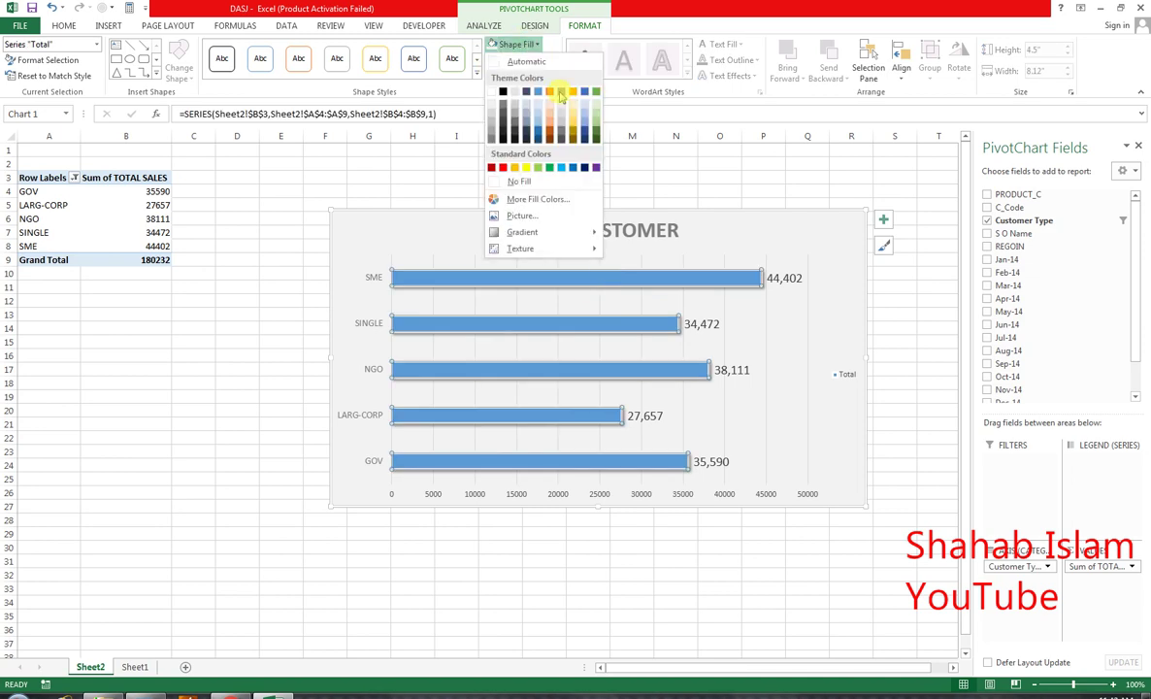
click(574, 169)
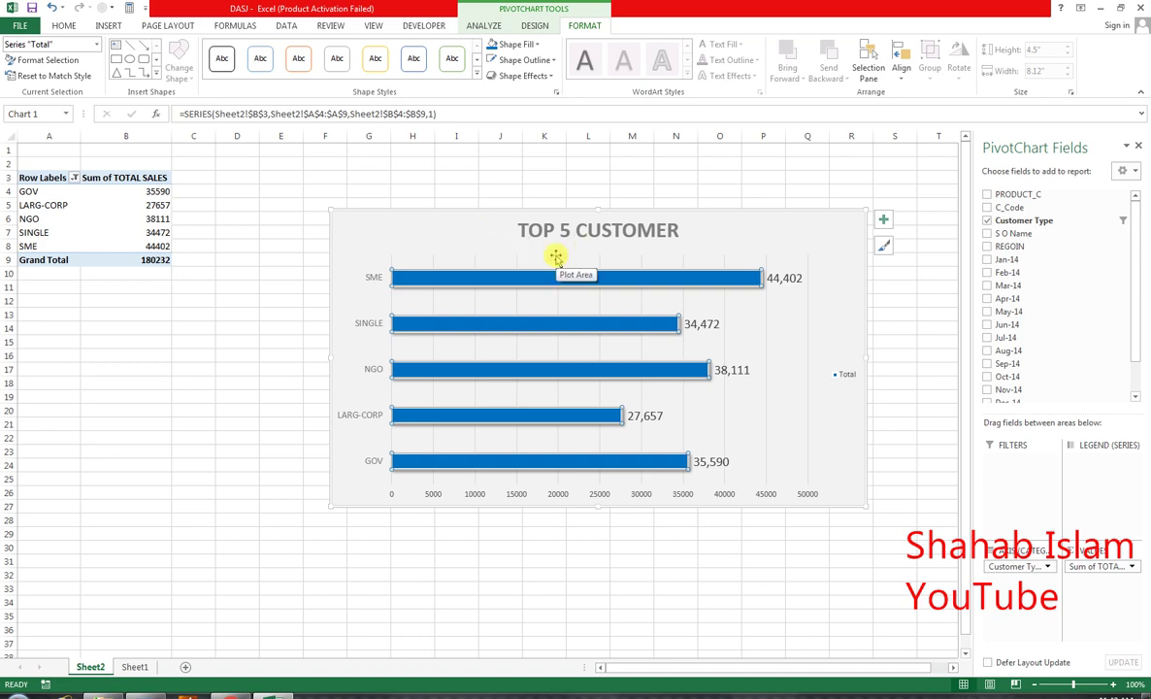
- Set the border width of all bars in the Total series to 5 pt
key(ctrl+1)
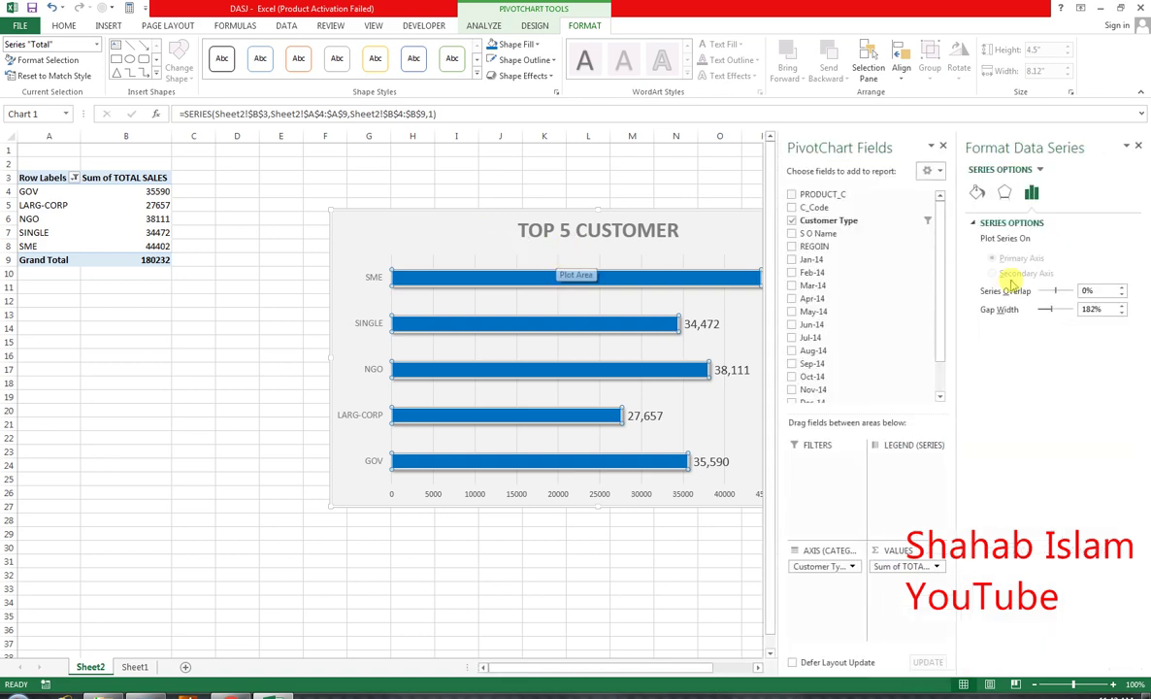
click(977, 193)
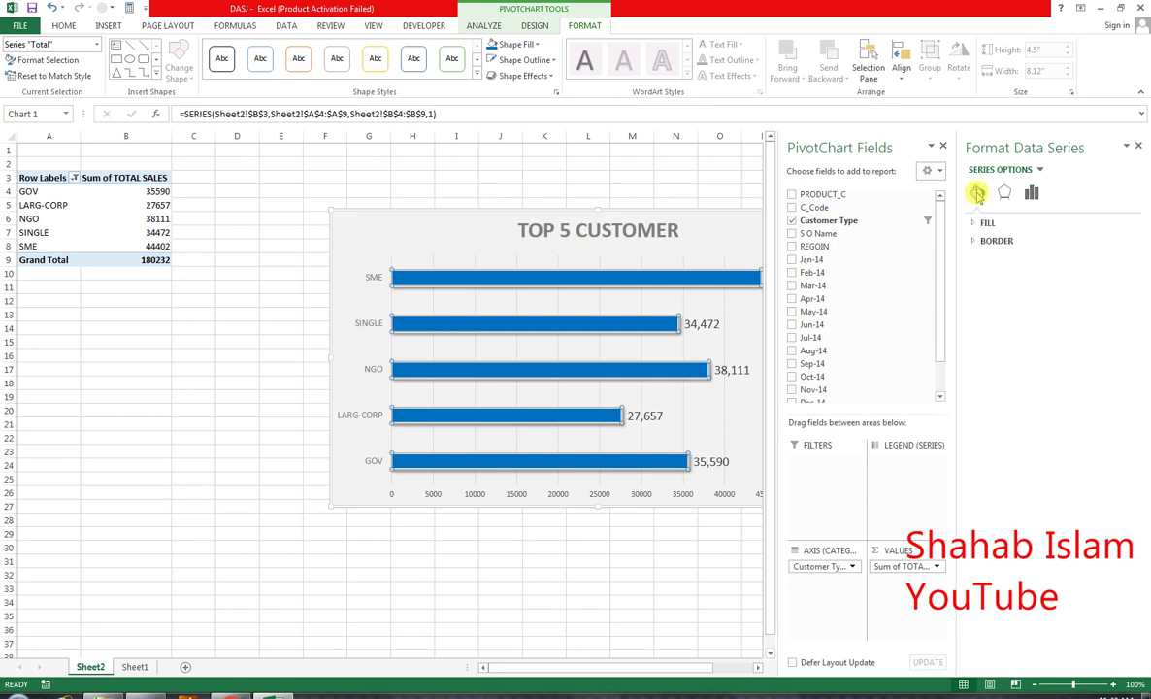
click(980, 241)
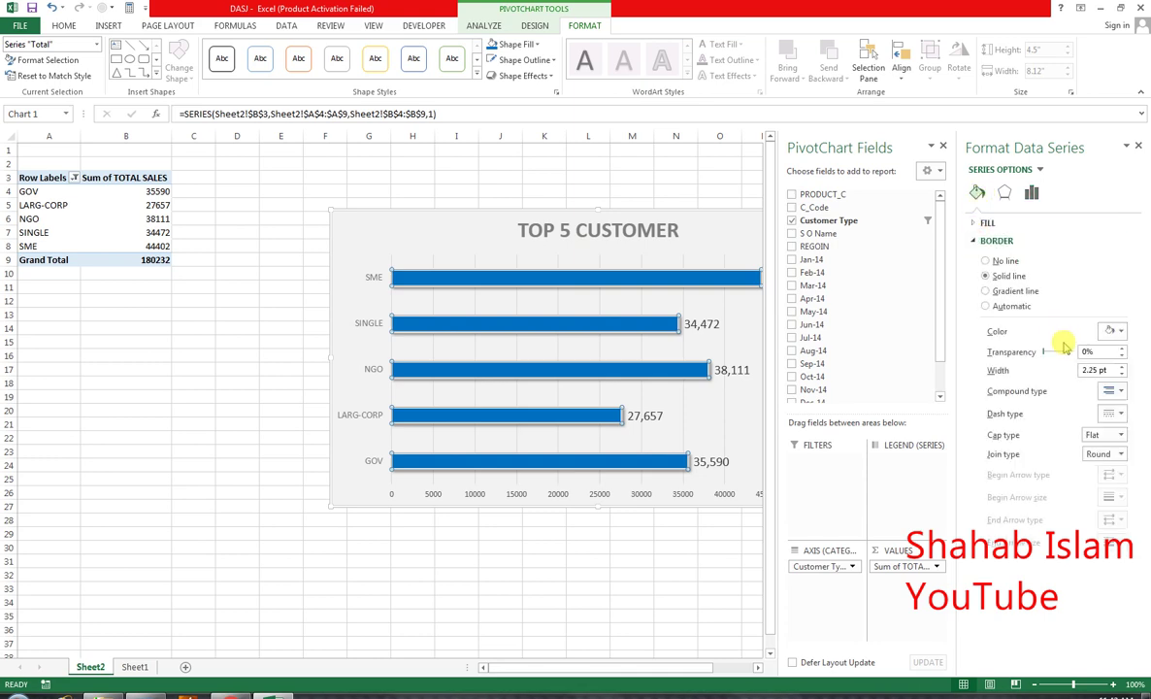
click(1117, 332)
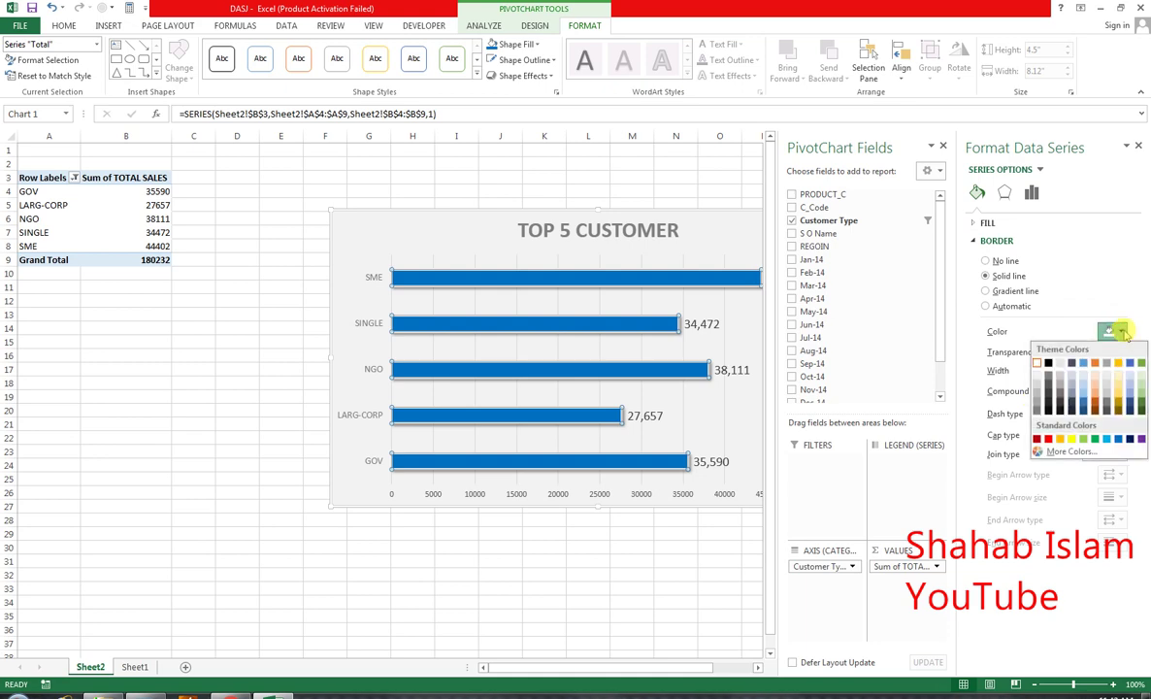
click(1123, 333)
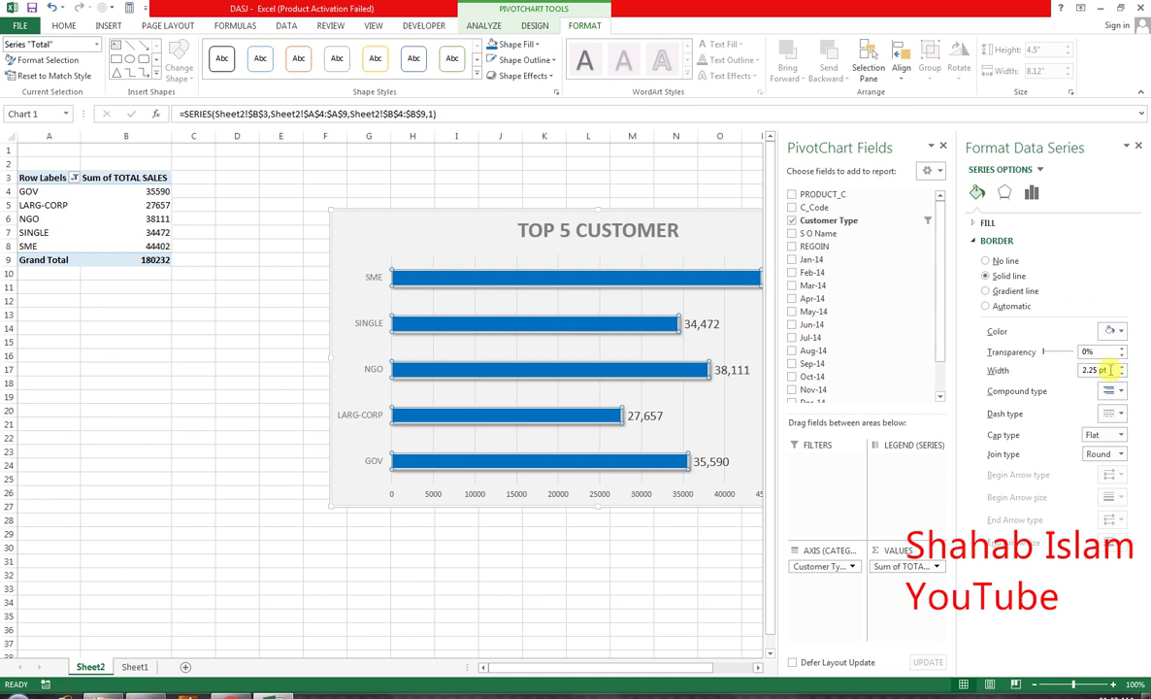
drag(1112, 370, 1084, 373)
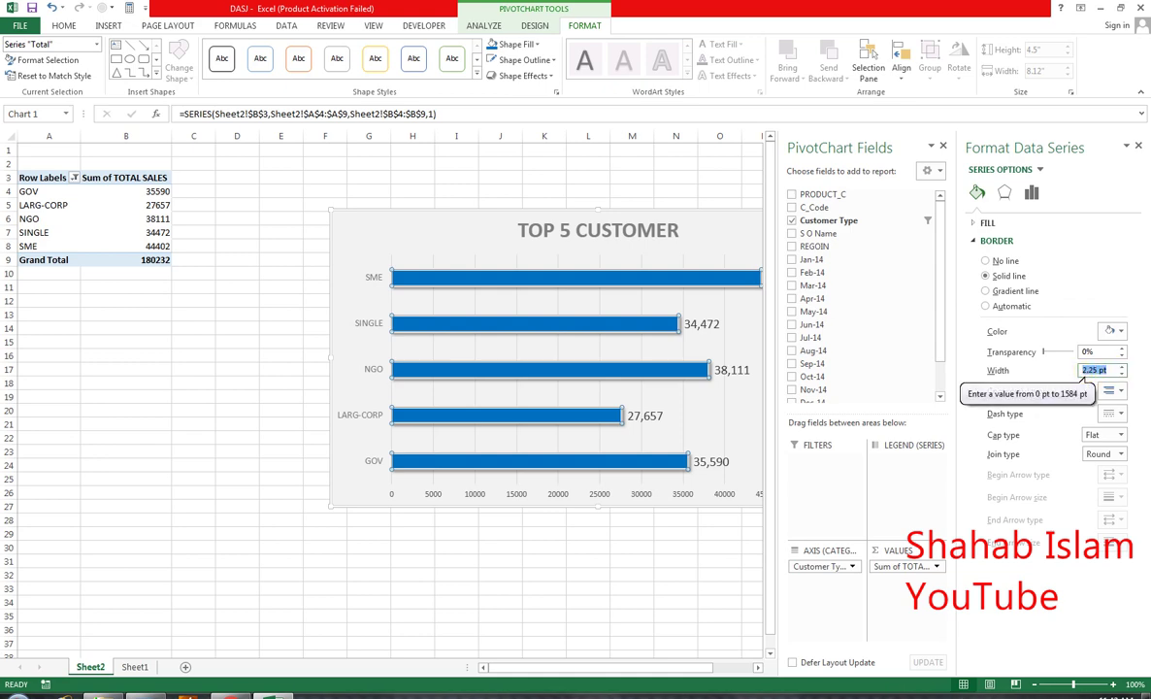
text(5)
key(Return)
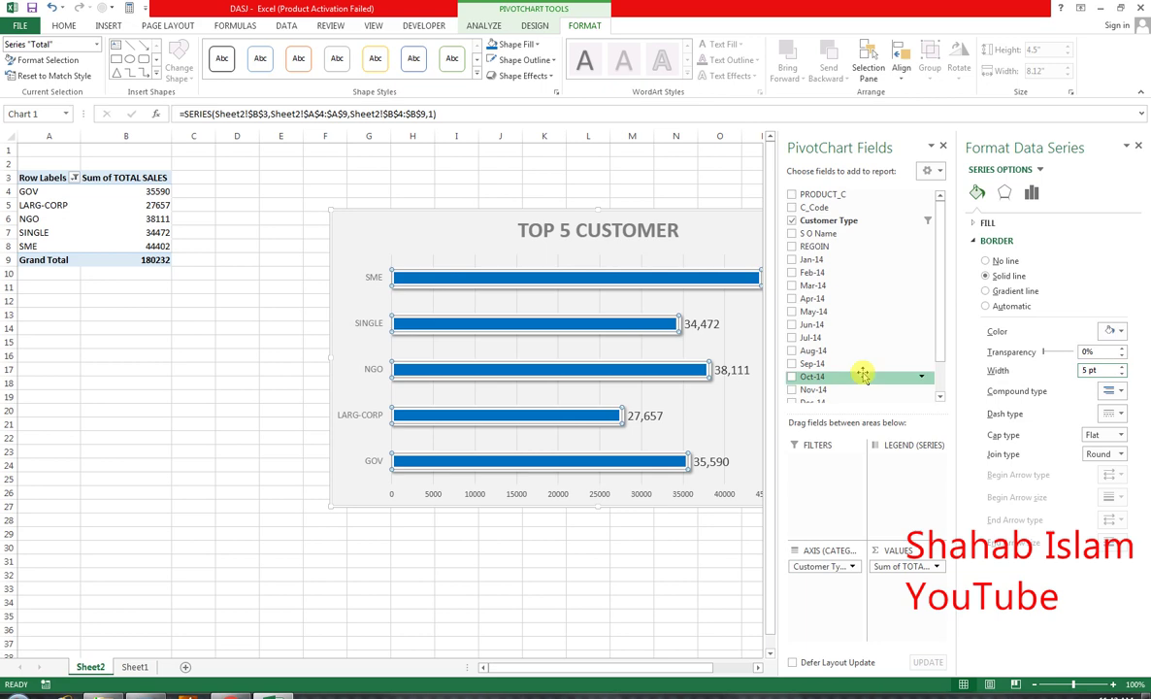
click(495, 163)
click(296, 286)
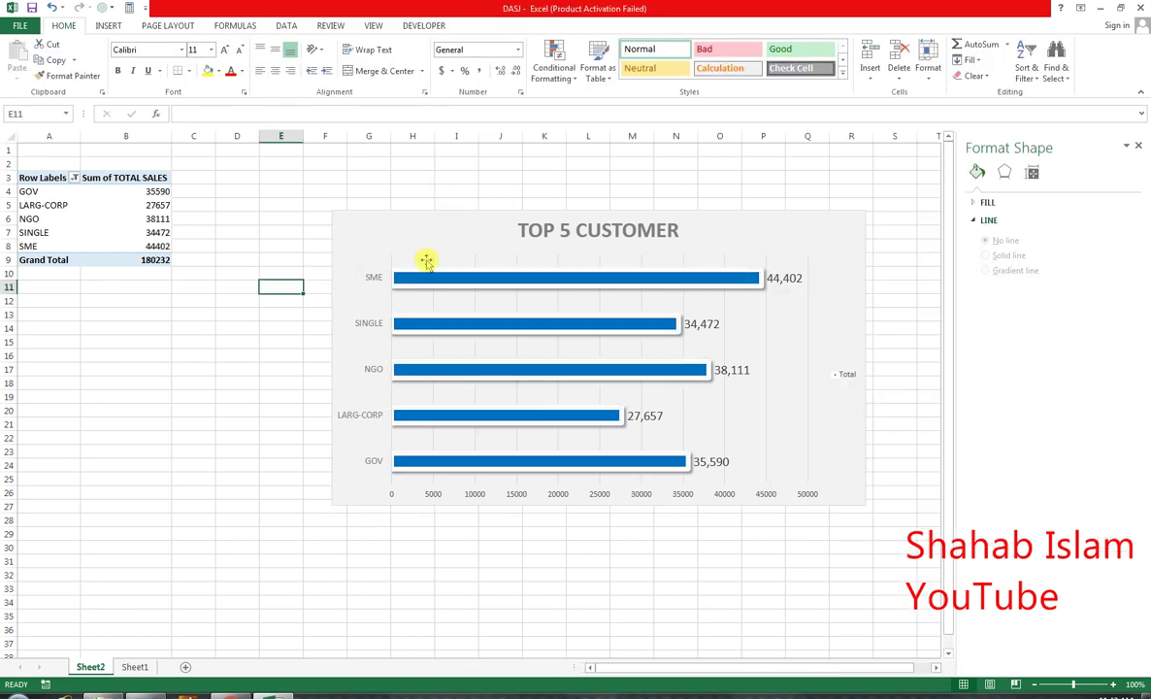
click(461, 255)
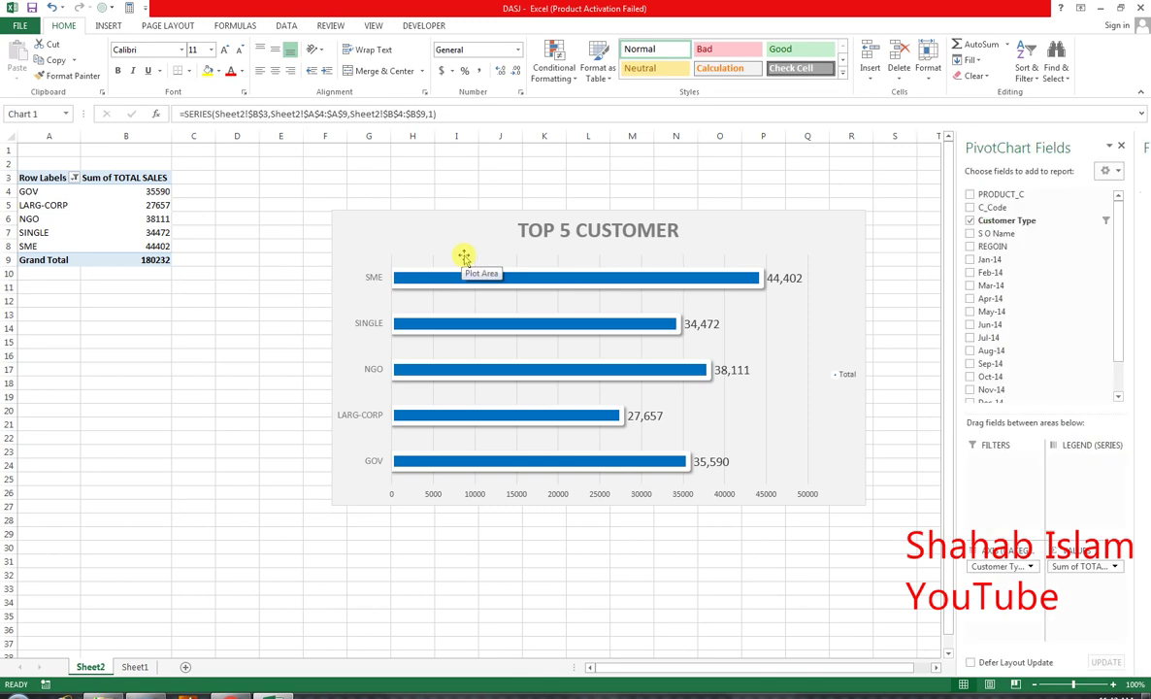
- Give the chart area a solid white border 5 pt wide with rounded corners
double_click(397, 231)
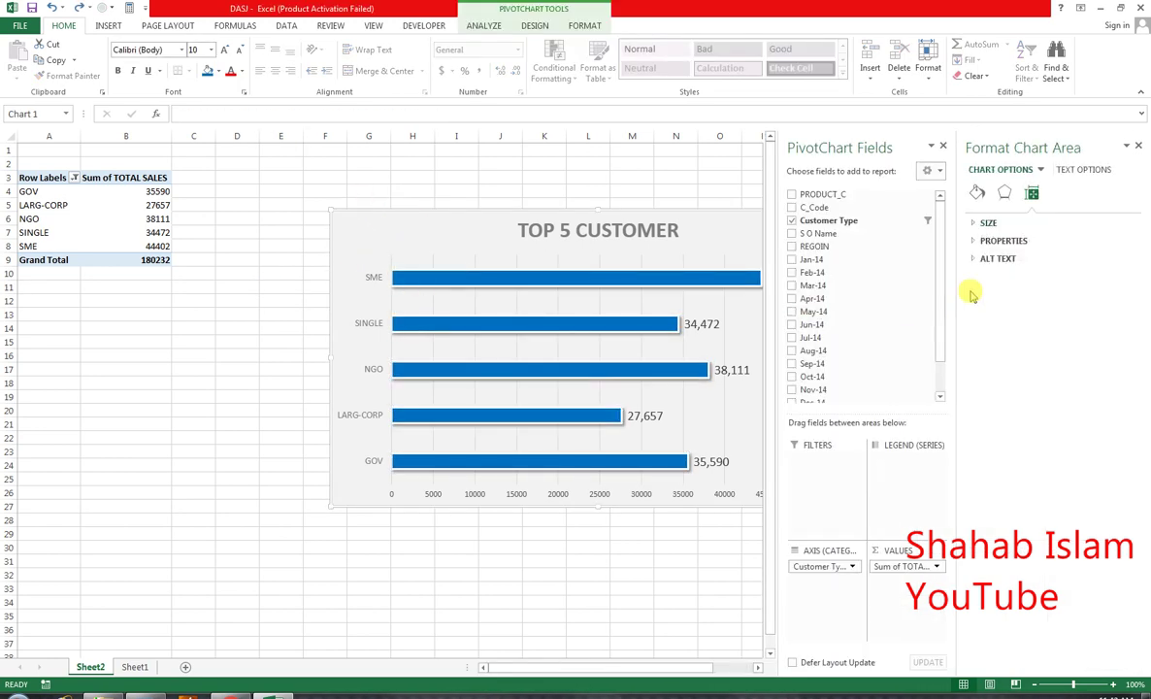
click(977, 192)
click(994, 240)
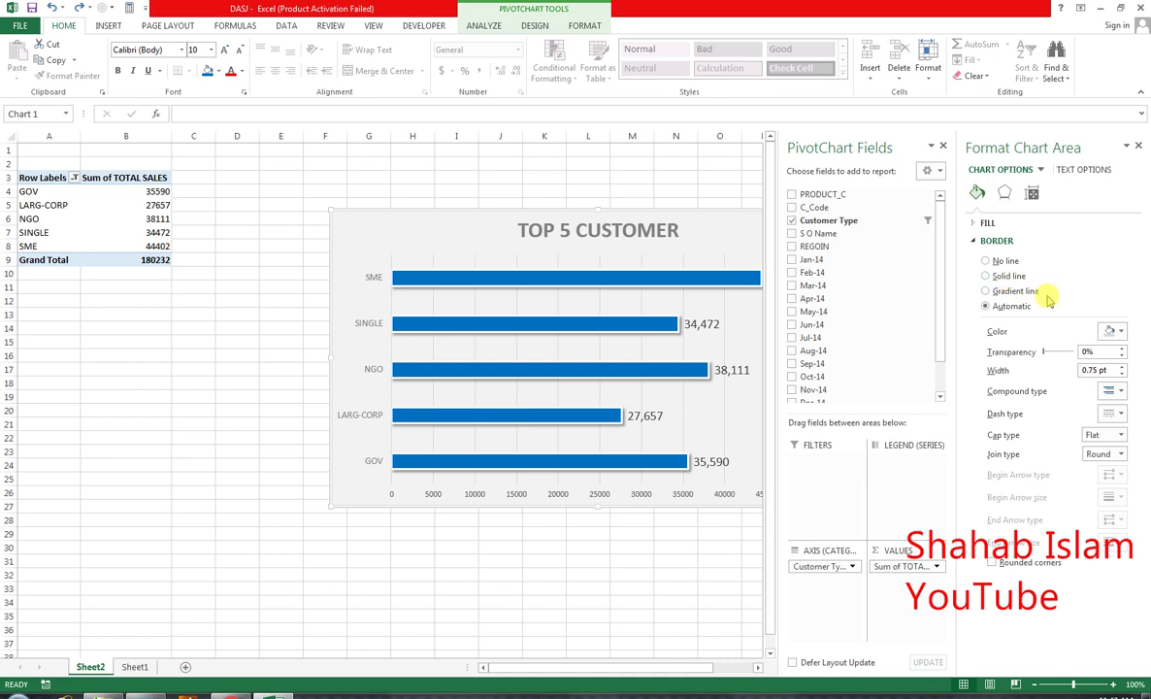
click(1109, 331)
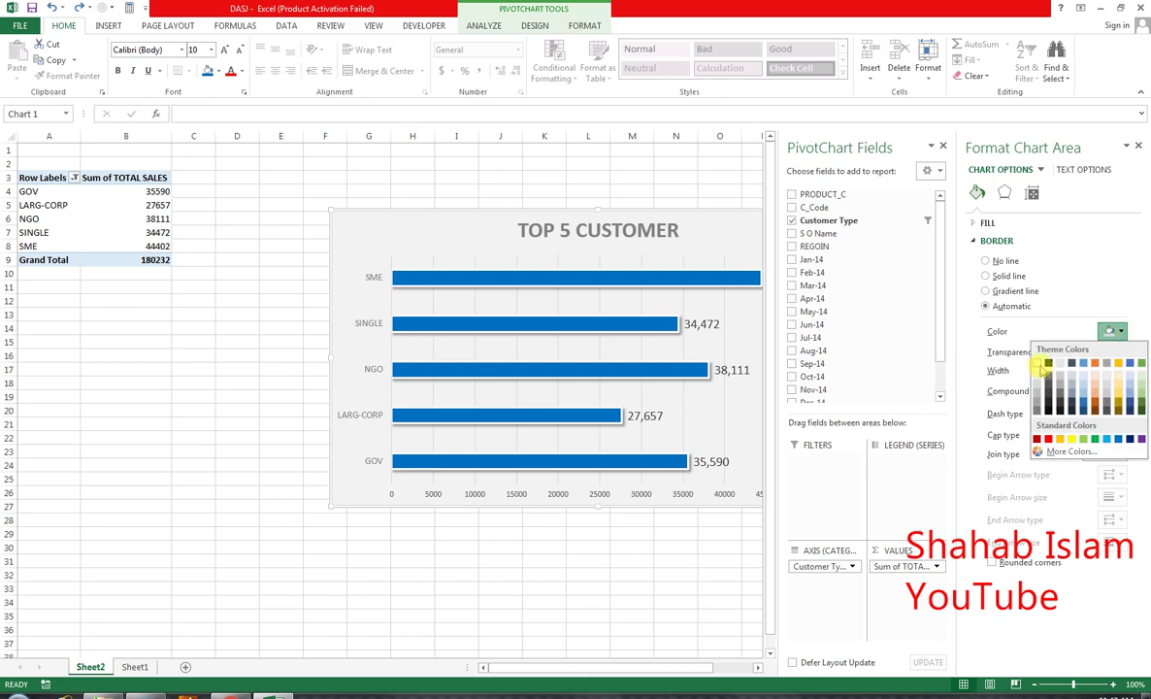
click(1039, 364)
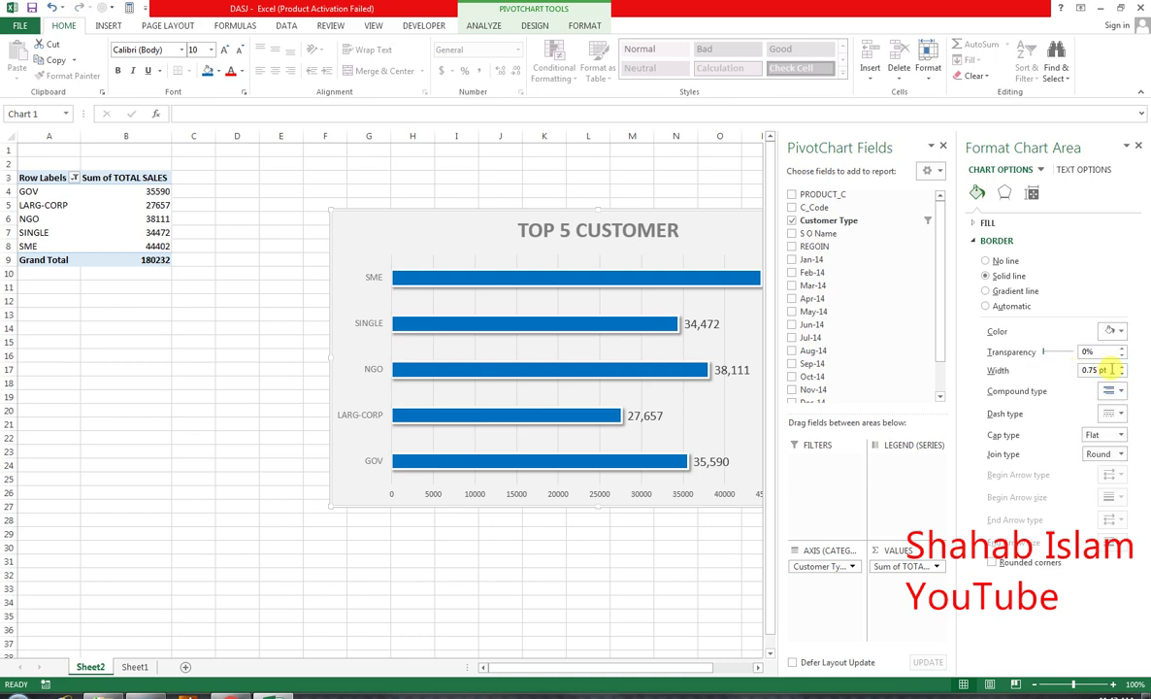
drag(1111, 369, 1077, 375)
text(5)
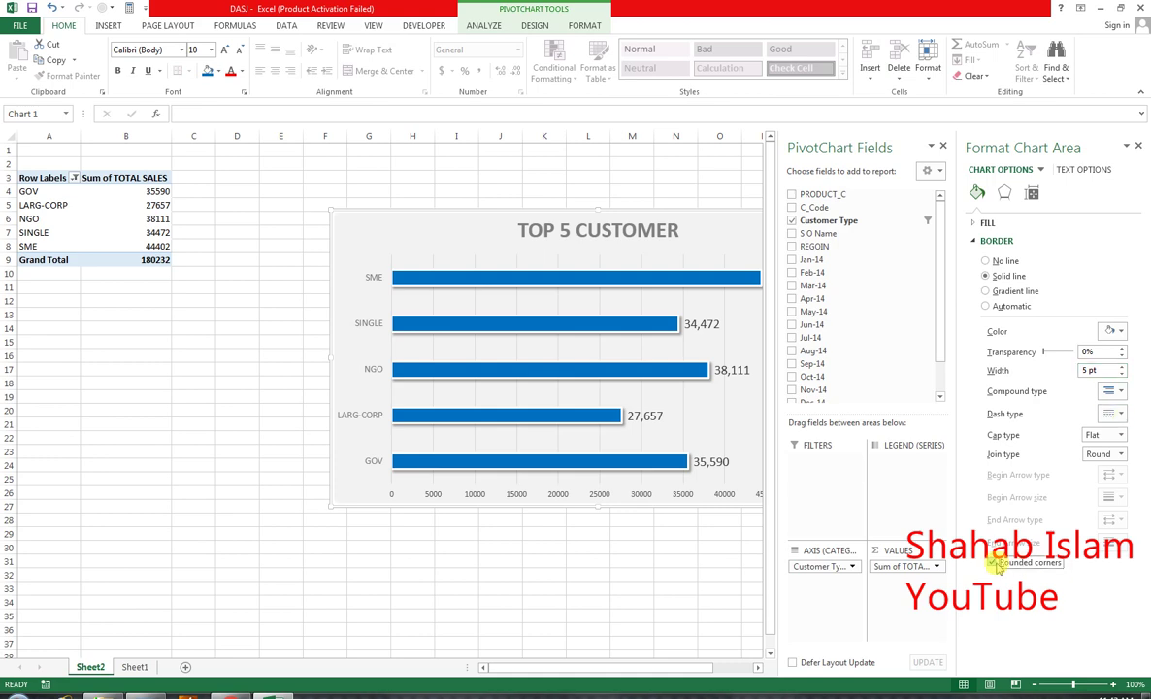
click(1136, 148)
click(781, 186)
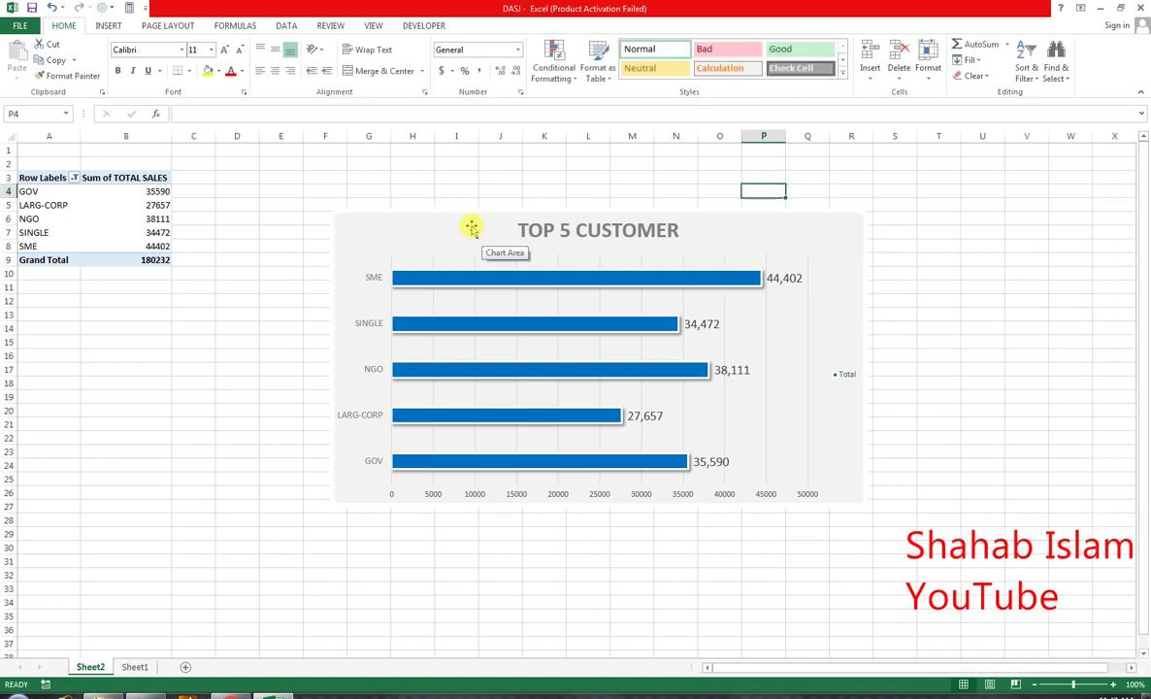
- Save the chart as a chart template named TOP 5 CUSTOMER DASHBOARD
click(471, 227)
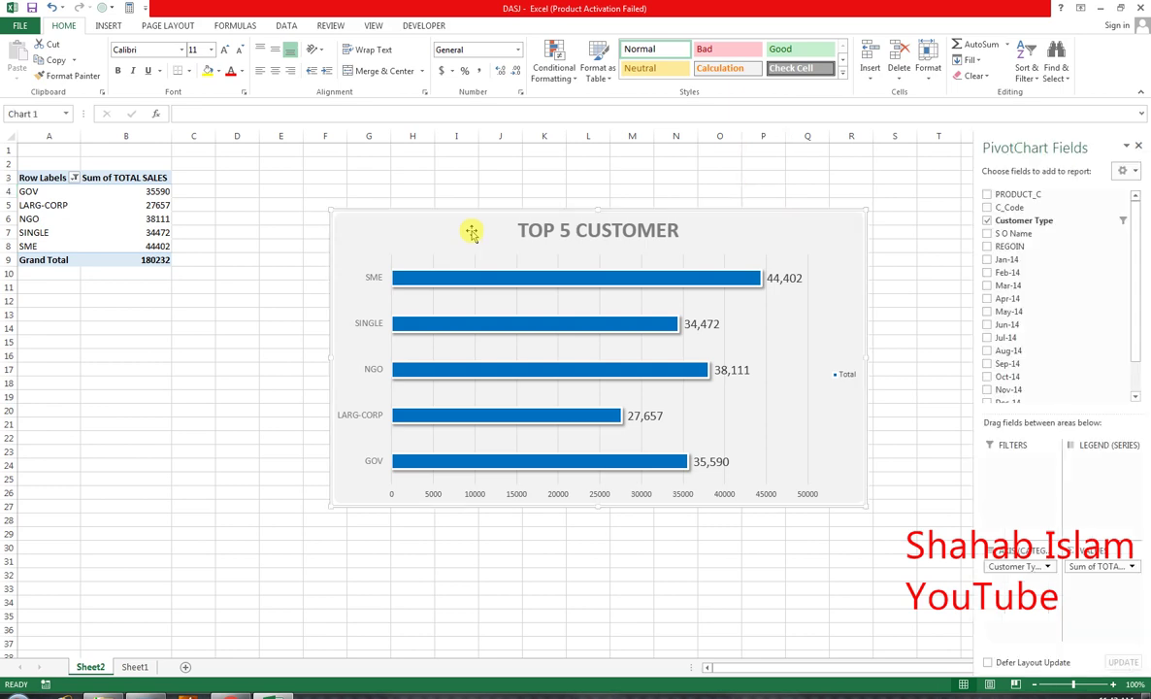
right_click(471, 227)
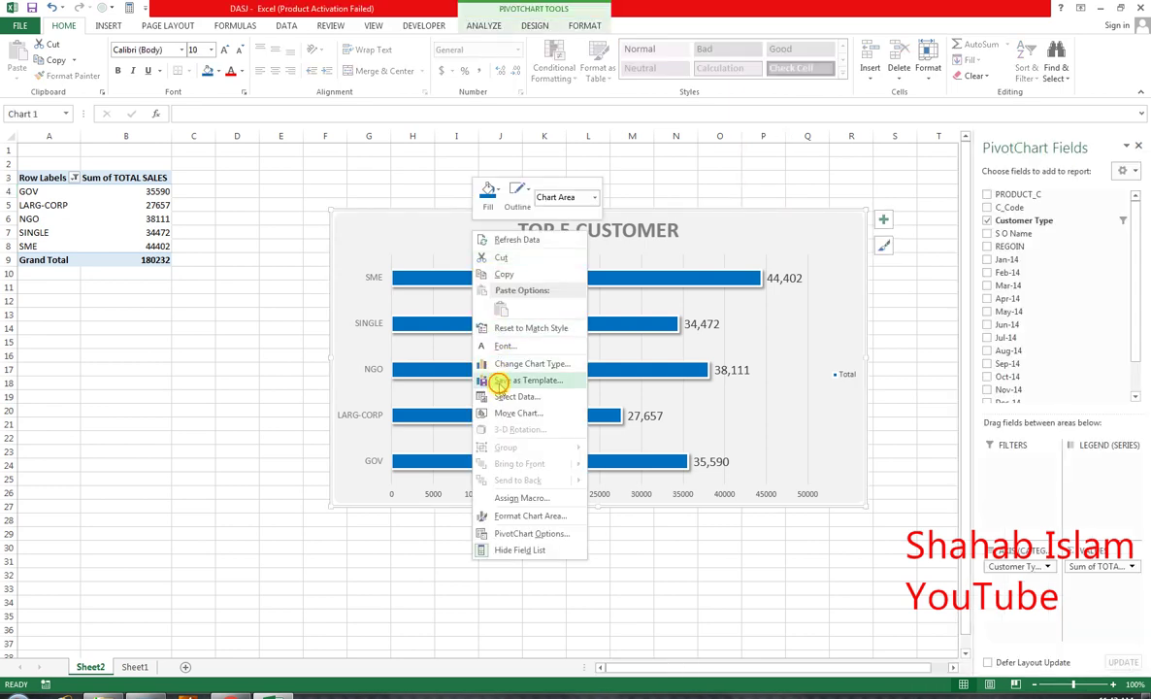
click(498, 380)
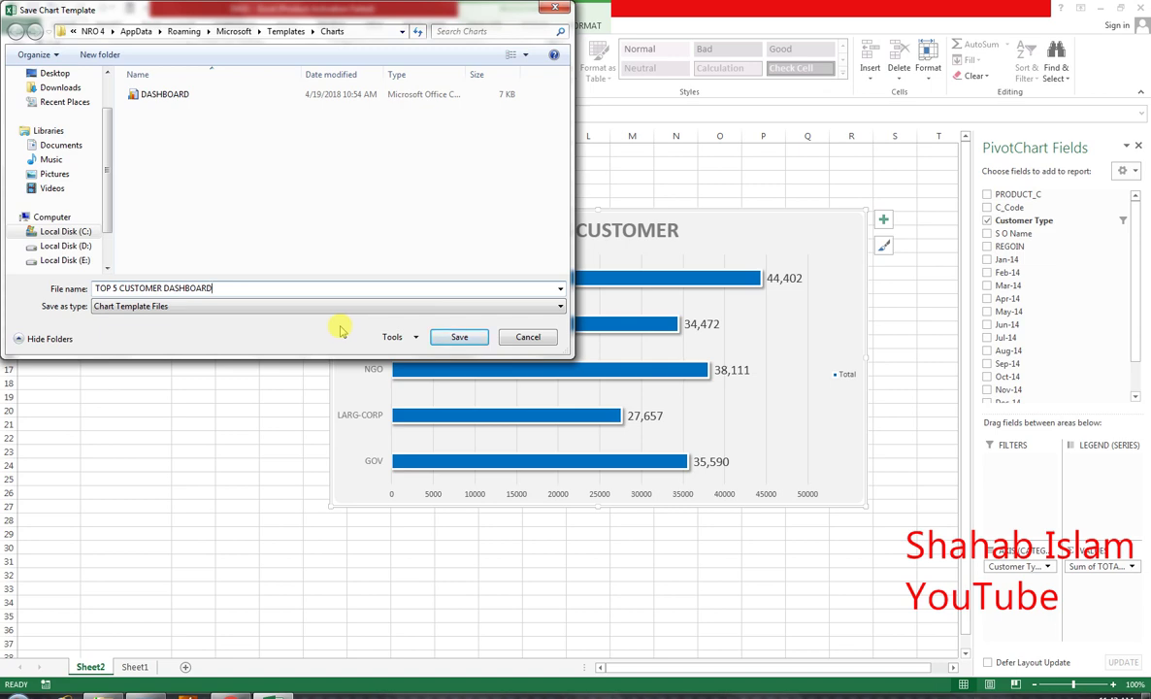
click(455, 336)
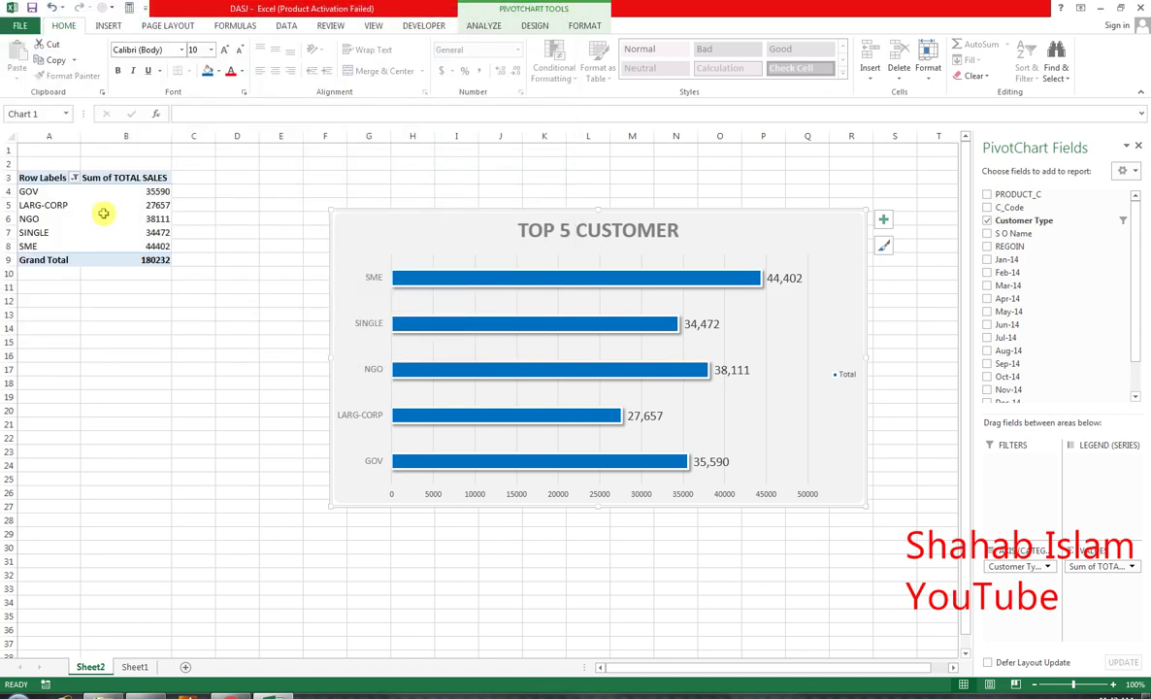
click(368, 192)
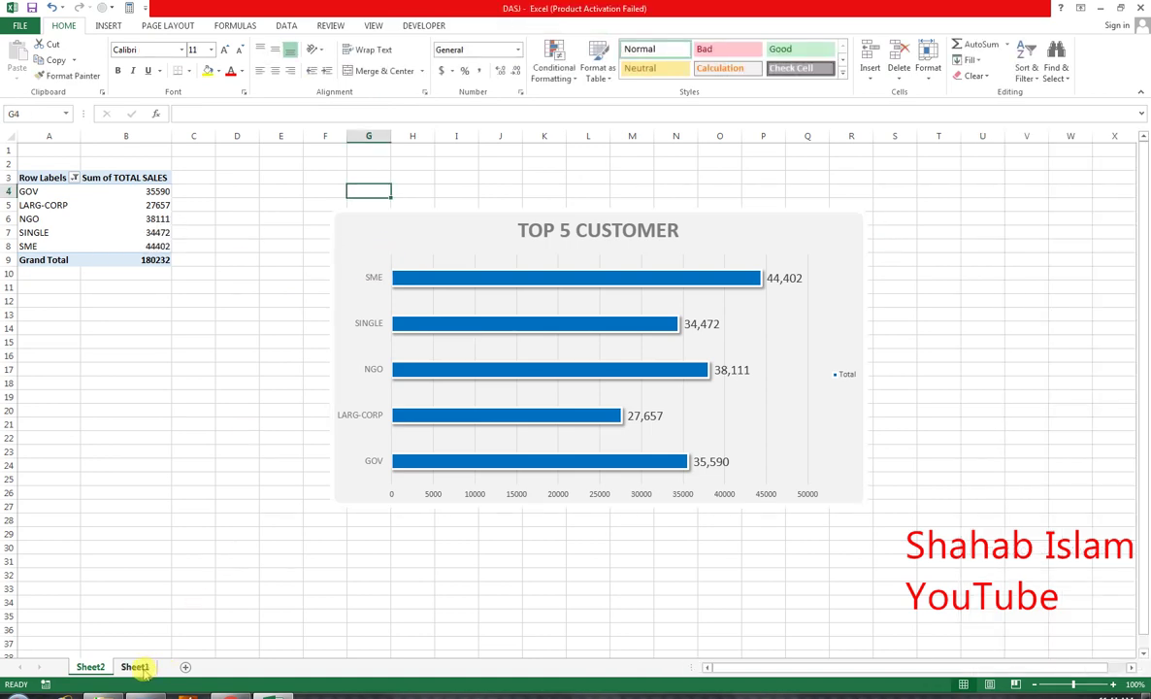
- Add a new worksheet after Sheet2 and name it DASHBOARD
click(136, 668)
click(87, 666)
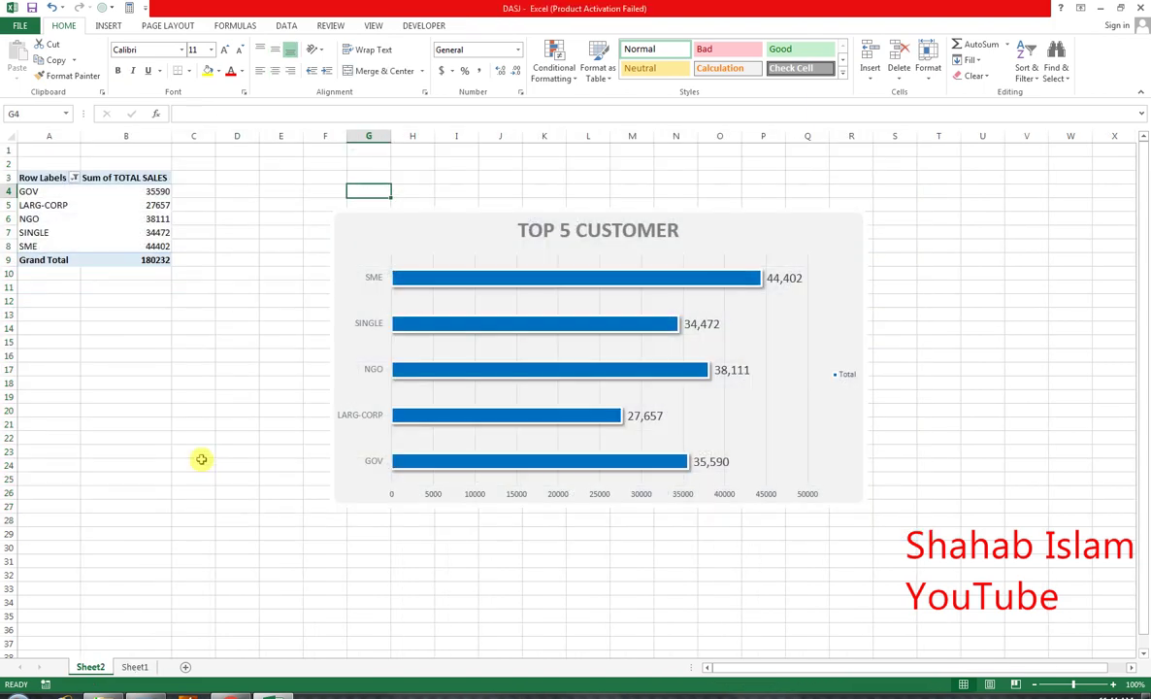
click(194, 669)
double_click(135, 667)
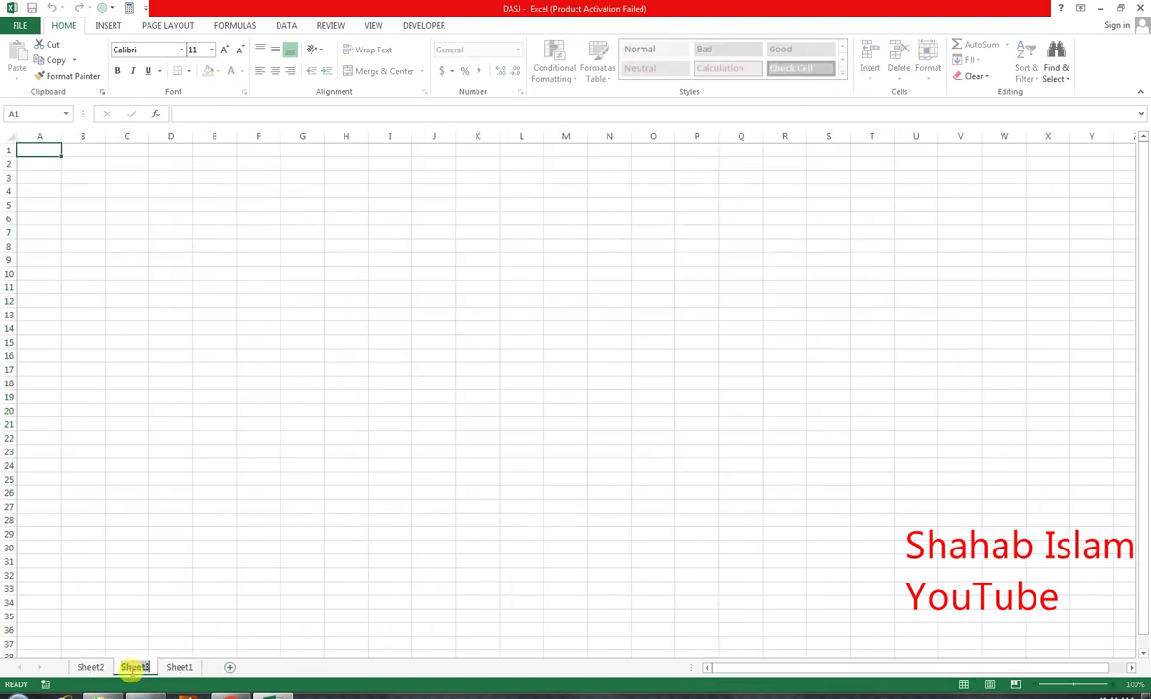
text(DA)
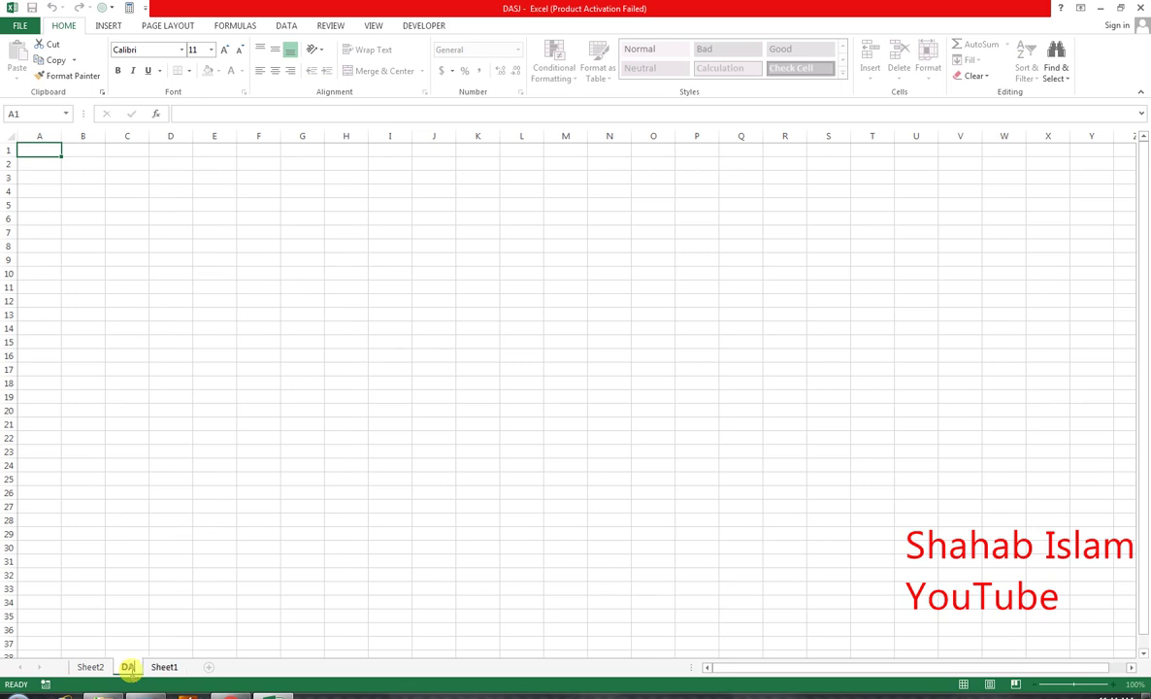
text(SHBO)
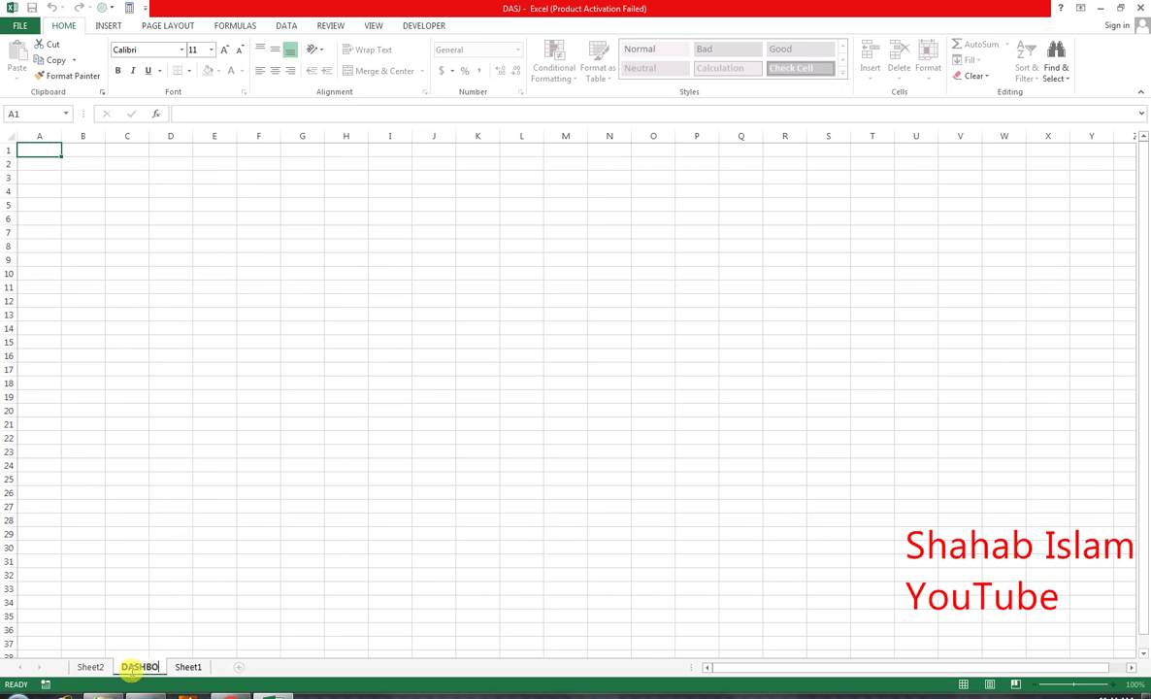
text(ARD)
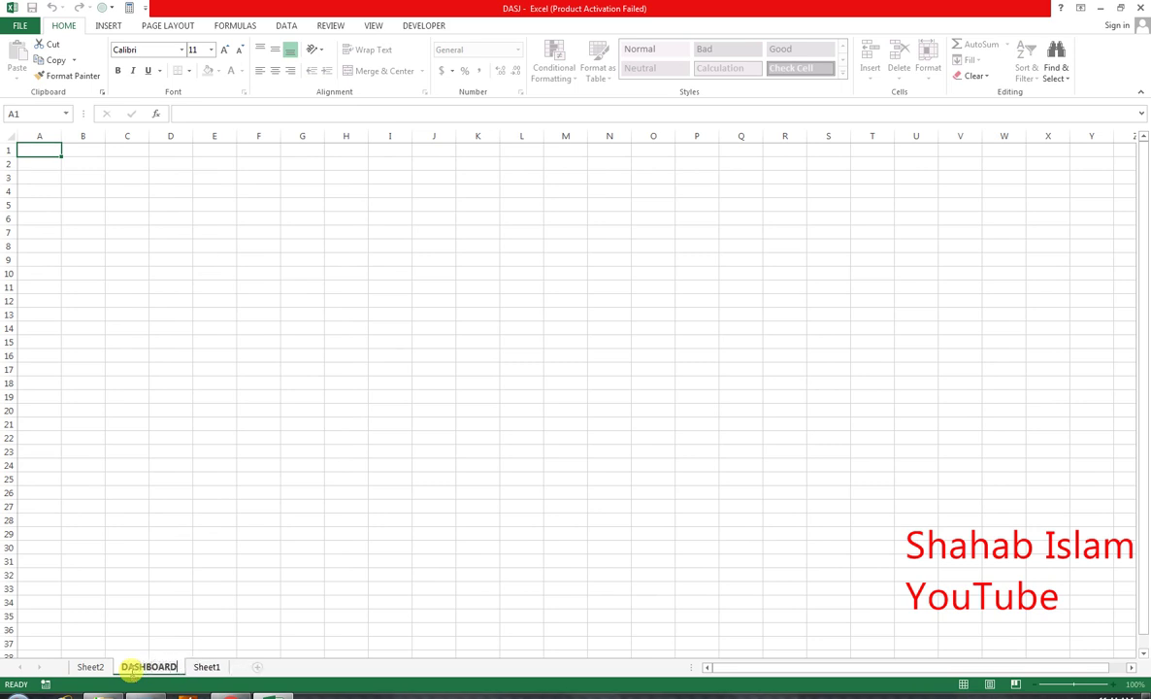
key(Return)
click(202, 612)
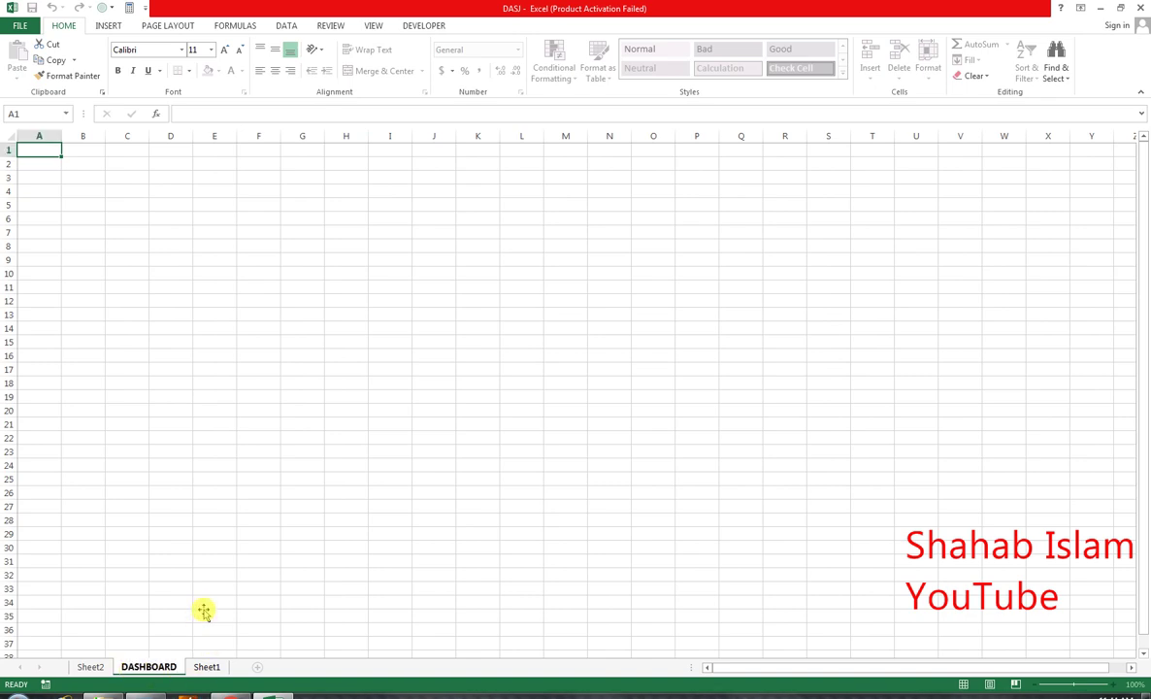
- Rename Sheet2, which holds the PivotTable and chart, as PIVOT TABLE 1
click(215, 670)
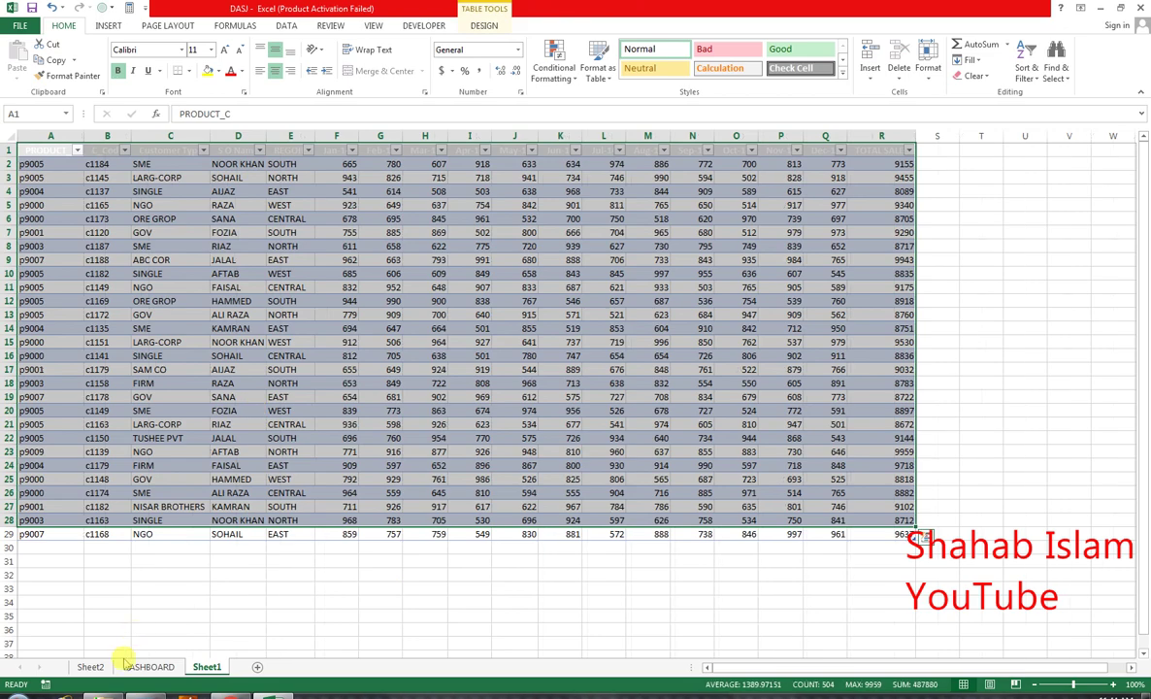
click(90, 668)
double_click(90, 668)
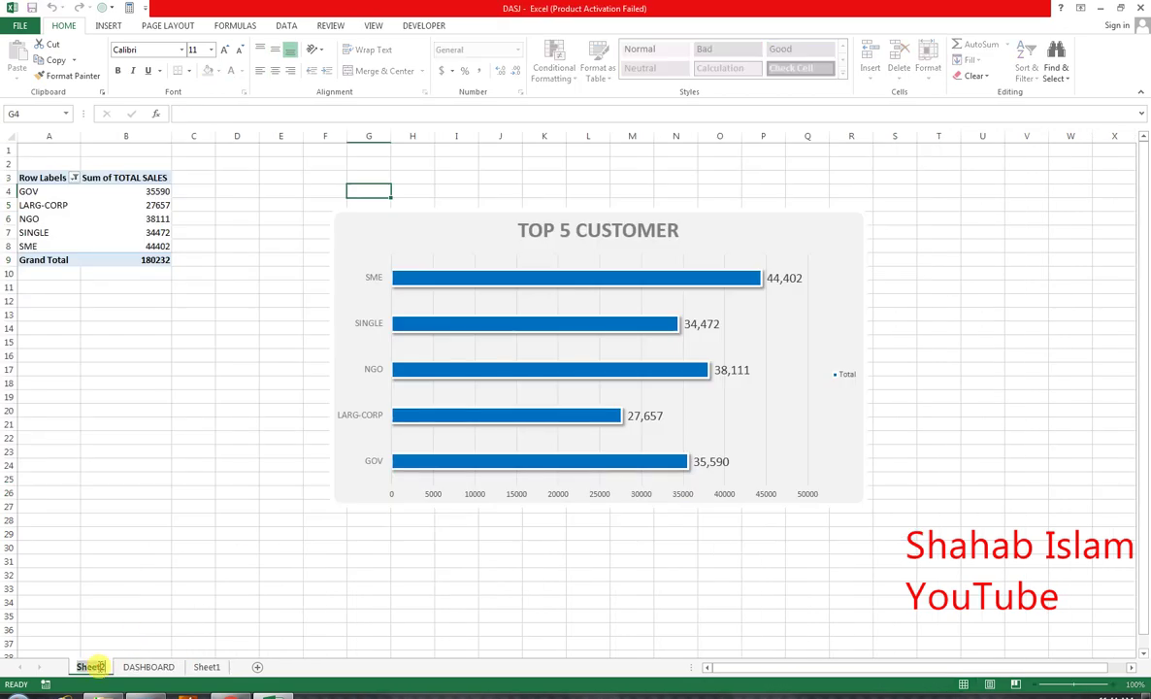
text(PIVOT)
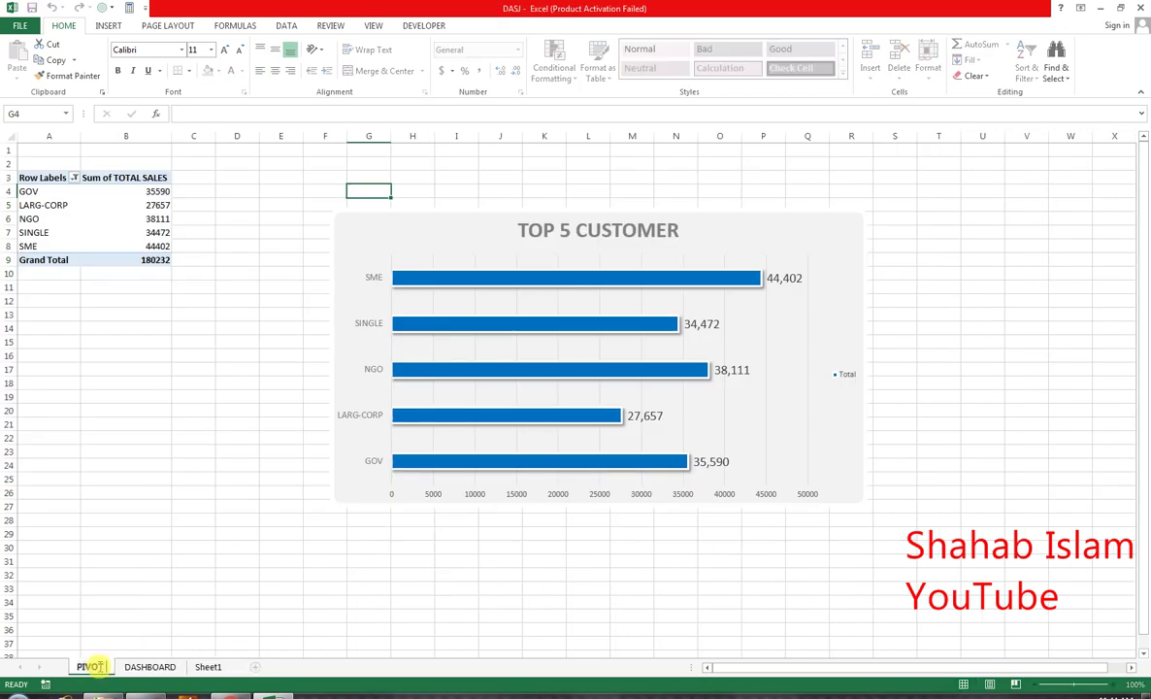
text( TABLE 1)
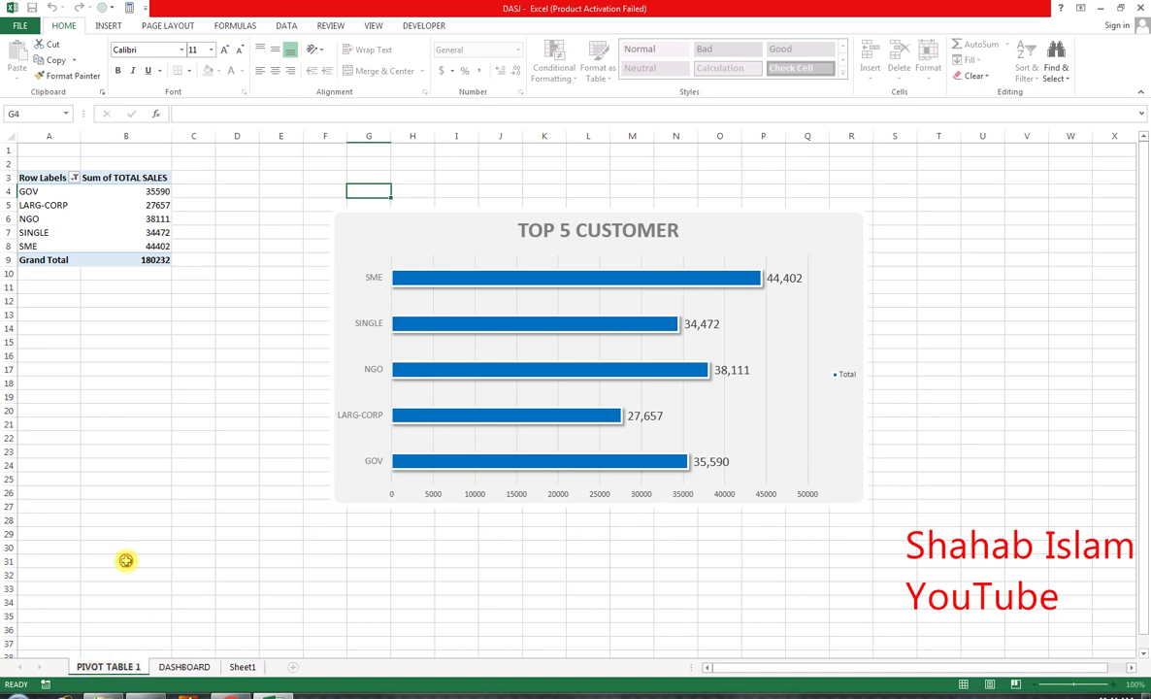
click(124, 561)
- Cut the TOP 5 CUSTOMER chart from PIVOT TABLE 1, paste it at B3 on DASHBOARD, and move it up to columns F to Q
click(380, 225)
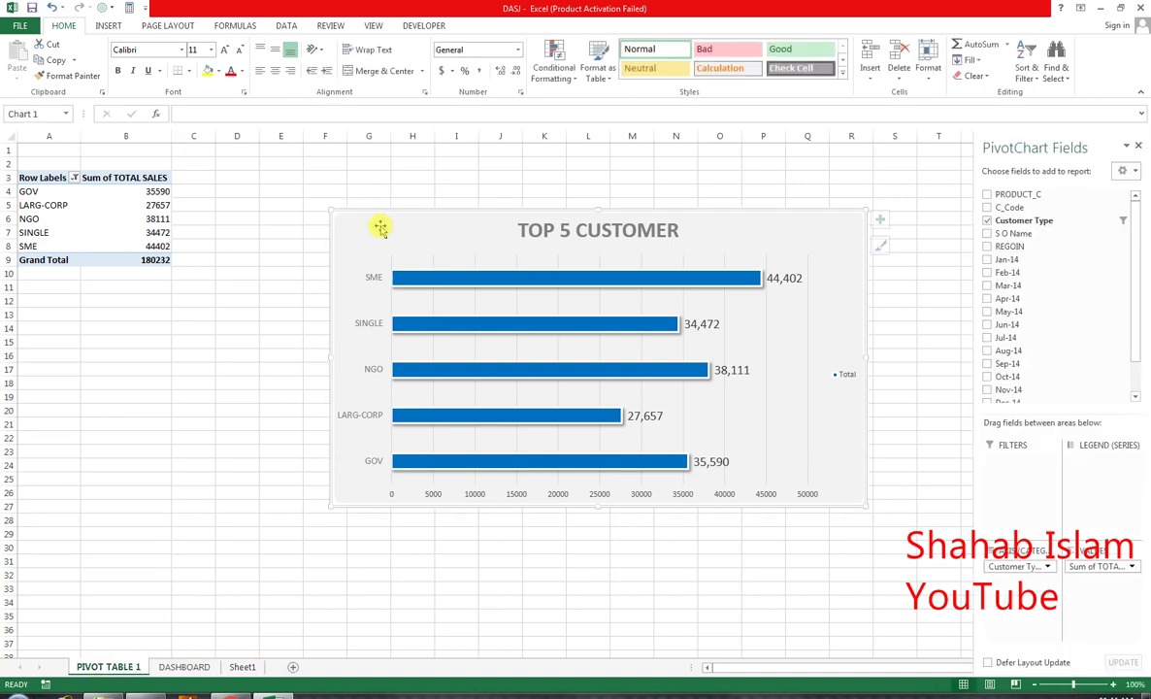
key(Delete)
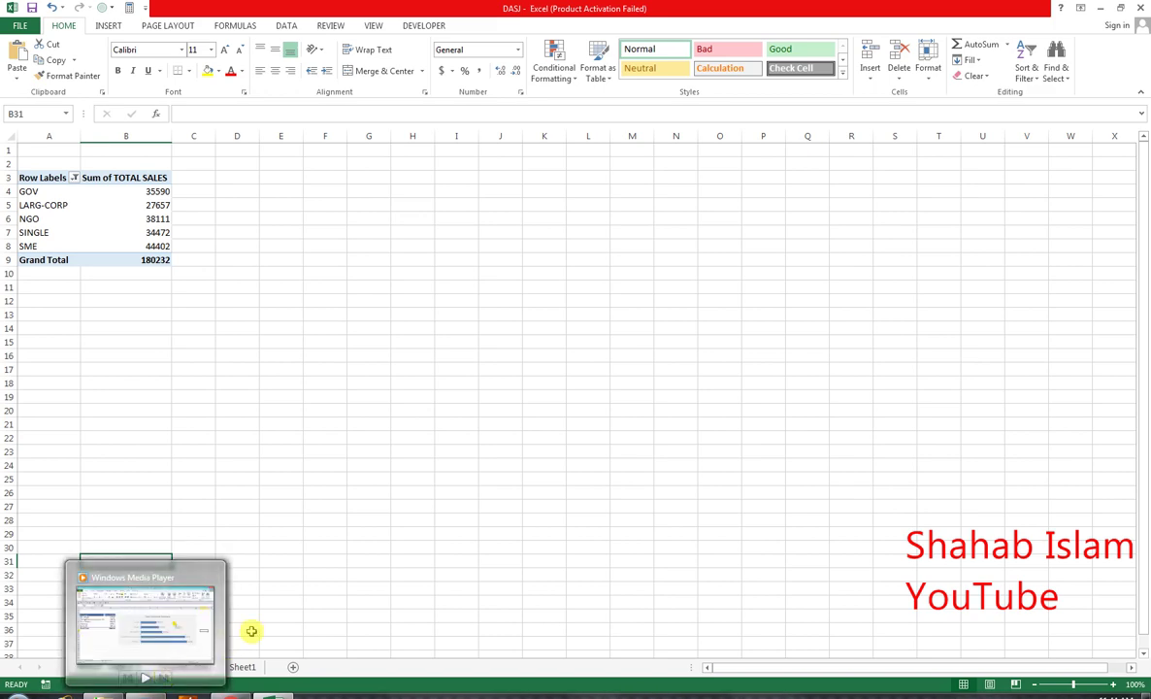
click(193, 666)
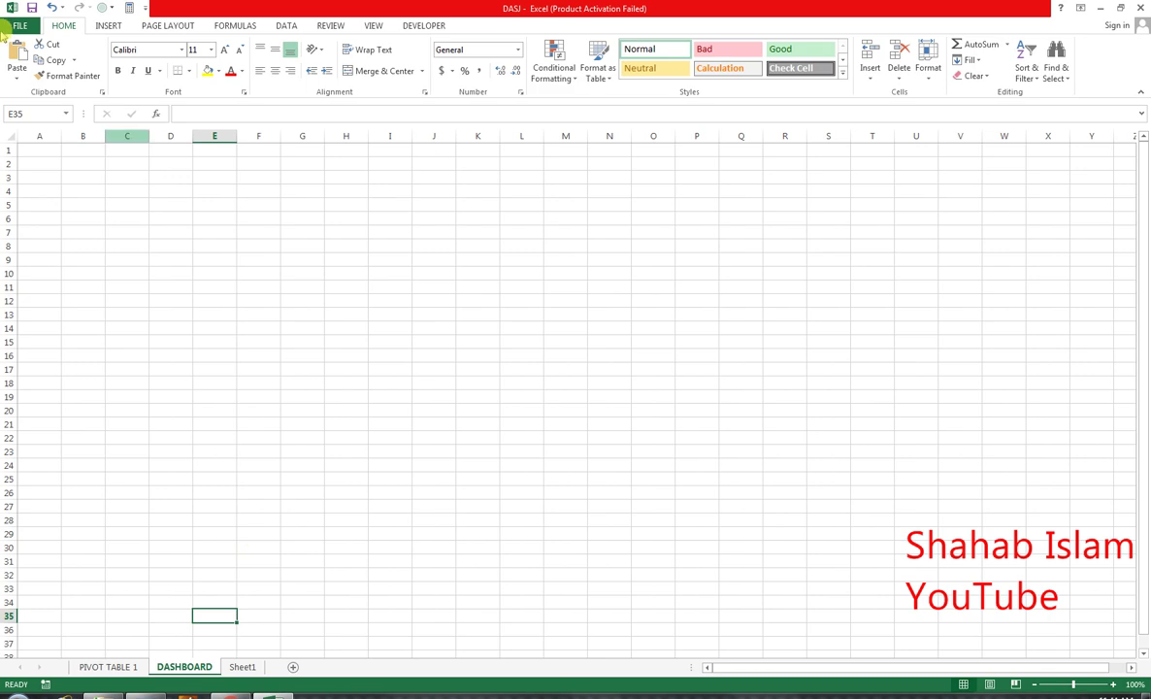
click(66, 175)
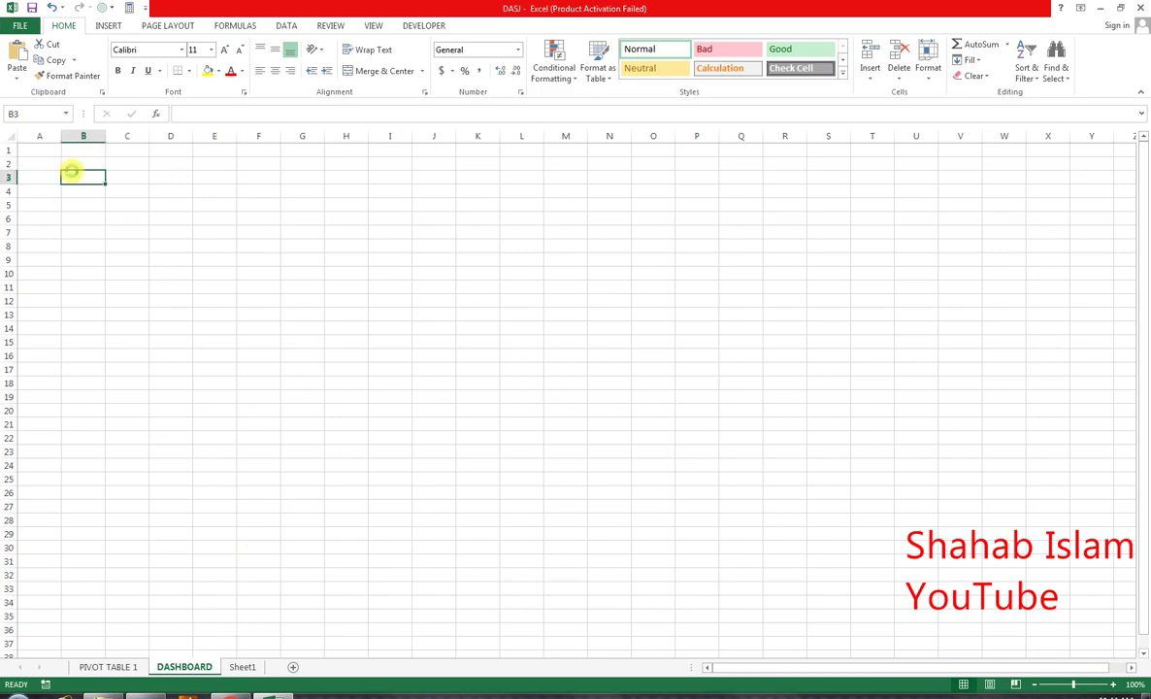
key(ctrl+v)
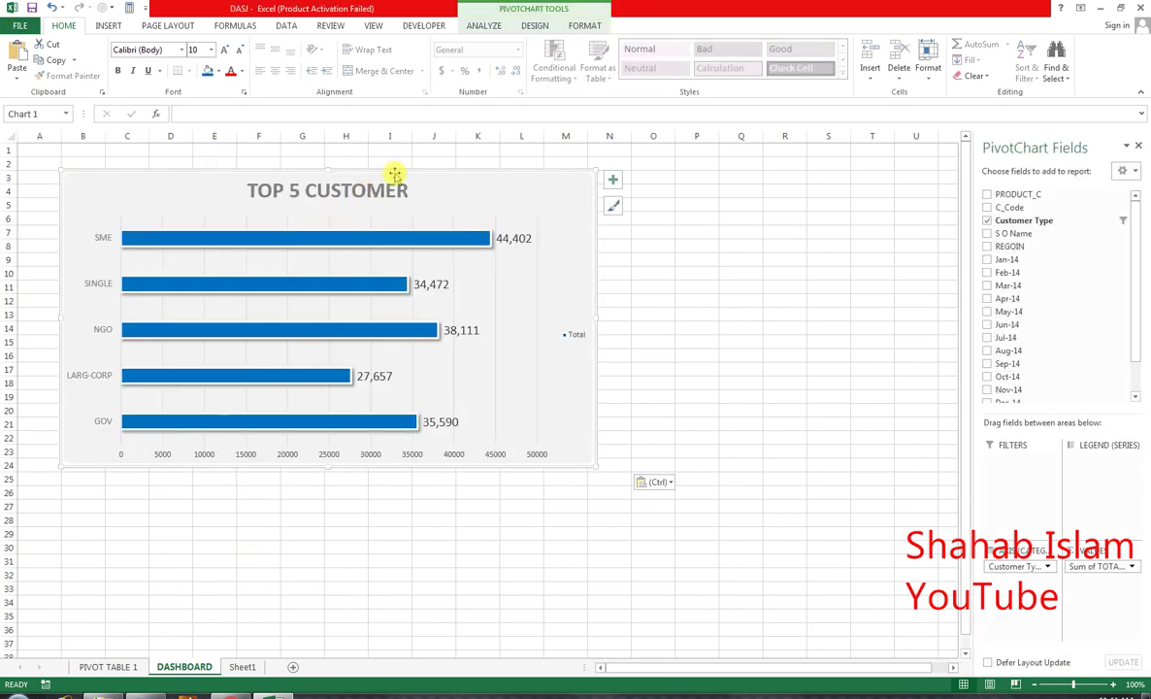
mouse_move(395, 174)
mouse_down()
mouse_move(706, 172)
mouse_move(452, 177)
mouse_move(457, 162)
mouse_move(587, 152)
mouse_up()
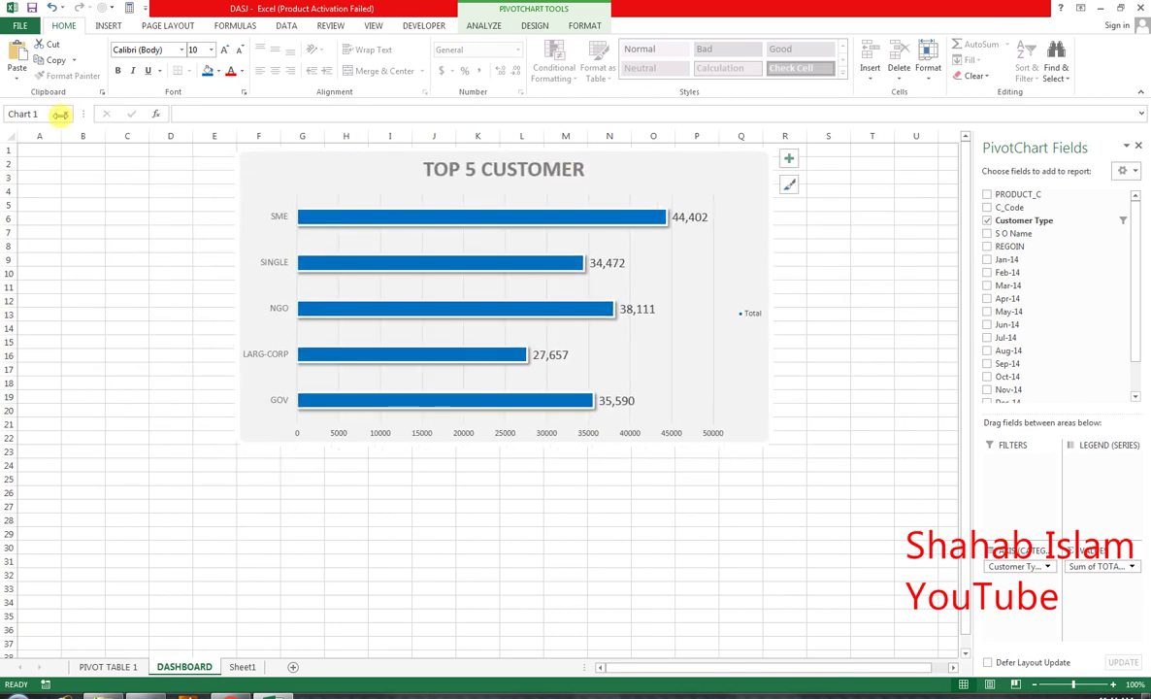
- Hide the gridlines on the DASHBOARD sheet
click(6, 139)
click(374, 25)
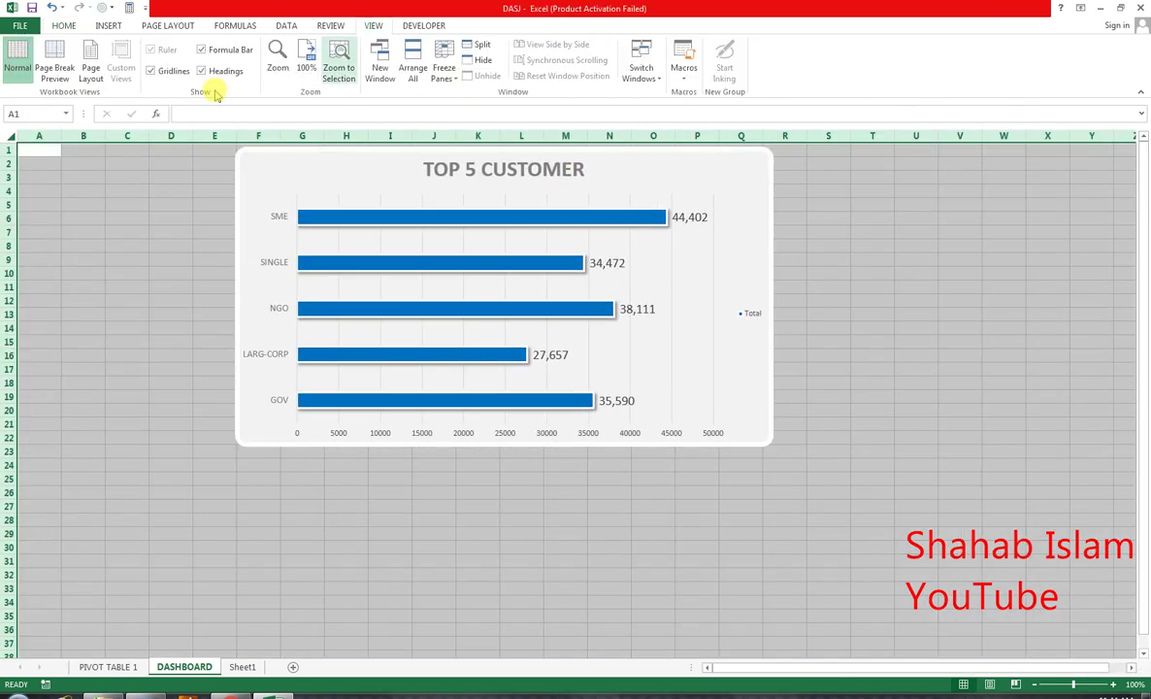
click(161, 70)
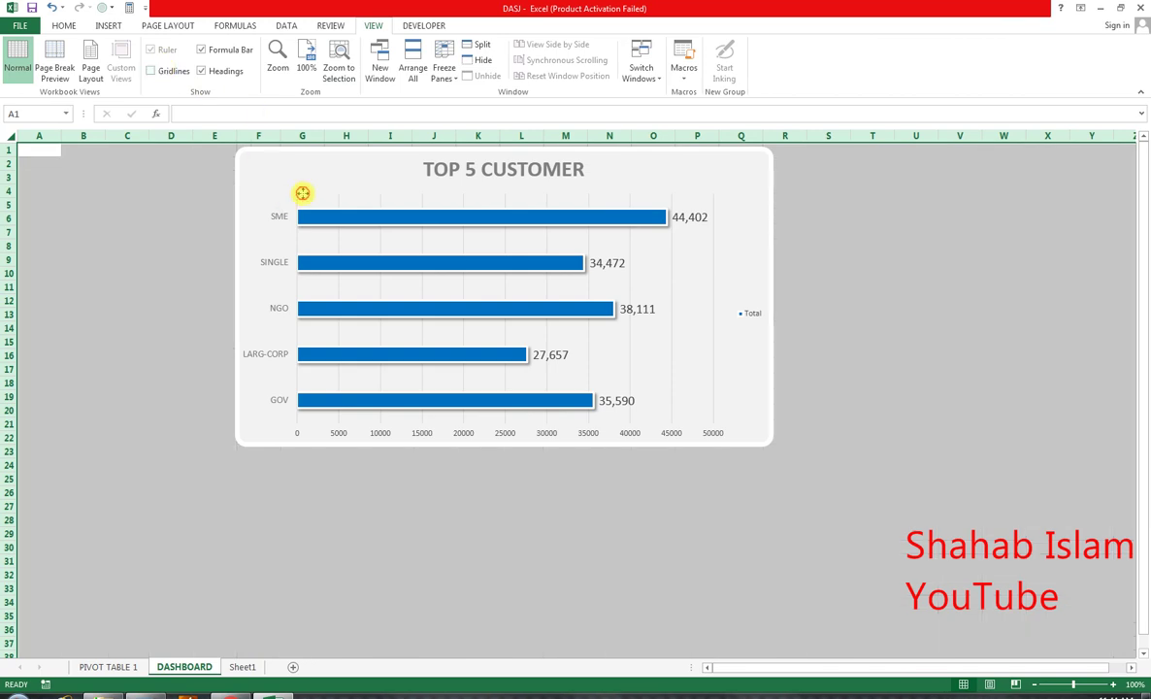
- Shift the chart about one column to the right and delete its horizontal value axis
click(303, 193)
drag(340, 227, 333, 195)
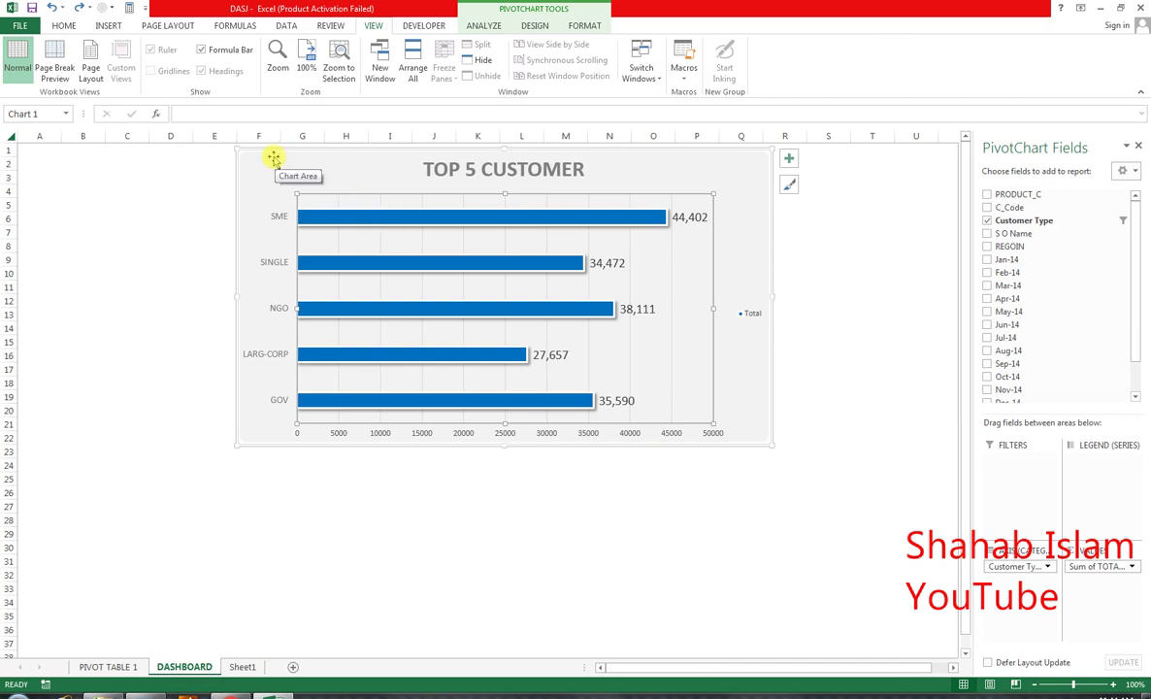
drag(275, 159, 396, 175)
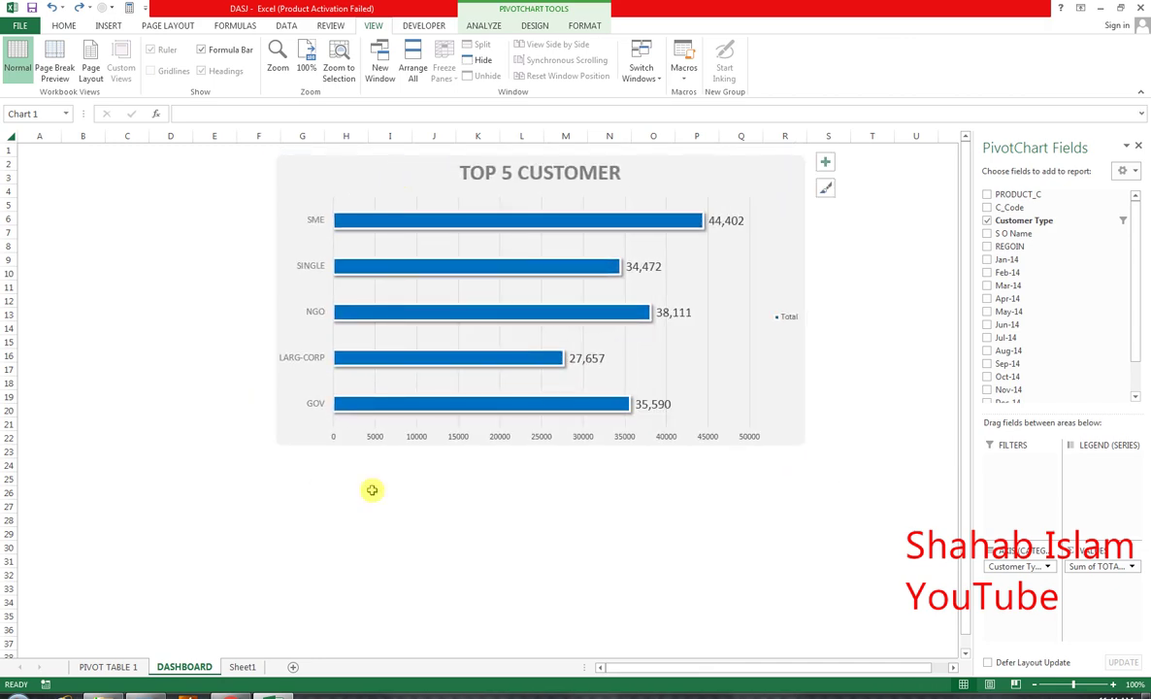
click(378, 438)
key(Delete)
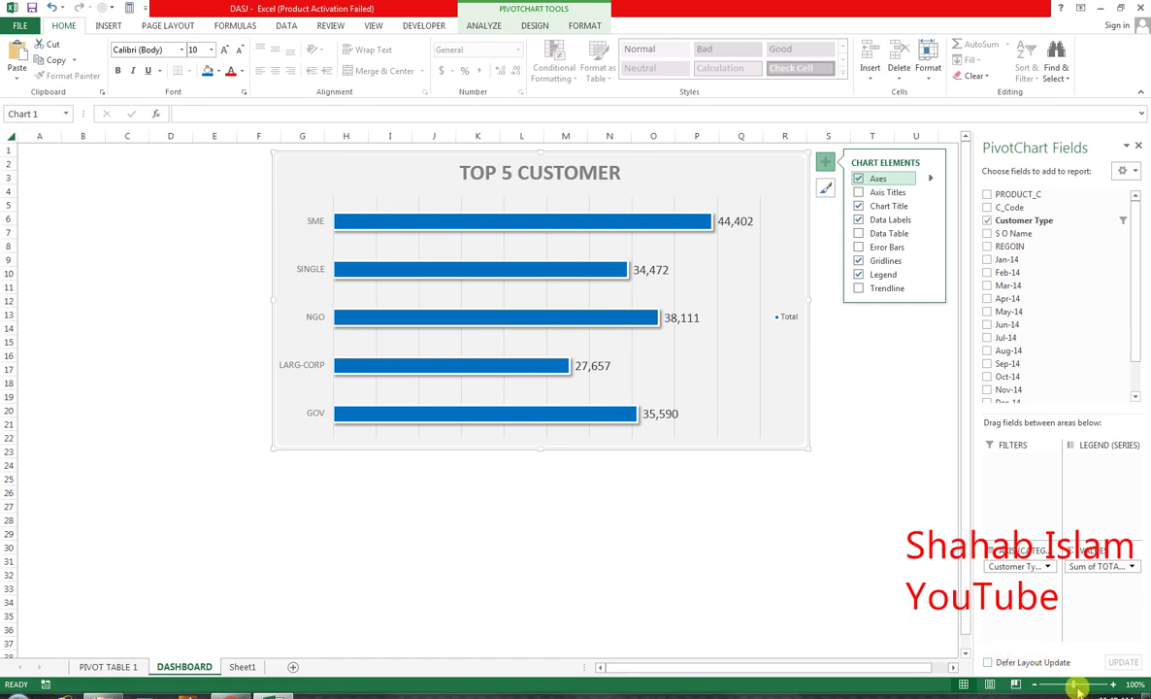
- Fill the entire DASHBOARD sheet with White, Background 1, Darker 15%
drag(1075, 686, 1063, 685)
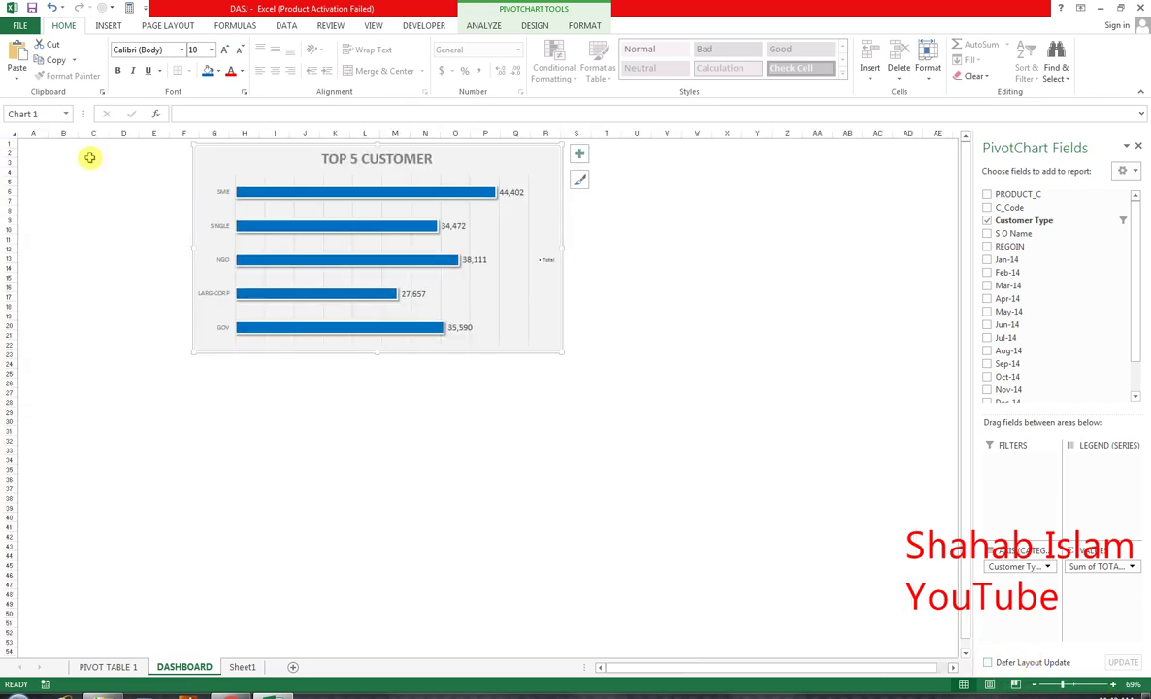
click(1076, 685)
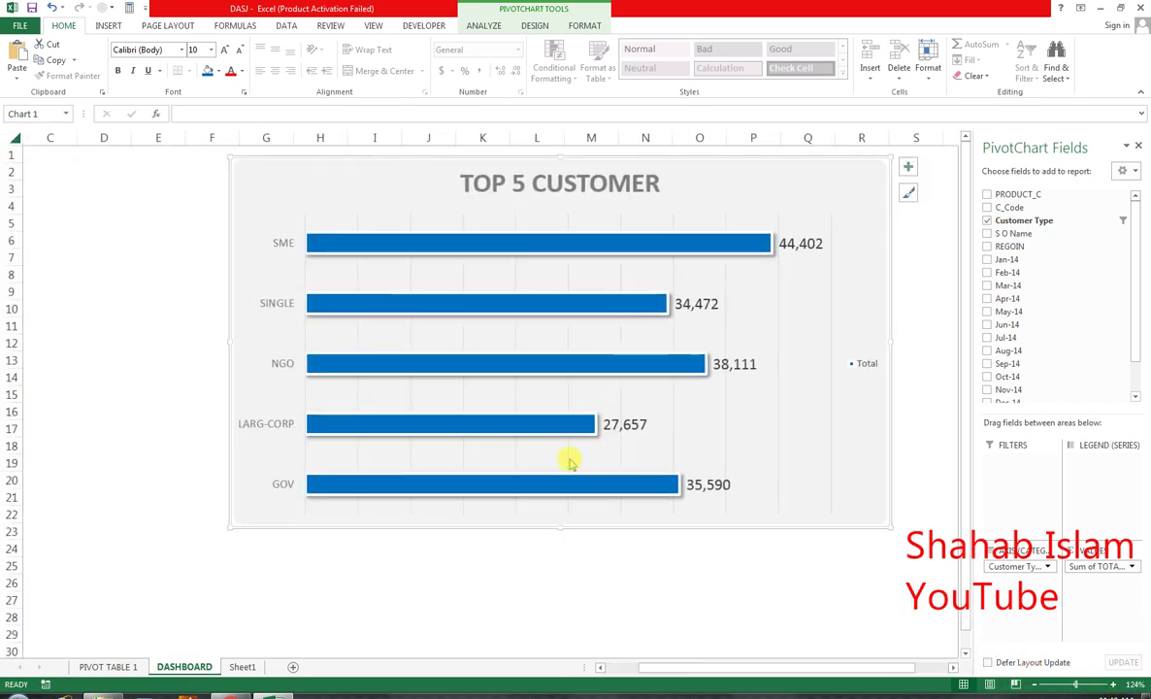
click(74, 184)
drag(68, 205, 15, 223)
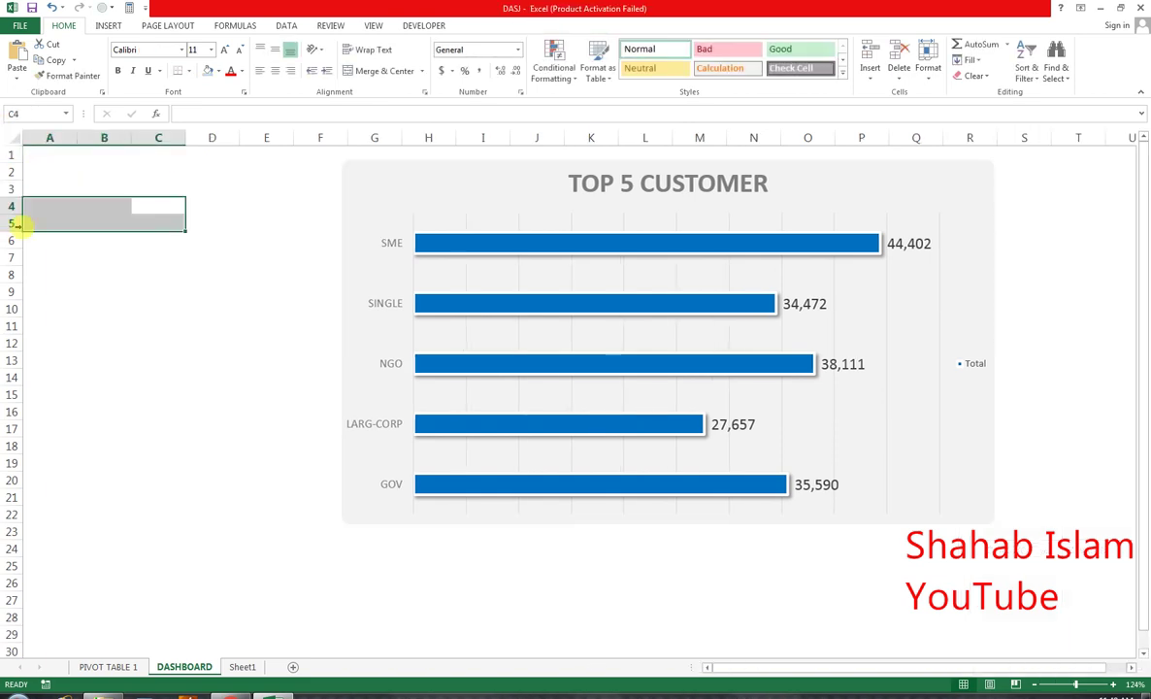
click(11, 133)
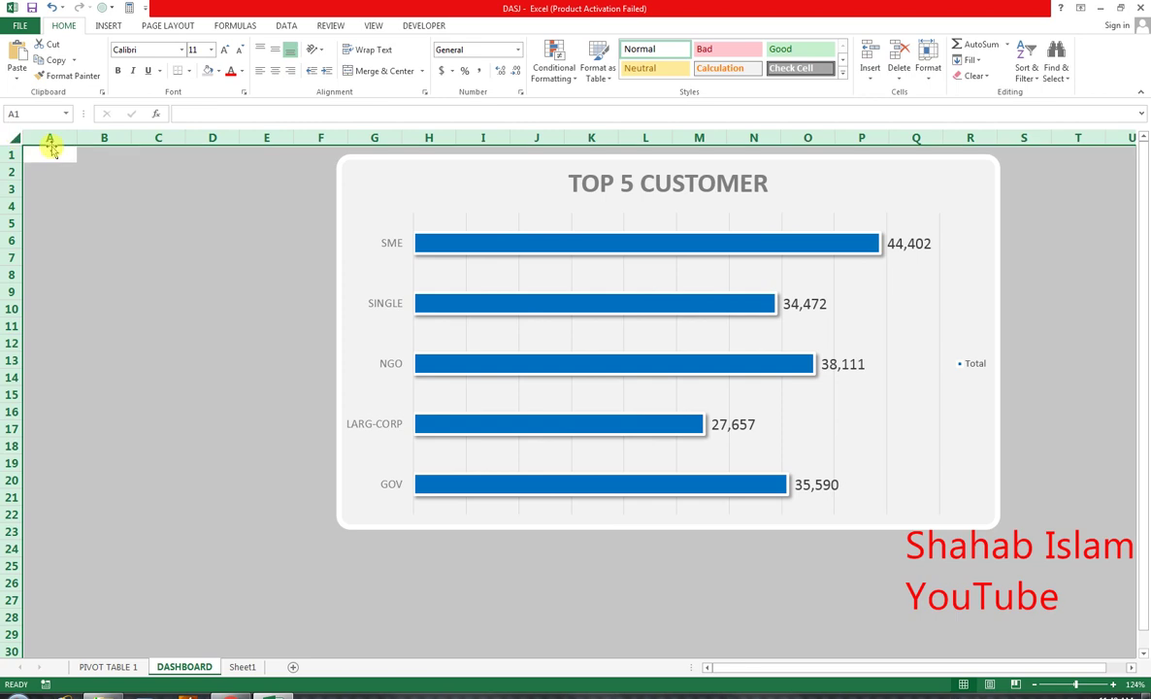
click(219, 71)
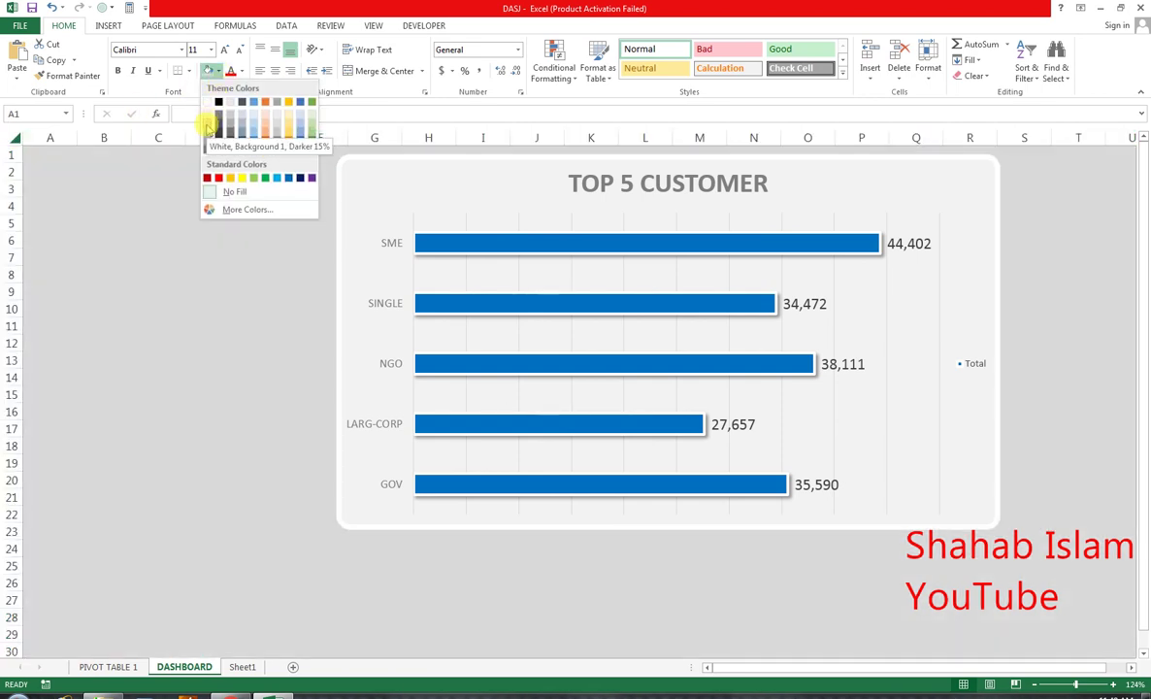
click(206, 126)
- Shrink the TOP 5 CUSTOMER chart and place it over about columns E to M, rows 1 to 17
click(981, 493)
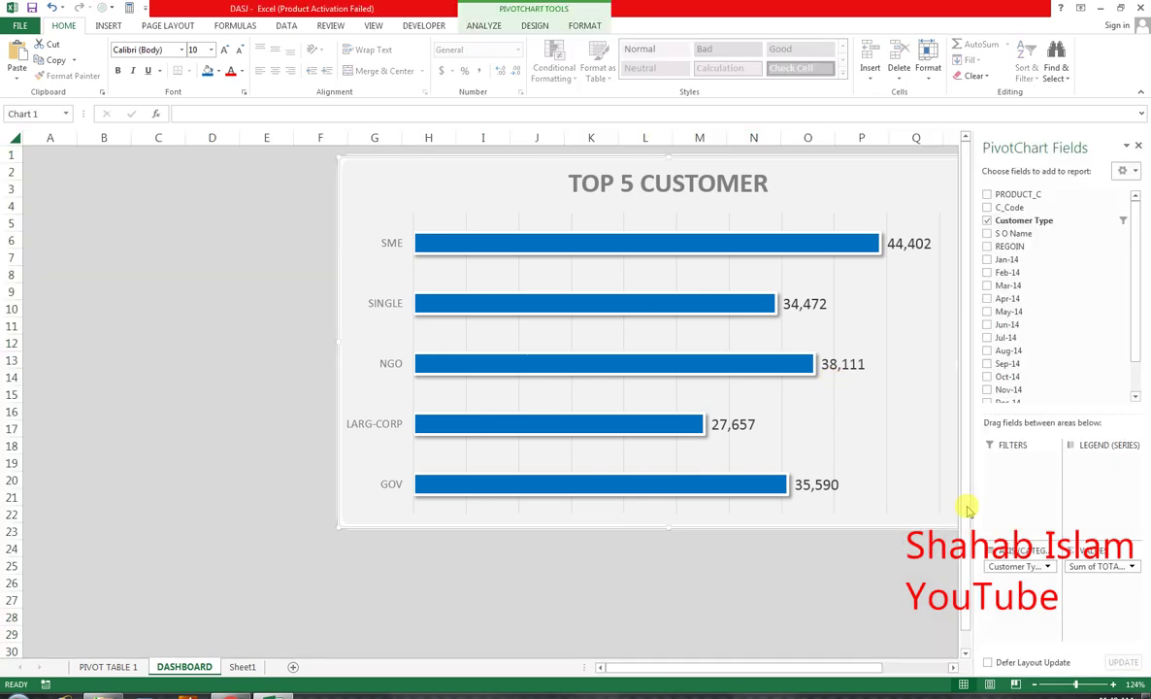
drag(942, 514, 724, 437)
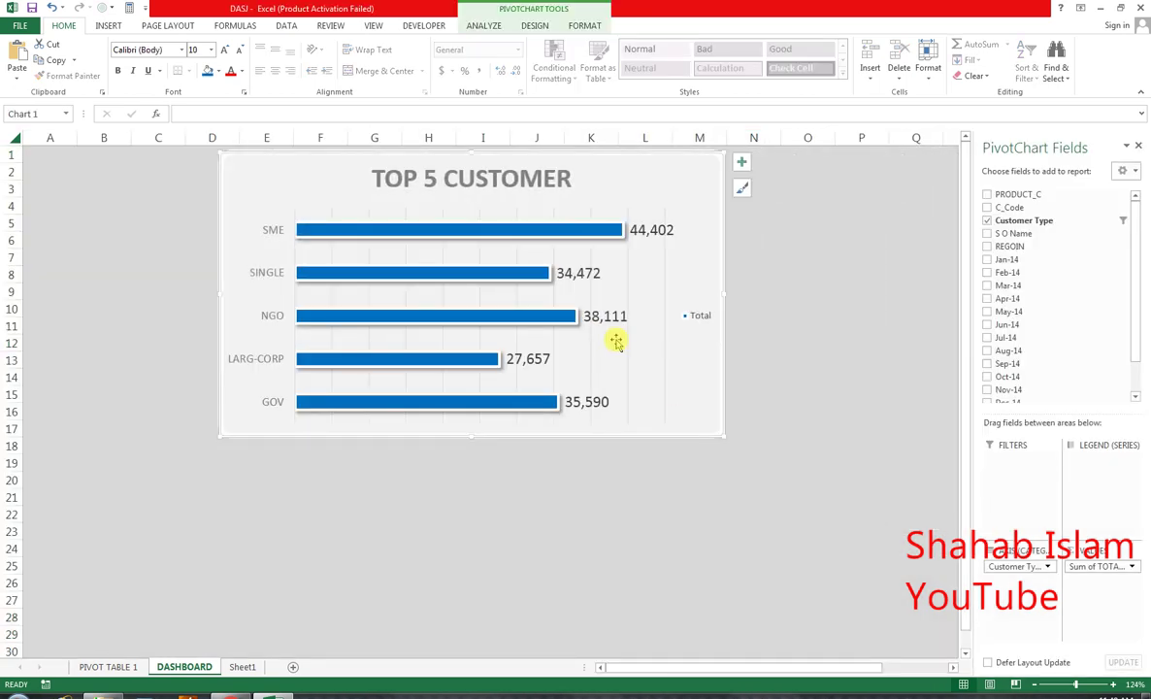
drag(642, 341, 666, 311)
key(ctrl+z)
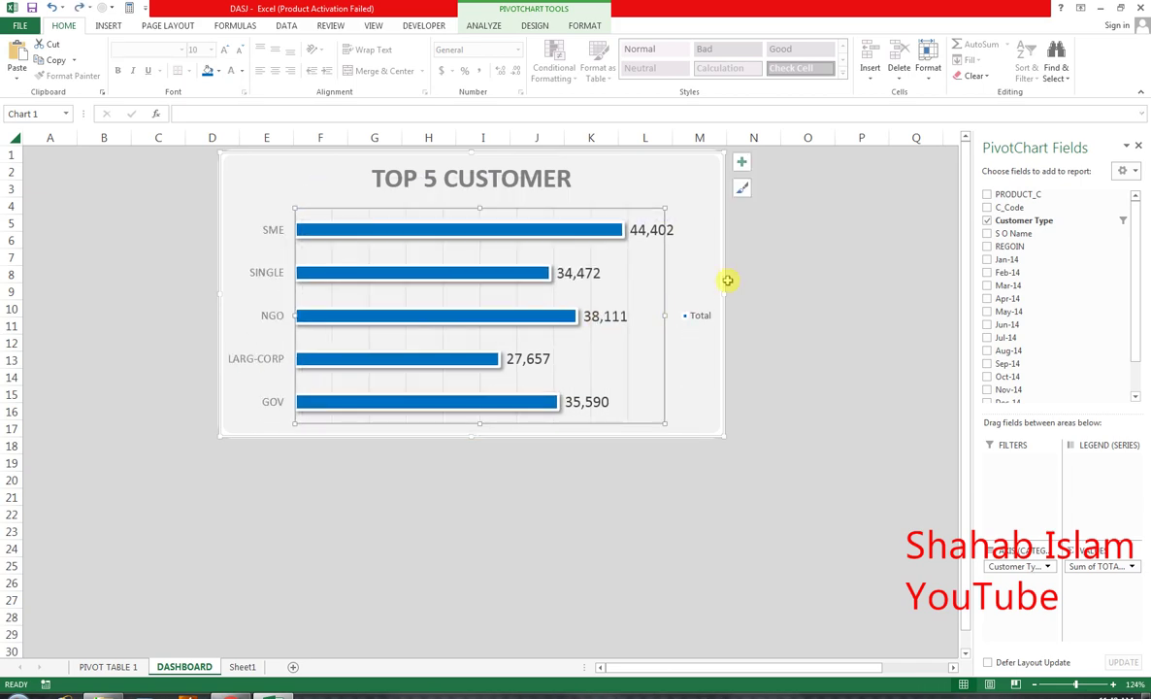
drag(708, 250, 733, 251)
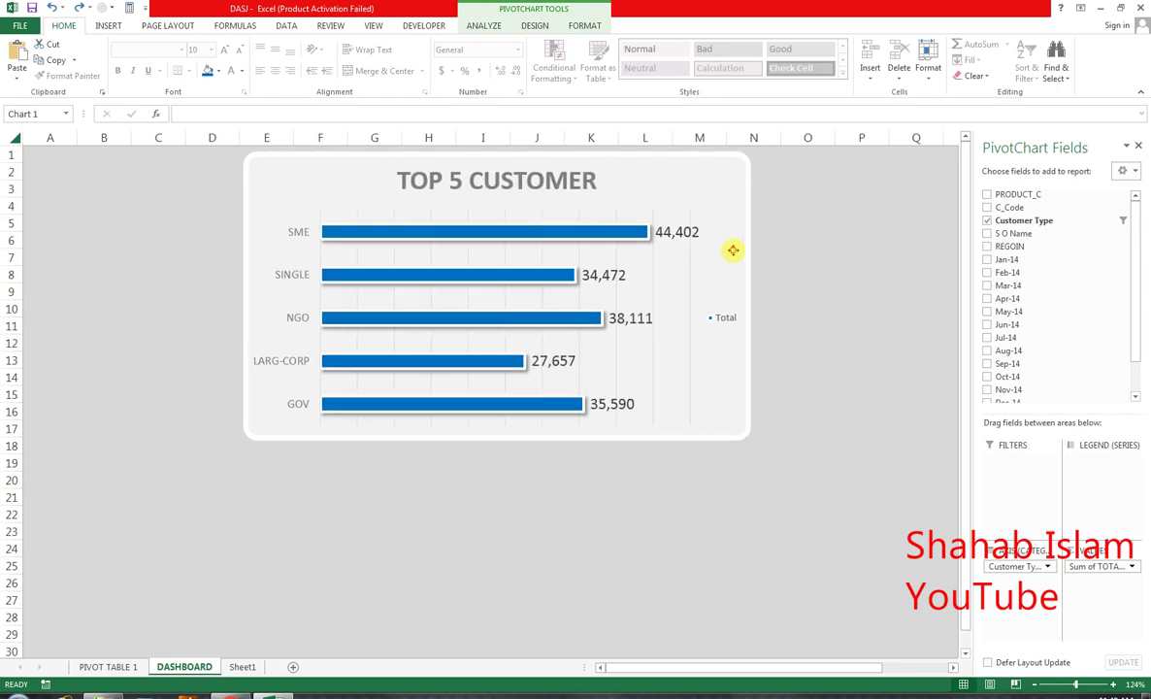
click(1138, 145)
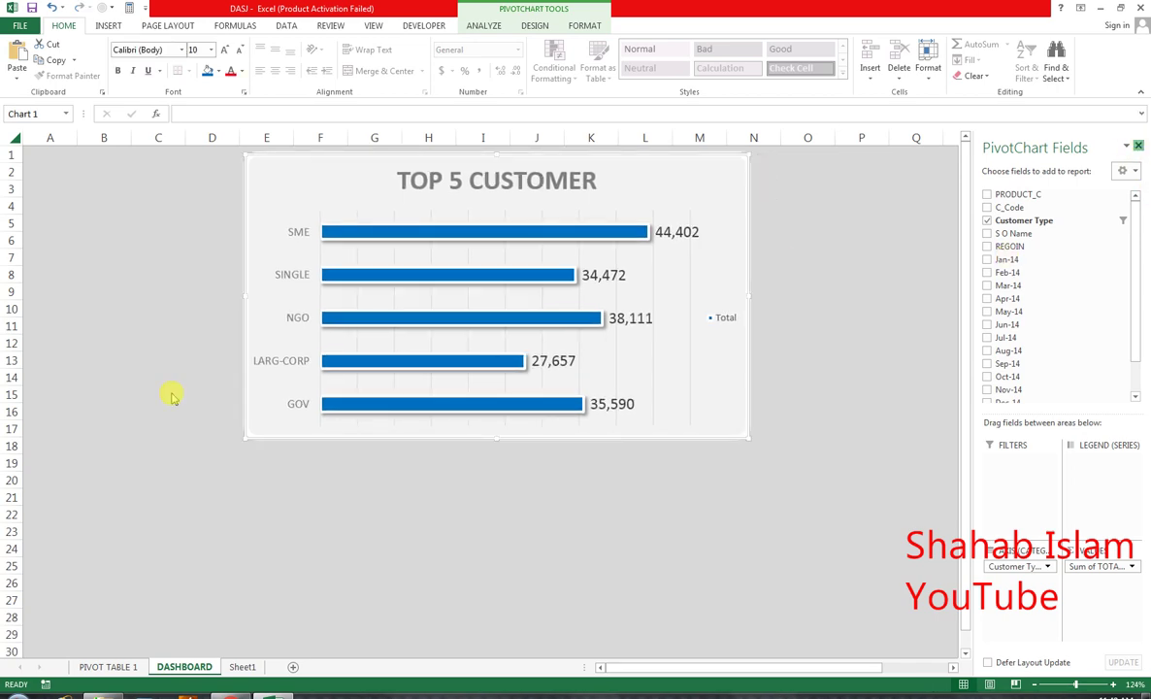
- Insert a PivotTable from Table1 on Sheet1 into a new worksheet and add TOTAL SALES as the row field
click(243, 666)
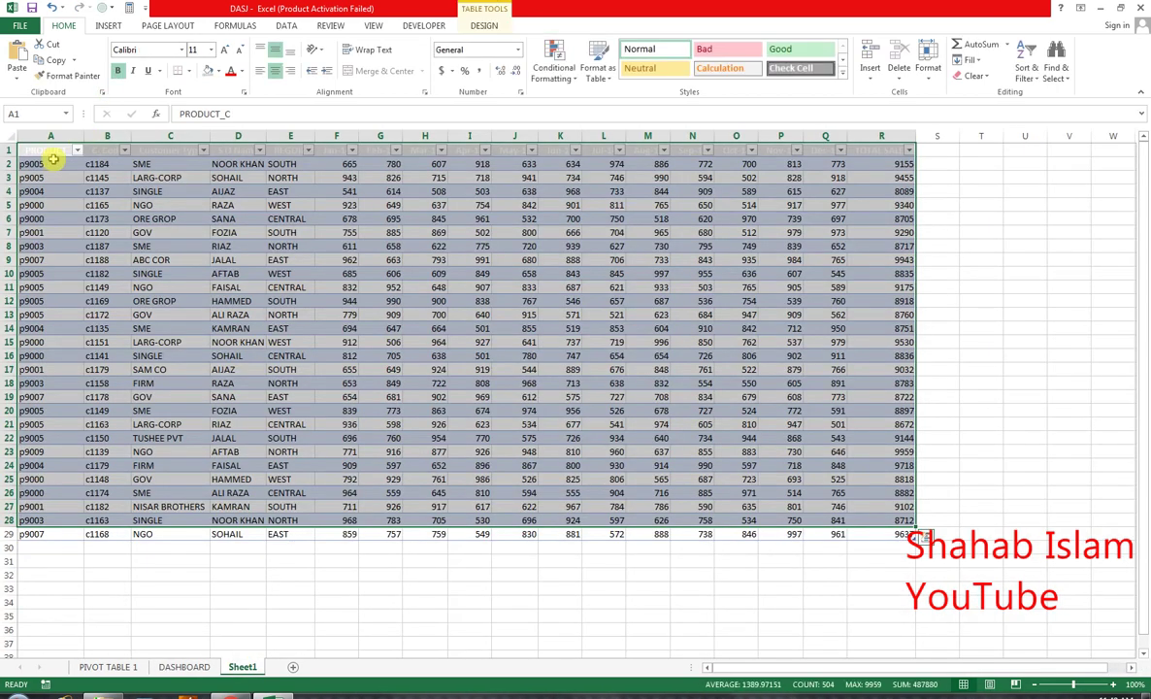
click(108, 25)
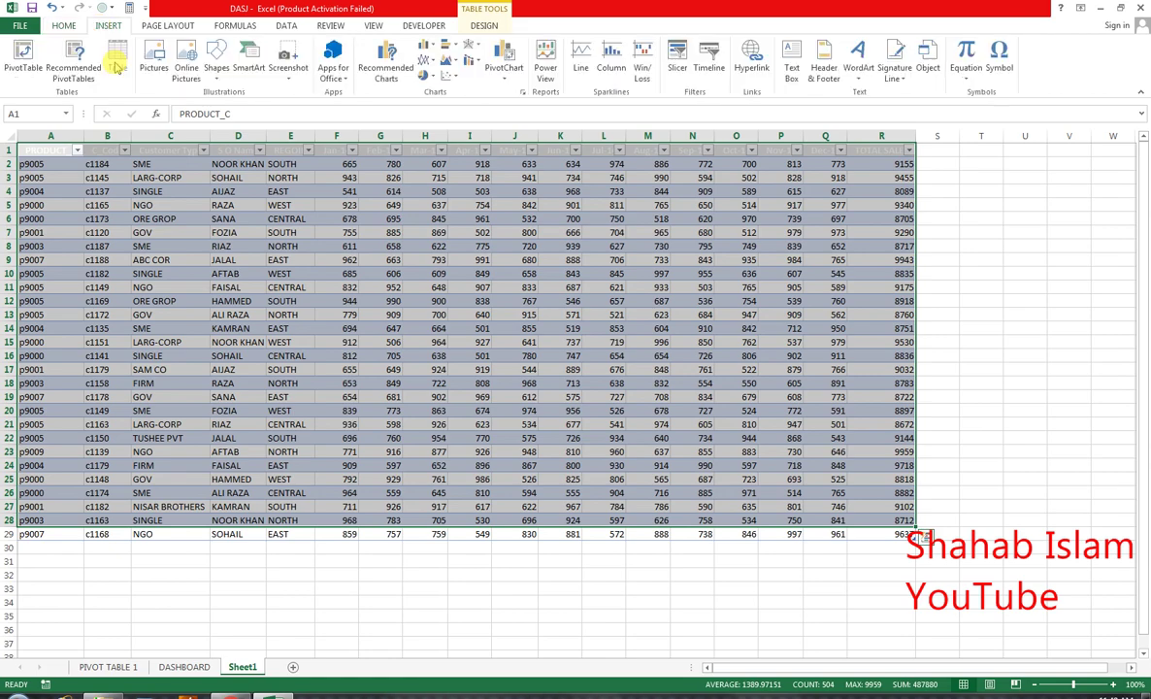
click(24, 63)
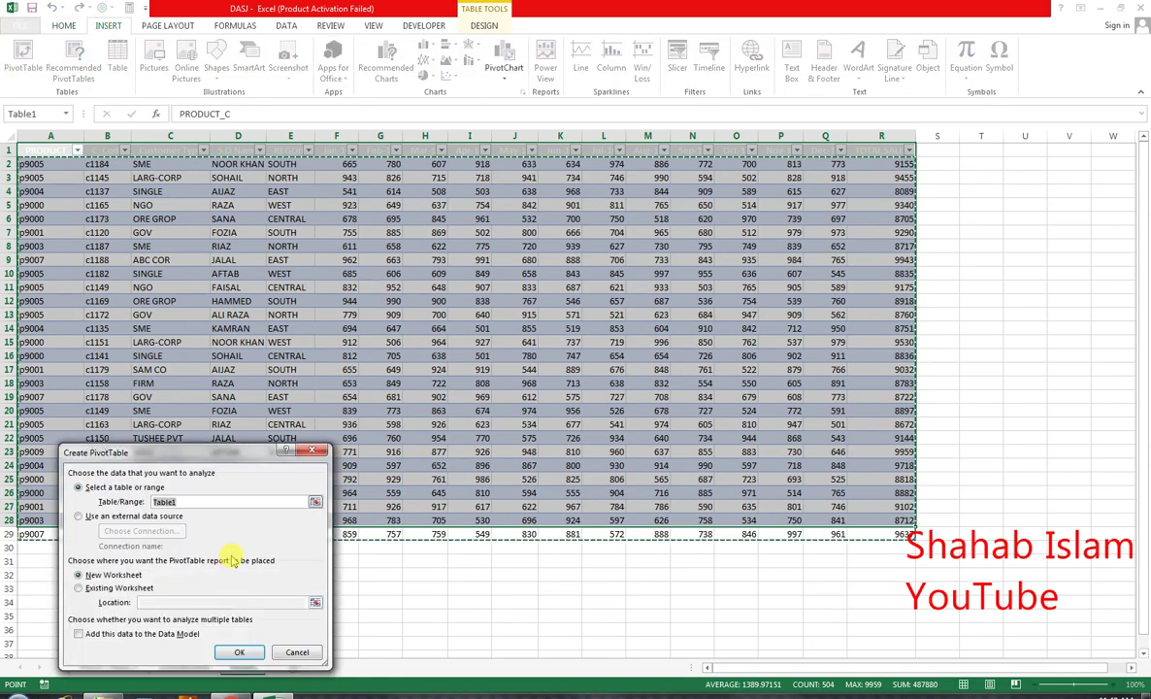
click(244, 651)
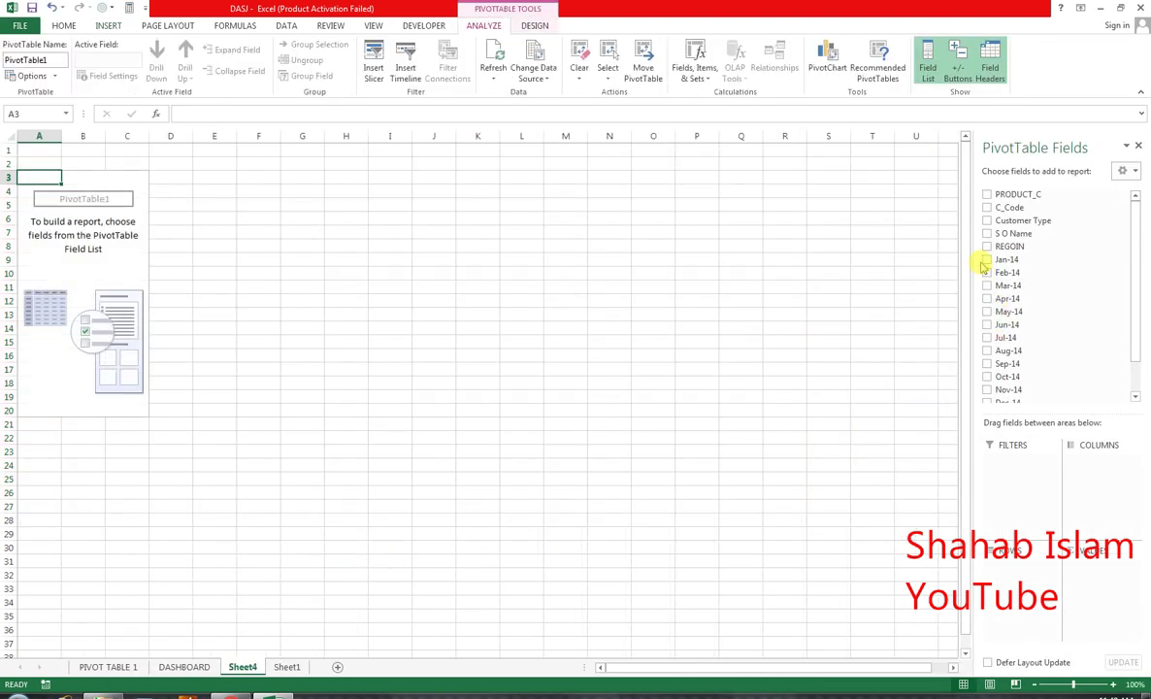
scroll(1133, 339, down, 1)
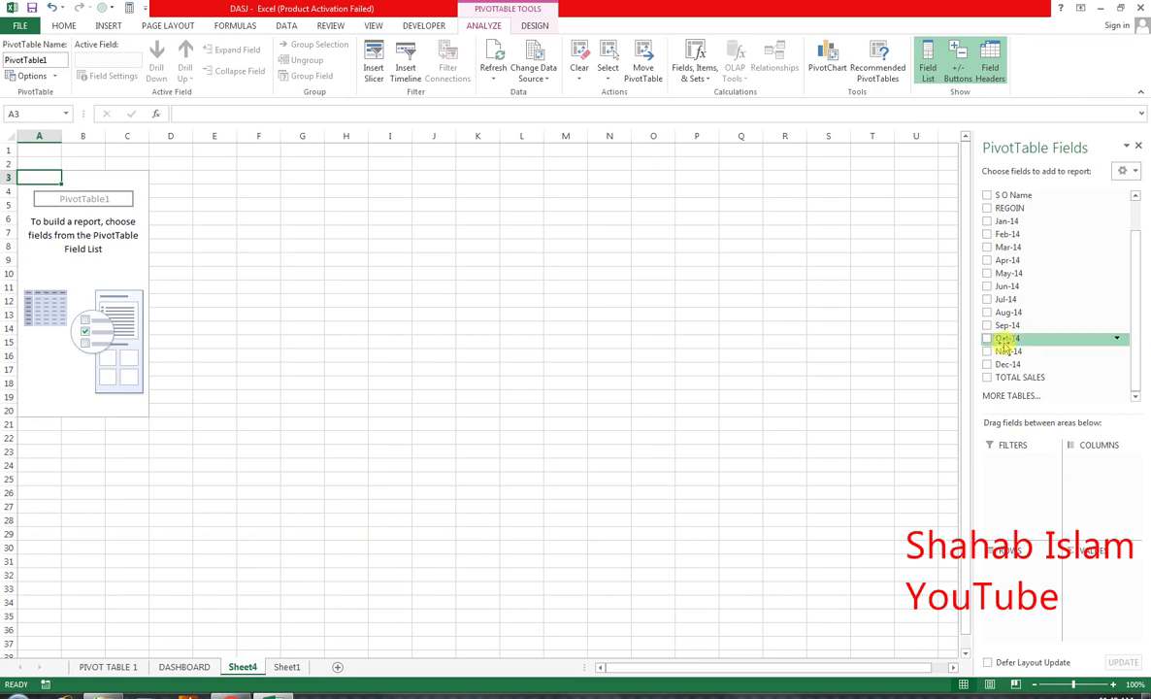
drag(1011, 377, 1009, 572)
- Try grouping the TOTAL SALES row labels from 1000 to 10000 by 1000, and undo the grouping
right_click(48, 273)
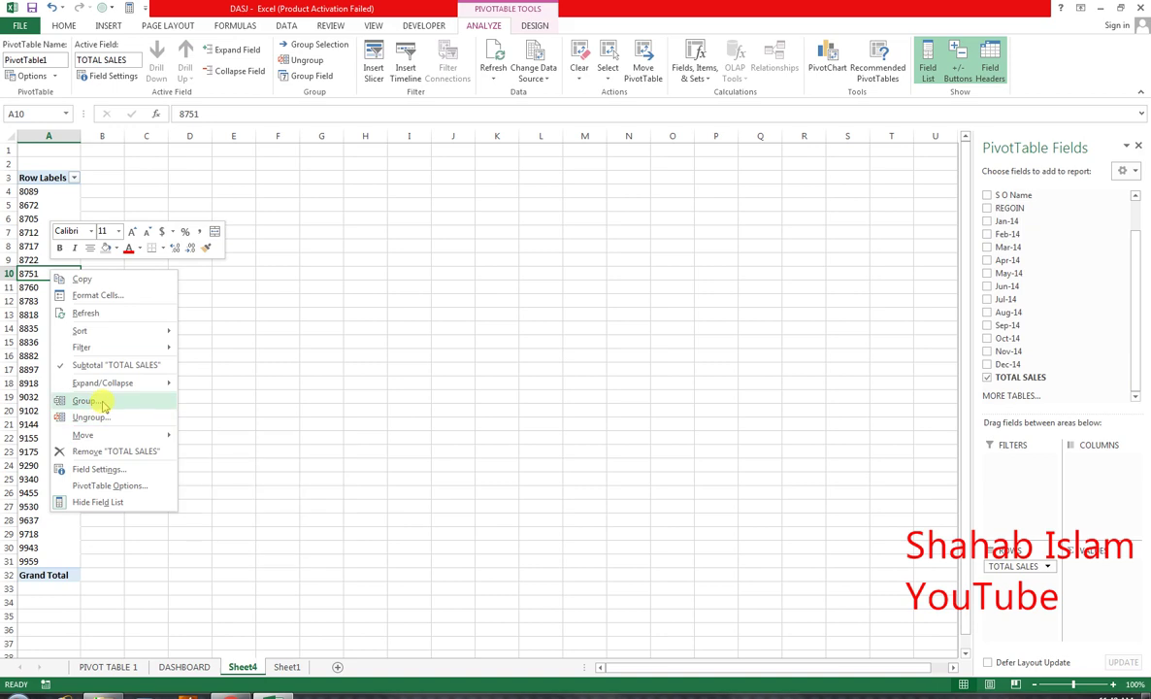
click(84, 401)
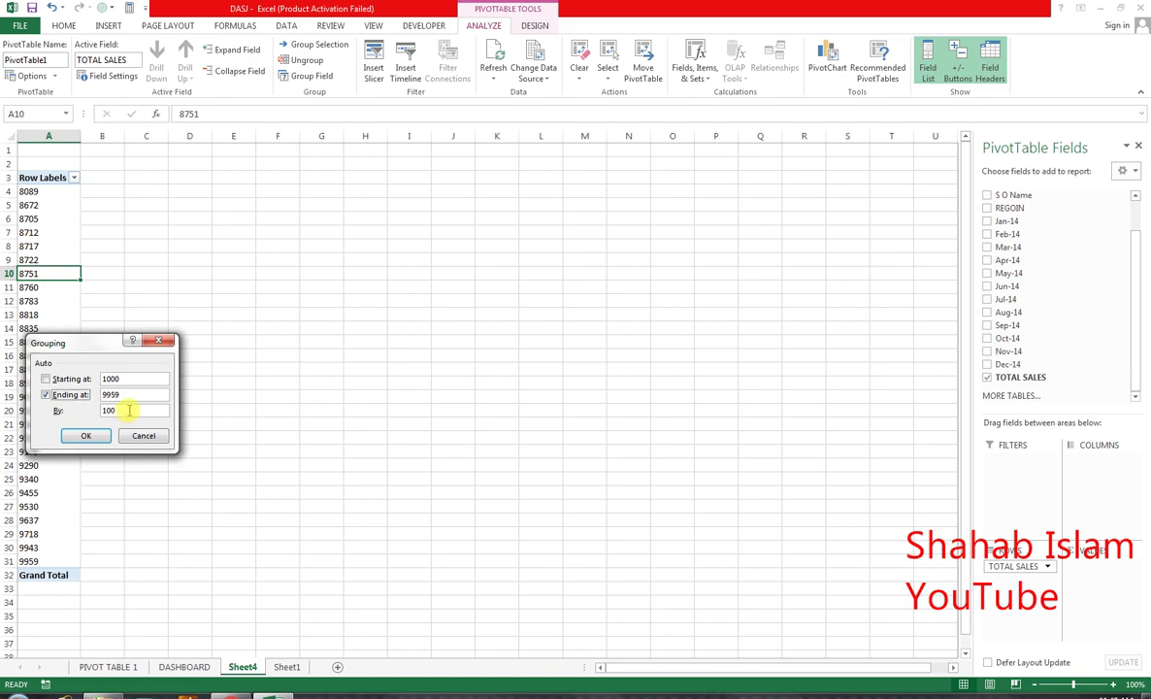
click(56, 395)
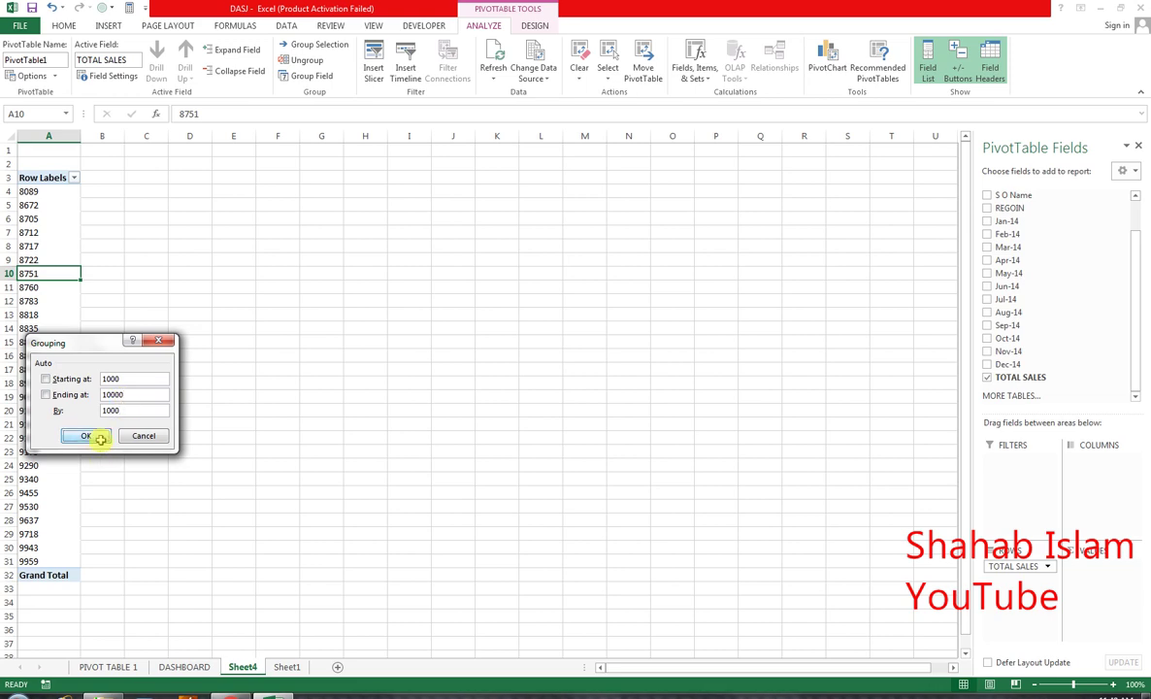
click(100, 438)
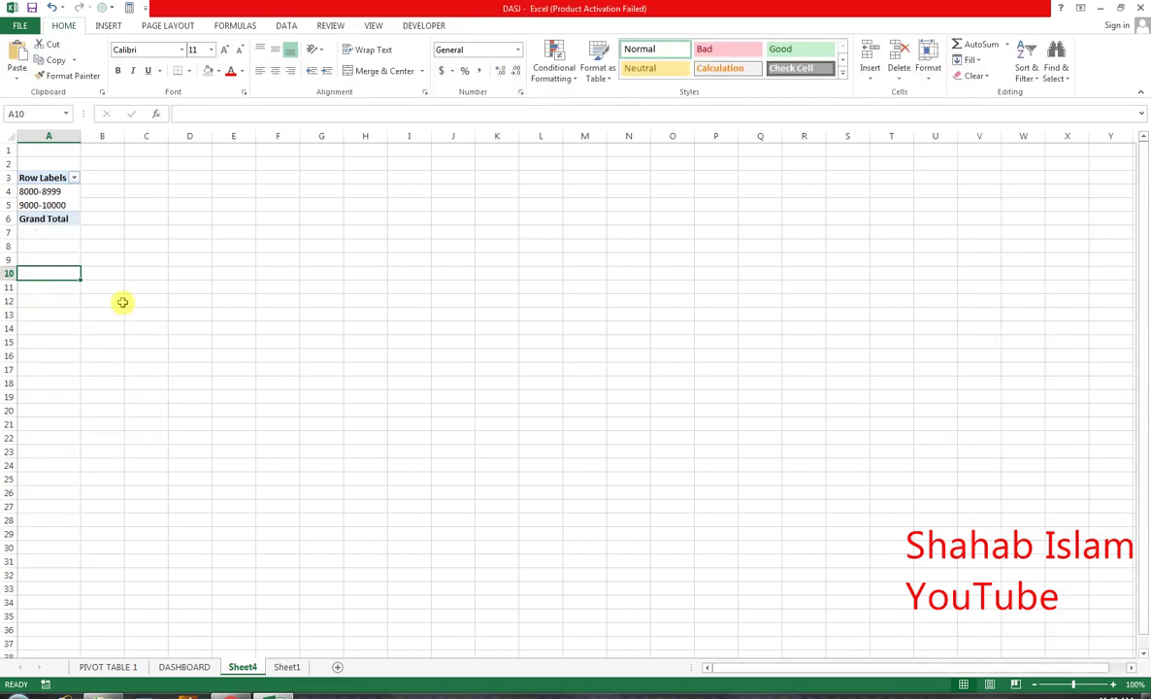
key(ctrl+z)
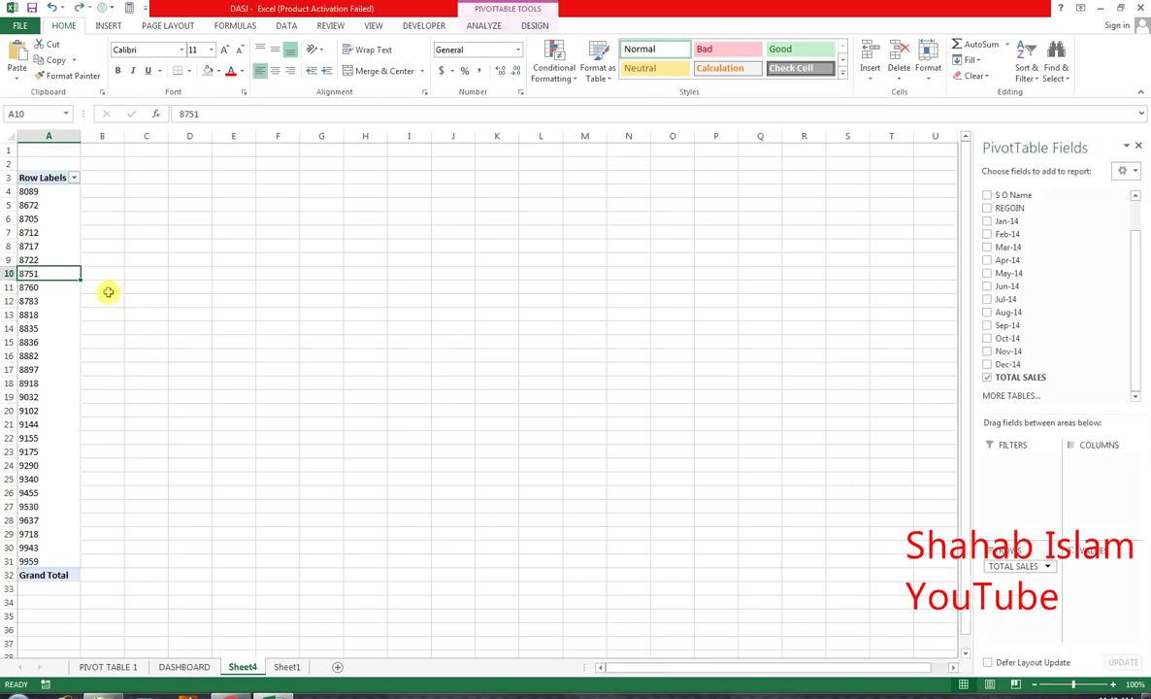
- Group the TOTAL SALES row labels from 1000 to 10000 in intervals of 100
right_click(46, 245)
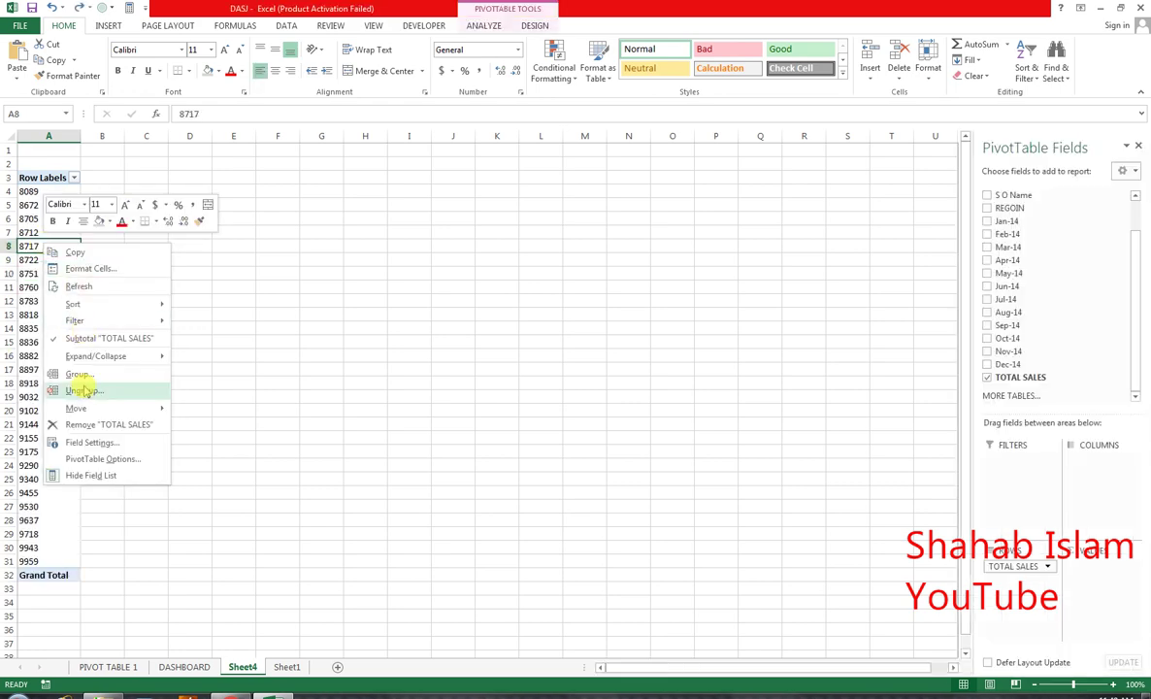
click(77, 375)
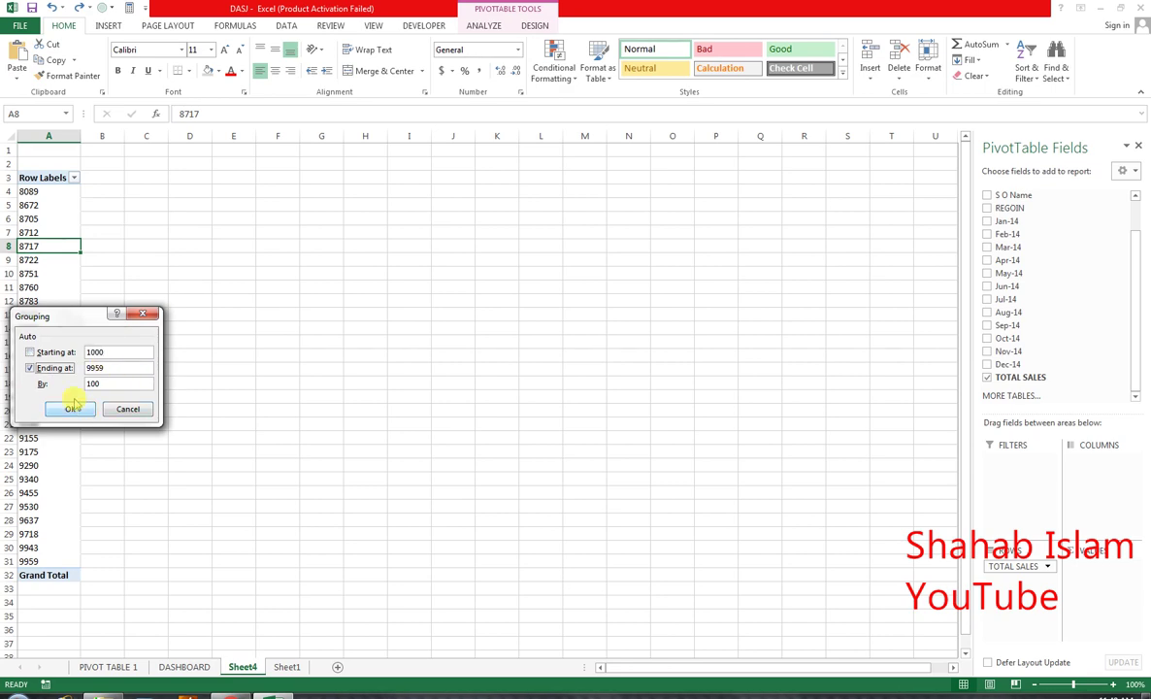
click(51, 368)
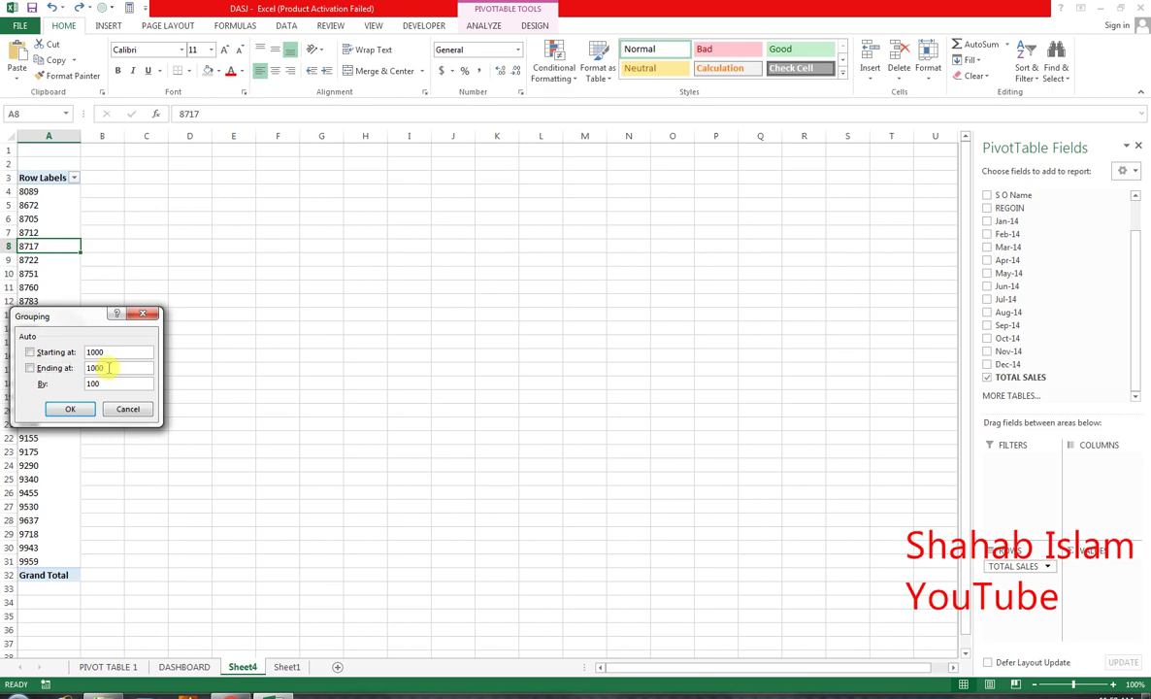
click(70, 410)
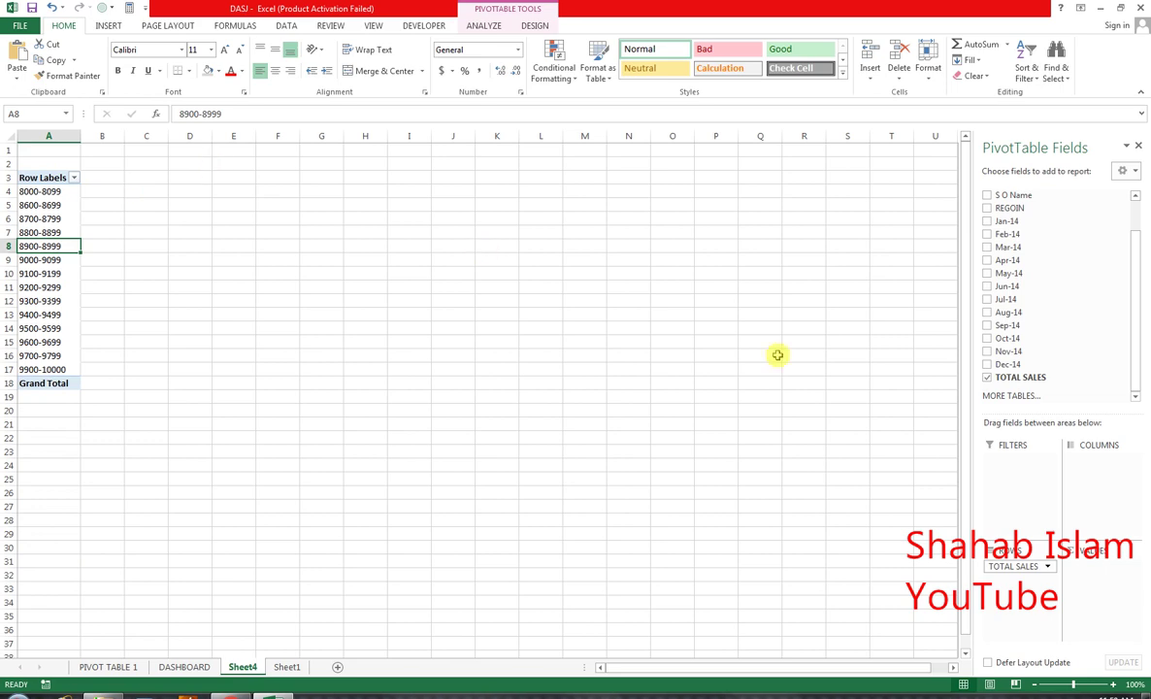
- Add TOTAL SALES to the PivotTable's values and keep Count as its summary calculation in the value field settings
drag(1005, 382, 1106, 565)
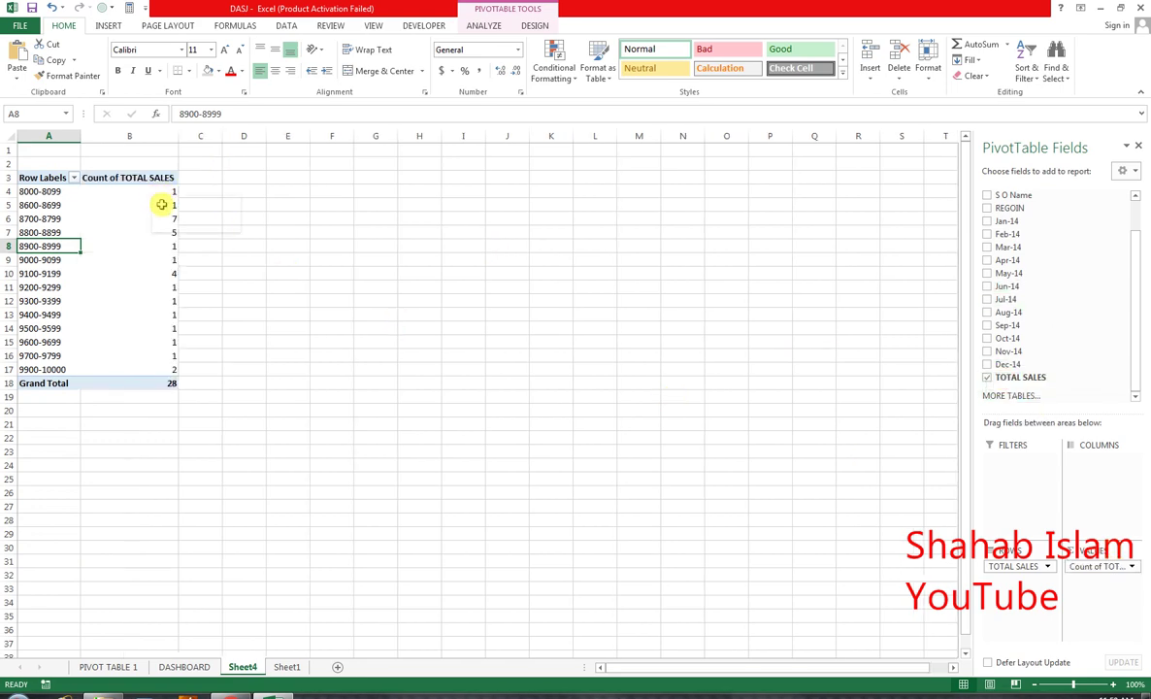
click(153, 194)
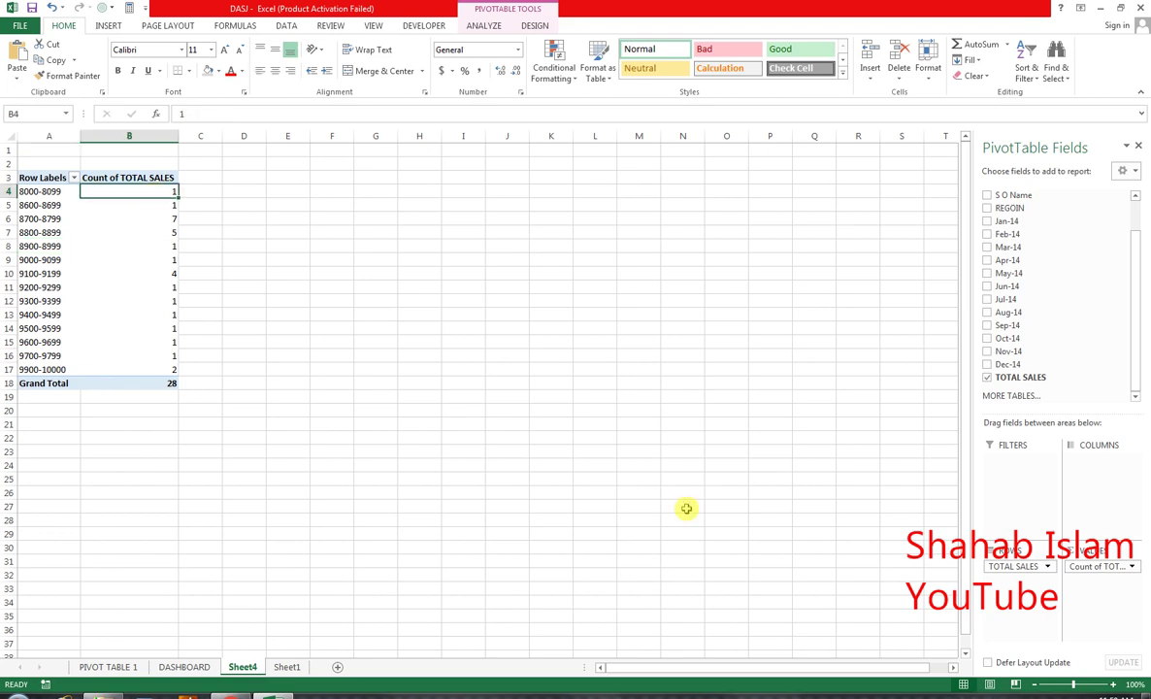
click(1131, 567)
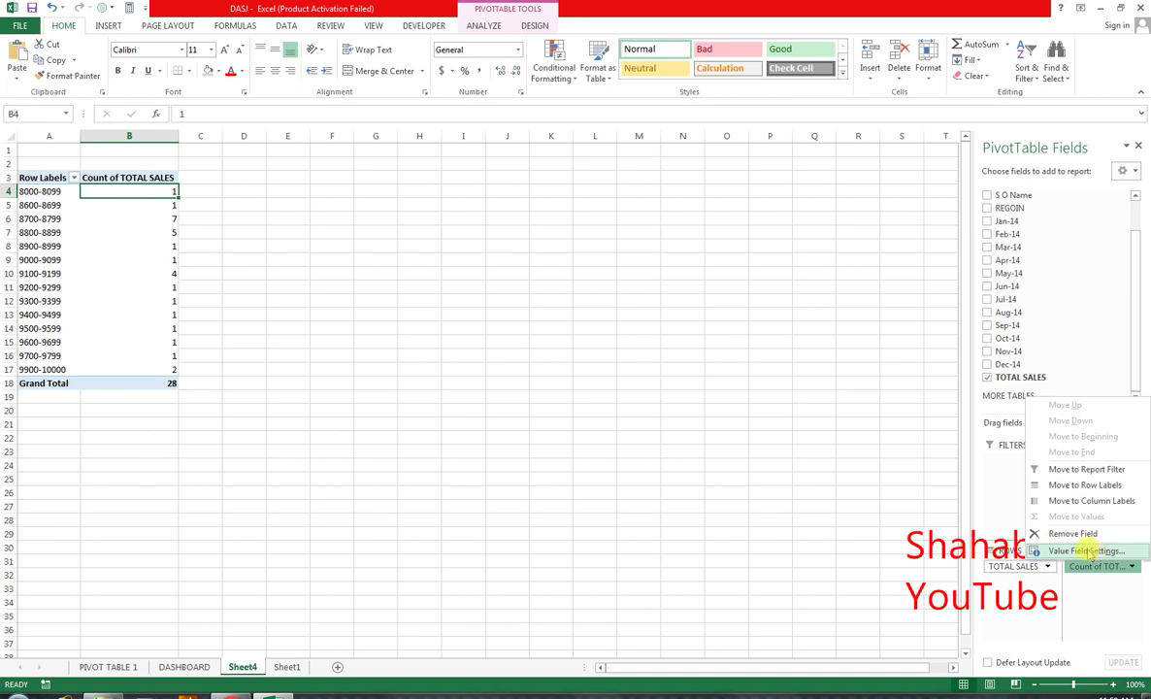
click(152, 204)
right_click(154, 205)
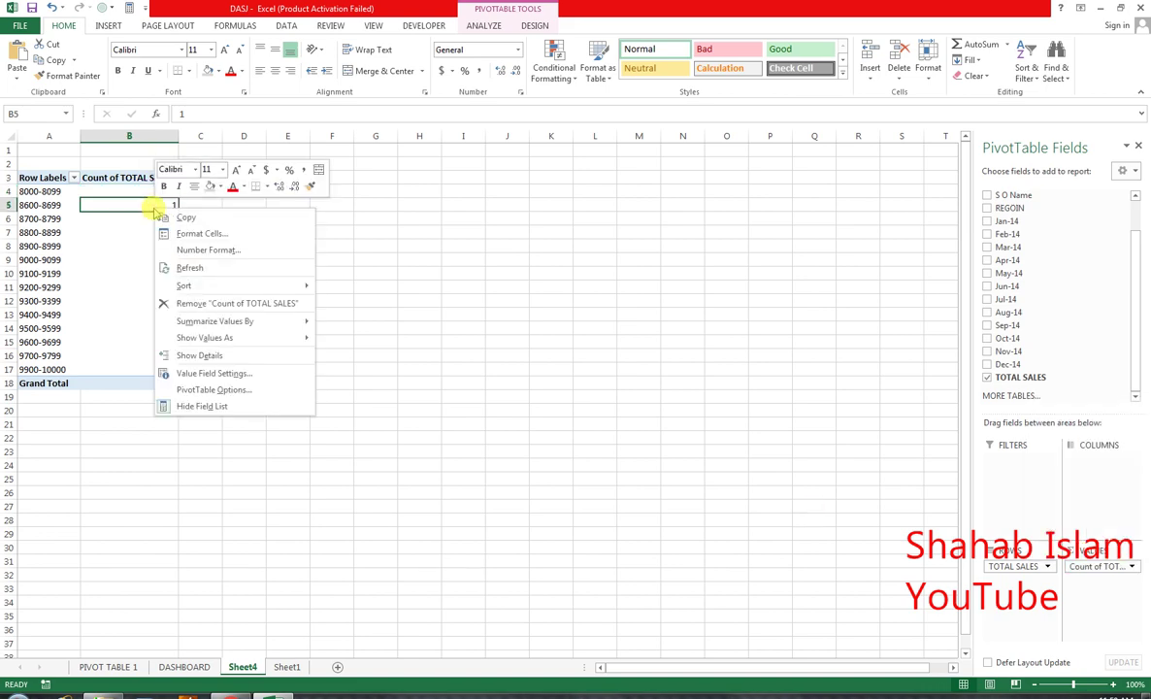
click(204, 374)
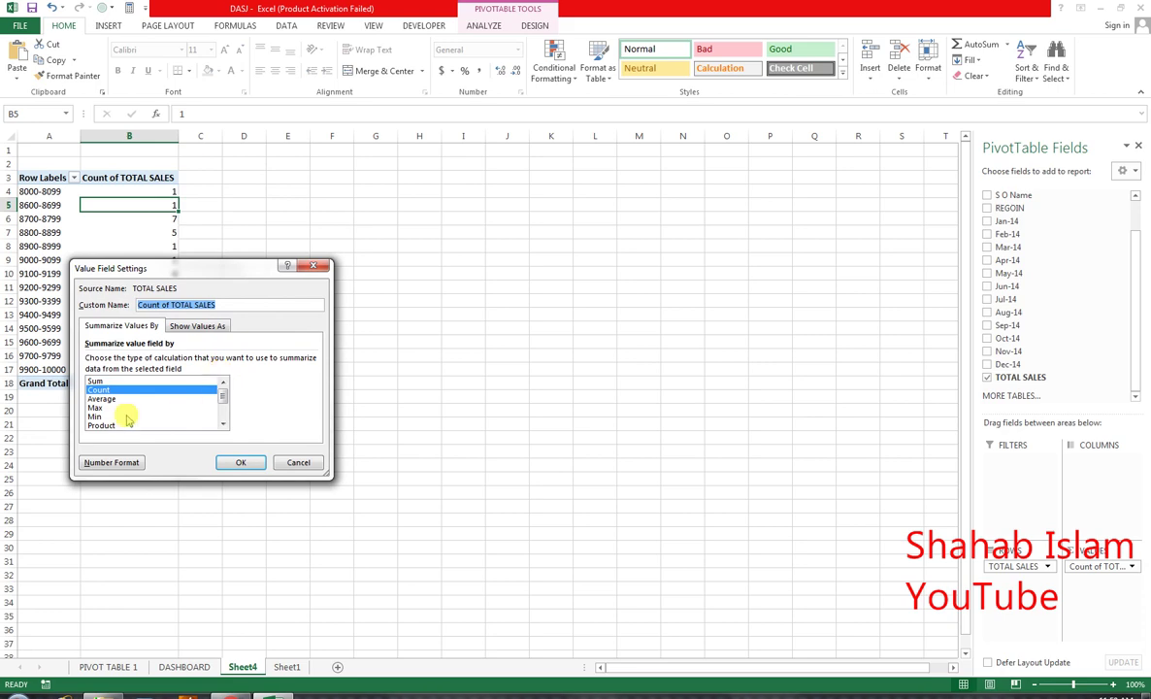
click(241, 462)
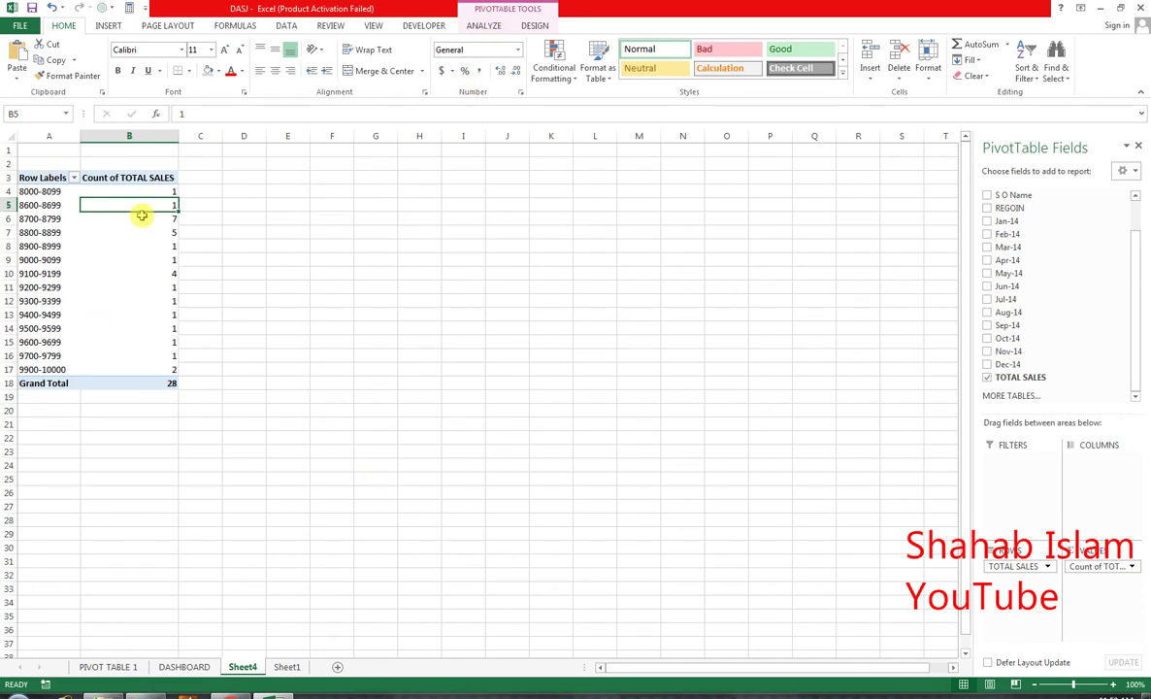
- Insert a clustered column PivotChart, enlarge it to about 3.69 in high by 8.06 in wide, and place it beside the PivotTable
click(504, 27)
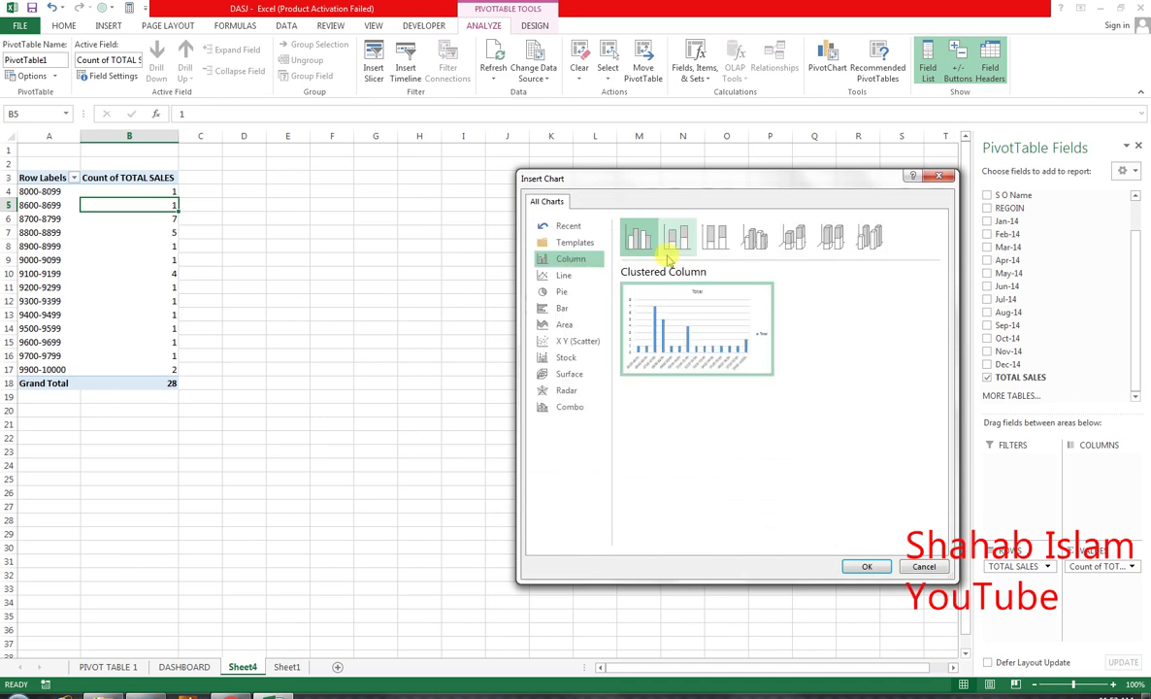
click(858, 565)
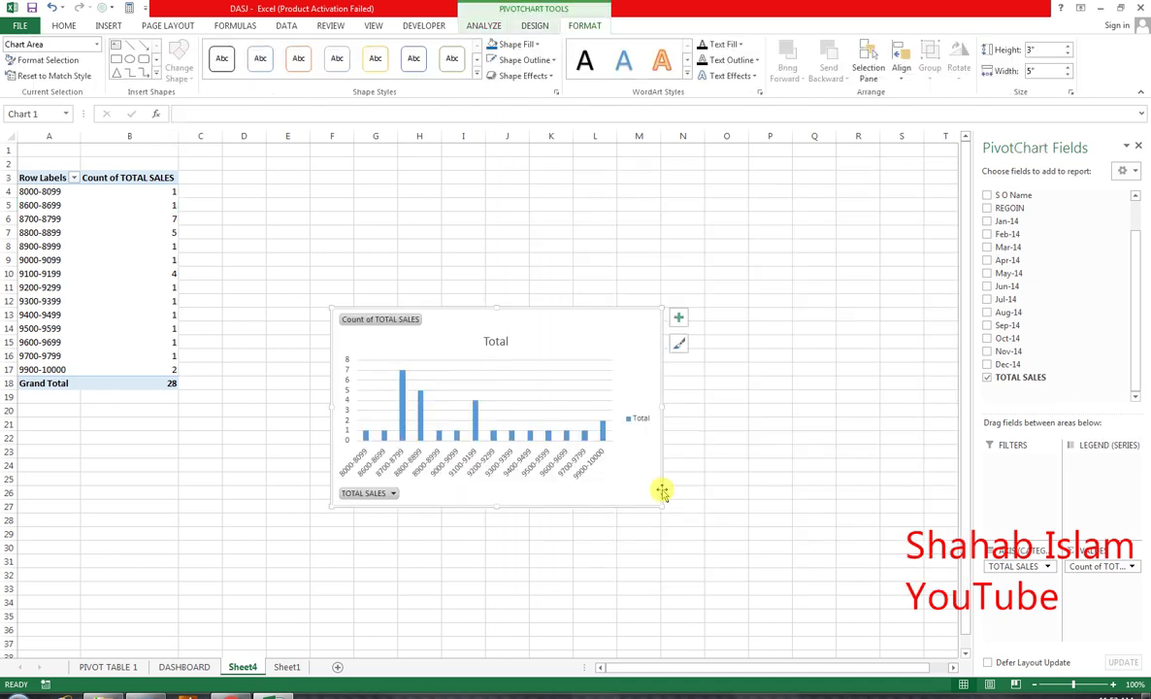
drag(658, 505, 860, 486)
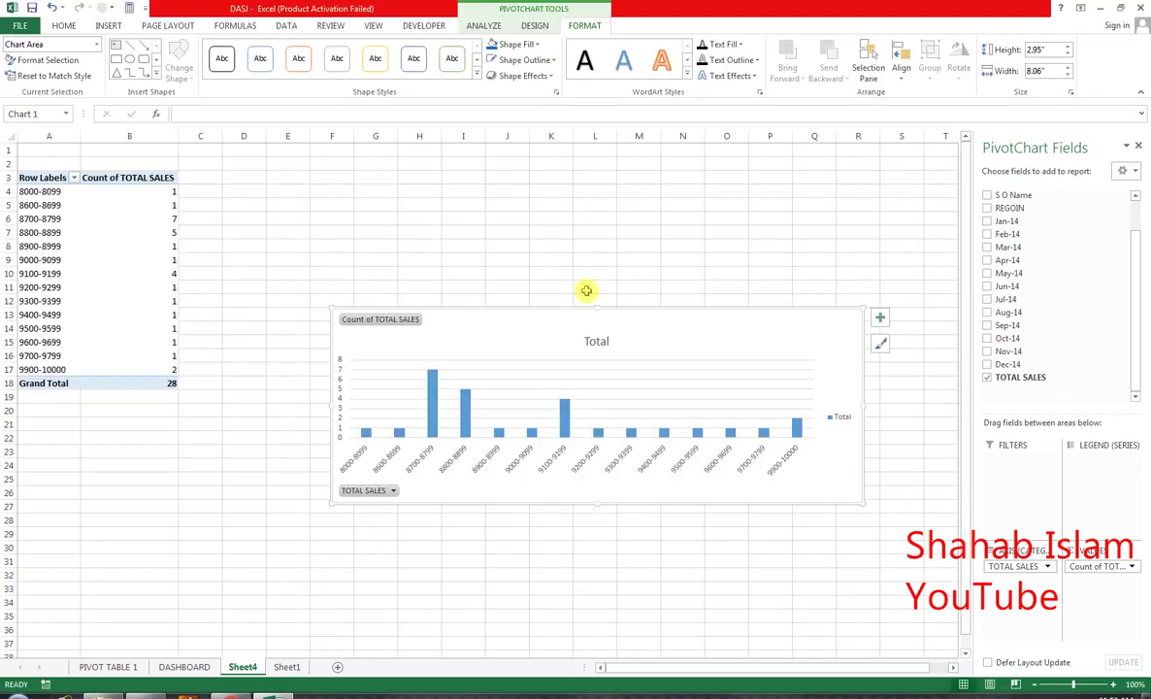
drag(598, 309, 609, 257)
drag(640, 295, 589, 226)
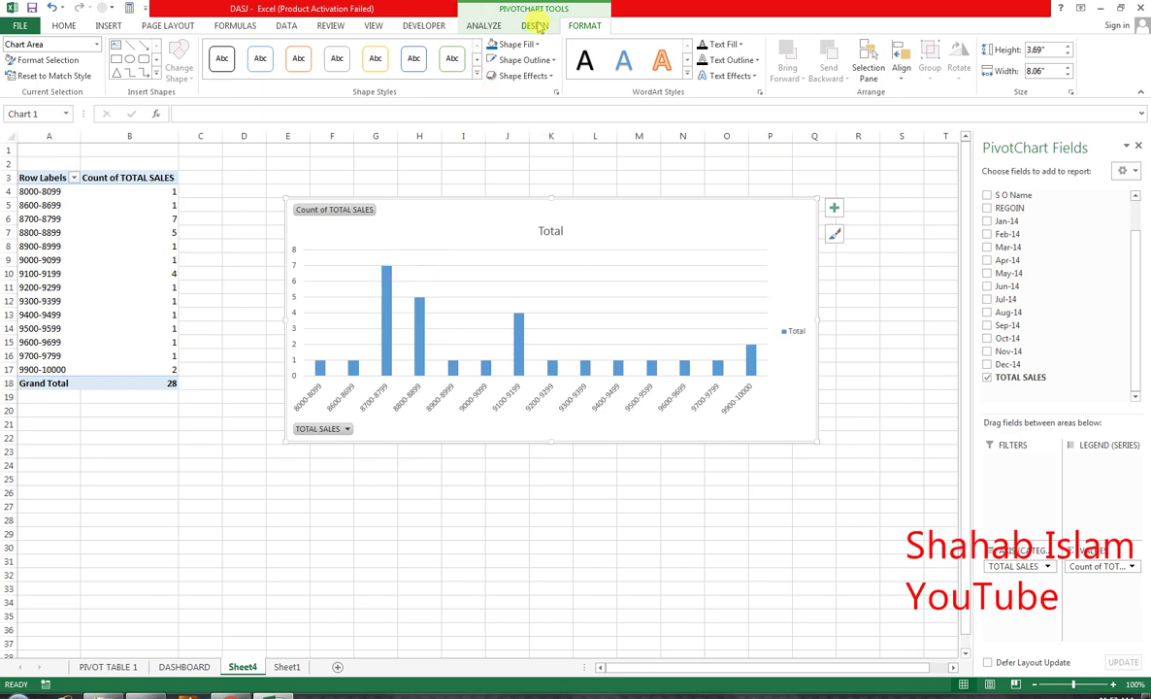
- Apply the TOP 5 CUSTOMER DASHBOARD template to the TOTAL SALES count PivotChart
click(533, 25)
click(726, 78)
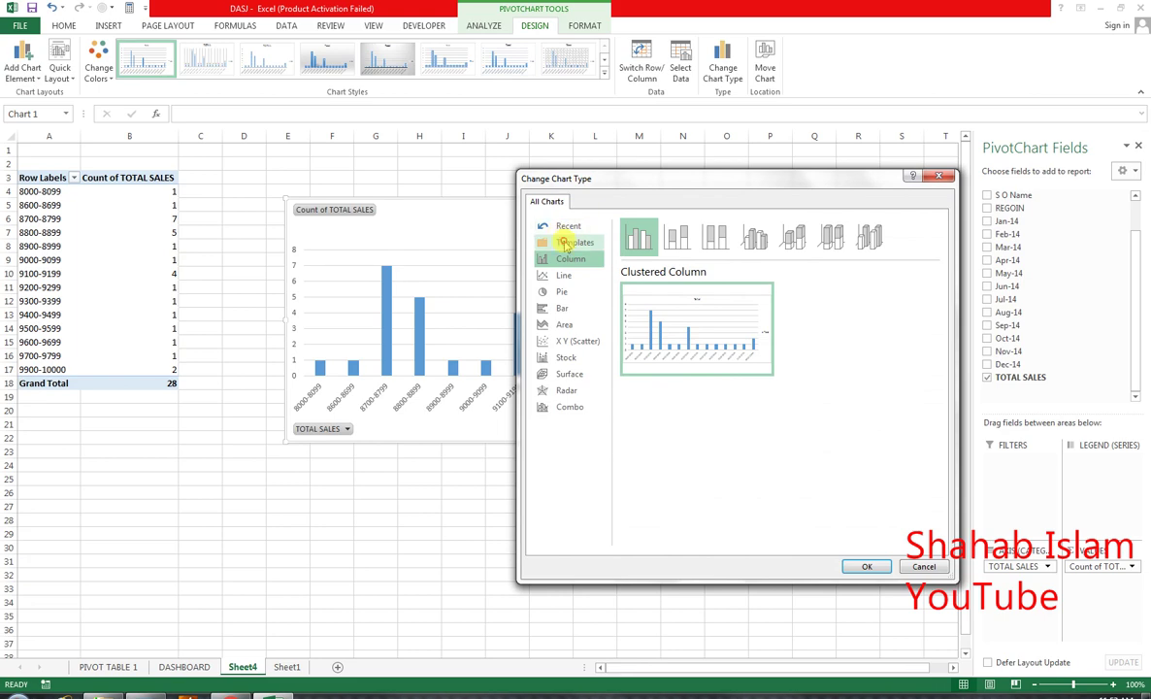
click(566, 243)
mouse_move(701, 299)
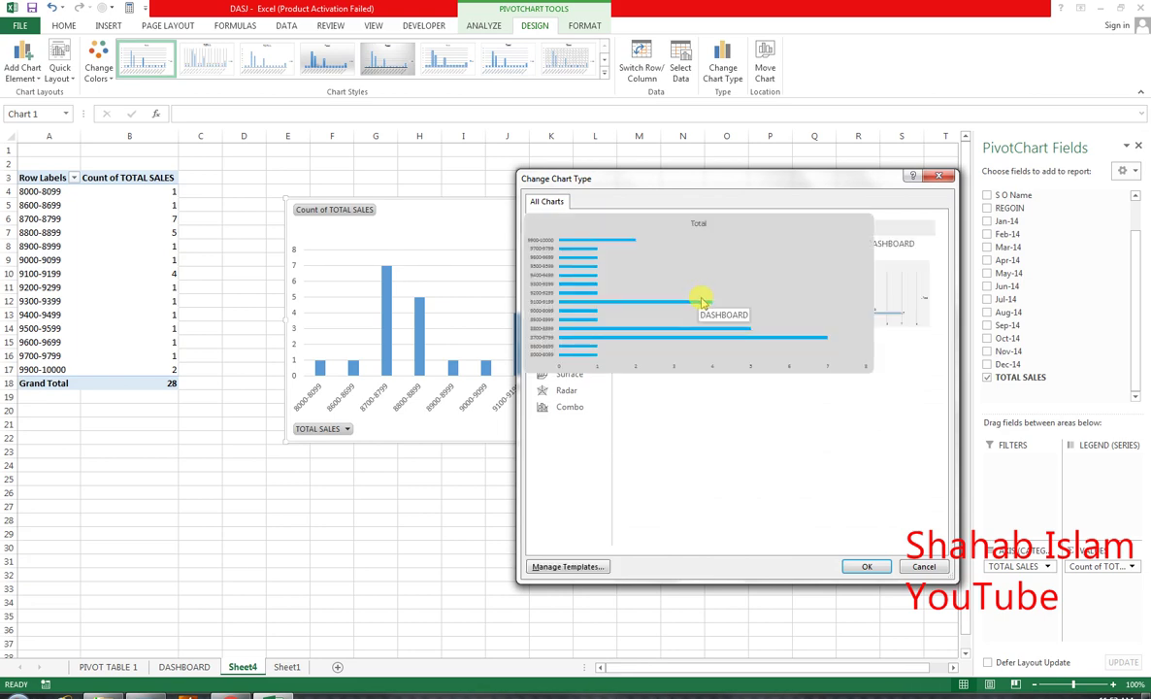
mouse_move(817, 287)
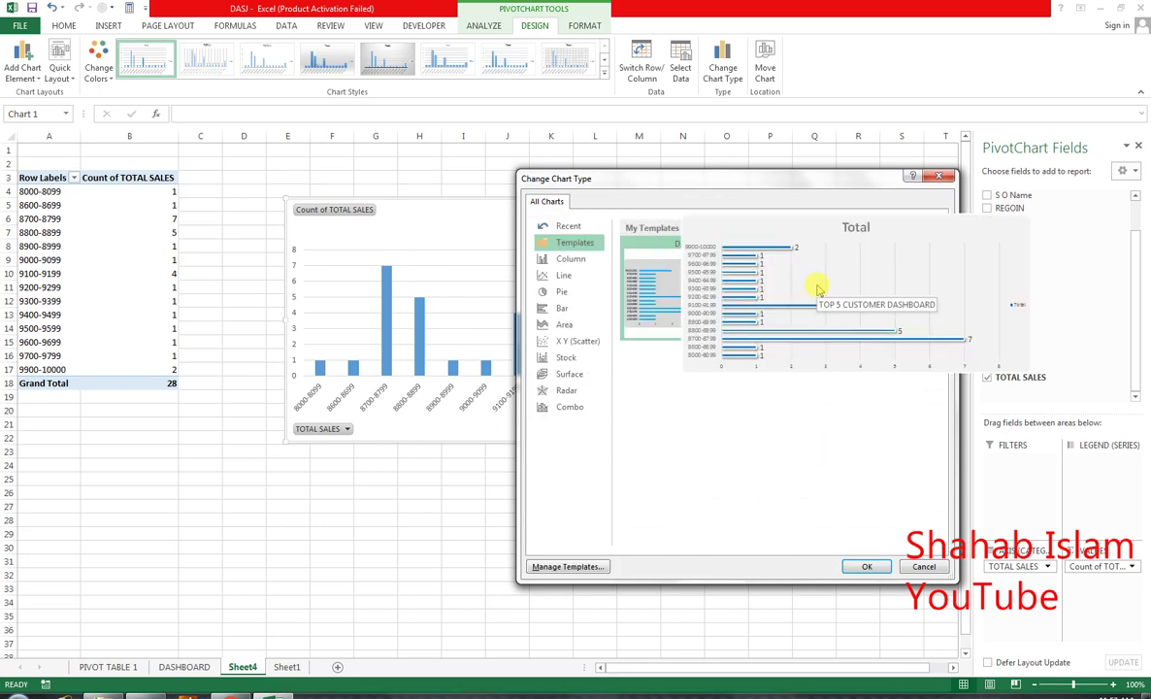
click(817, 287)
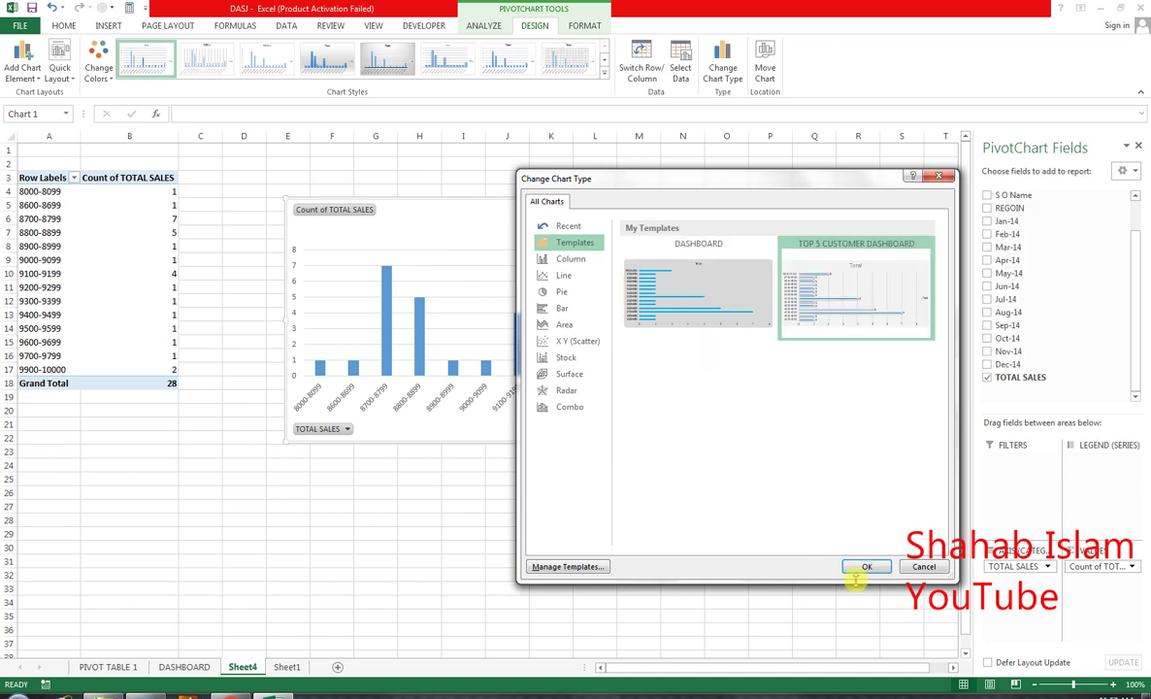
click(867, 566)
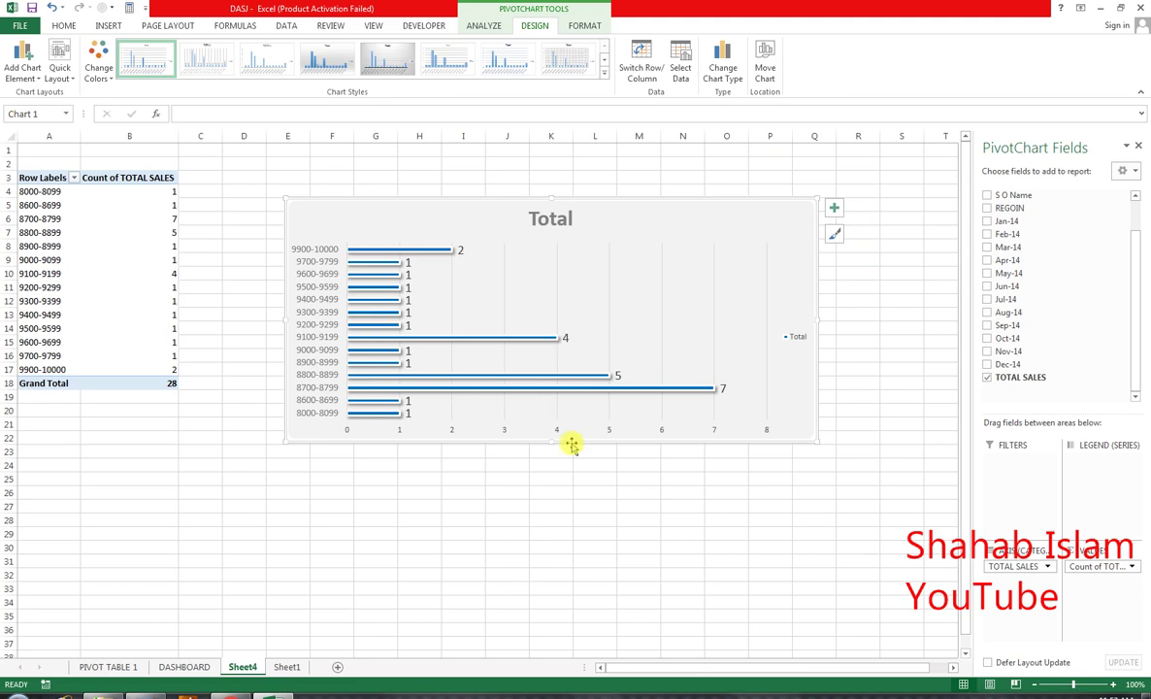
- Enlarge the templated PivotChart to span rows 1 to 25 and columns D to R, and change its type to Clustered Column
drag(552, 443, 586, 485)
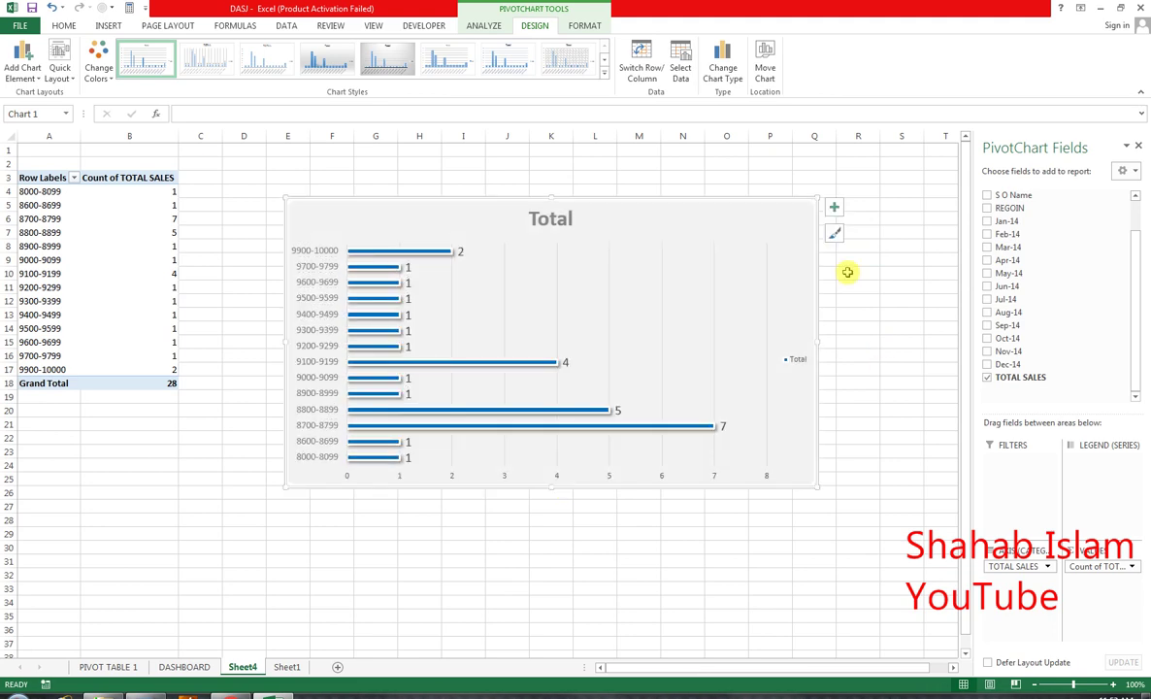
drag(818, 198, 885, 148)
right_click(636, 224)
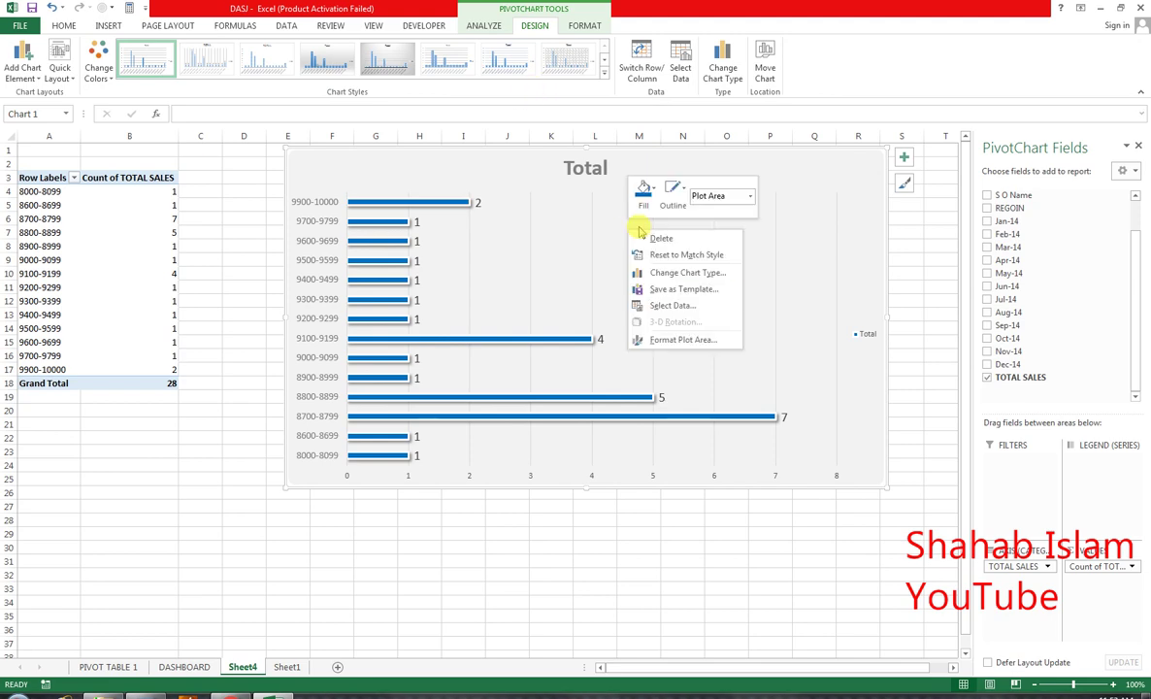
click(624, 300)
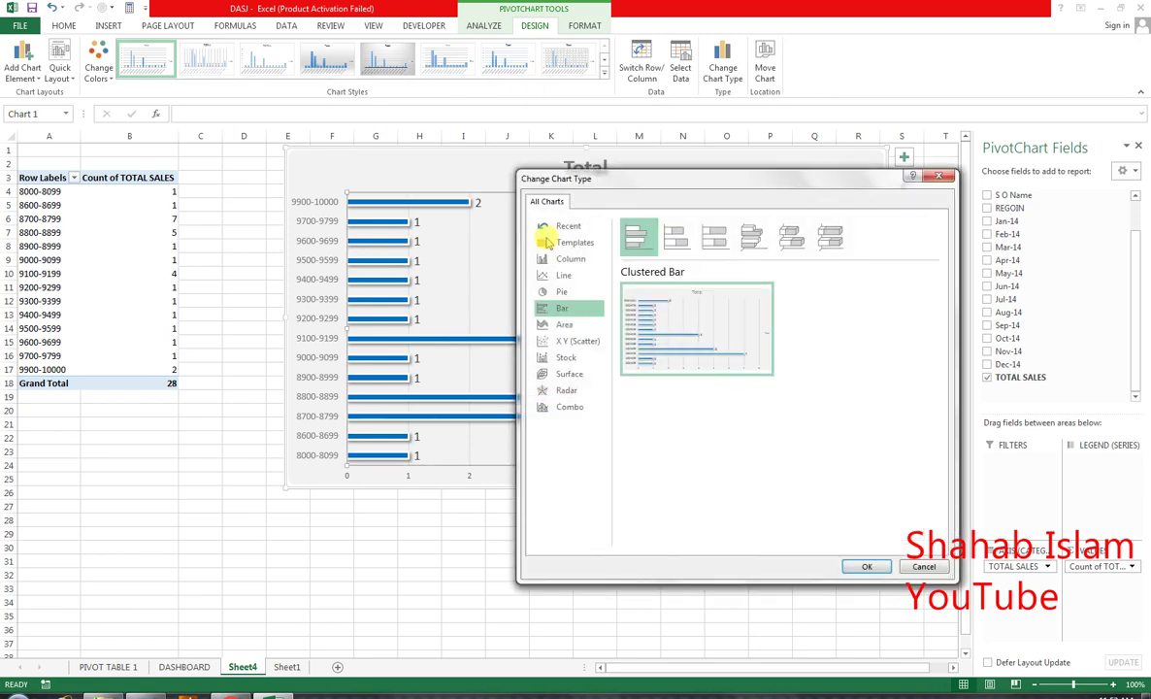
click(572, 260)
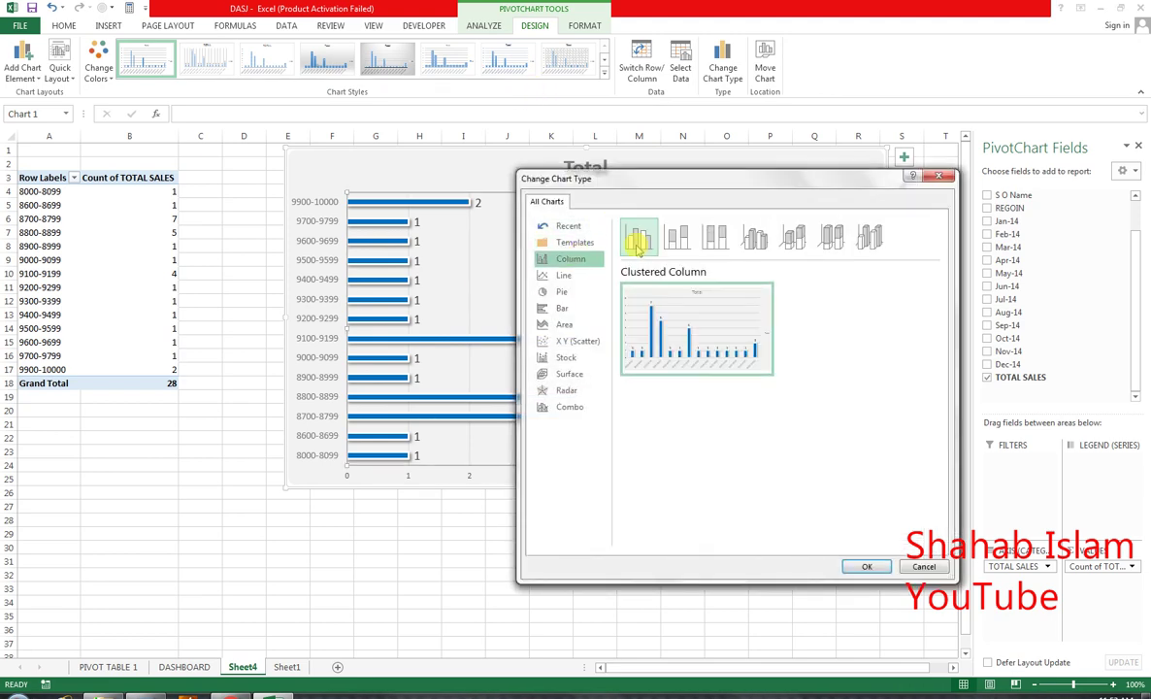
click(867, 566)
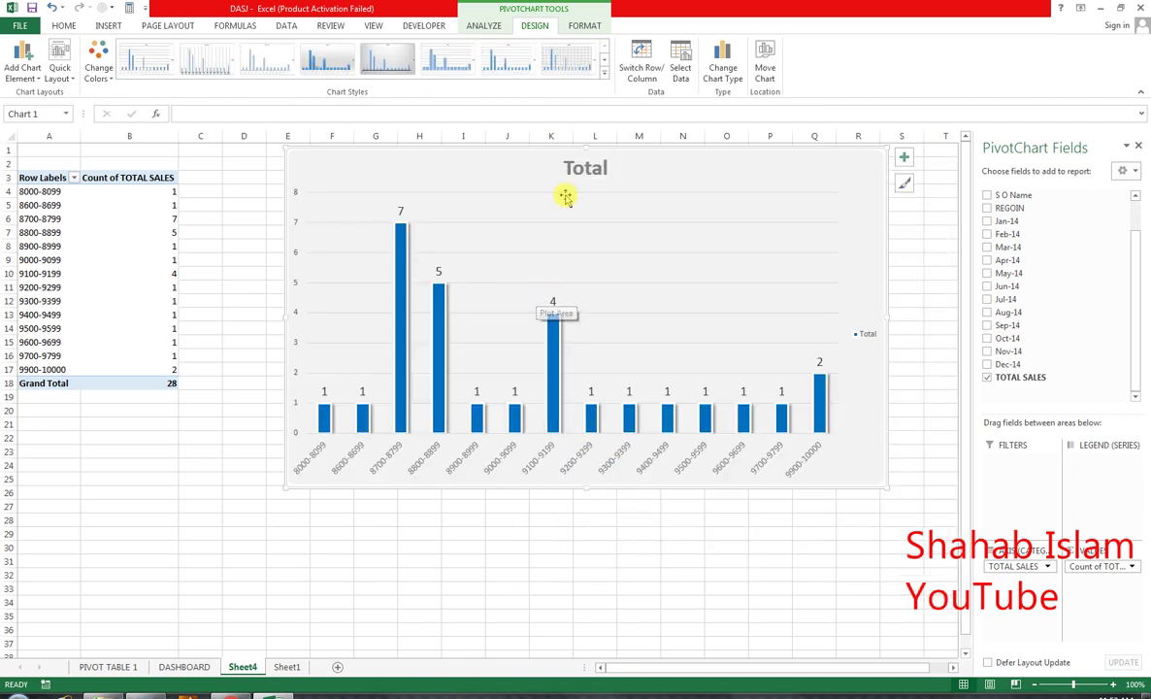
click(586, 168)
double_click(593, 167)
key(ctrl+x)
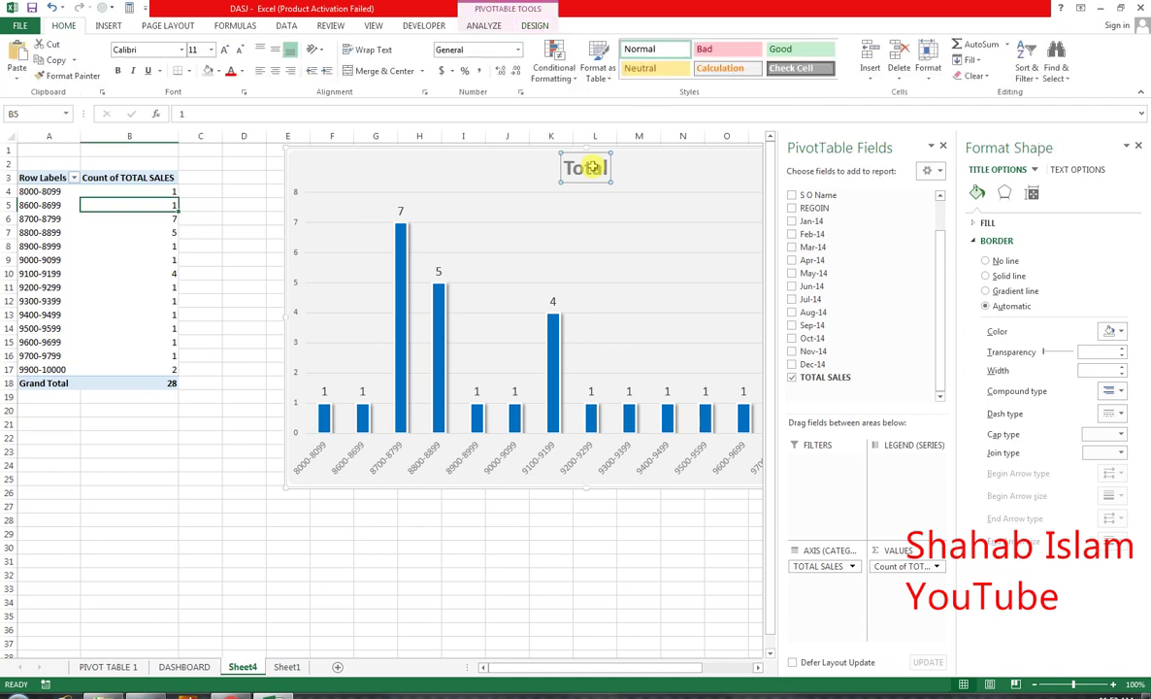
key(ctrl+z)
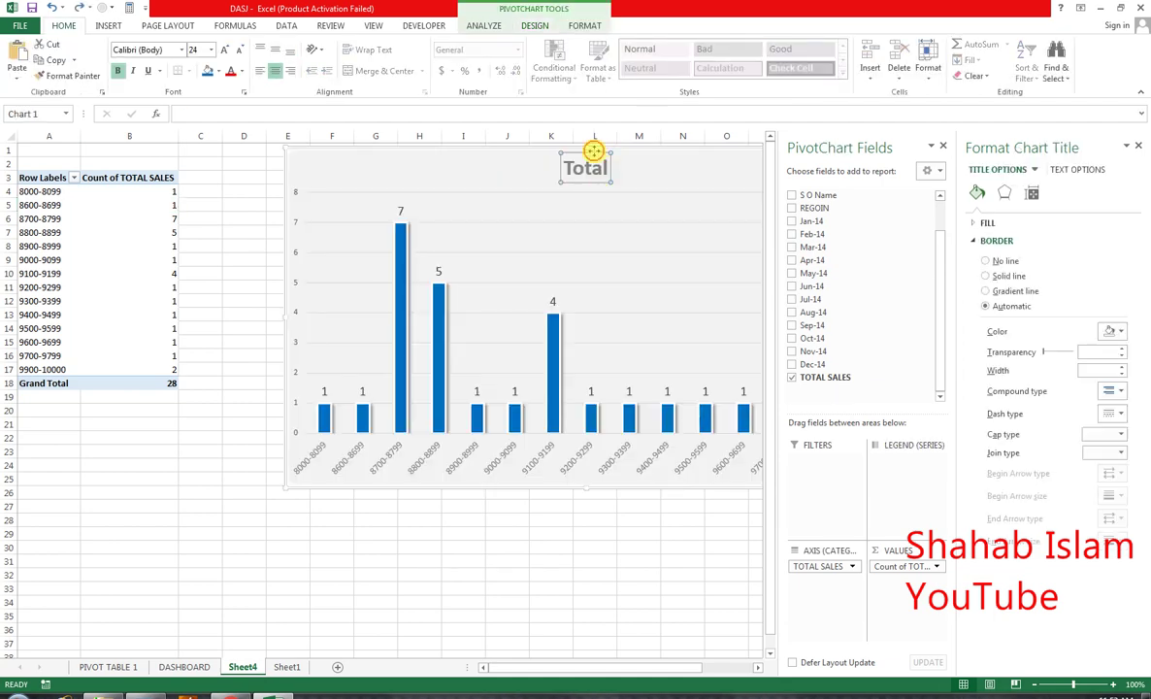
- Replace the PivotChart's title with TOP 5 CUSTOMER SALES and close the title formatting pane
double_click(599, 167)
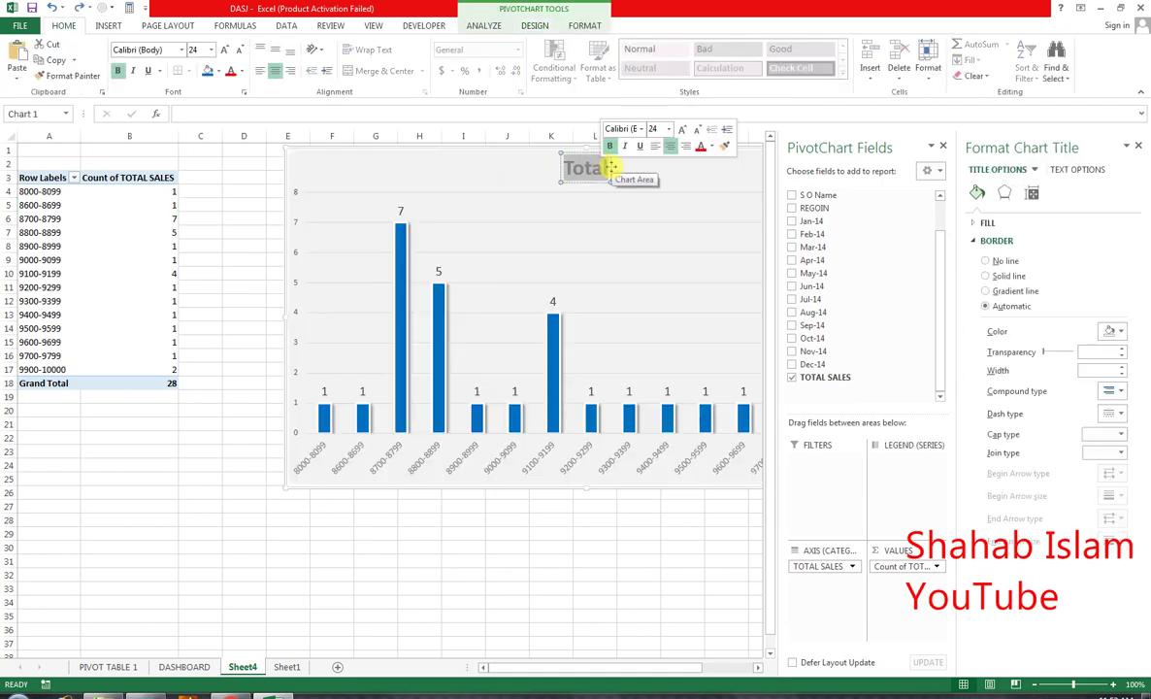
key(Delete)
text(TOP)
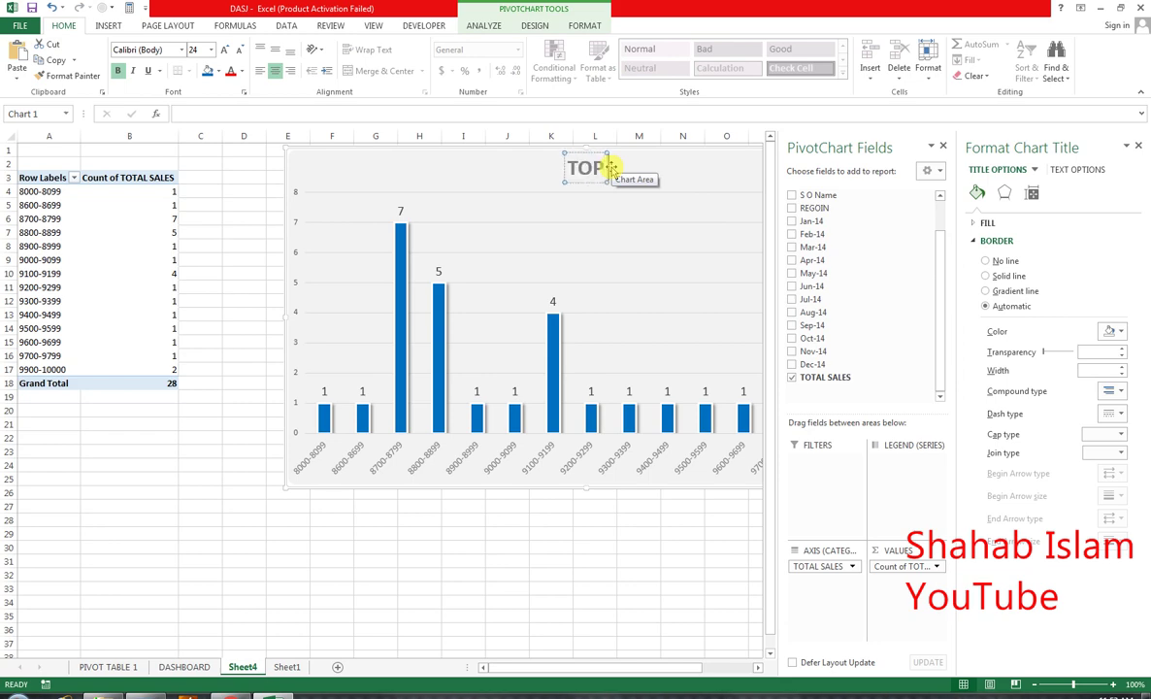
text( 5 C)
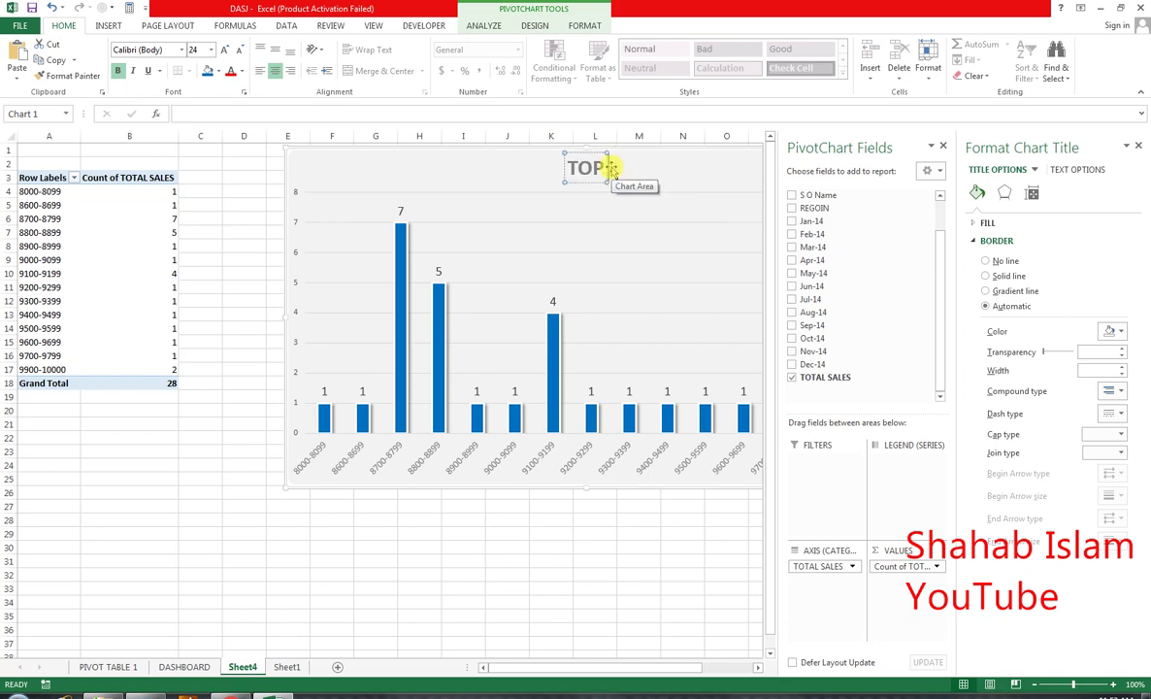
text(U)
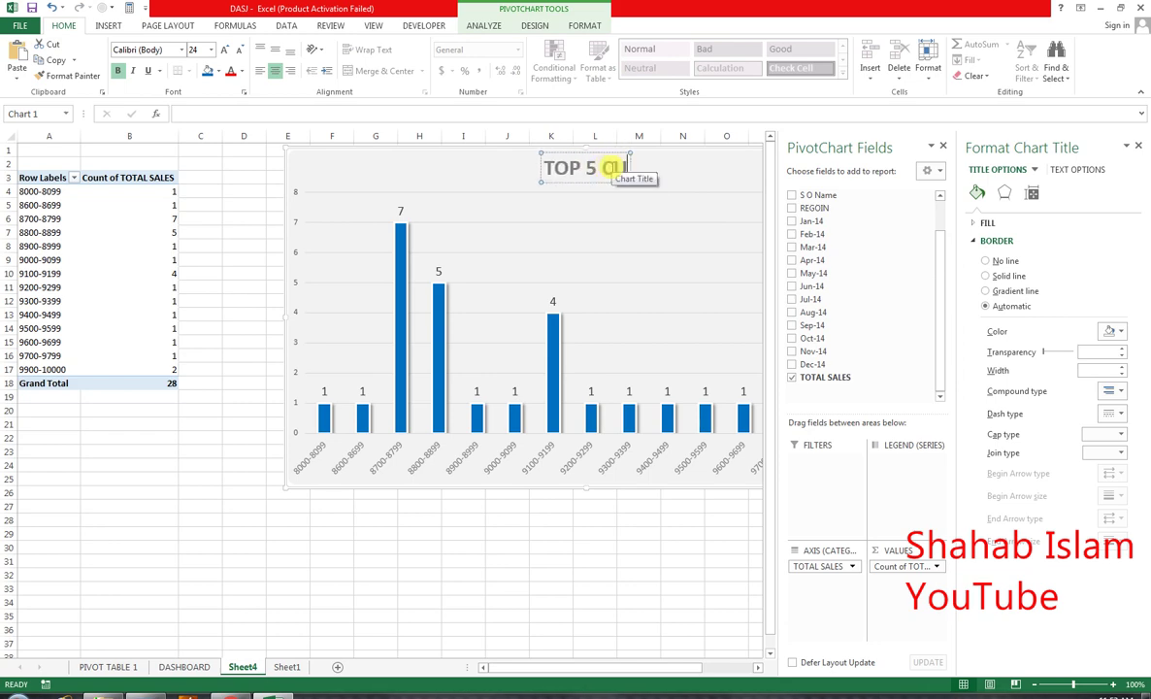
text(STOMER SAL)
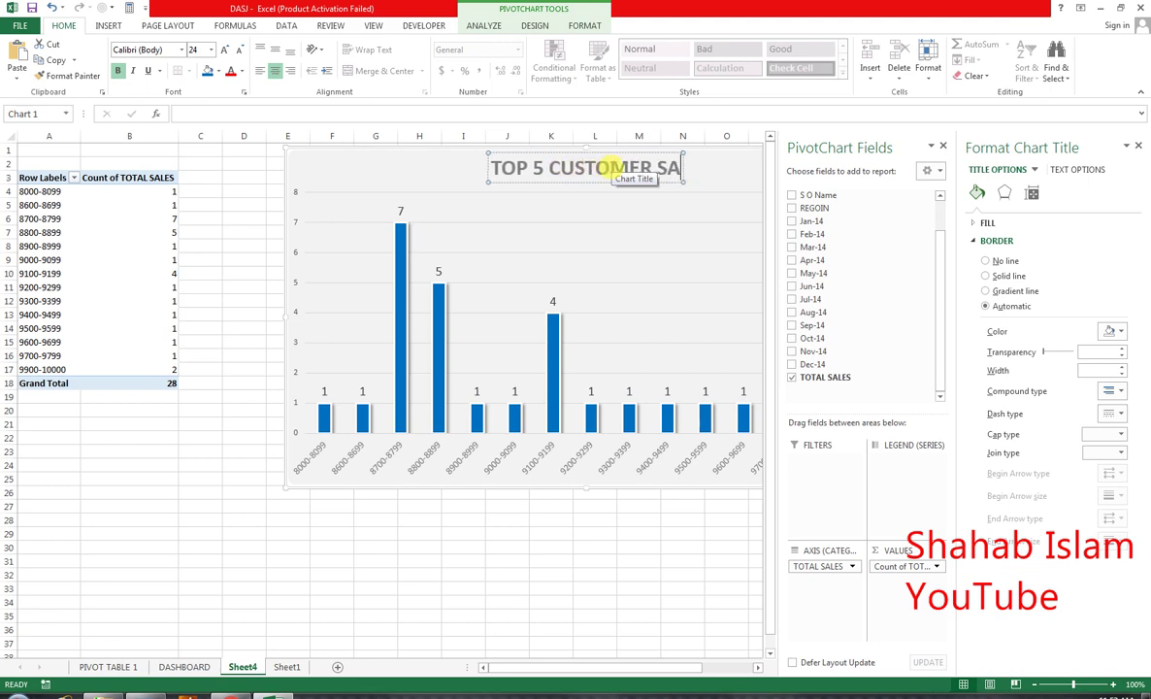
key(BackSpace)
key(BackSpace)
key(BackSpace)
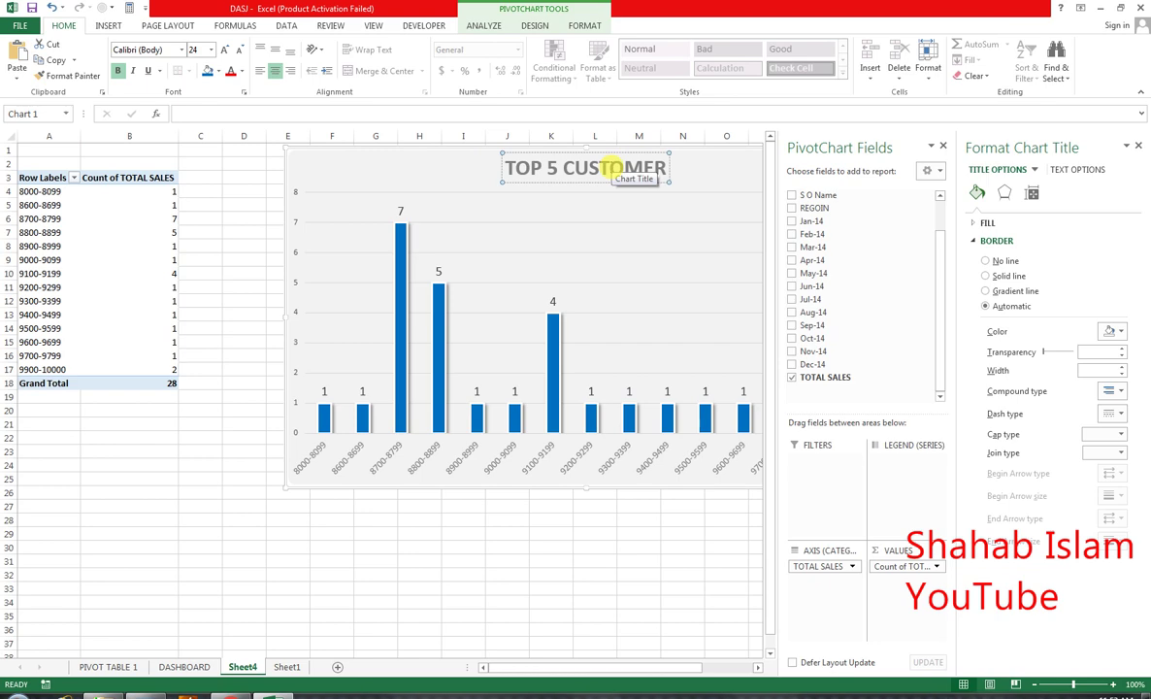
text(R)
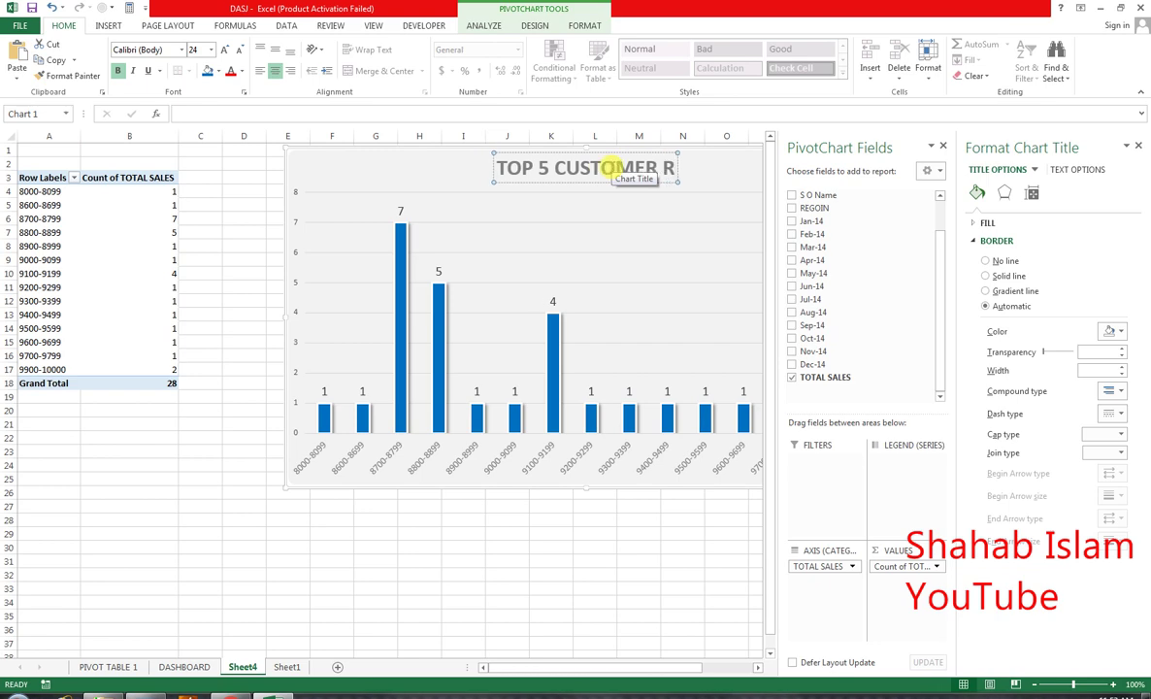
text(E)
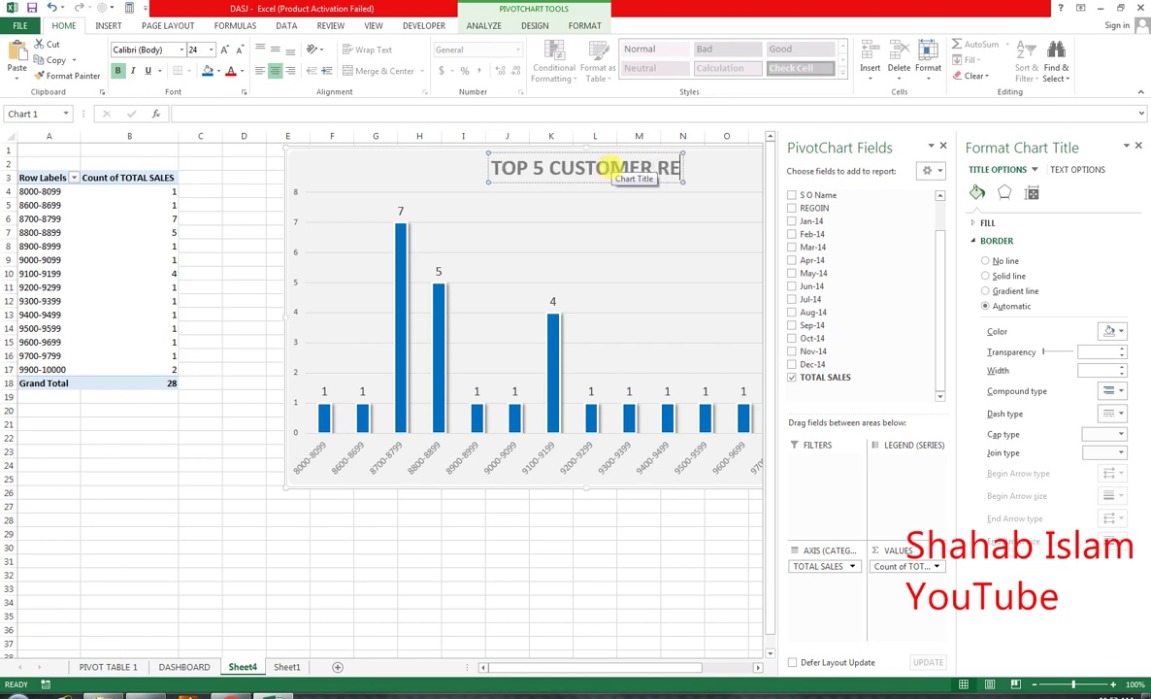
key(BackSpace)
key(BackSpace)
text(SALES)
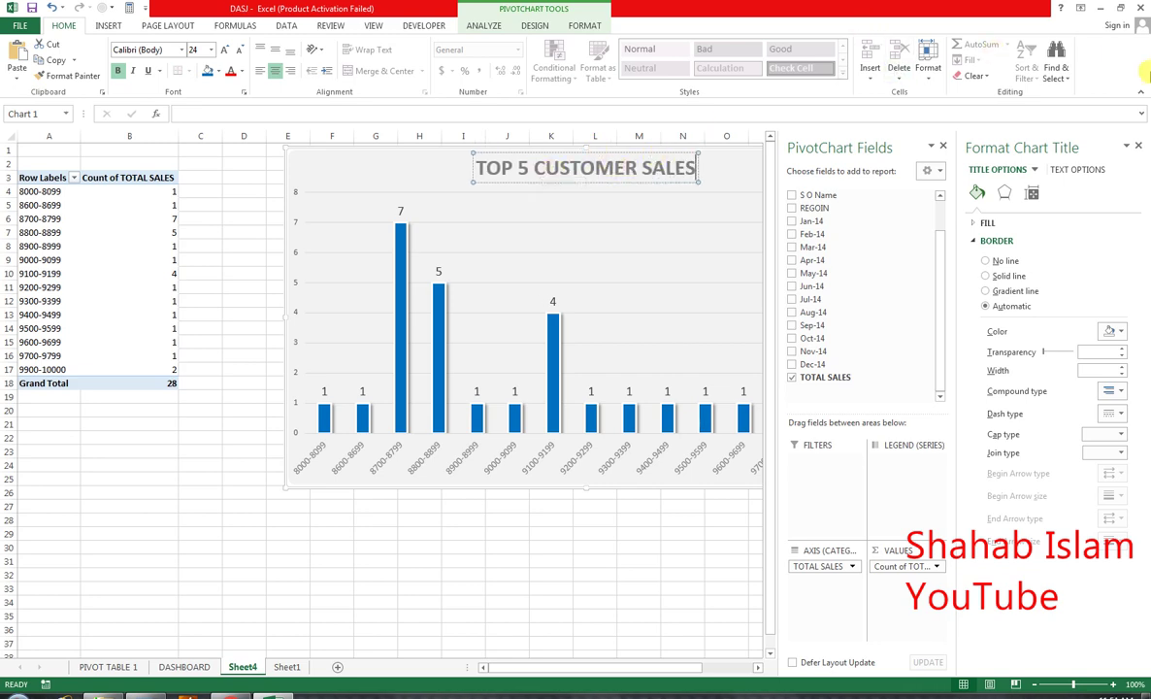
click(1139, 147)
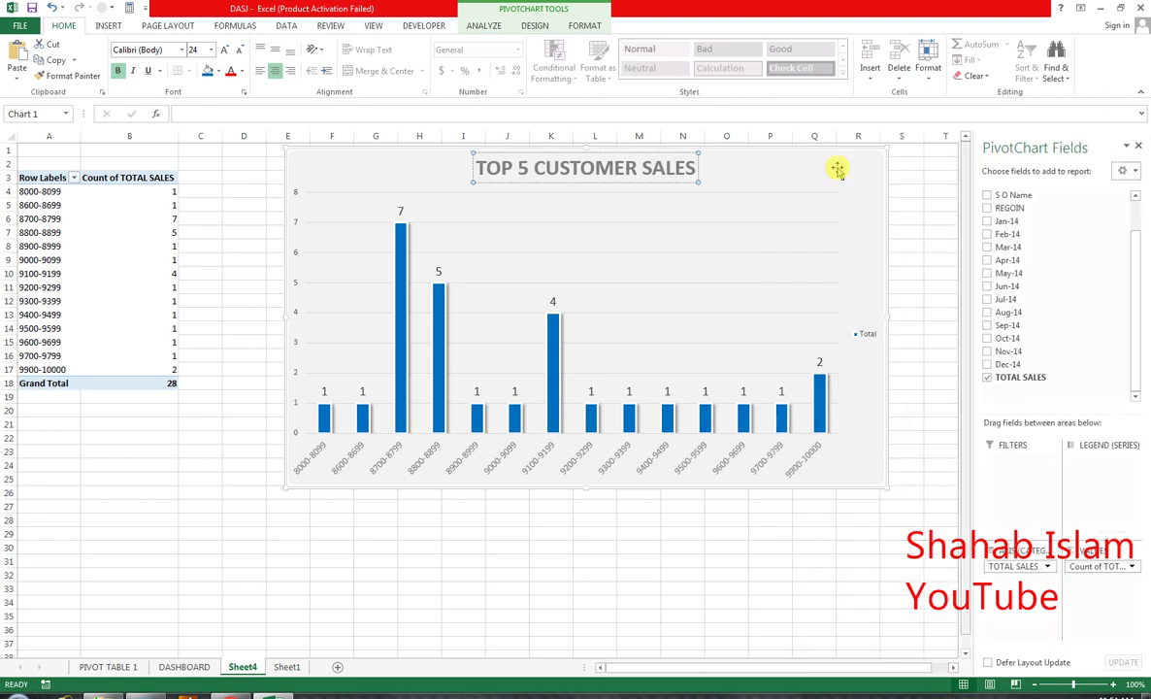
- Increase the PivotChart title's font size to 36
click(641, 175)
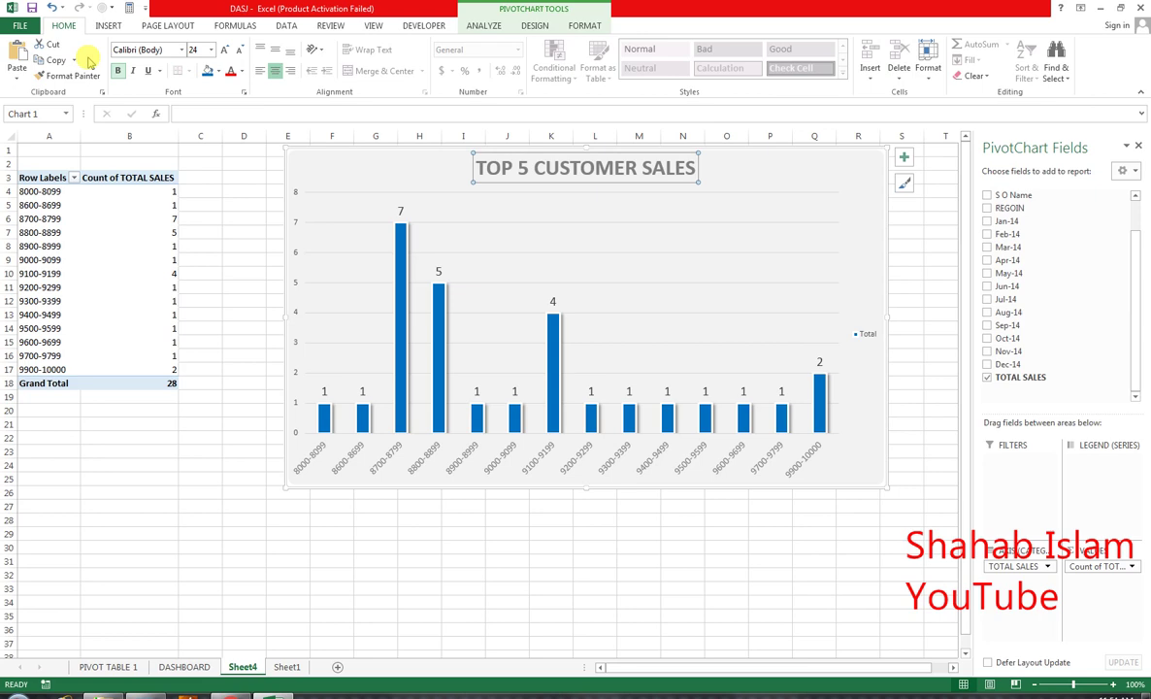
click(226, 50)
click(226, 50)
click(227, 50)
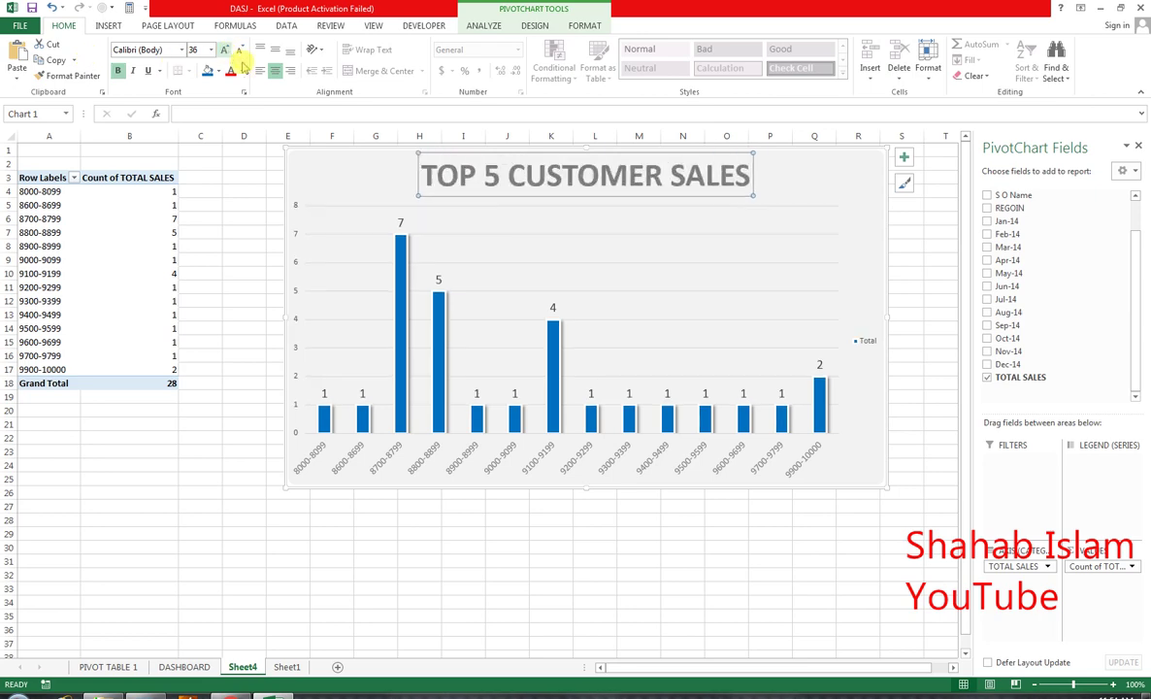
click(395, 485)
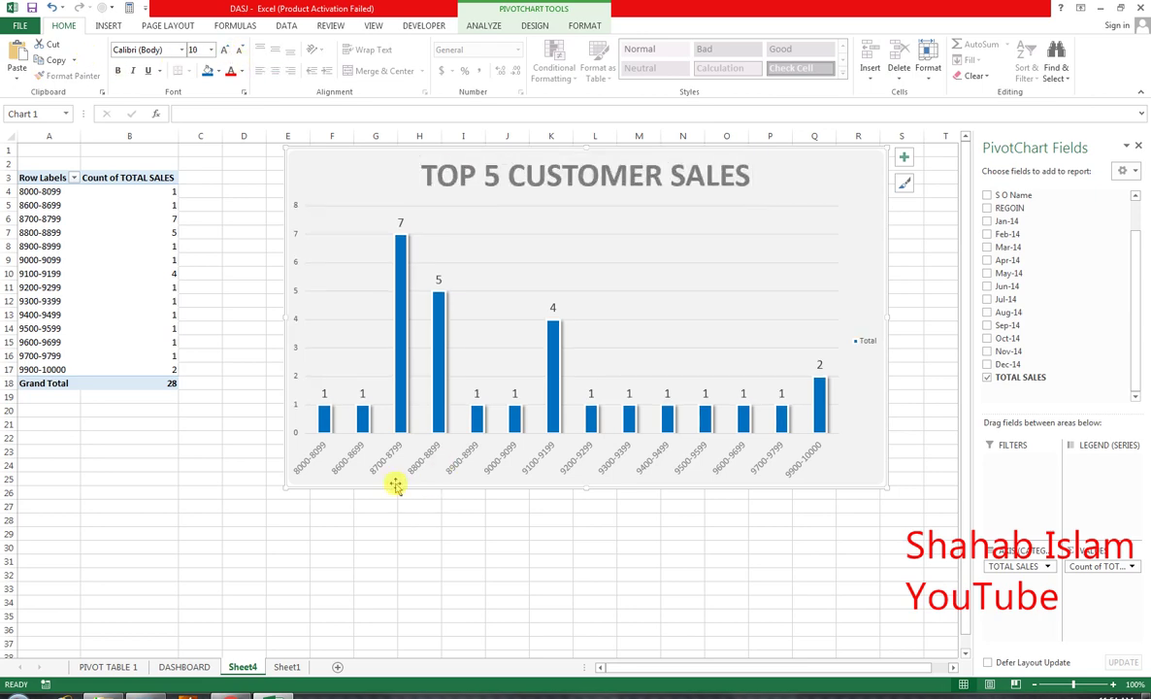
- Move the column PivotChart to cell N3 of the DASHBOARD sheet, shrinking the TOP 5 CUSTOMER chart to make room for it
key(ctrl+x)
click(183, 667)
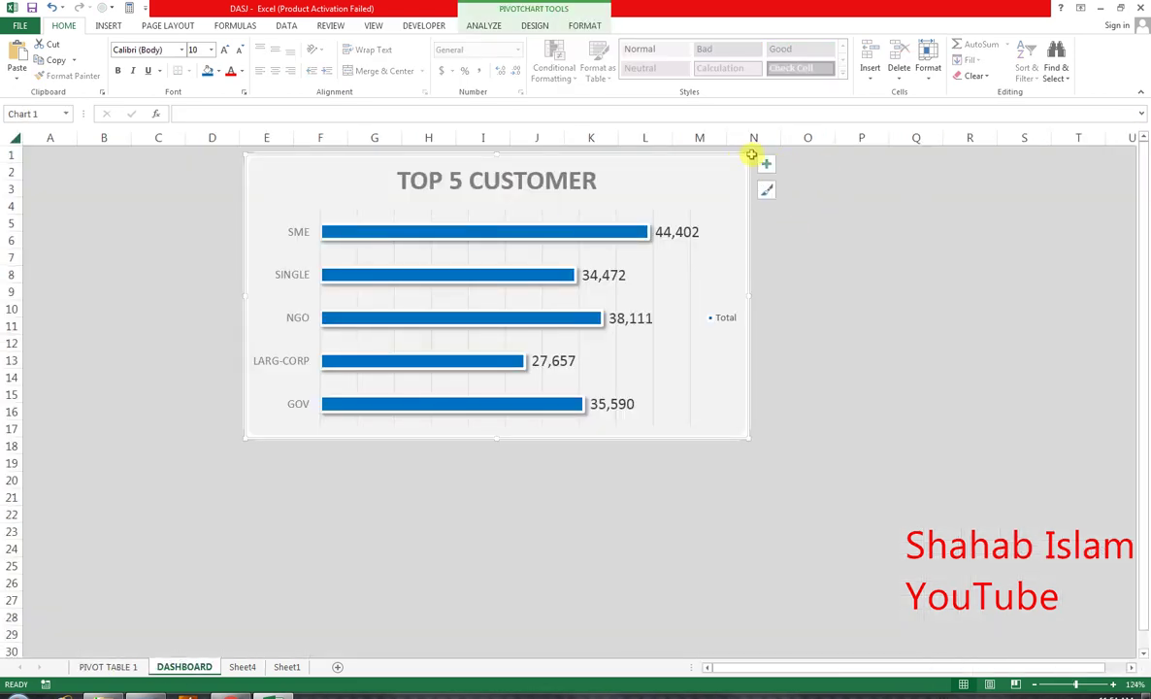
drag(750, 157, 683, 195)
click(729, 192)
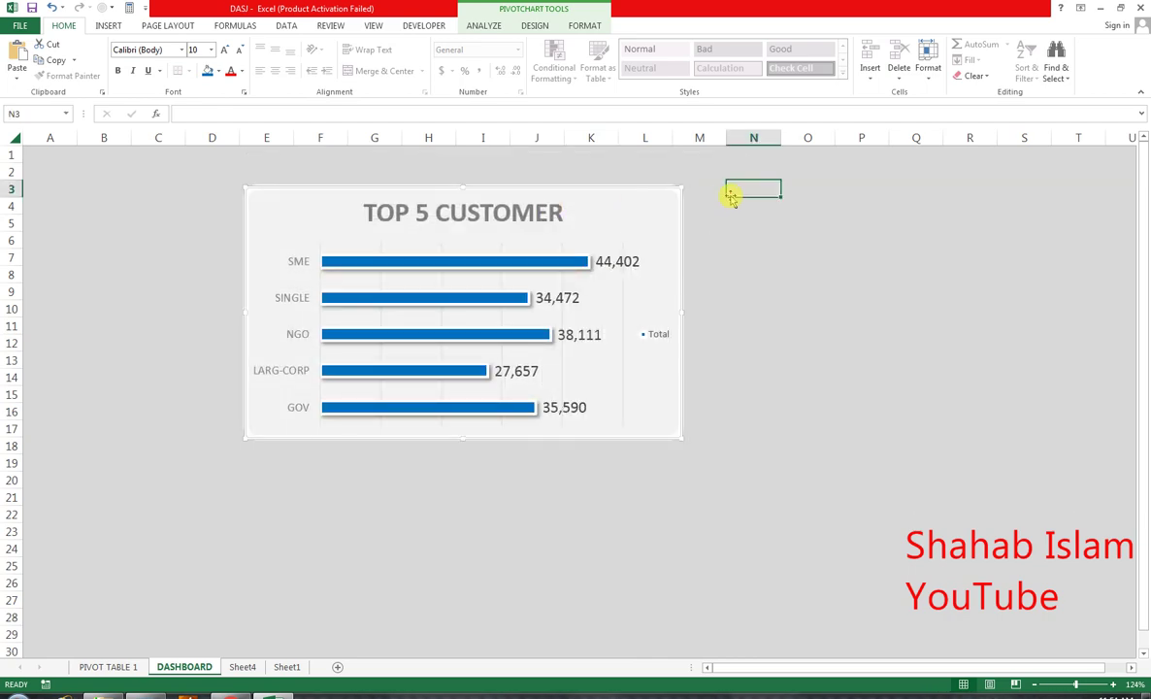
key(ctrl+v)
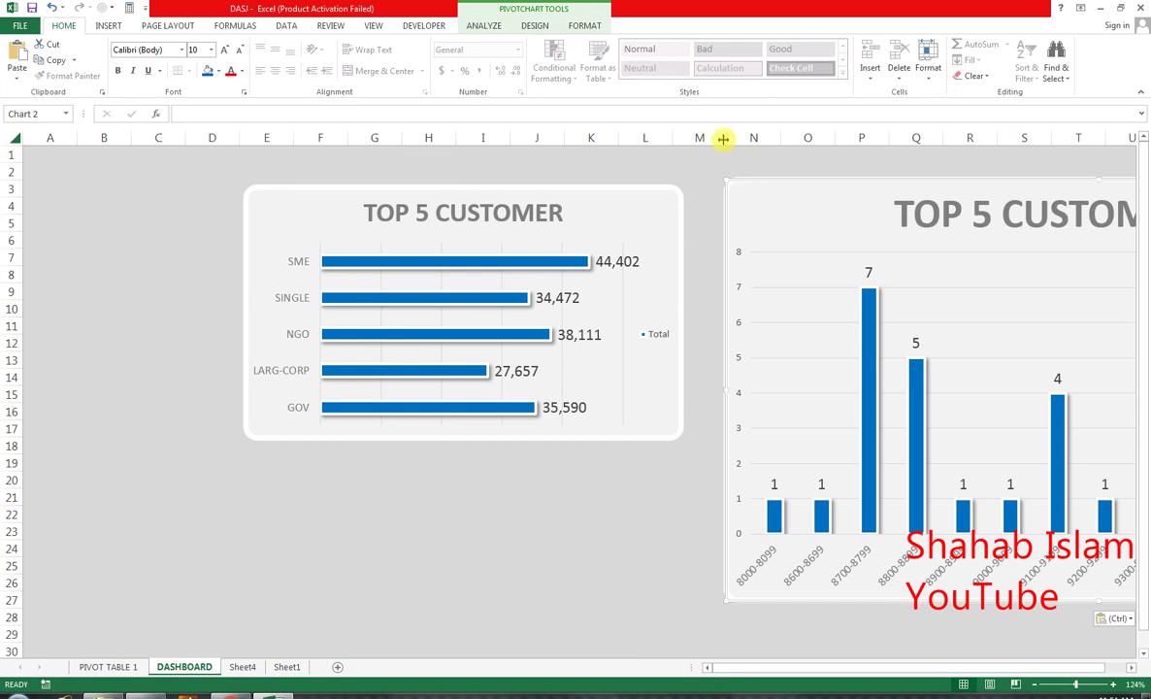
- Narrow column M and reposition the TOP 5 CUSTOMER chart to start in column B at row 2
drag(724, 139, 698, 139)
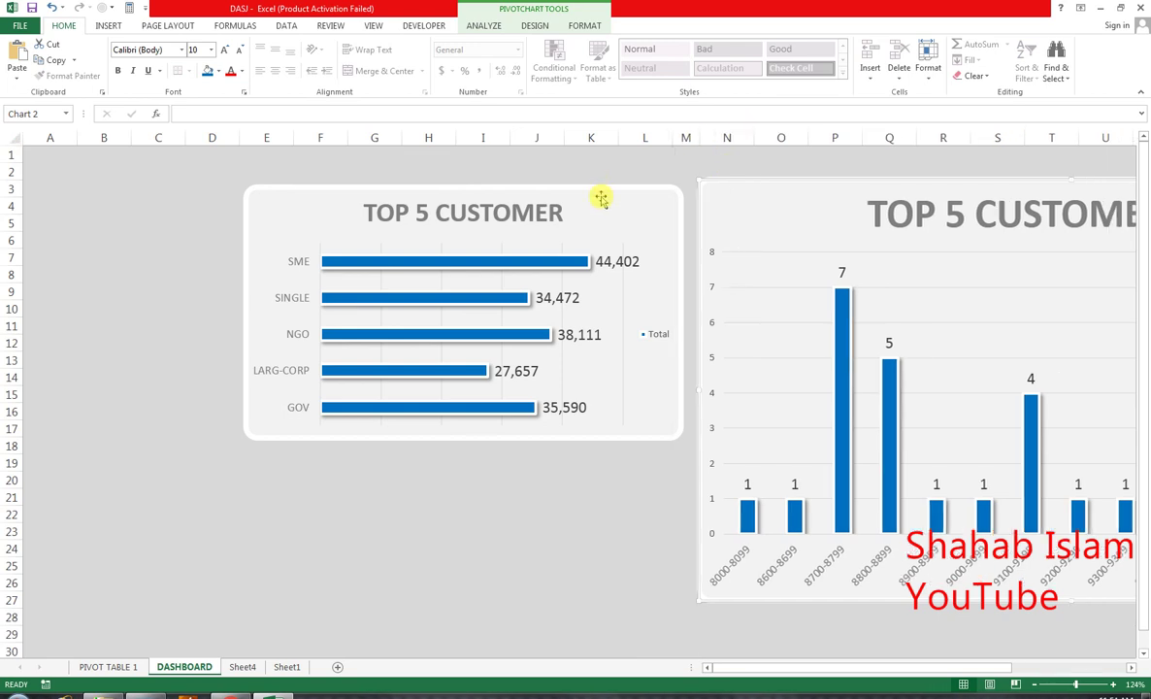
drag(590, 198, 466, 182)
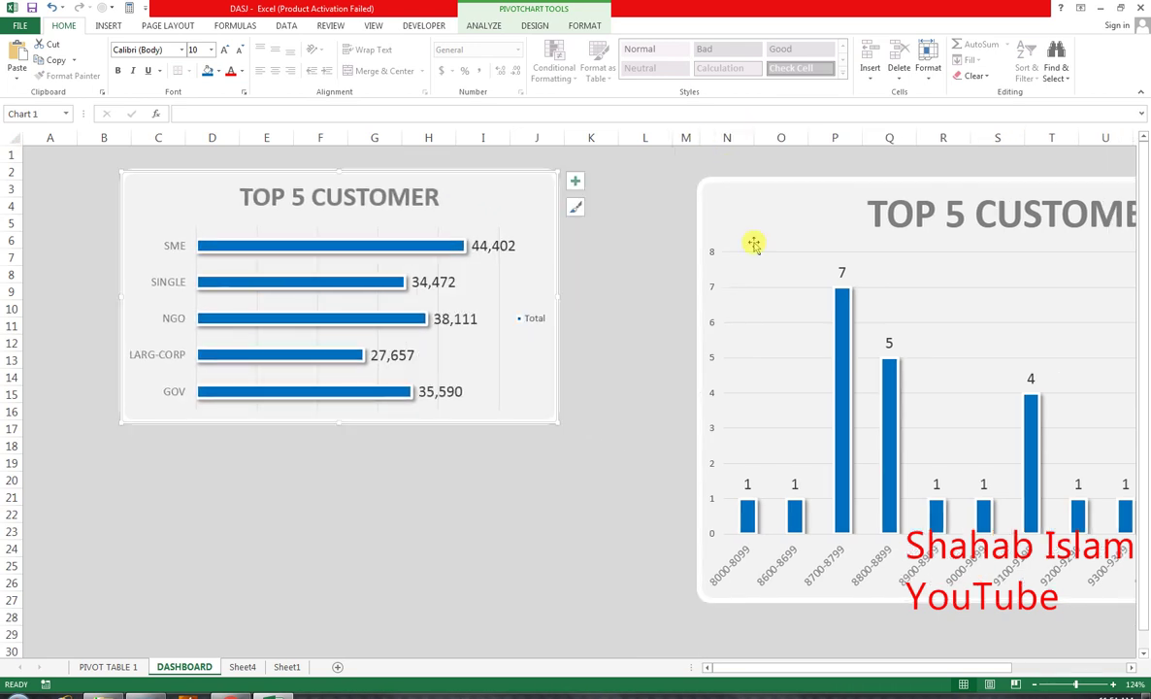
- Shrink the TOP 5 CUSTOMER SALES chart to the height of the TOP 5 CUSTOMER chart and align it directly beside that chart
drag(753, 244, 712, 255)
drag(381, 256, 285, 247)
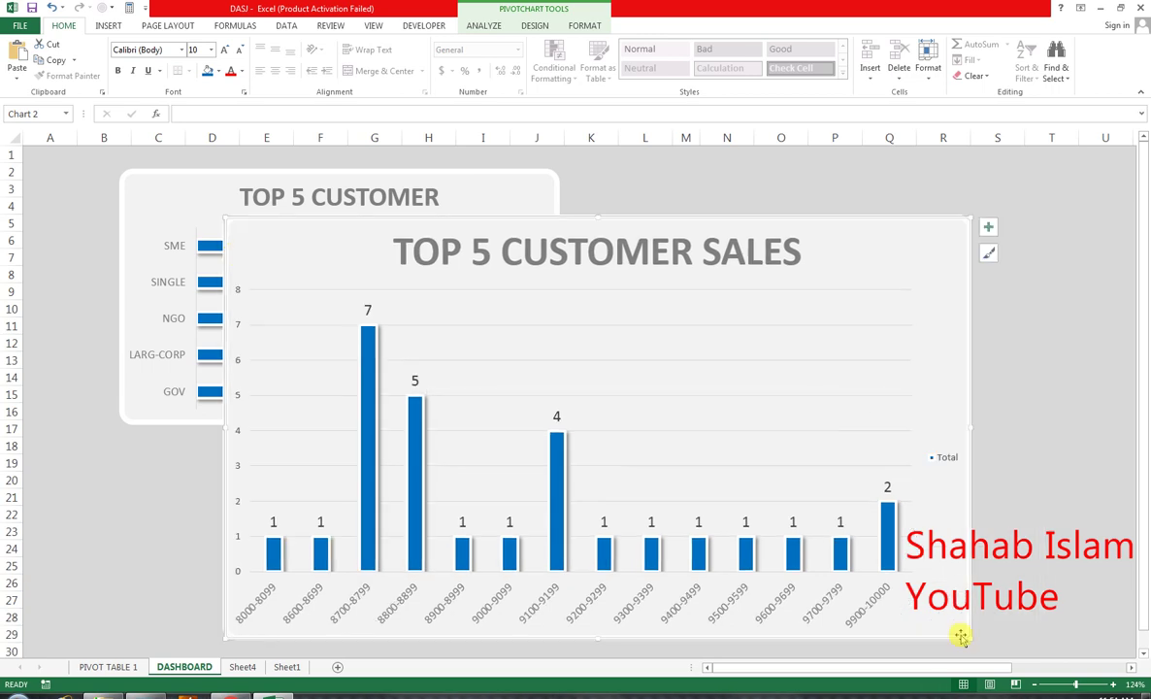
drag(969, 637, 918, 541)
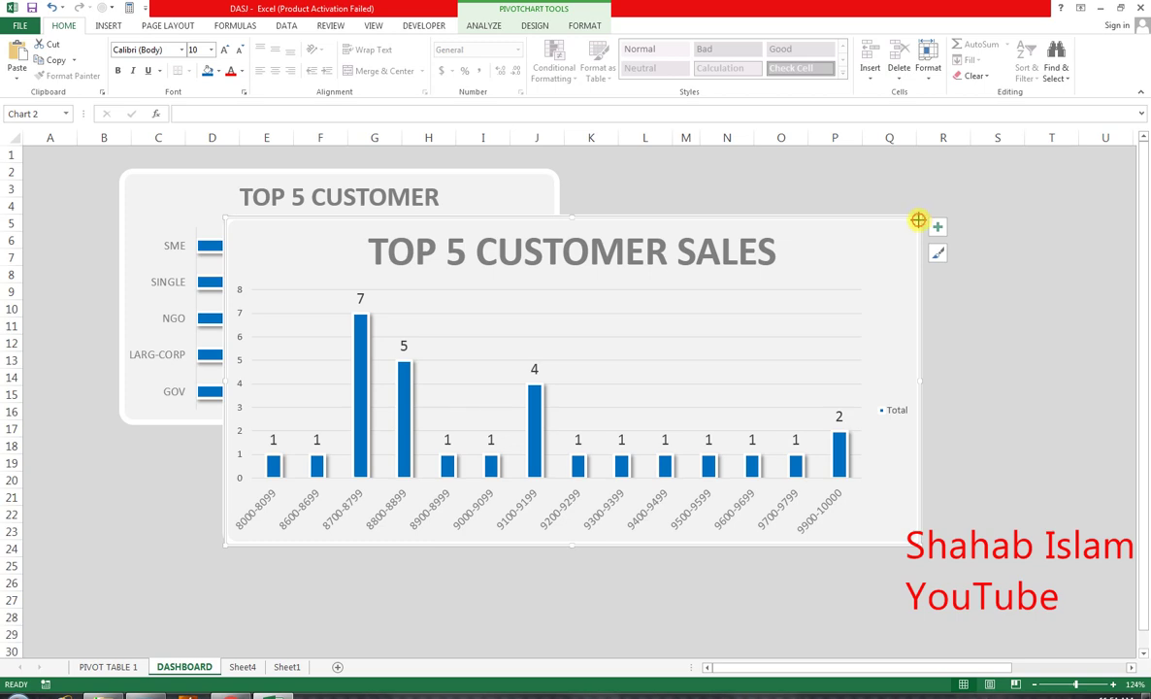
drag(917, 220, 860, 249)
drag(617, 266, 868, 191)
key(ctrl+z)
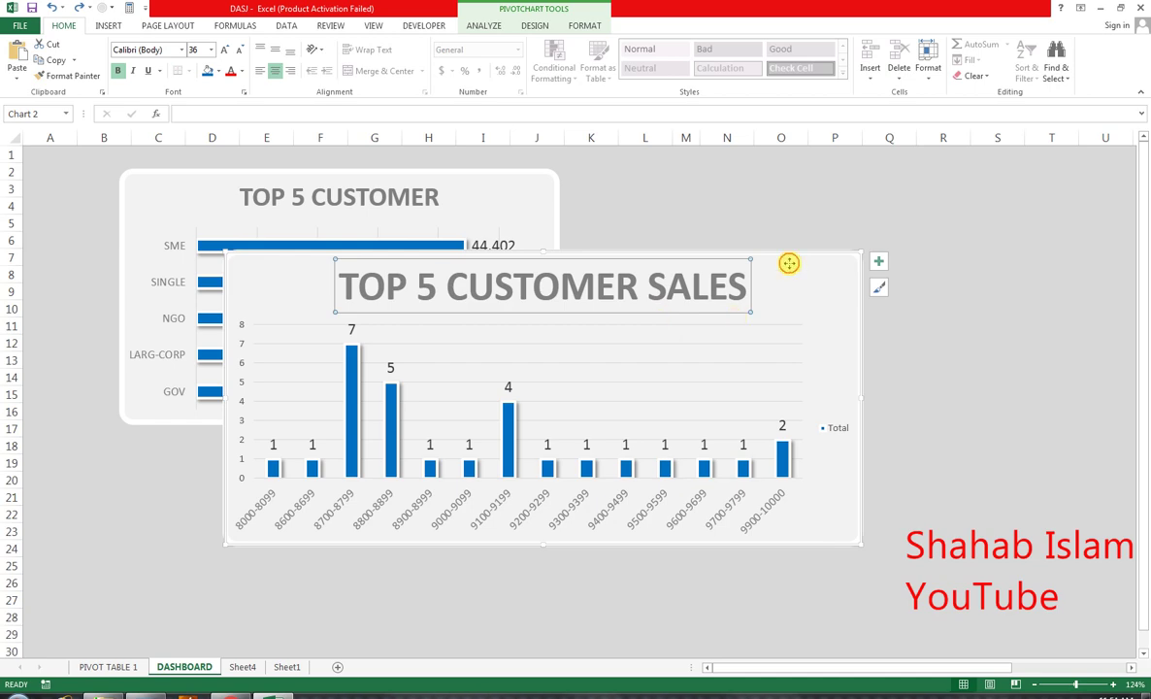
drag(789, 262, 1022, 195)
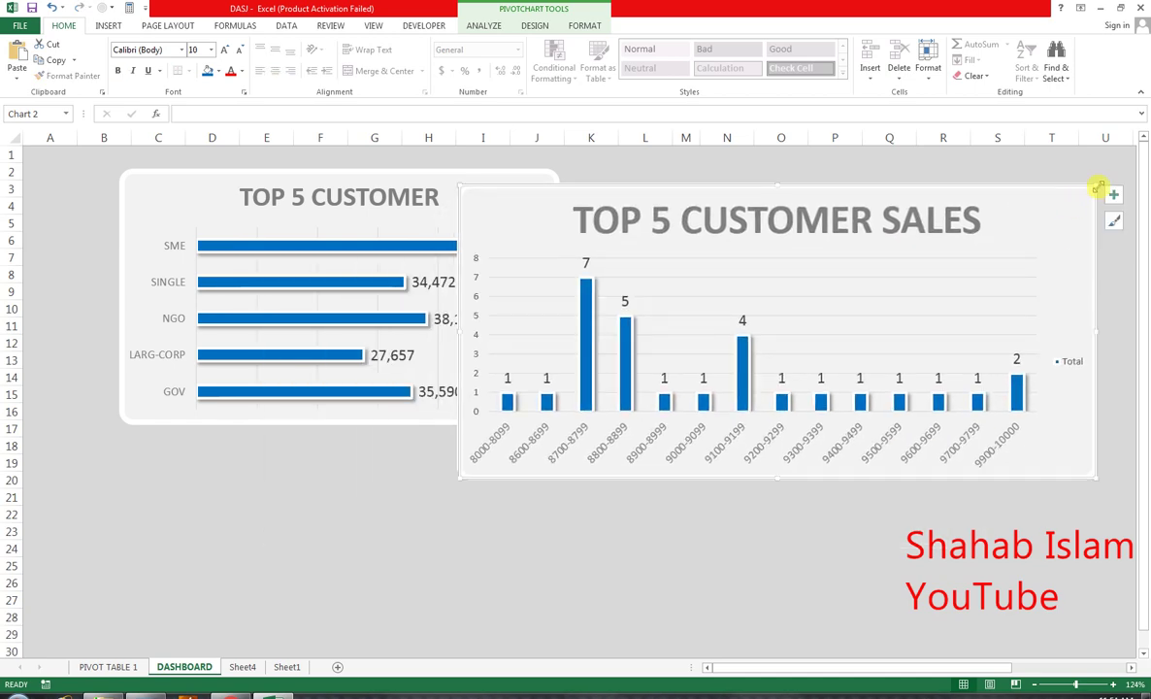
drag(1097, 187, 1035, 223)
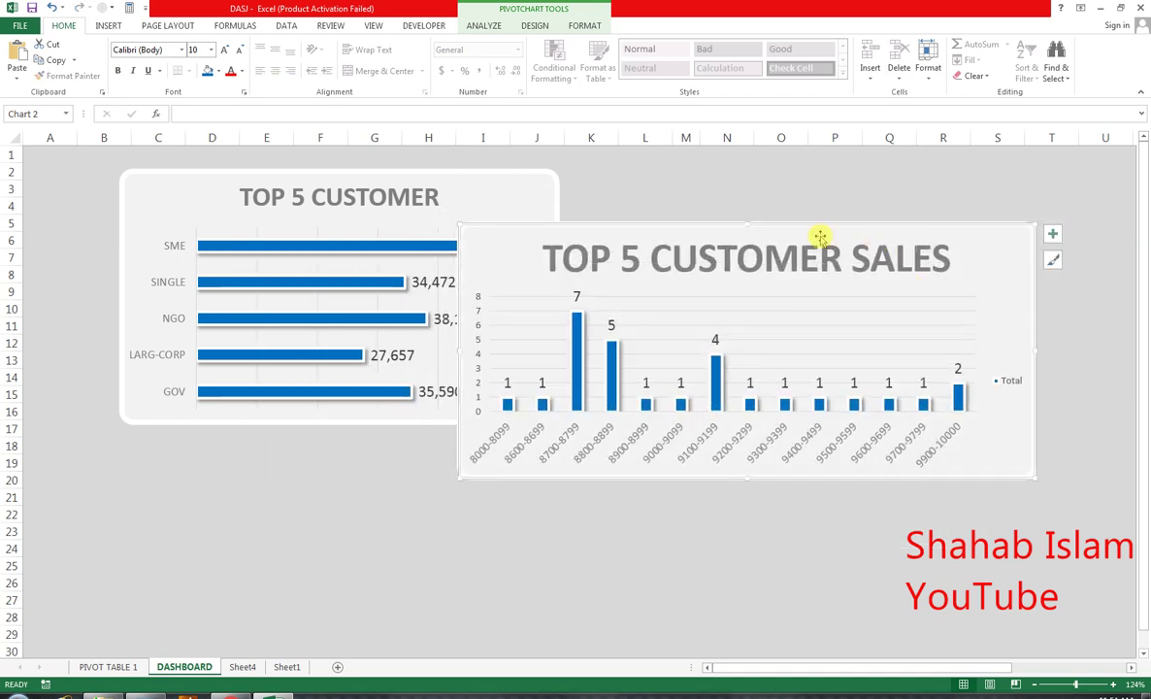
drag(740, 231, 845, 176)
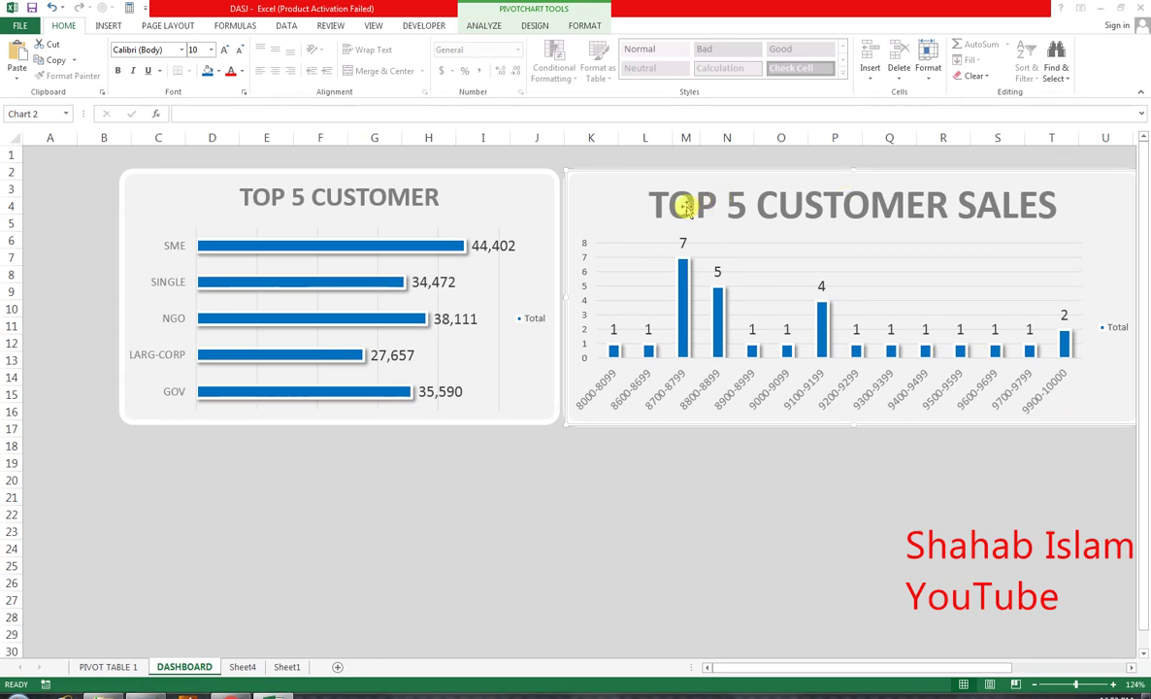
- Replace the title text of the column chart on the DASHBOARD sheet, entering NO OF SAL
click(654, 200)
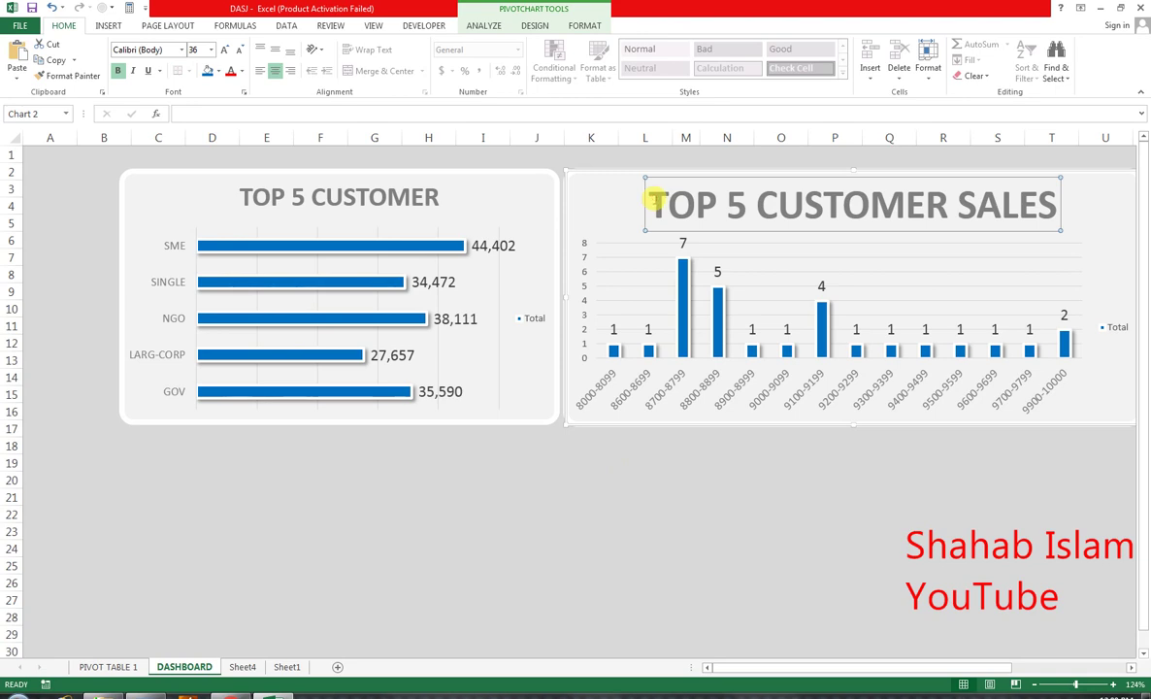
drag(655, 200, 1055, 194)
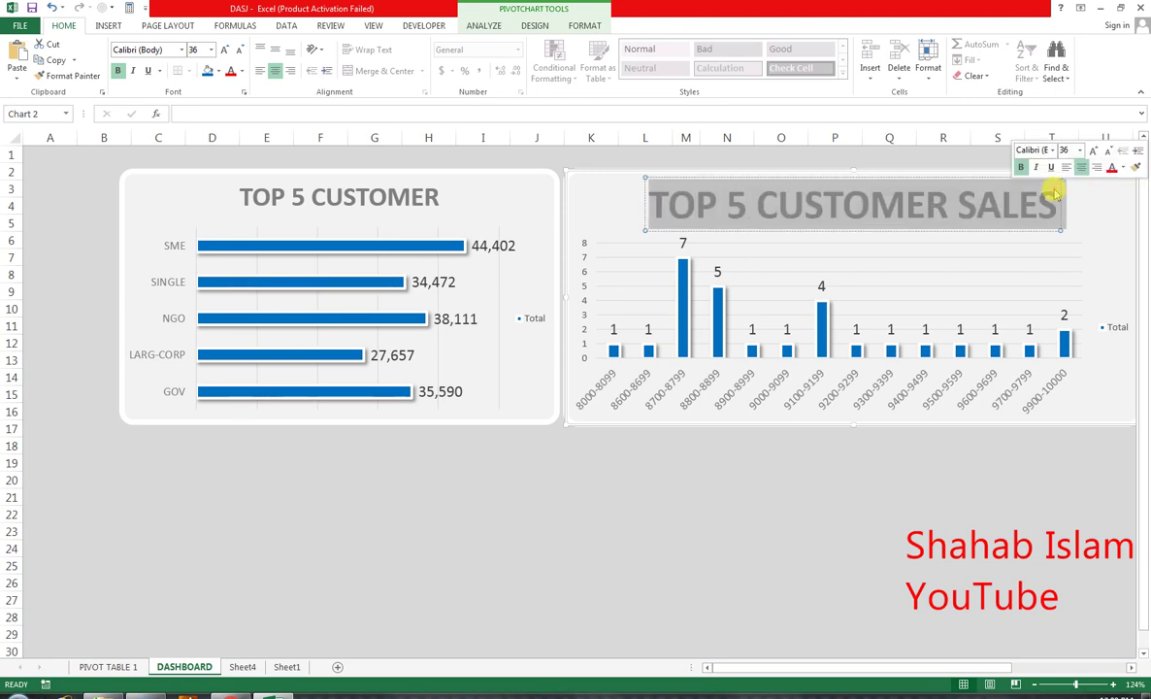
text(NO)
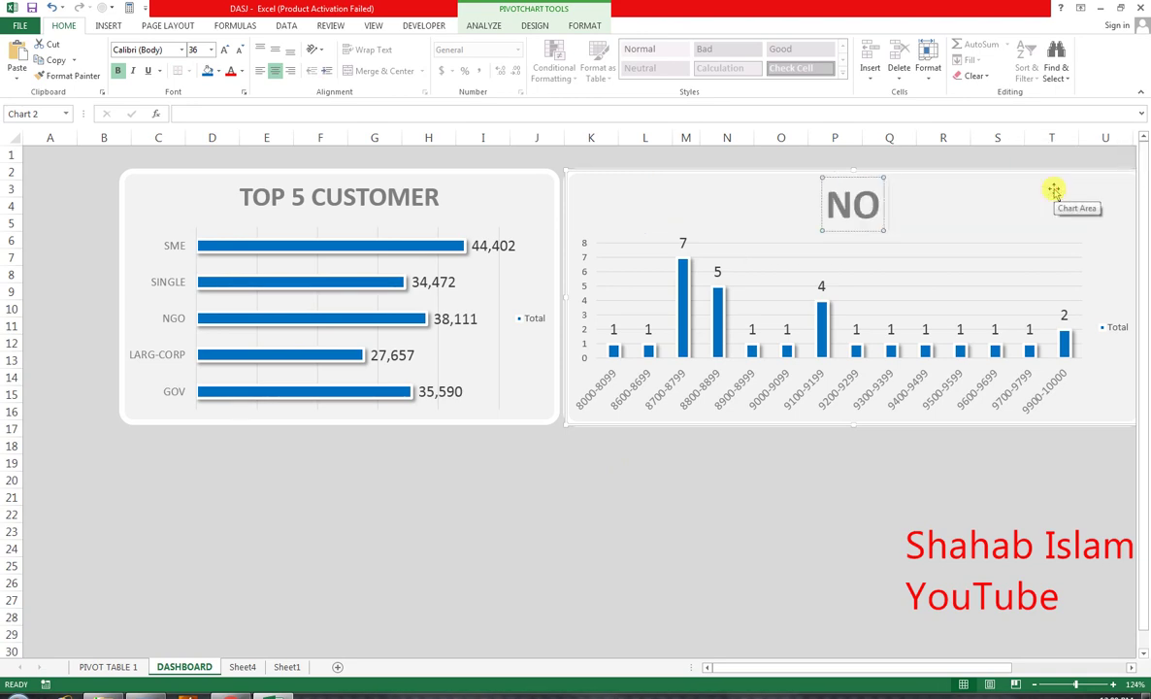
text( OF SAL)
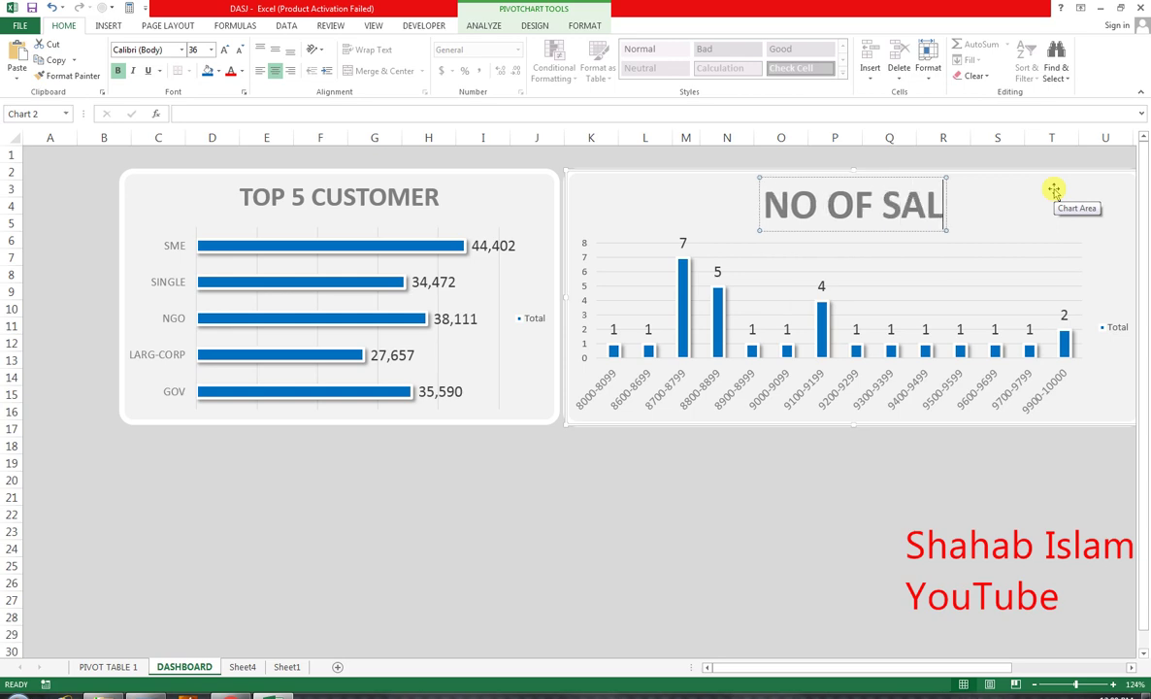
- Finish retitling the column chart on the dashboard as NO OF SALES PER GROUP
text(ES P)
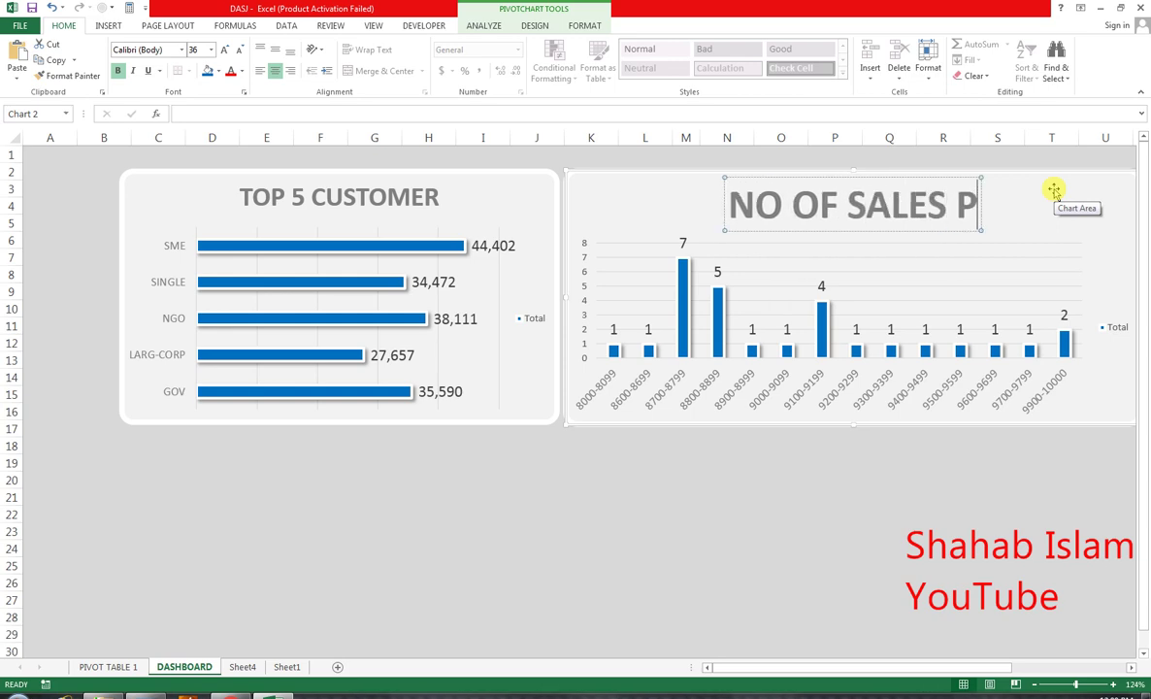
text(ER GROUP)
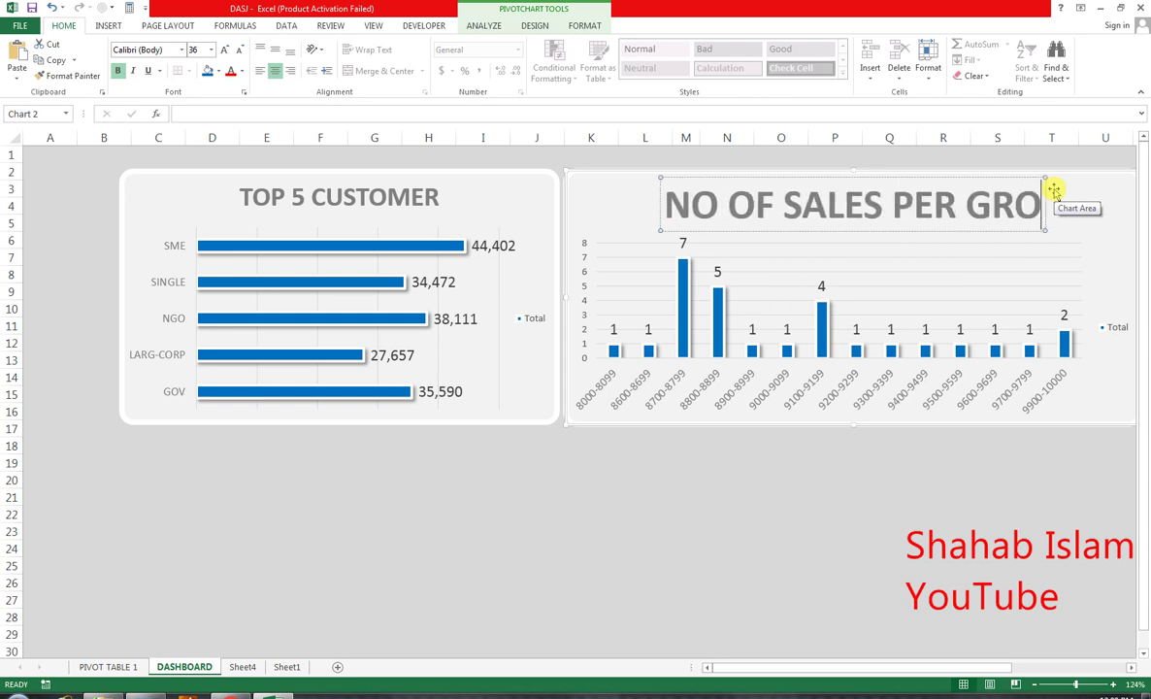
click(669, 481)
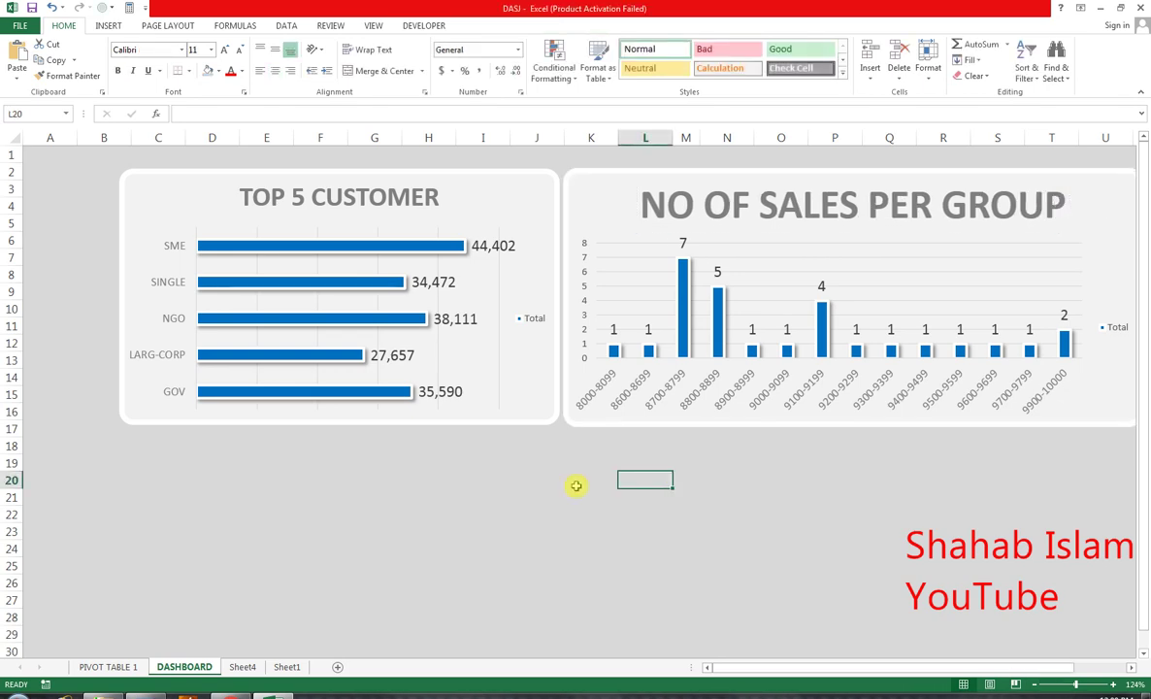
- Create a PivotTable from Table1 on Sheet1, placed on a new worksheet
click(285, 667)
click(106, 25)
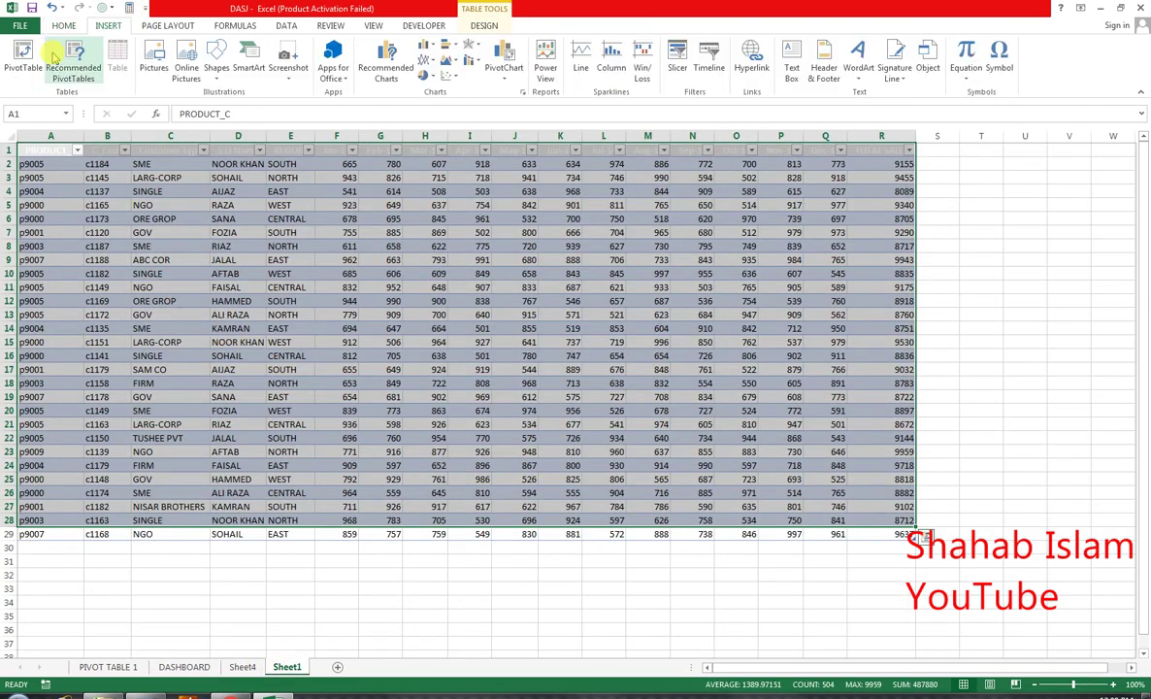
click(29, 60)
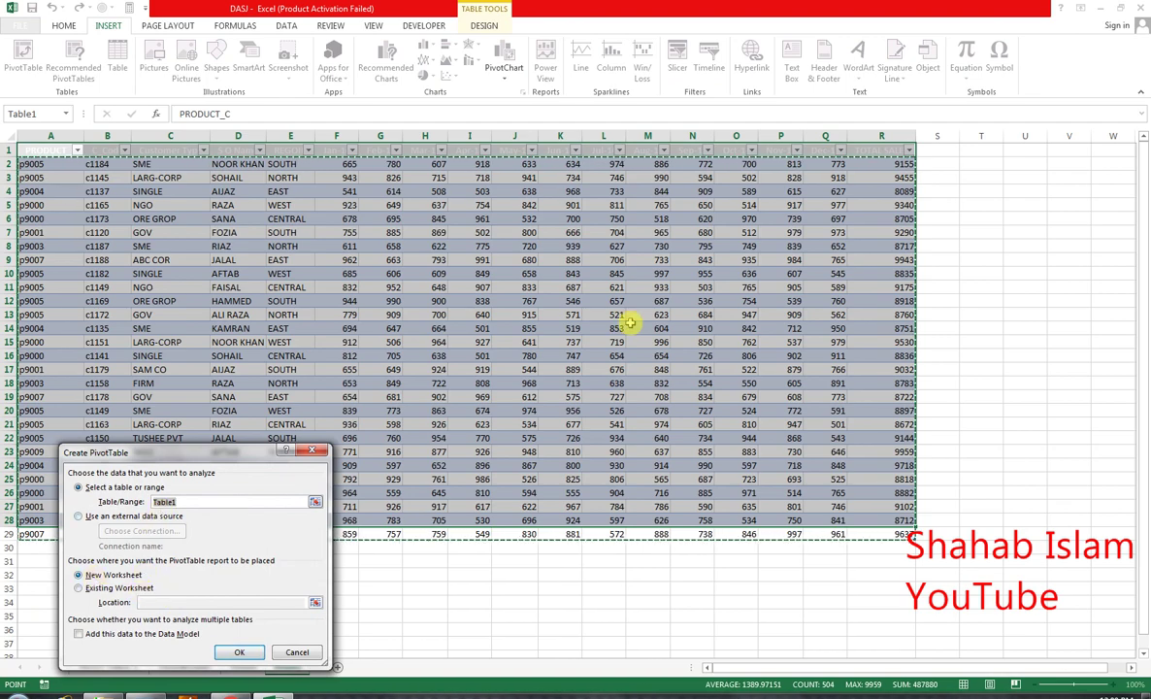
click(240, 652)
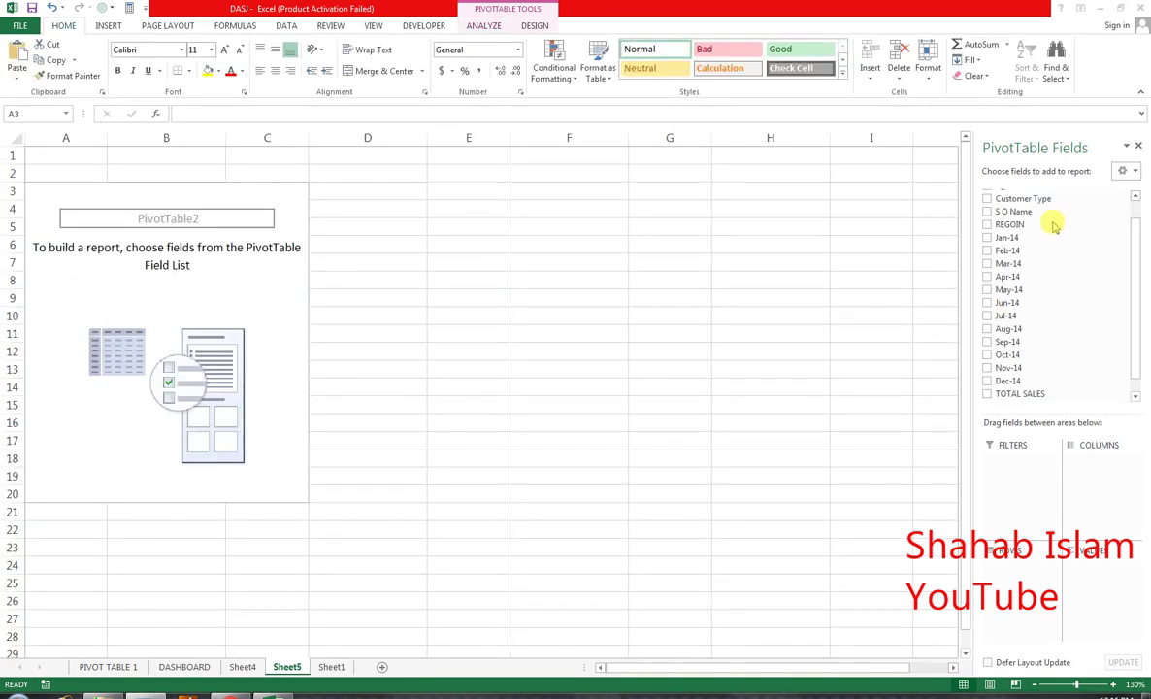
- Lay out the PivotTable with S O Name as rows and TOTAL SALES as values
click(1017, 216)
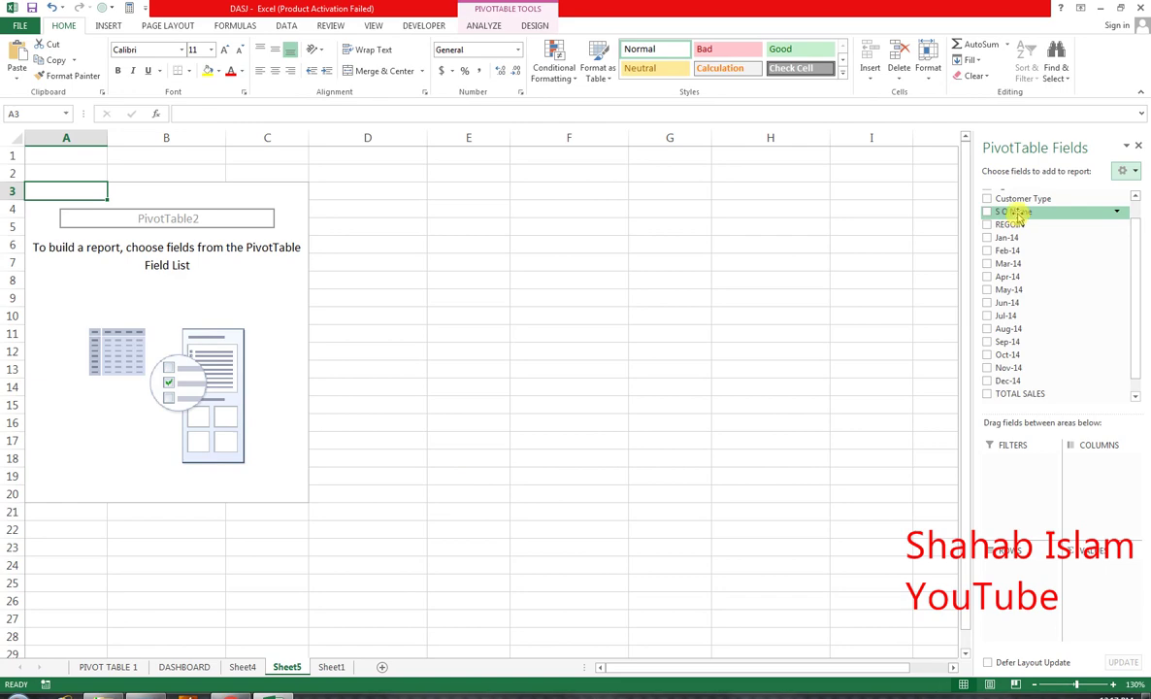
drag(1013, 216, 1009, 573)
drag(1036, 390, 1084, 576)
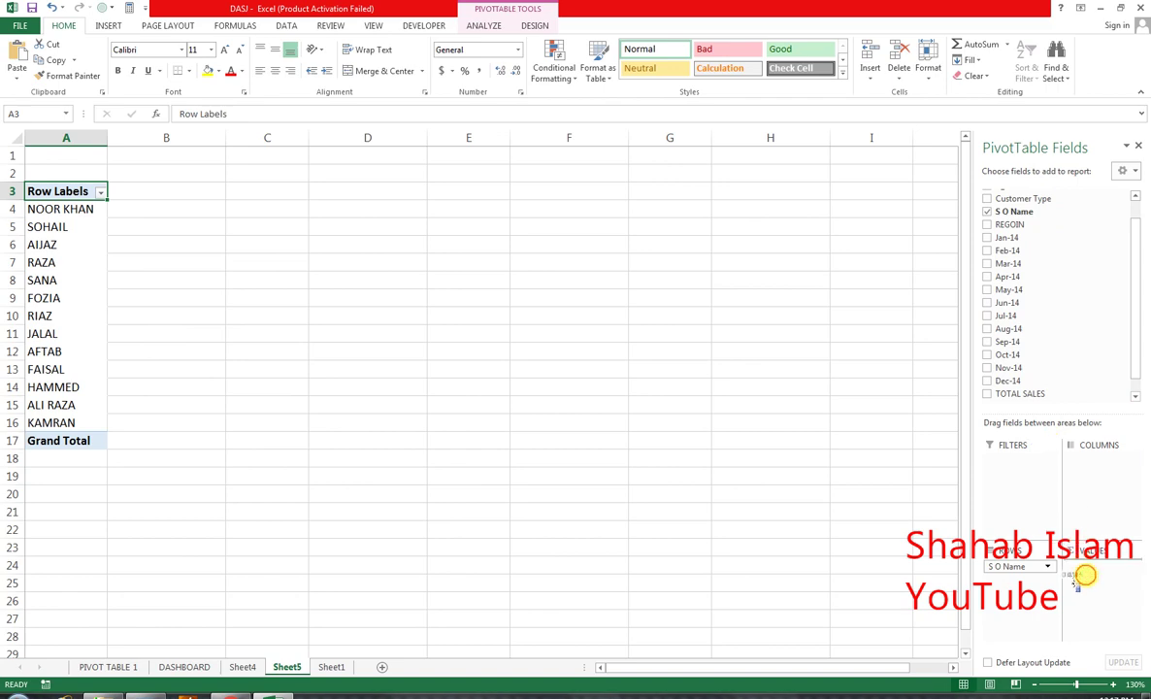
drag(1084, 576, 1084, 573)
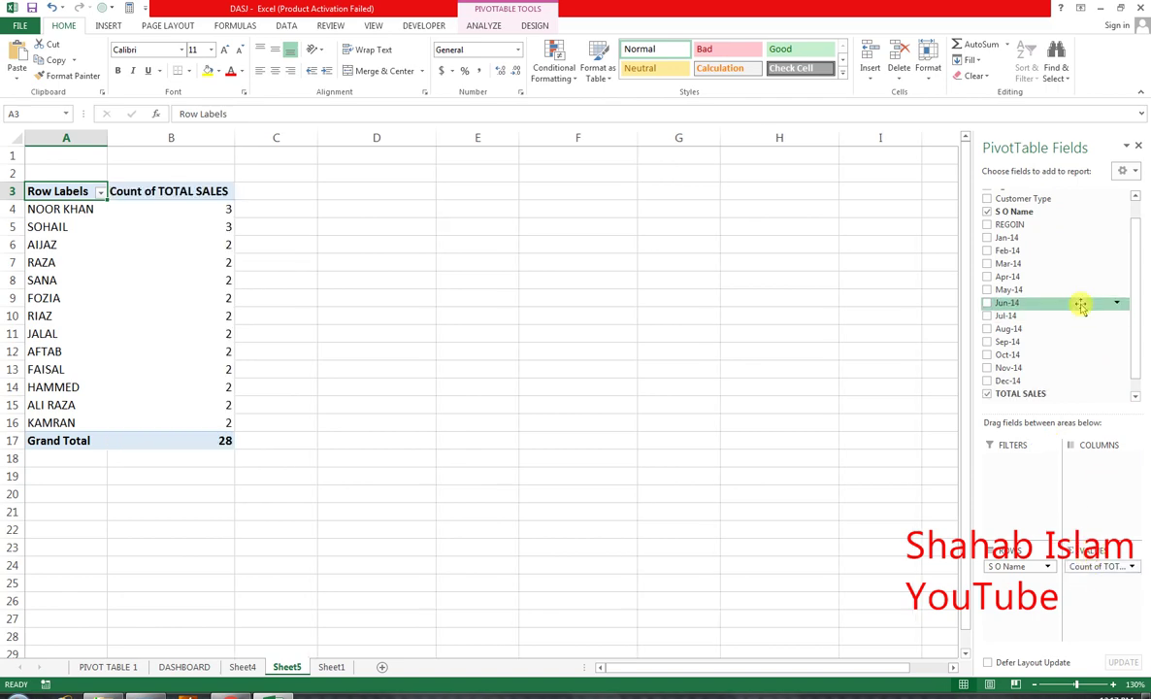
- Summarize the TOTAL SALES field by Sum and add Jan-14 as a second value field
right_click(226, 441)
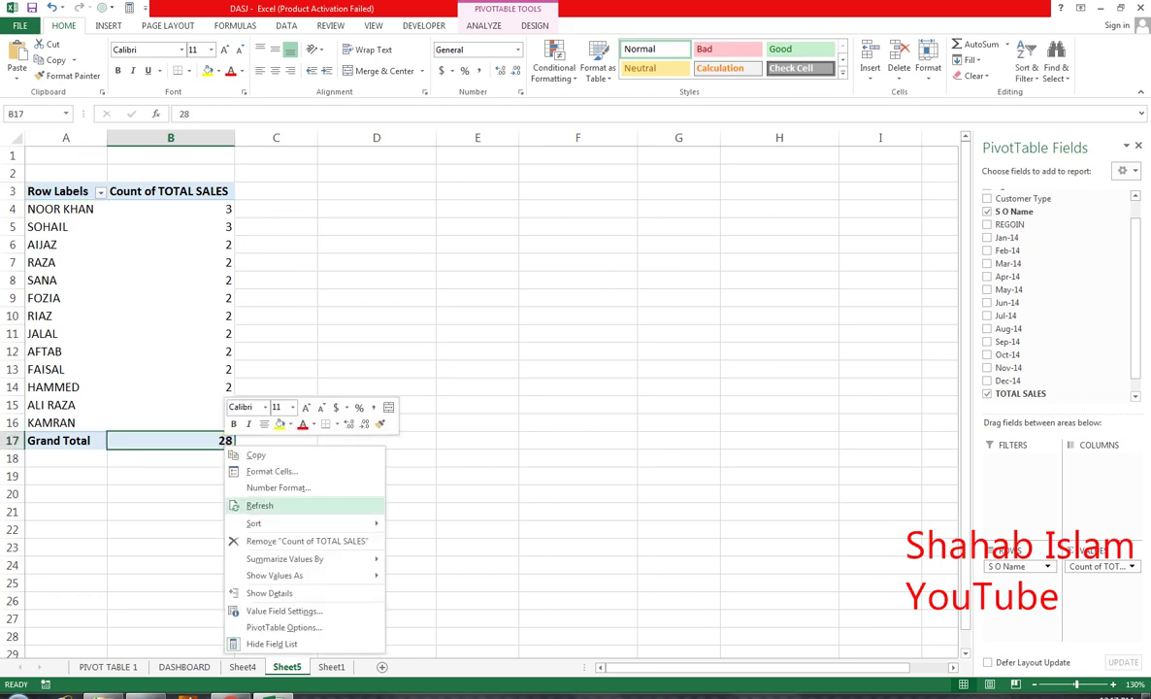
click(299, 611)
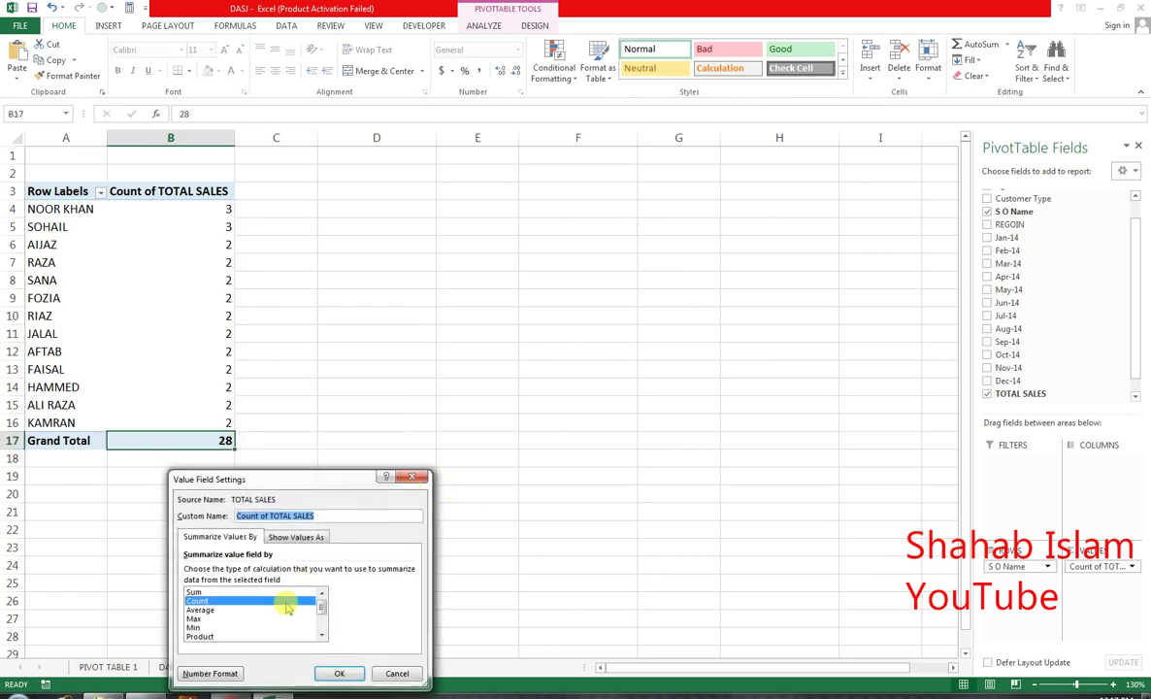
click(254, 592)
click(344, 673)
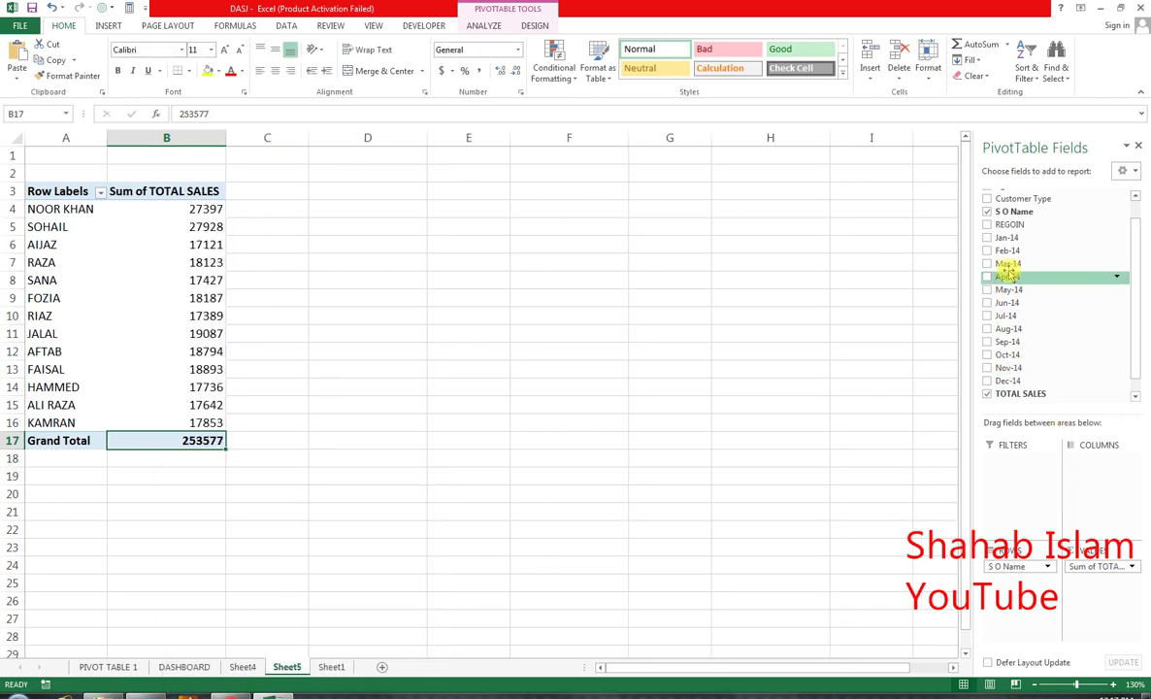
drag(1016, 239, 1104, 605)
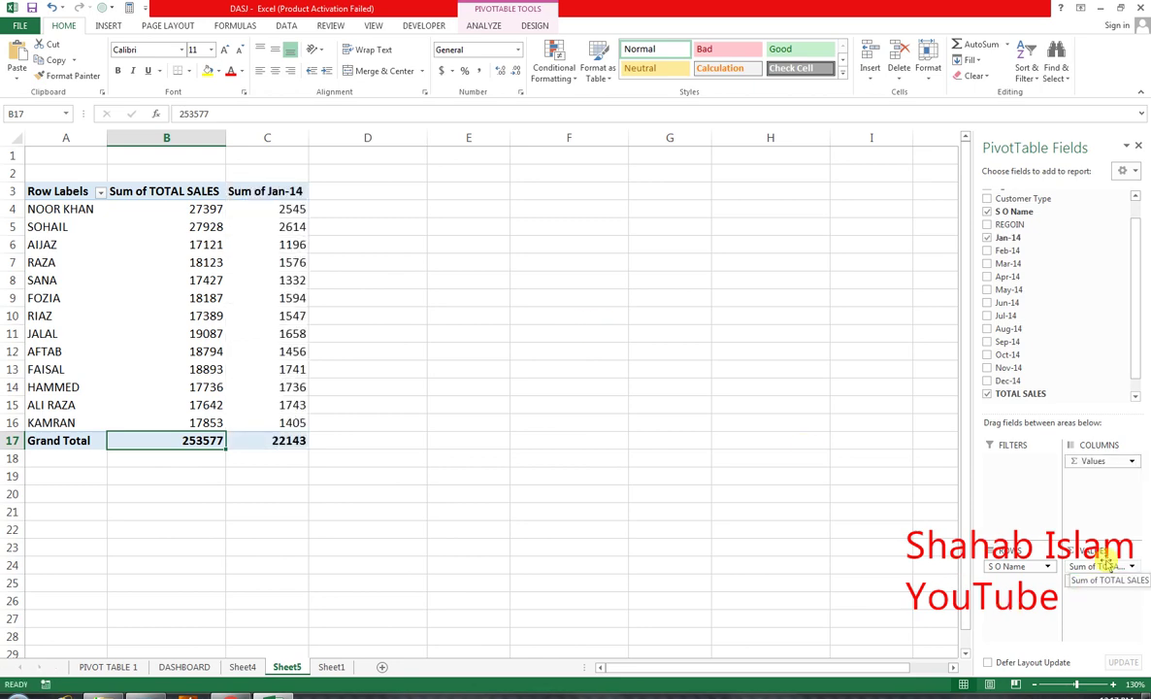
- Insert a clustered column PivotChart from the PivotTable and enlarge it to about 3.32" high by 8.86" wide
click(147, 210)
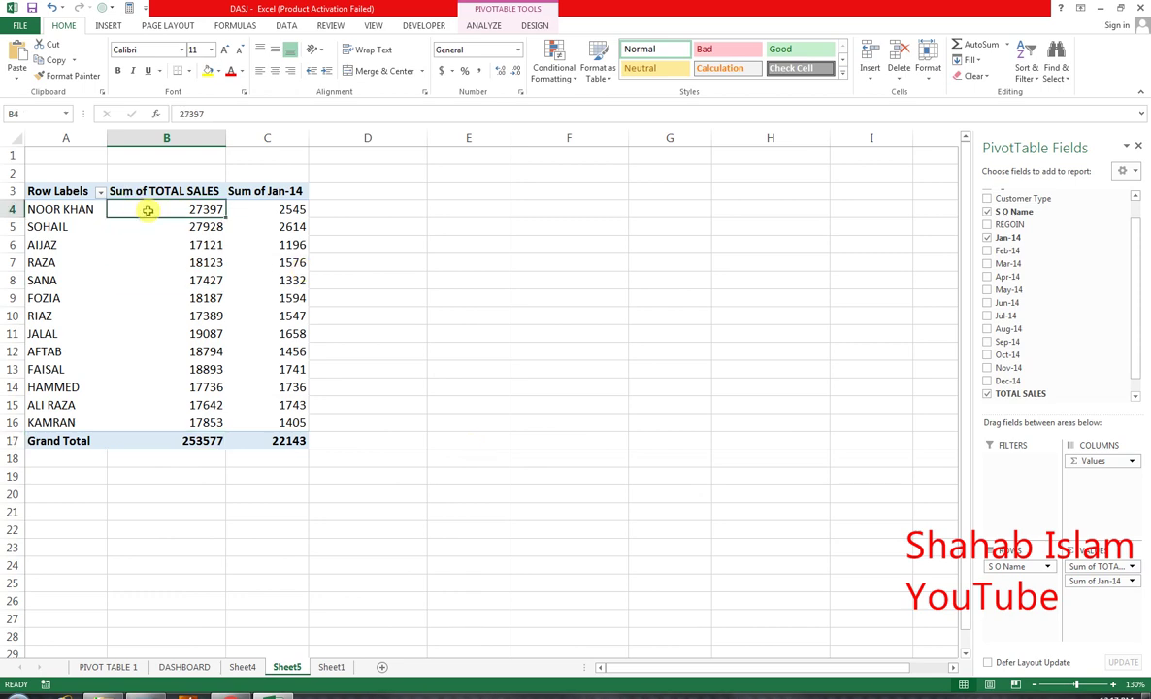
click(483, 27)
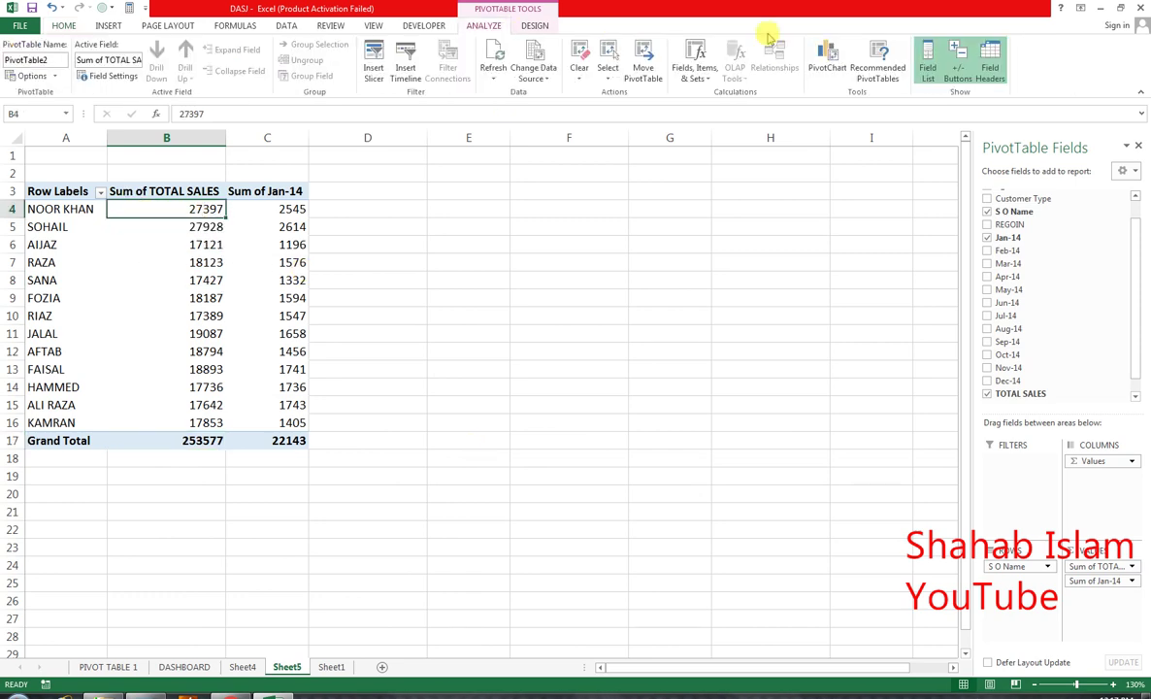
click(827, 56)
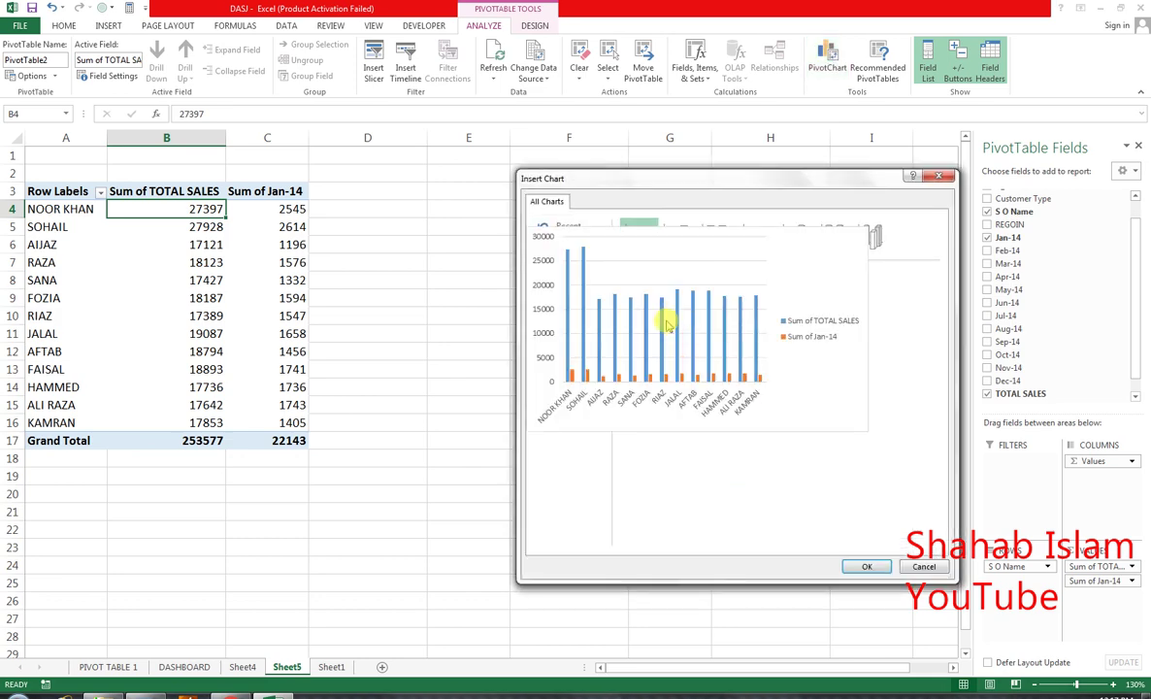
click(868, 567)
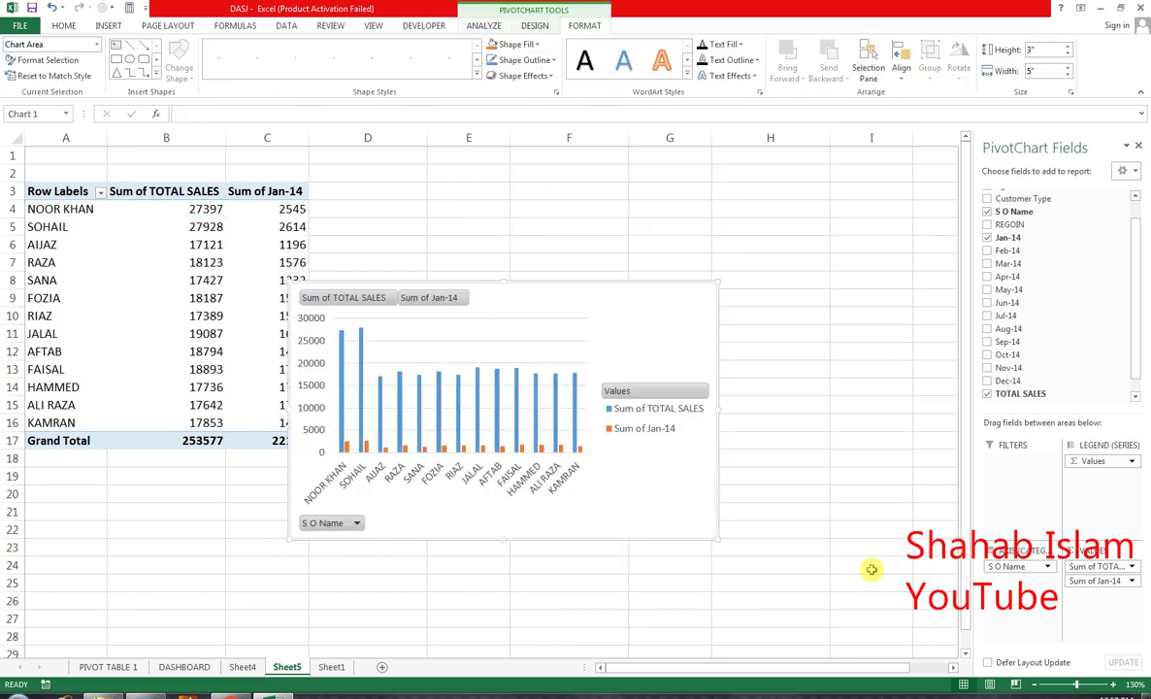
drag(718, 282, 840, 259)
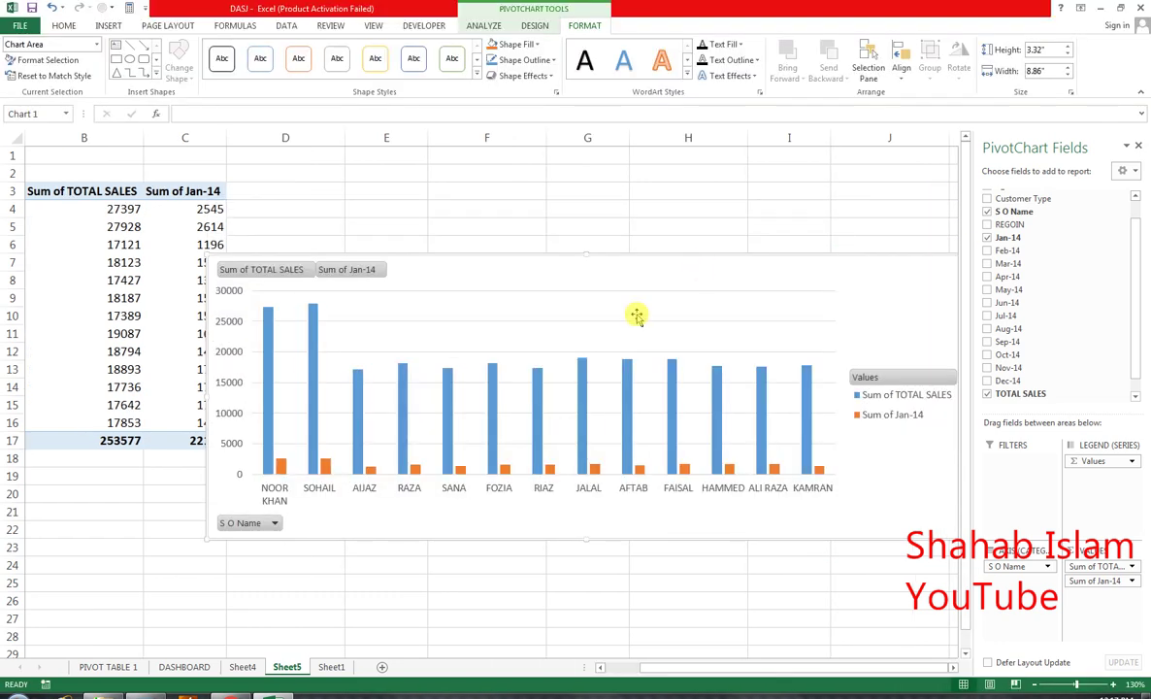
- Plot the Sum of Jan-14 series on the secondary axis
click(552, 468)
right_click(553, 468)
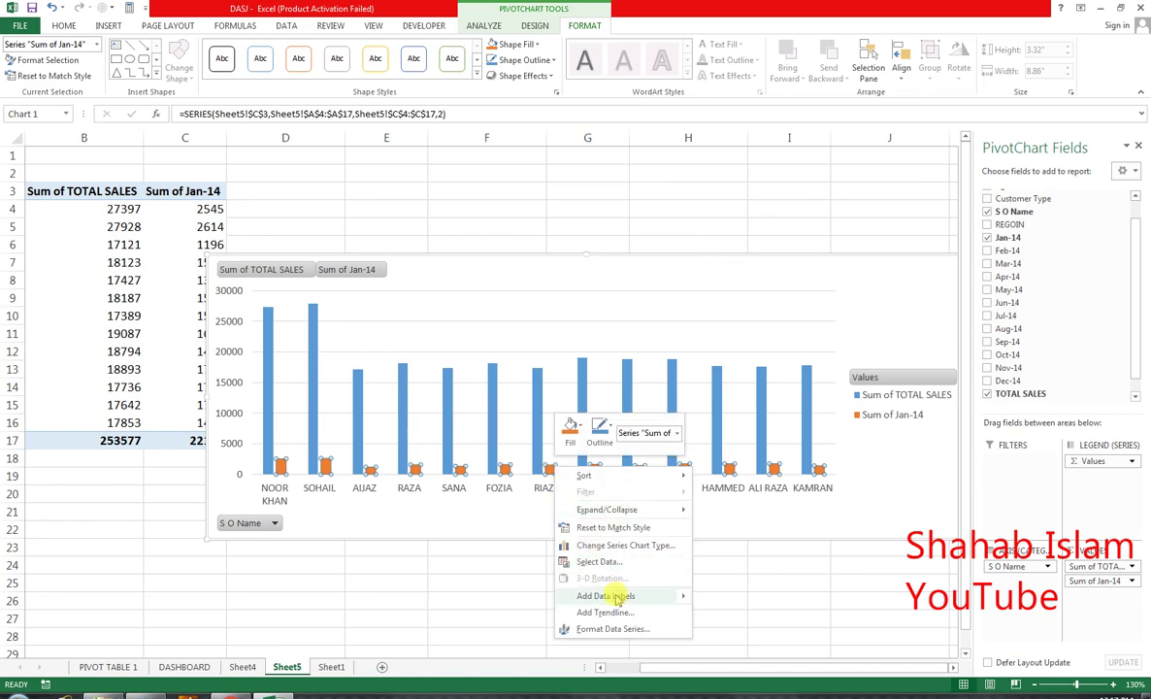
mouse_move(606, 595)
click(613, 628)
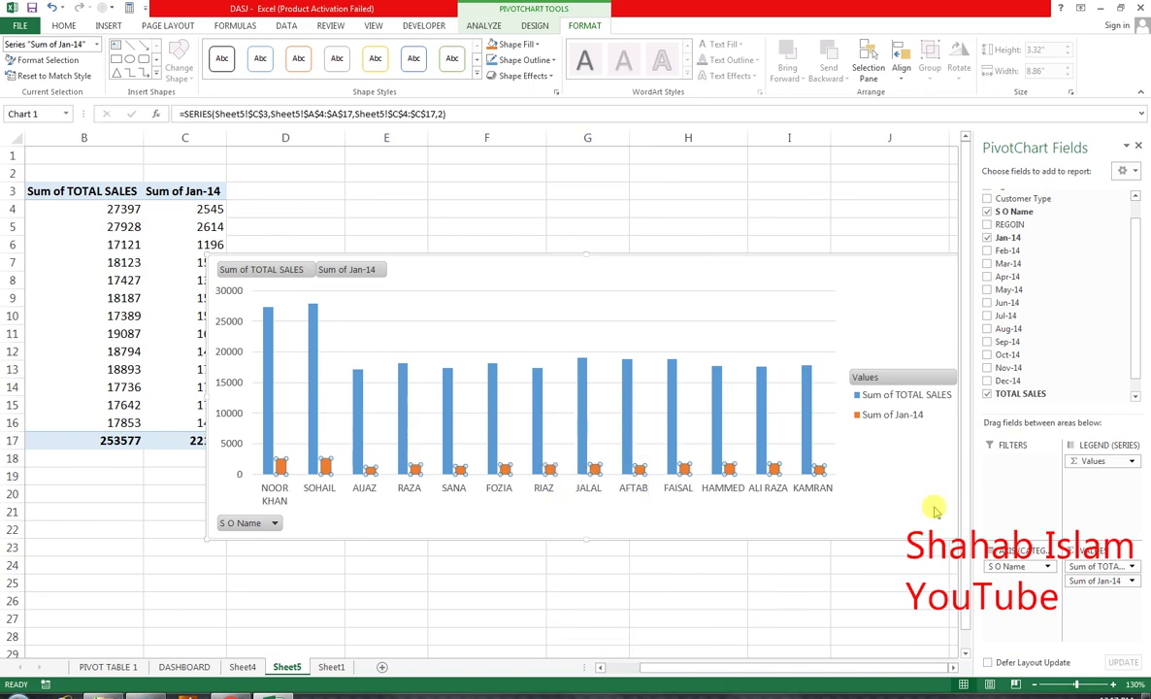
click(992, 274)
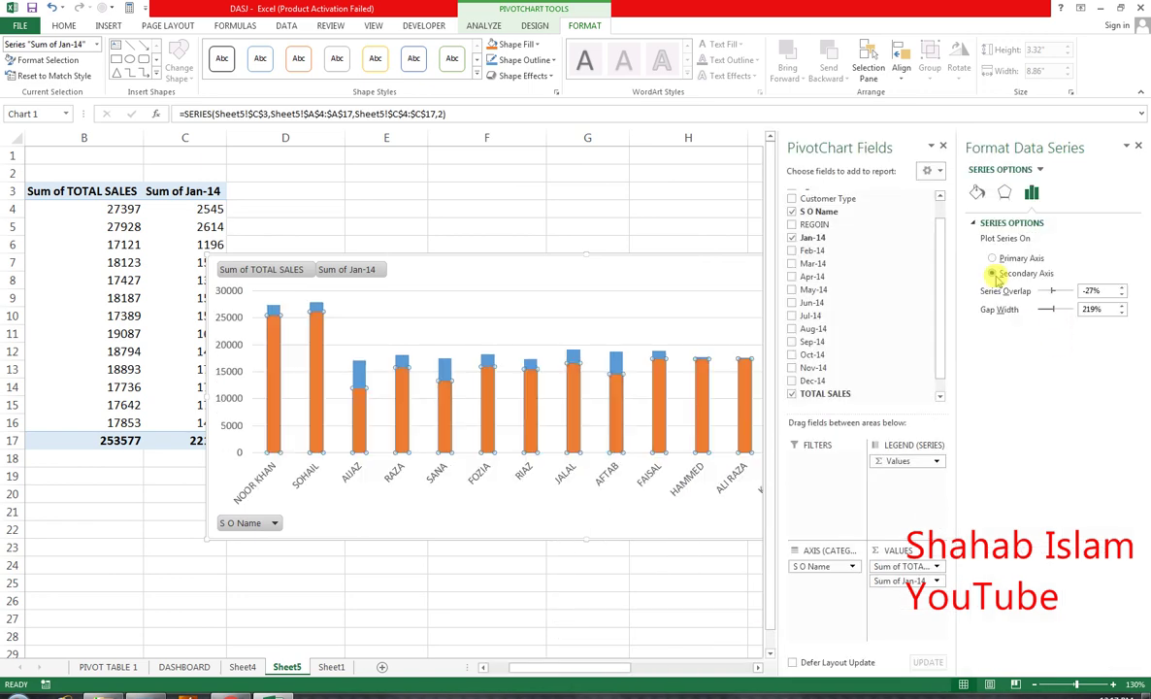
- Change the Sum of Jan-14 series to a Stacked Line with Markers chart type, keeping TOTAL SALES as clustered columns
right_click(702, 388)
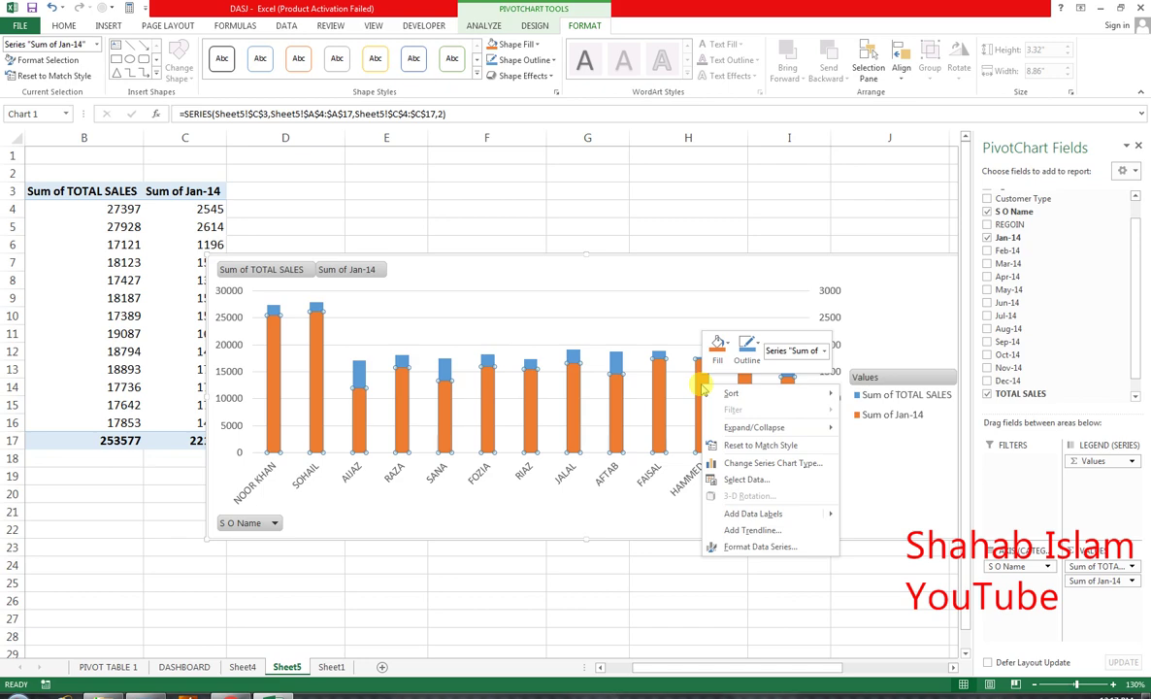
click(755, 464)
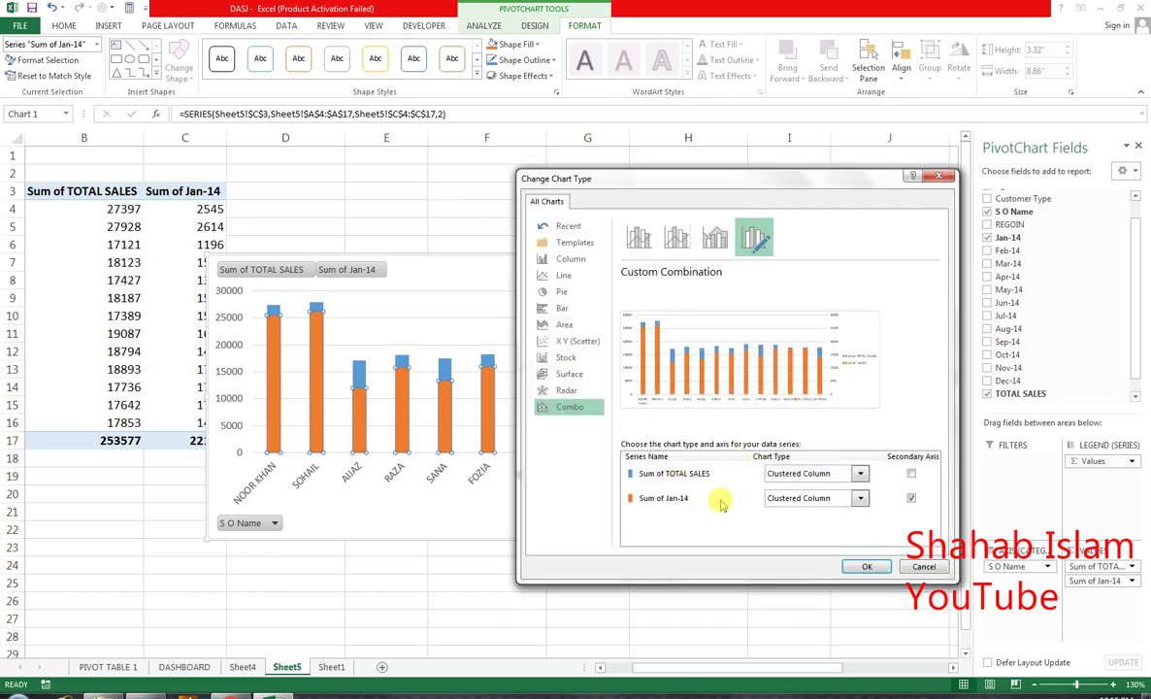
click(859, 497)
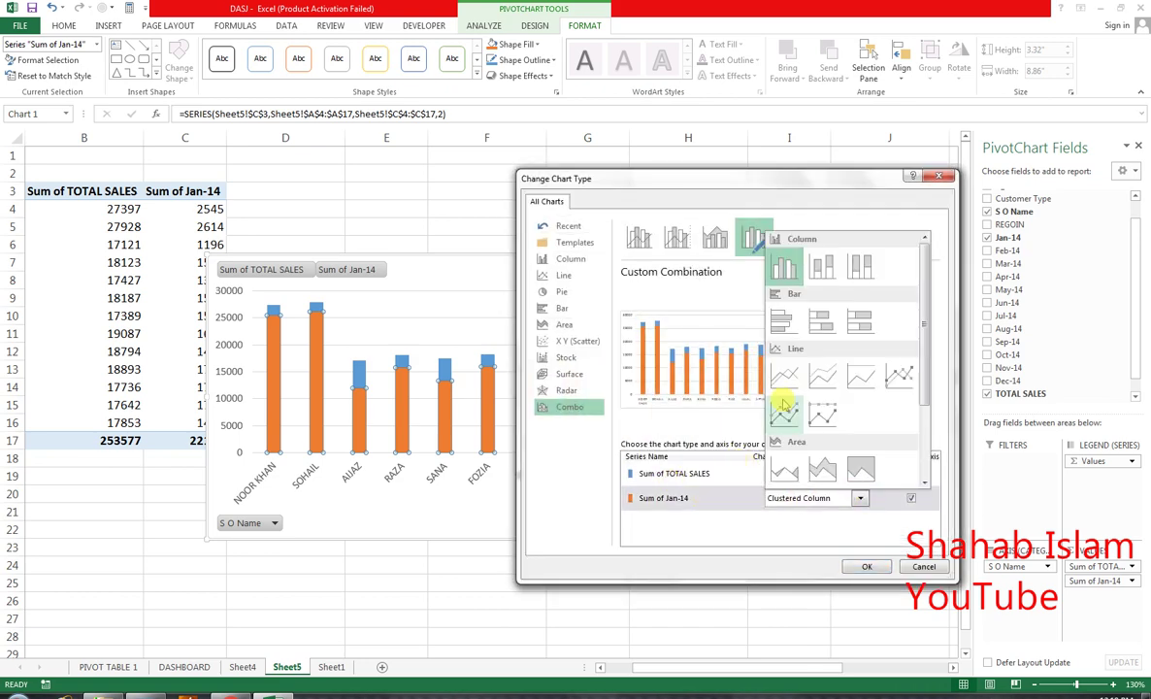
click(782, 402)
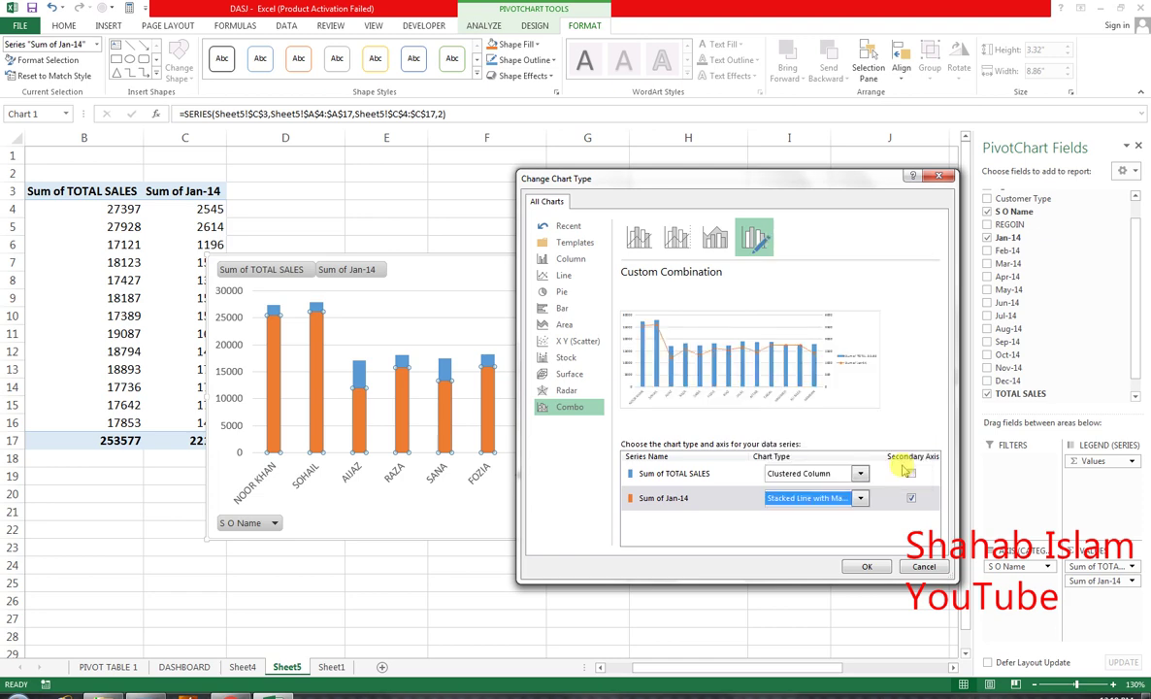
click(867, 566)
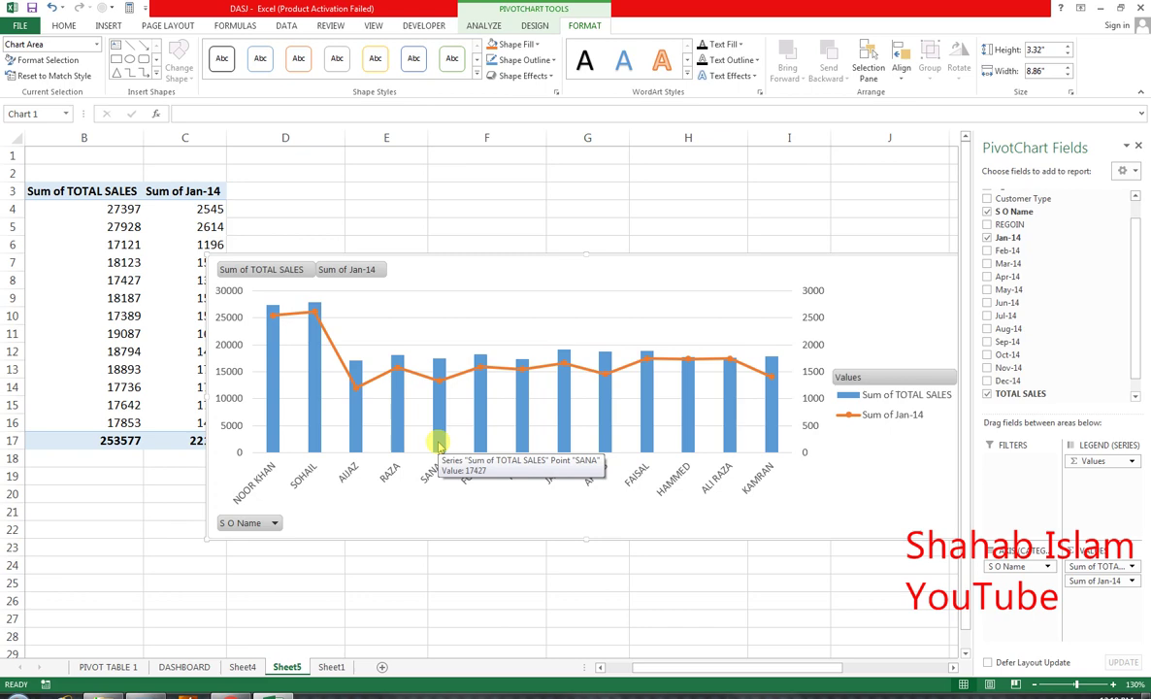
- Format the primary vertical axis labels with the dark blue-gray theme text colour and font size 10
key(ctrl+q)
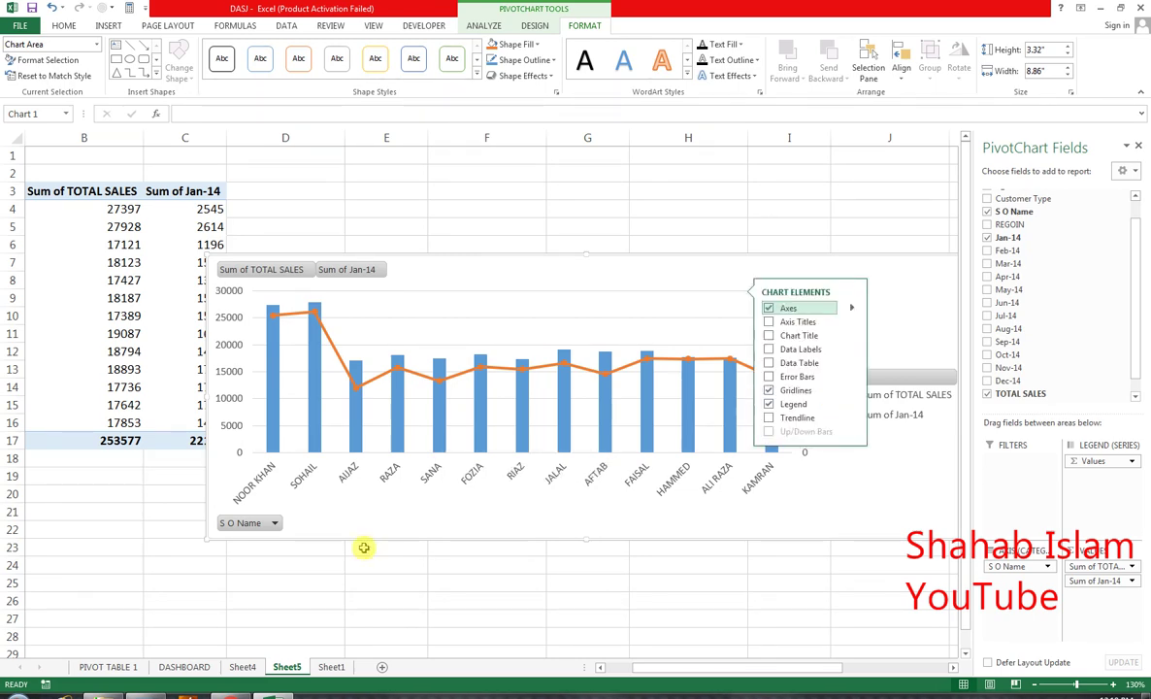
click(214, 320)
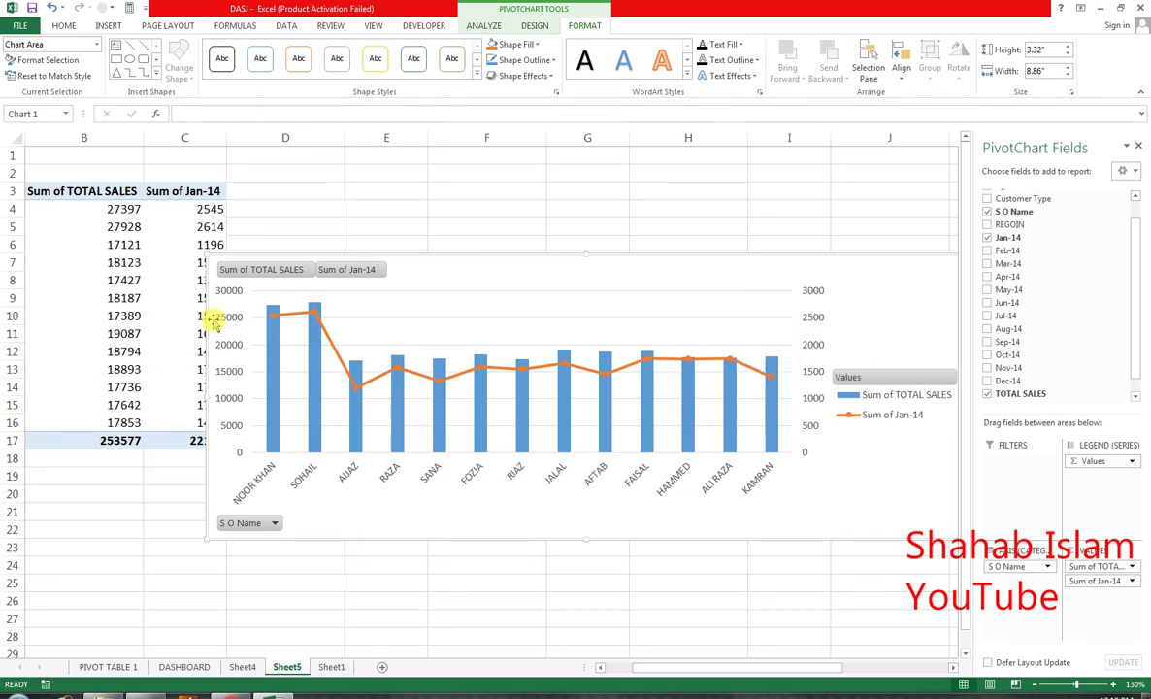
click(225, 318)
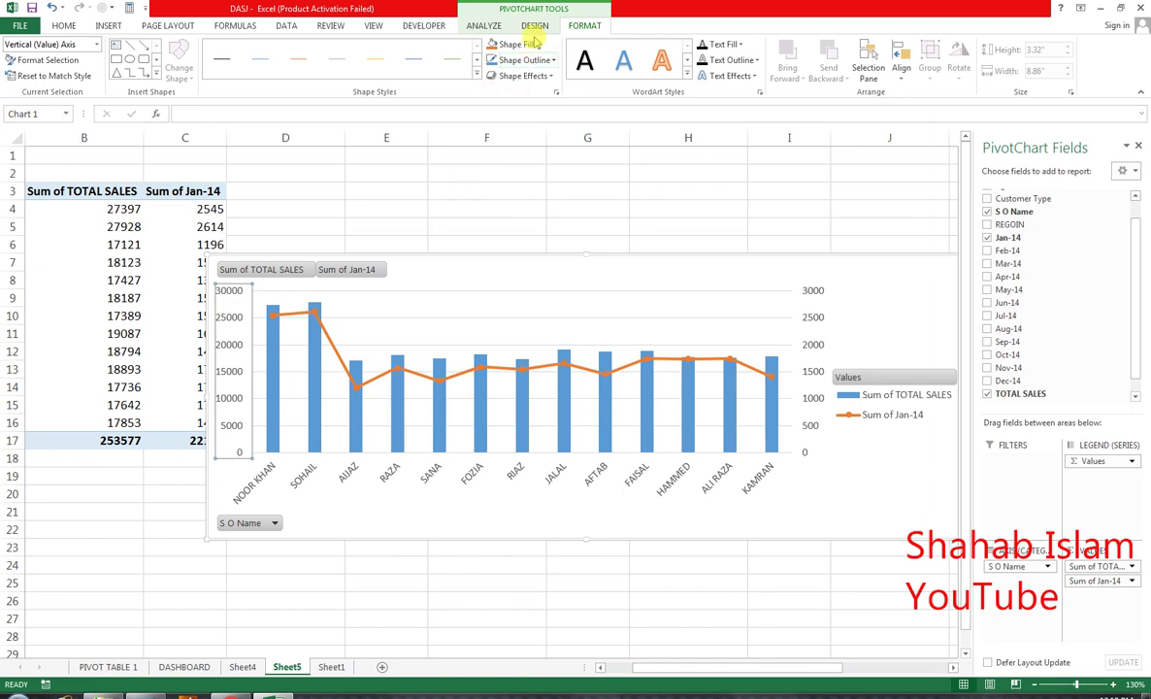
click(740, 44)
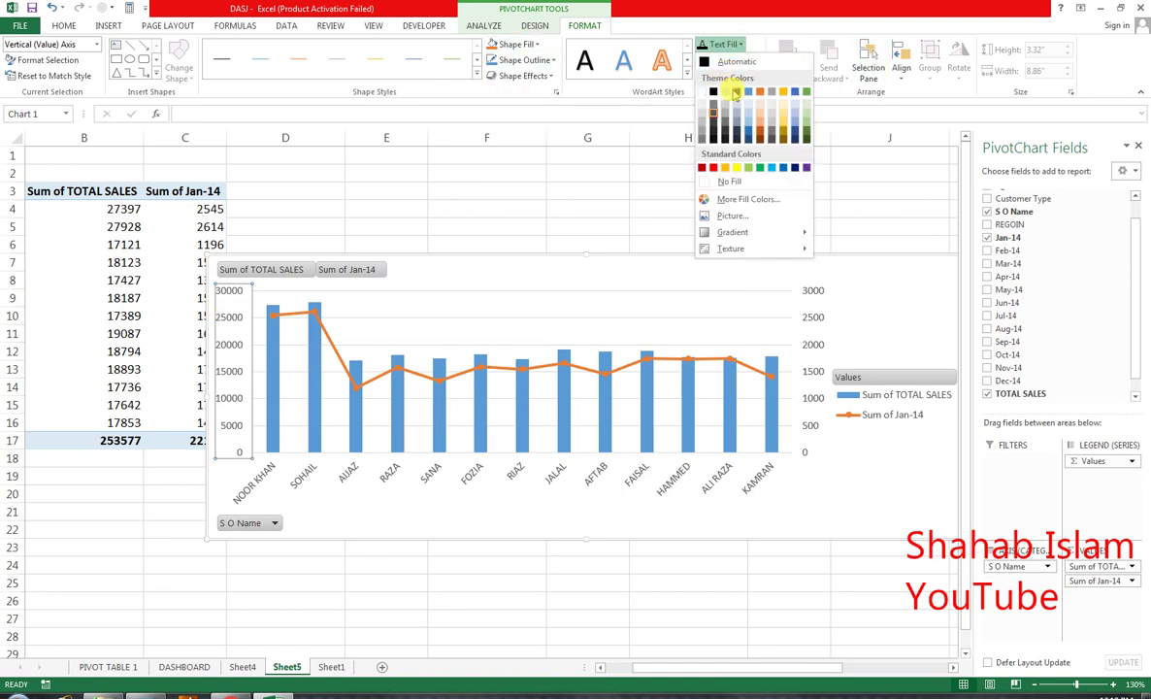
click(737, 92)
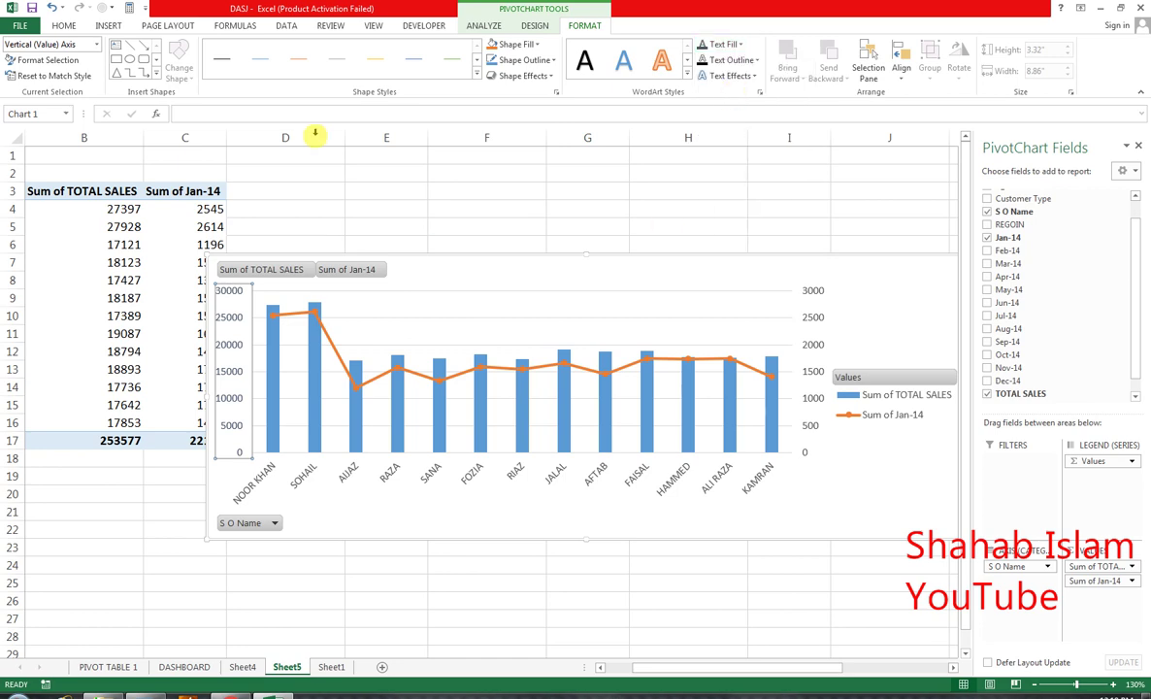
click(64, 25)
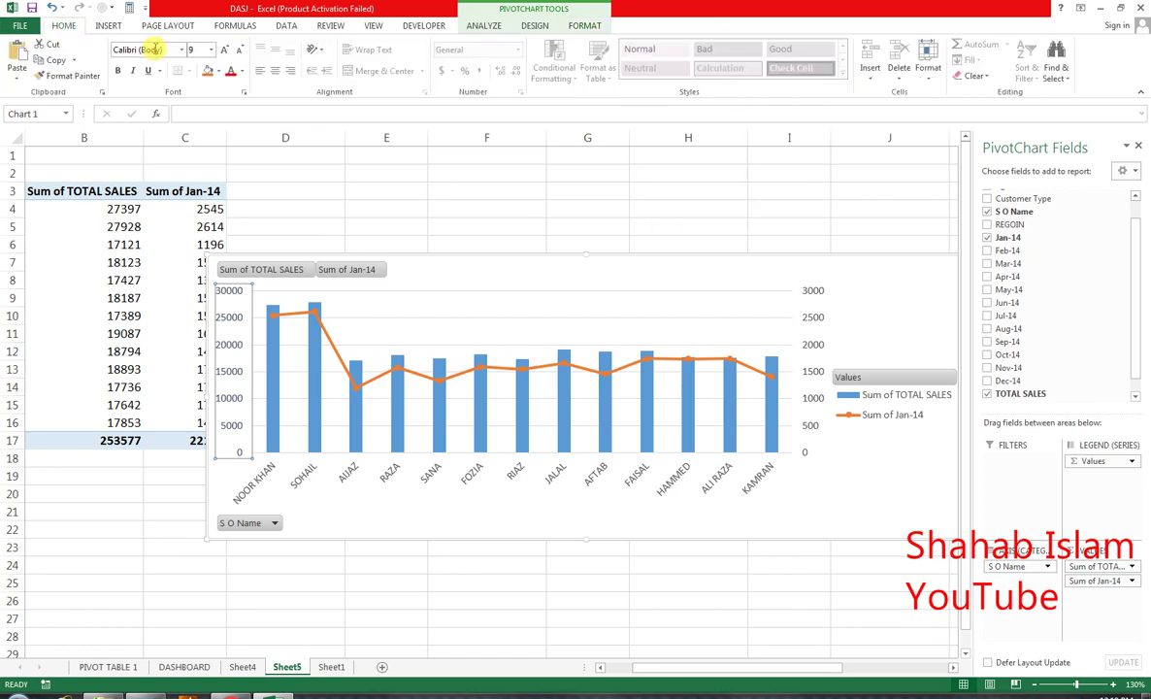
click(222, 50)
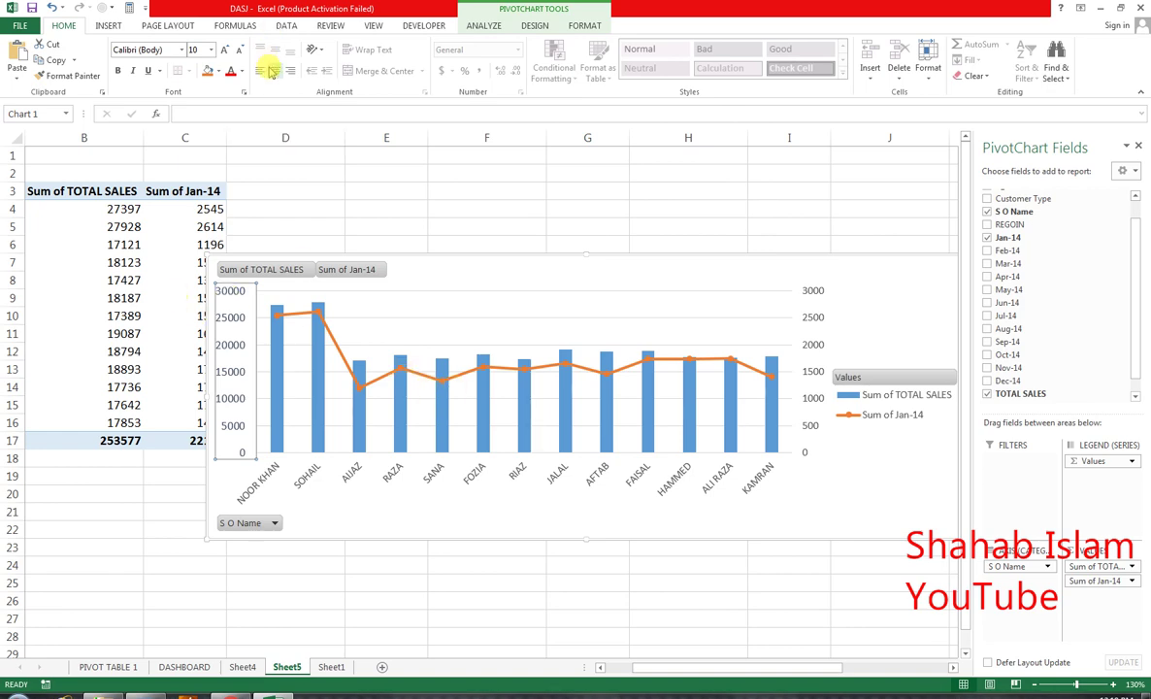
- Hide all field buttons on the PivotChart
right_click(289, 270)
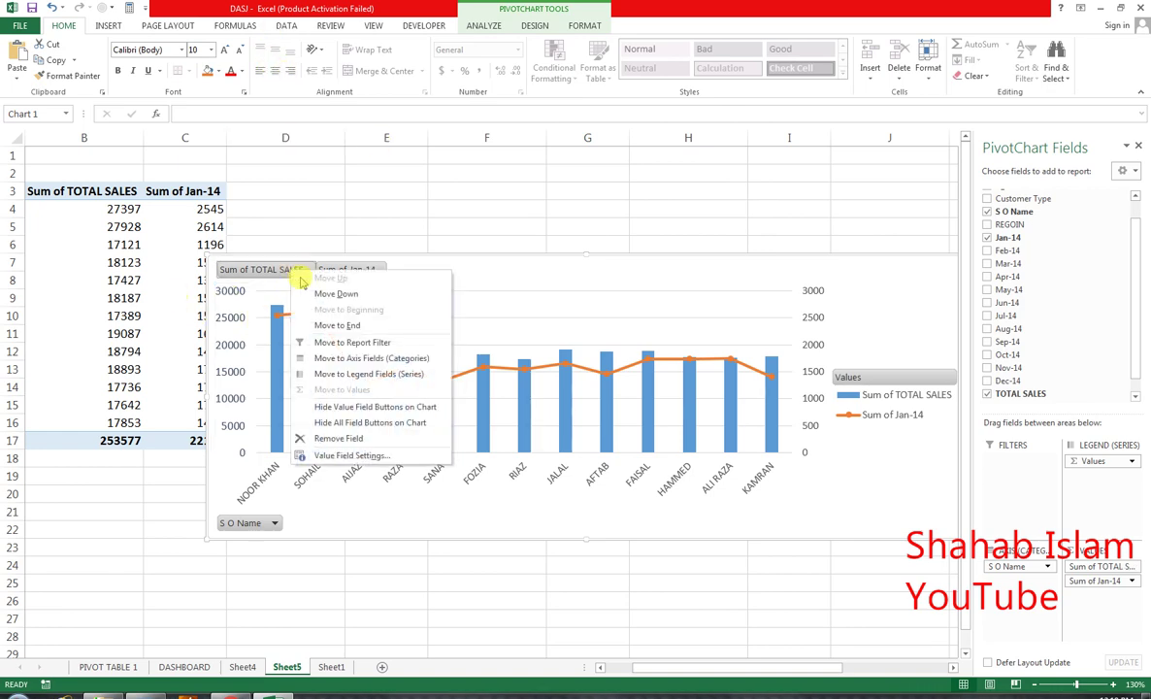
click(335, 422)
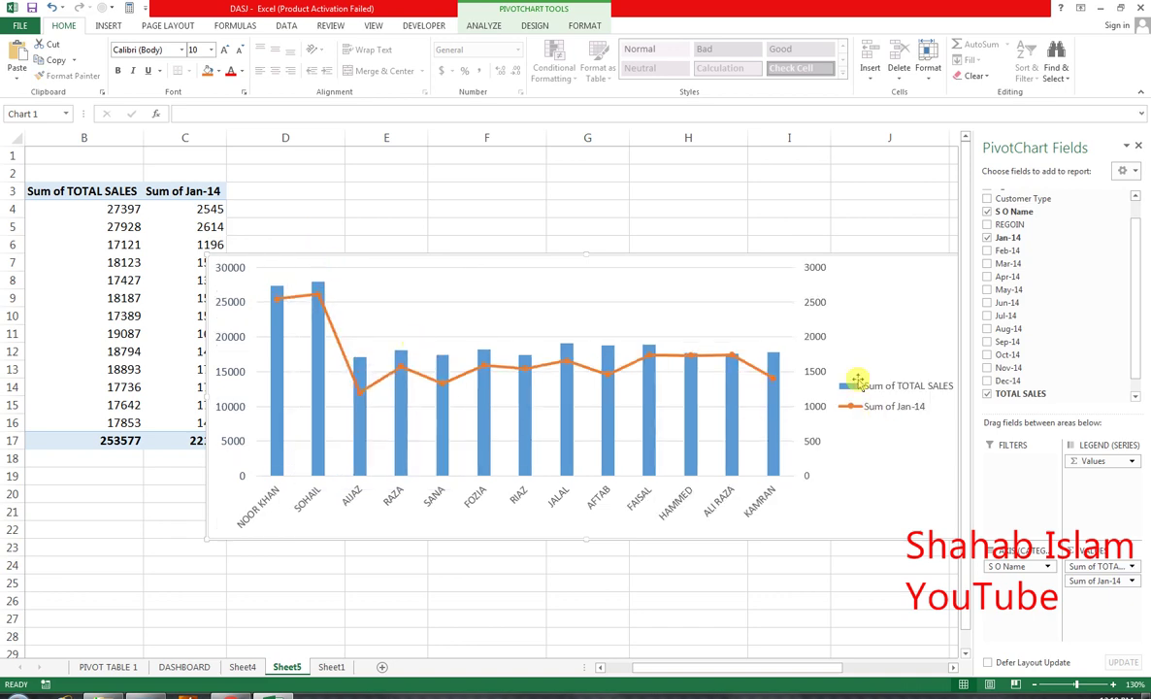
click(670, 455)
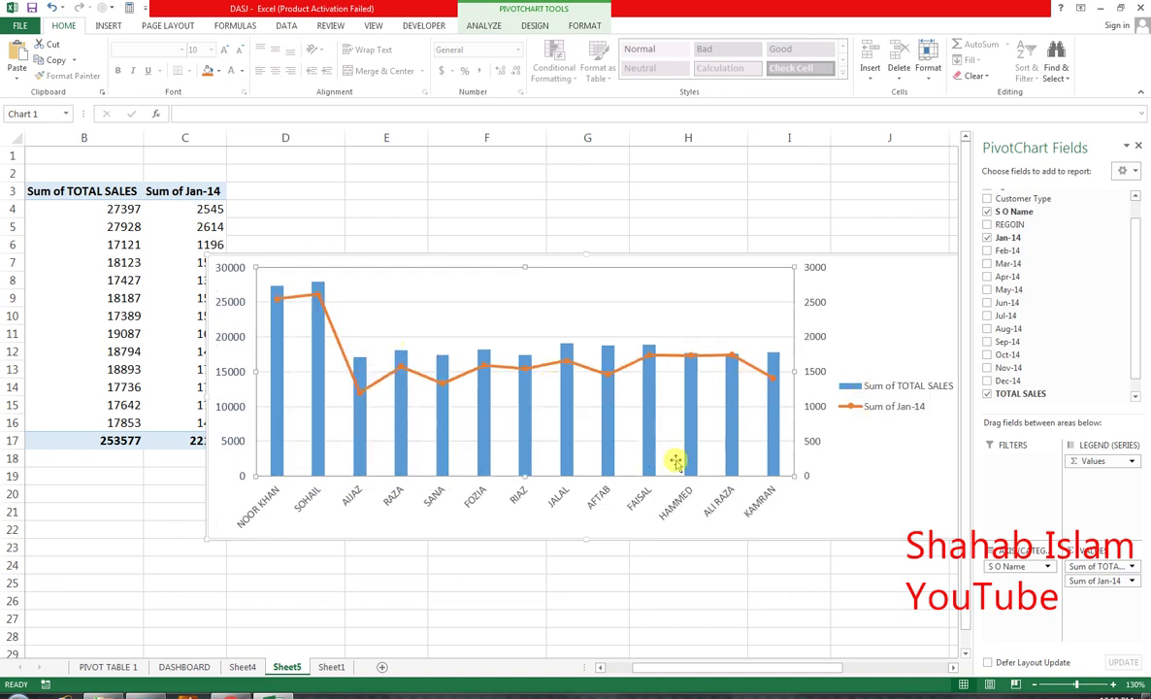
click(470, 222)
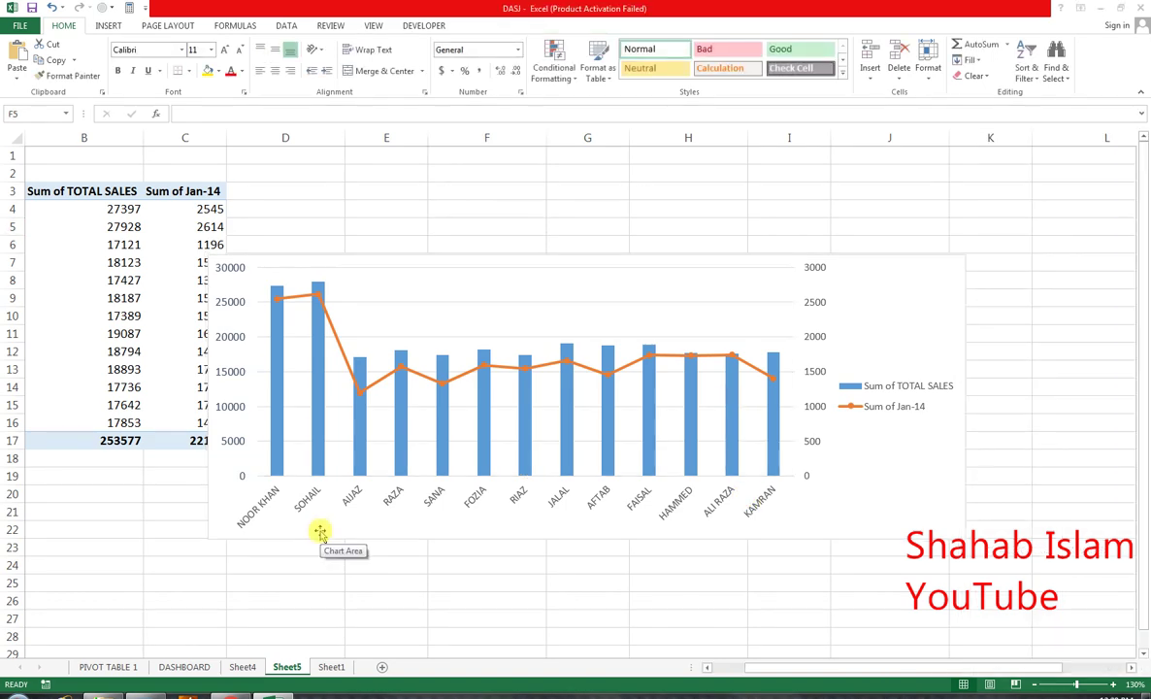
- Add an axis title to the primary vertical axis of the PivotChart
click(237, 384)
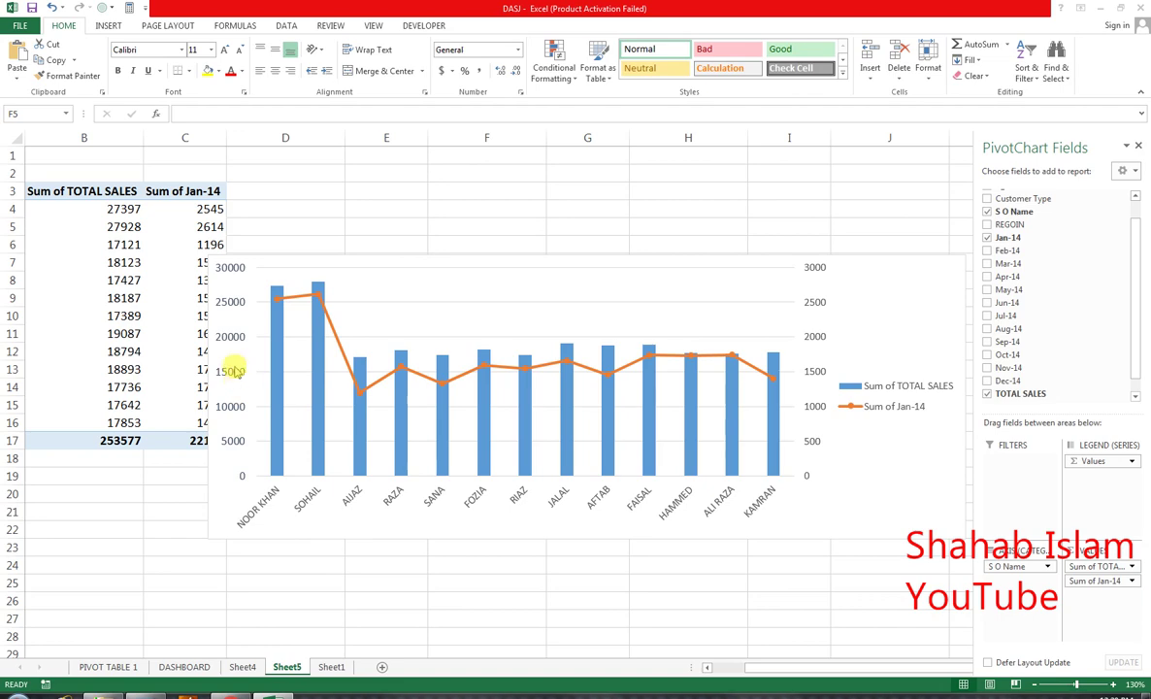
click(231, 286)
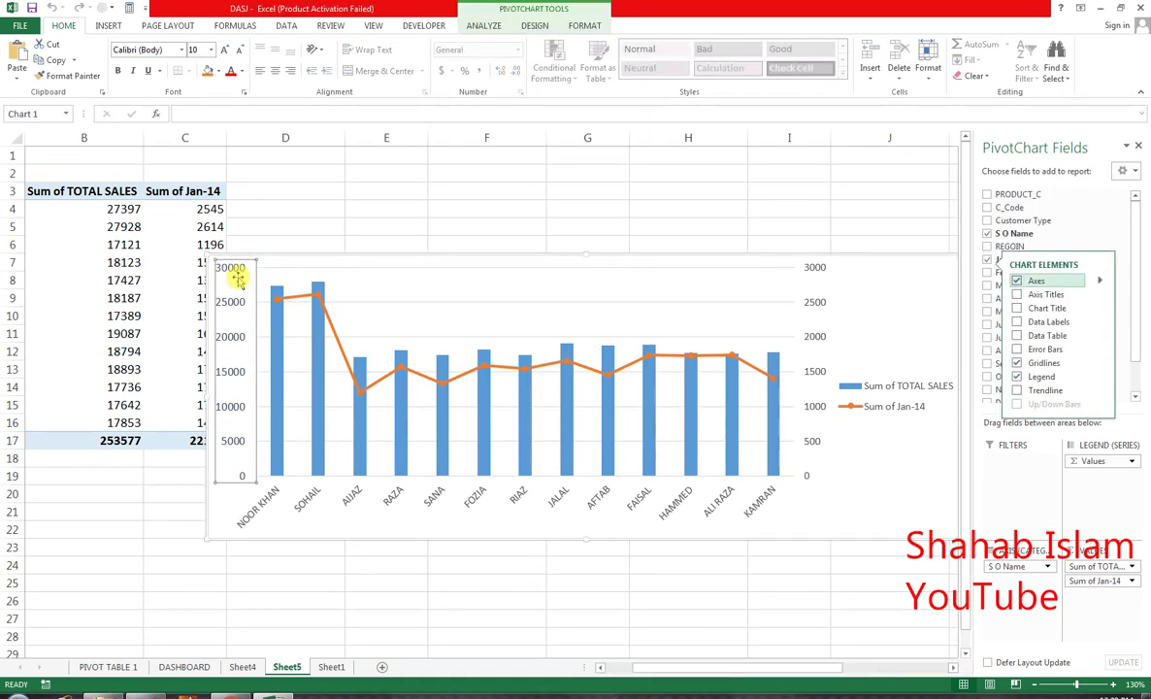
click(483, 26)
click(531, 26)
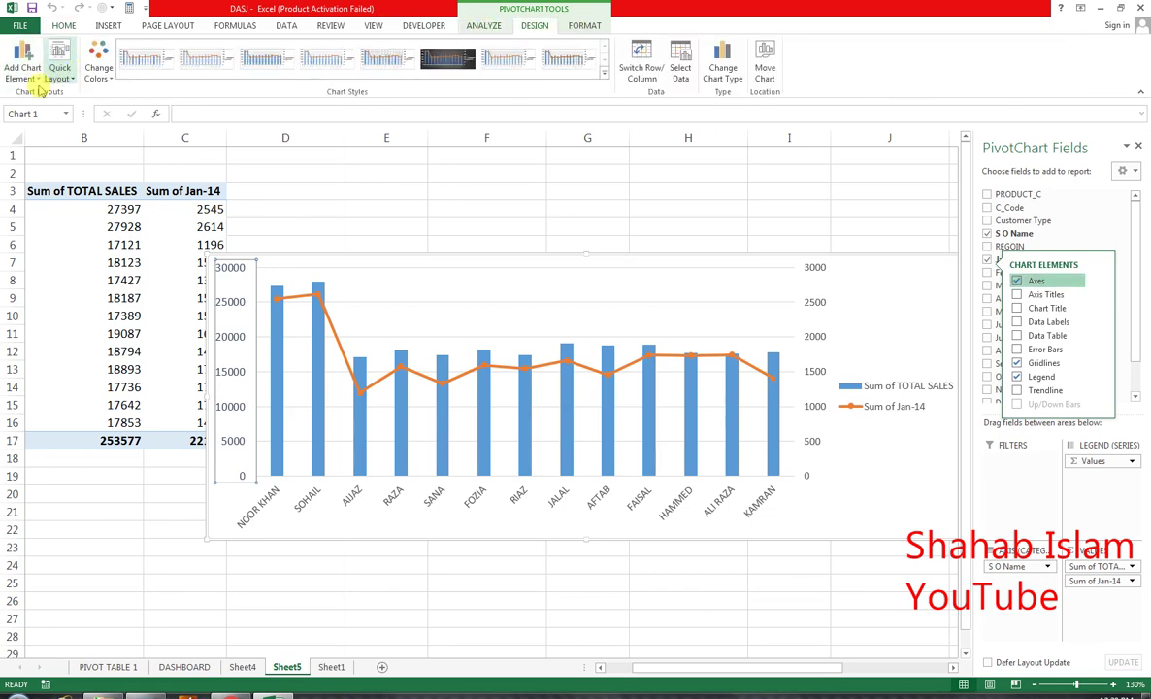
click(36, 81)
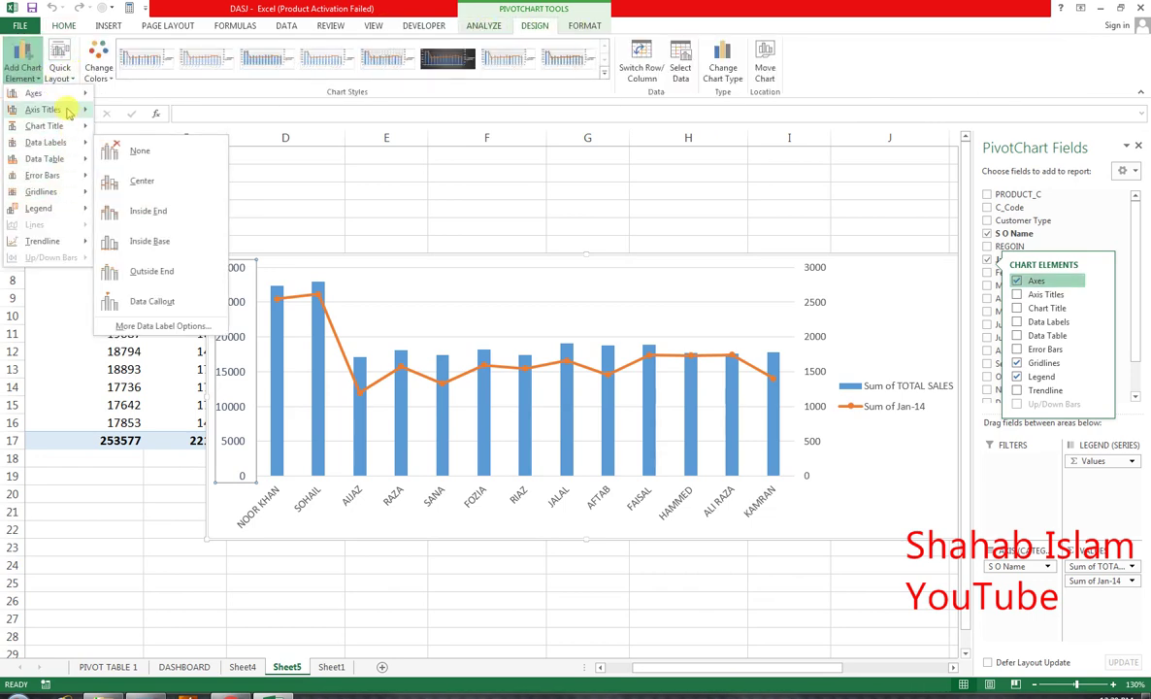
mouse_move(78, 109)
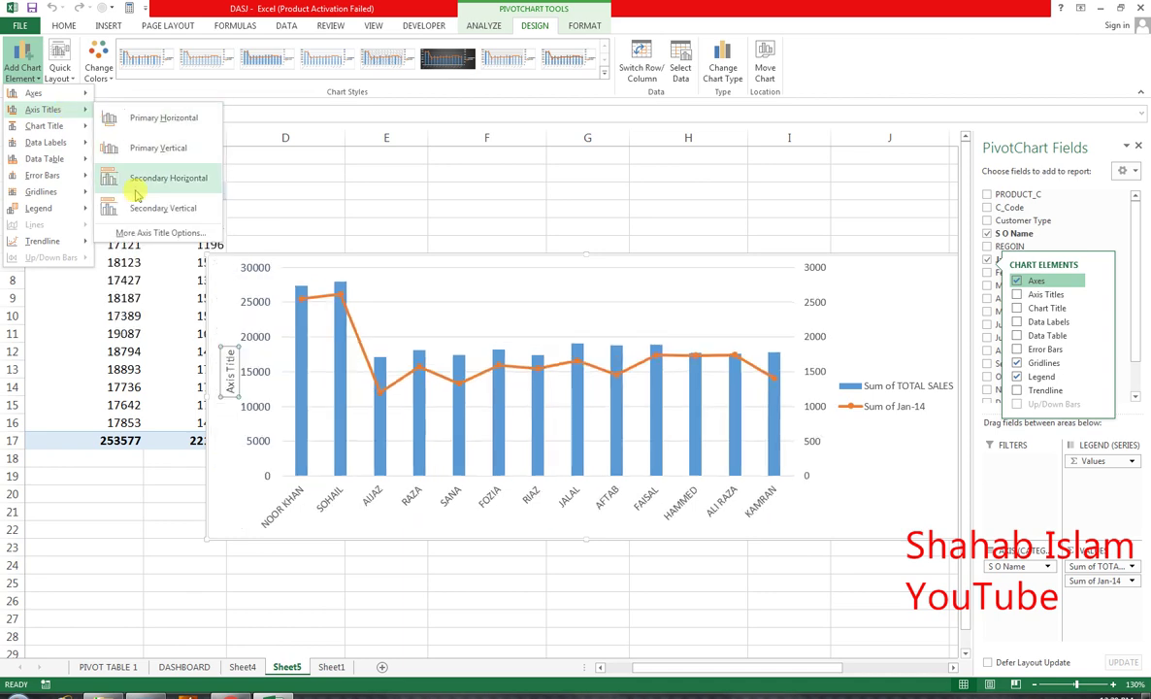
click(135, 145)
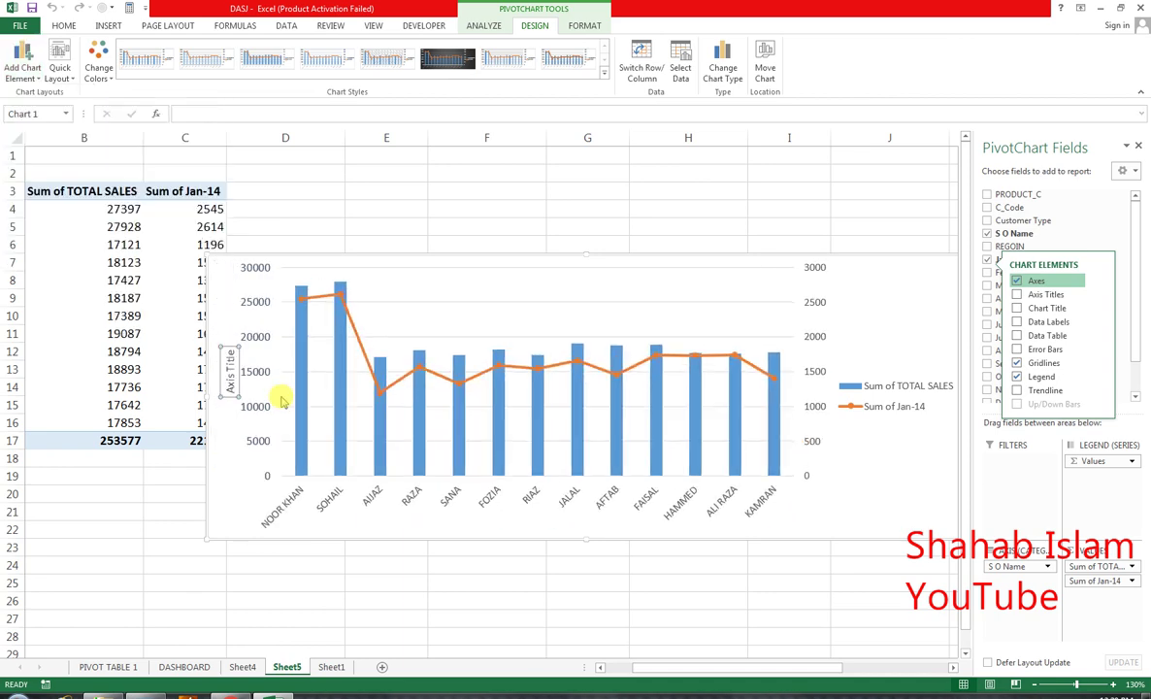
- Replace the primary vertical axis title text with TOTAL SALES
double_click(230, 390)
key(Delete)
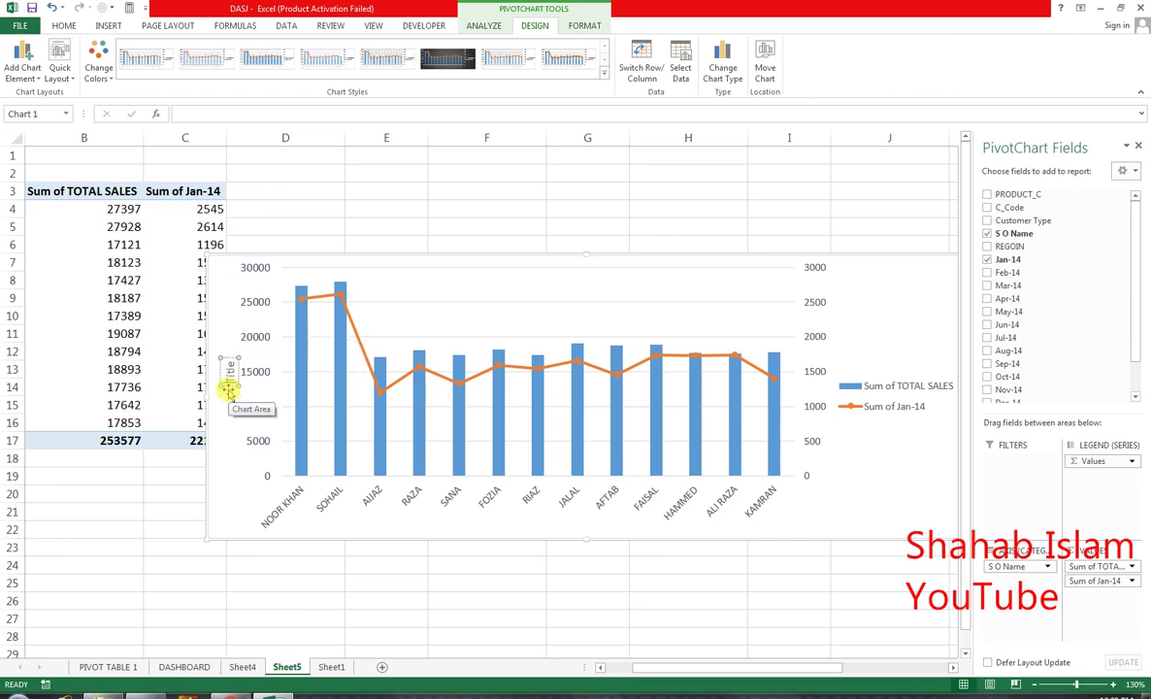
key(BackSpace)
key(BackSpace)
key(BackSpace)
key(BackSpace)
text(OTAL SALES)
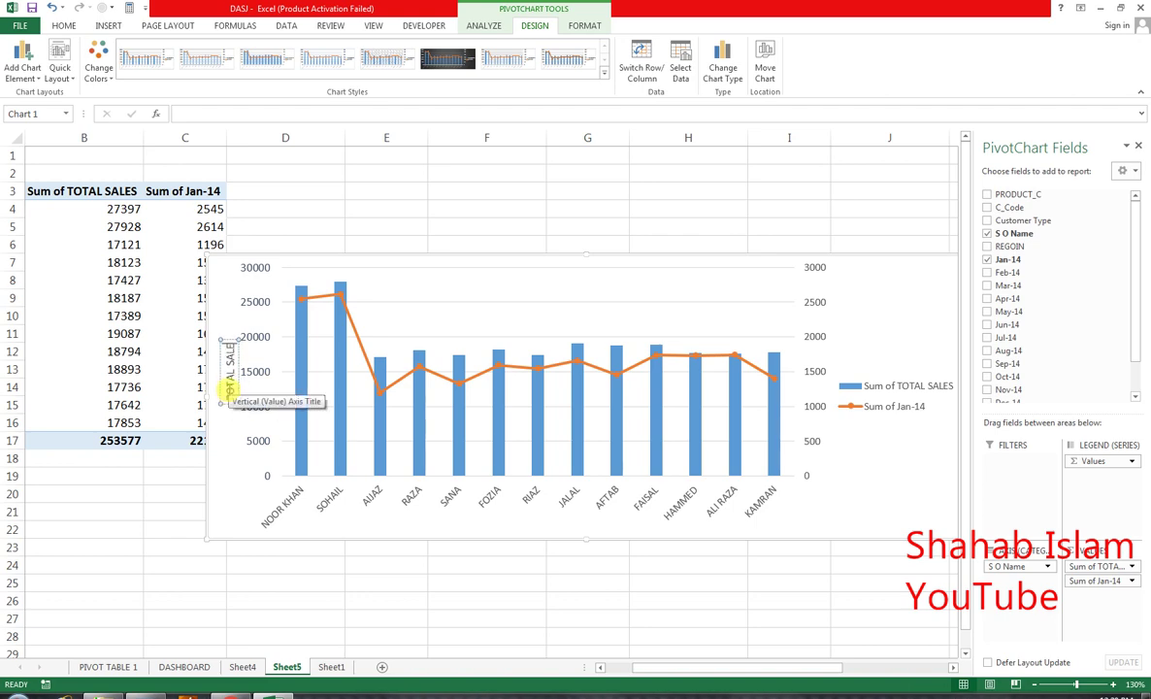
click(357, 186)
click(827, 385)
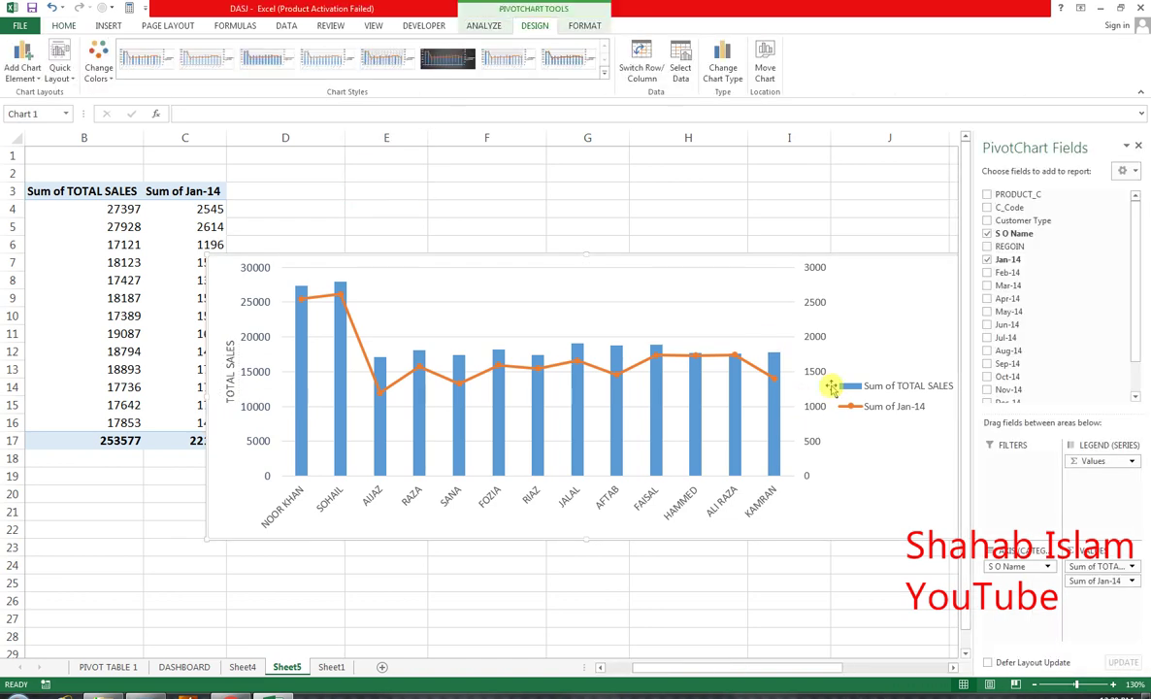
click(816, 350)
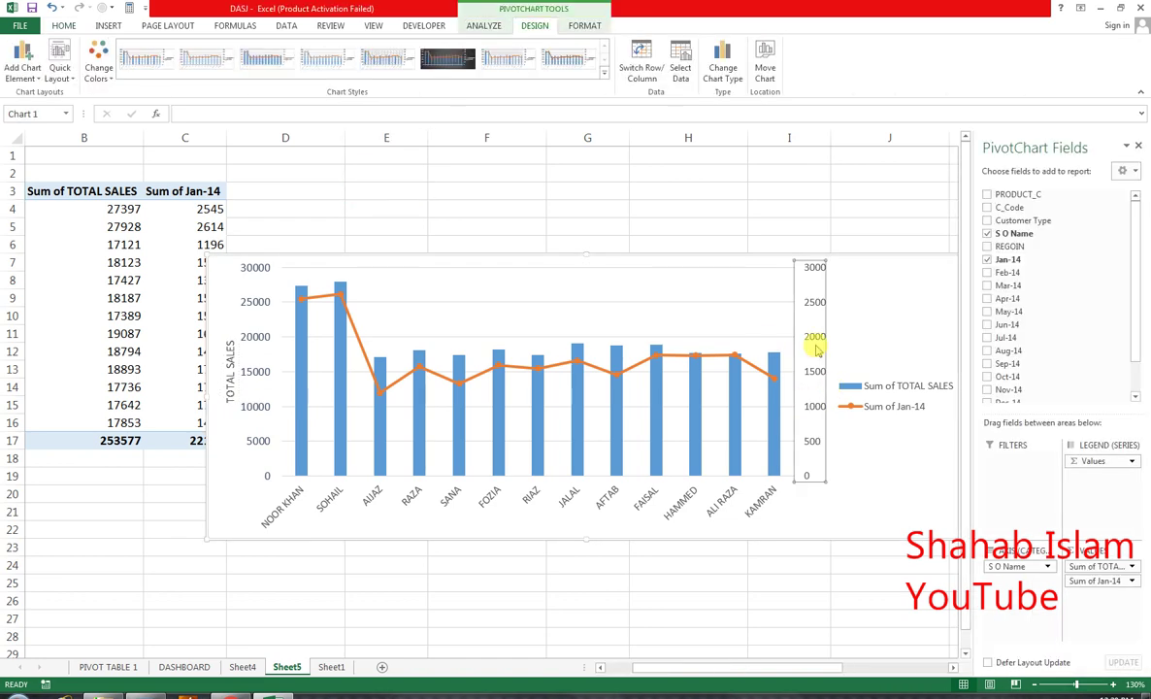
click(23, 75)
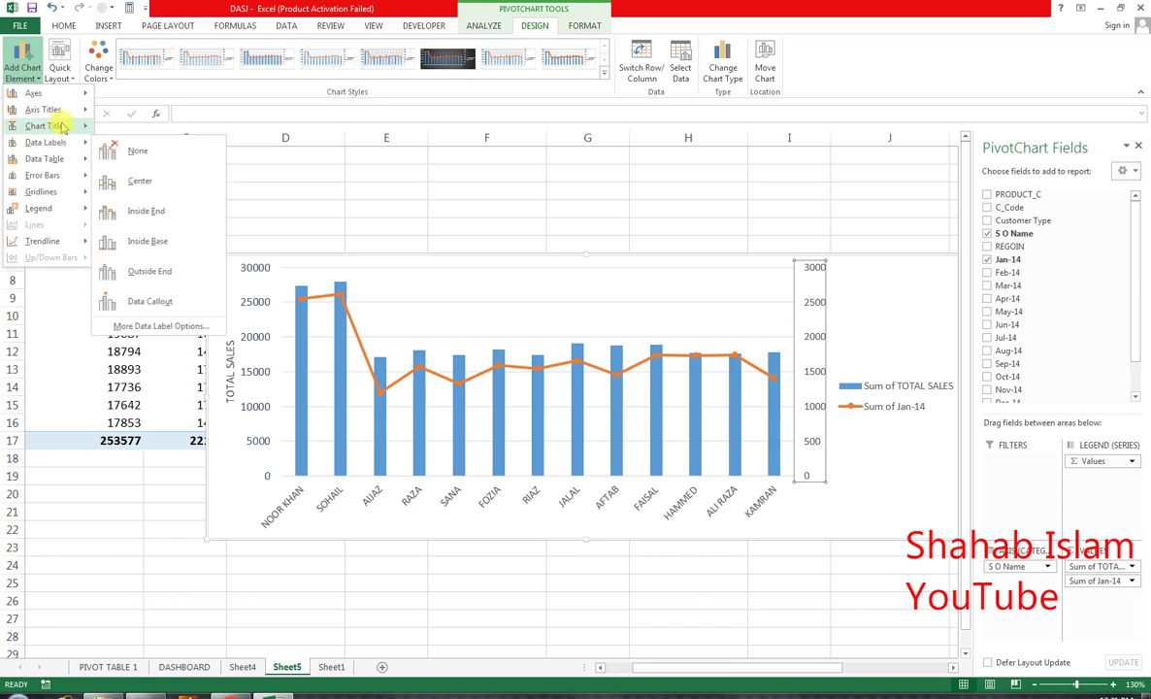
mouse_move(72, 114)
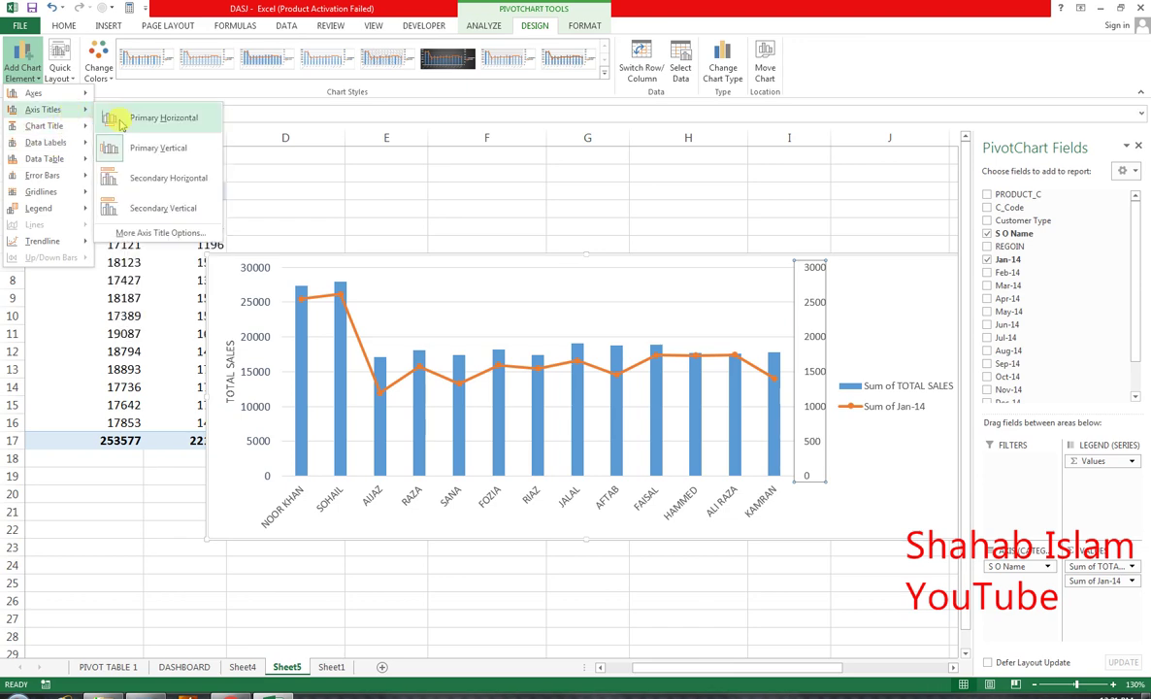
click(120, 121)
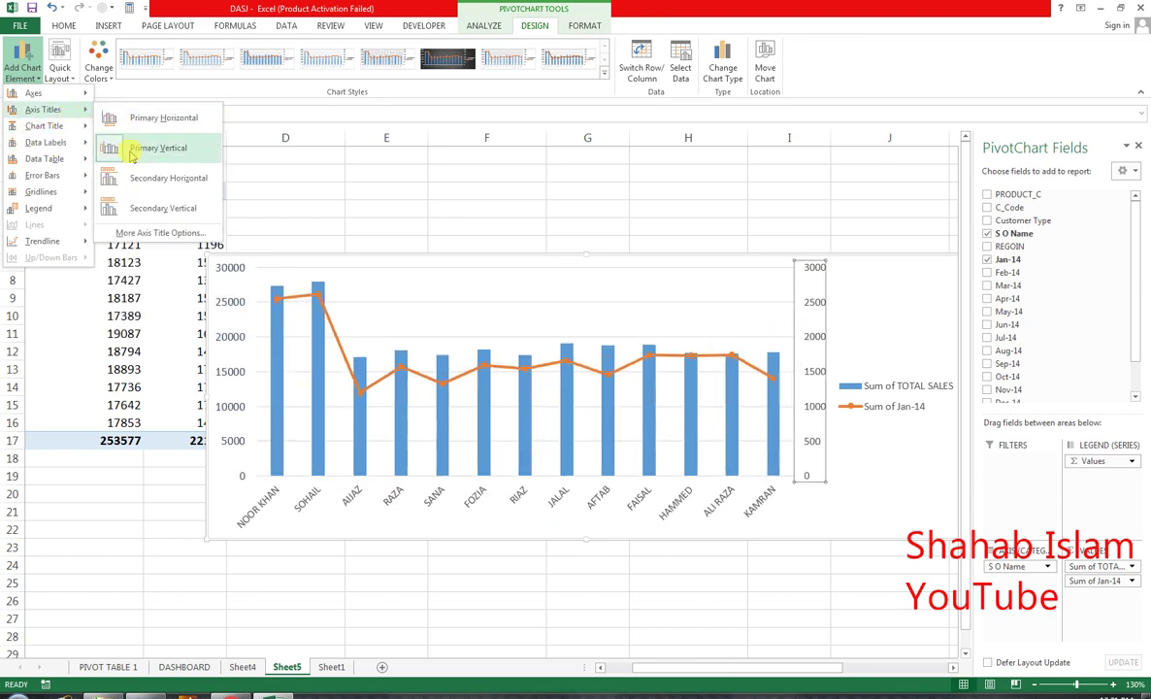
click(131, 155)
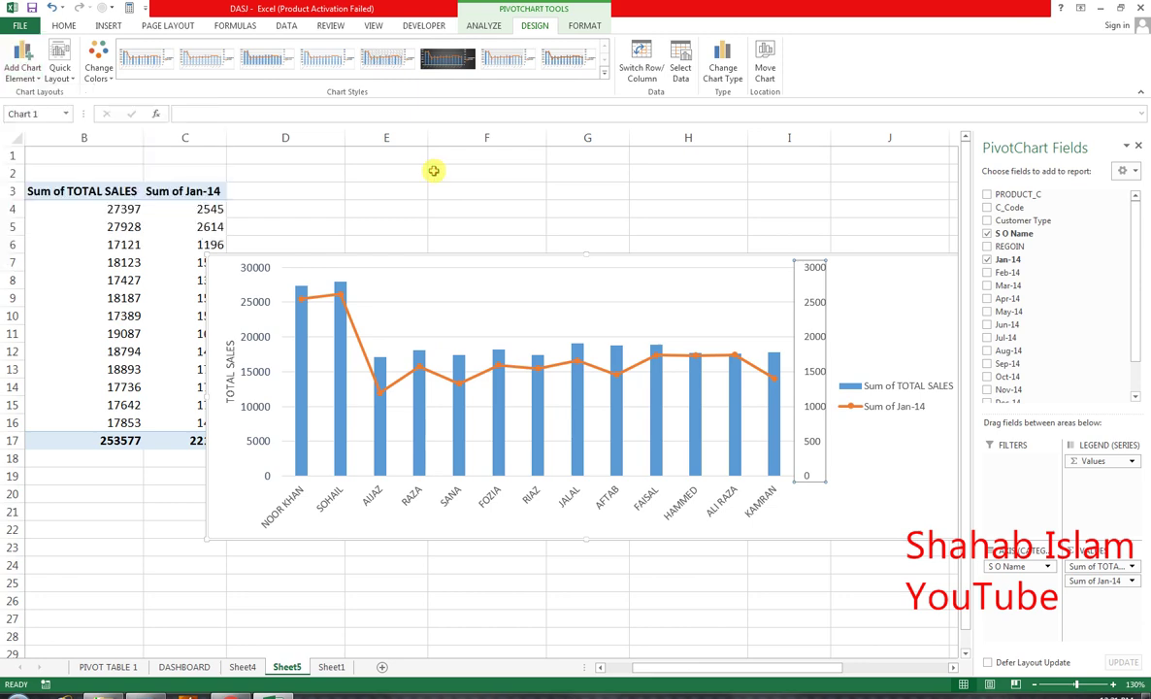
key(plus)
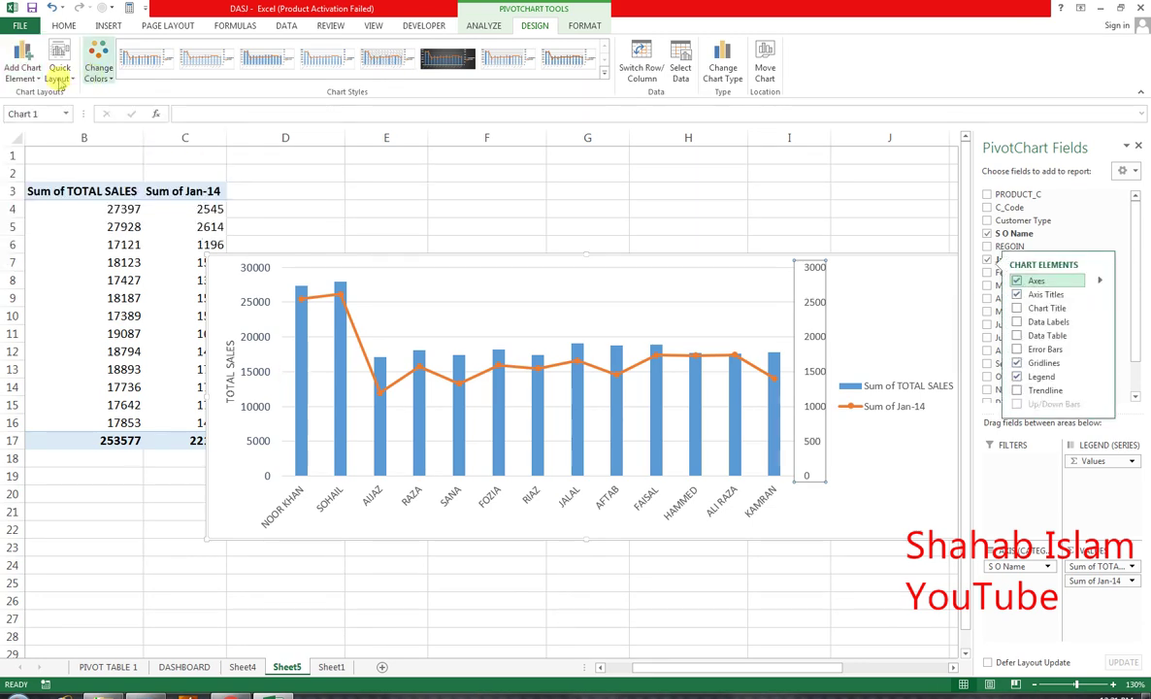
- Add an axis title to the secondary vertical axis of the PivotChart
click(27, 77)
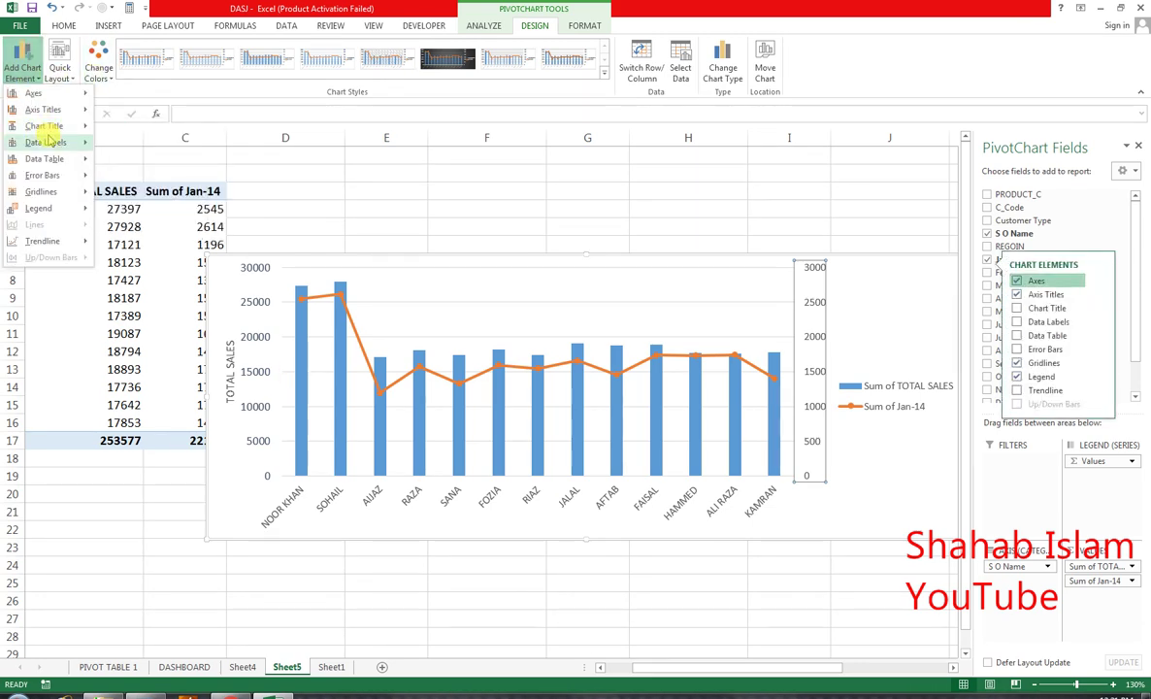
mouse_move(49, 111)
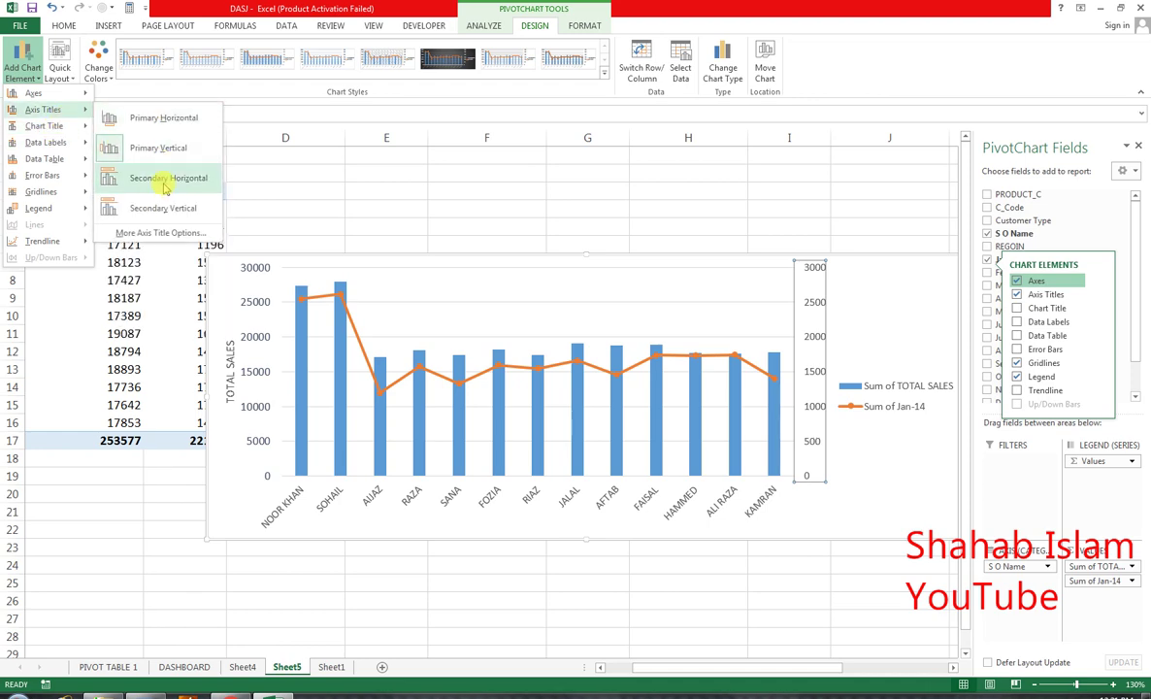
click(158, 210)
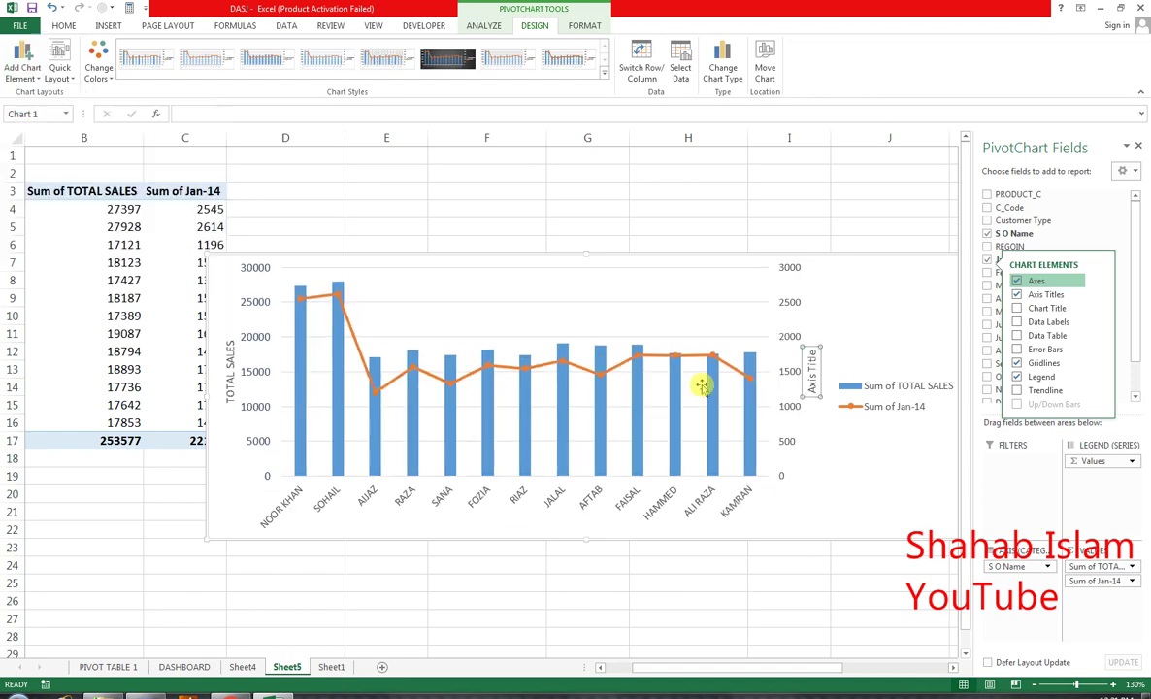
- Replace the secondary vertical axis title text with SALES OF JAN
double_click(817, 390)
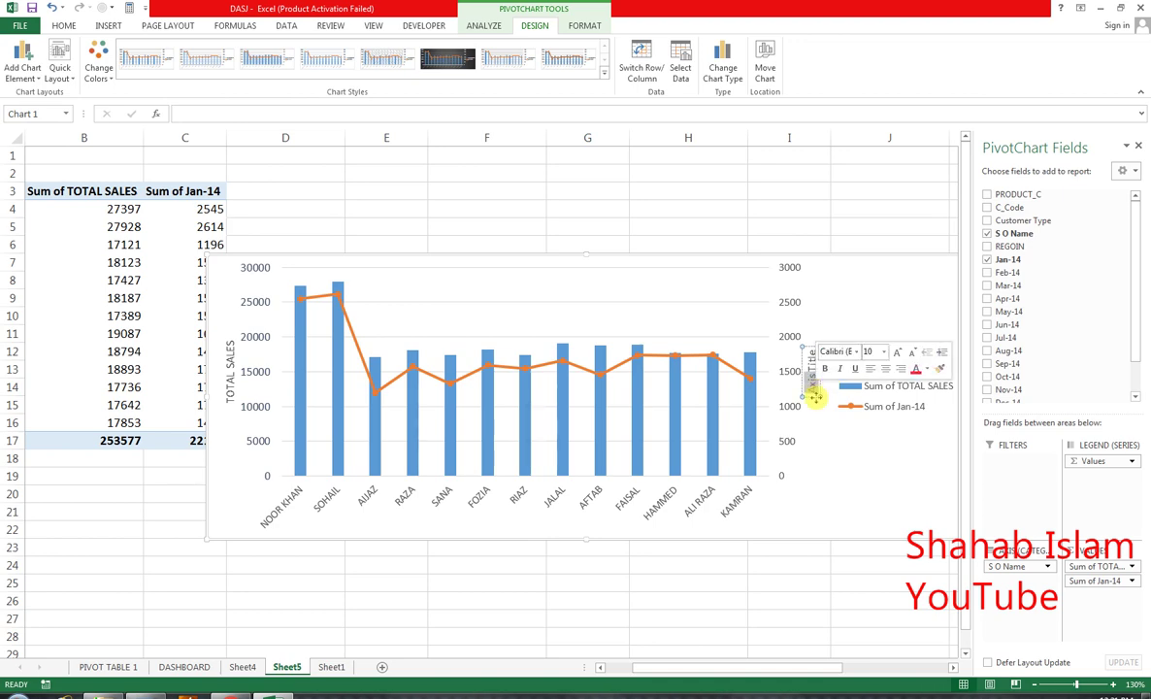
key(Delete)
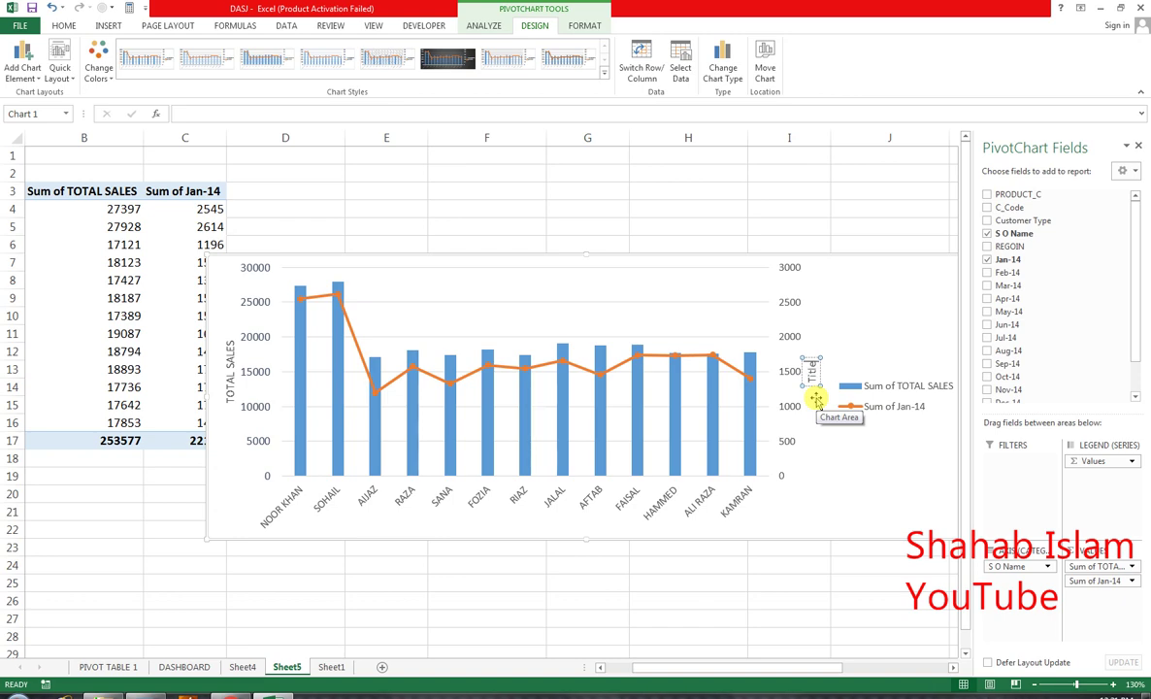
key(BackSpace)
key(BackSpace)
text(SALES OF JAN)
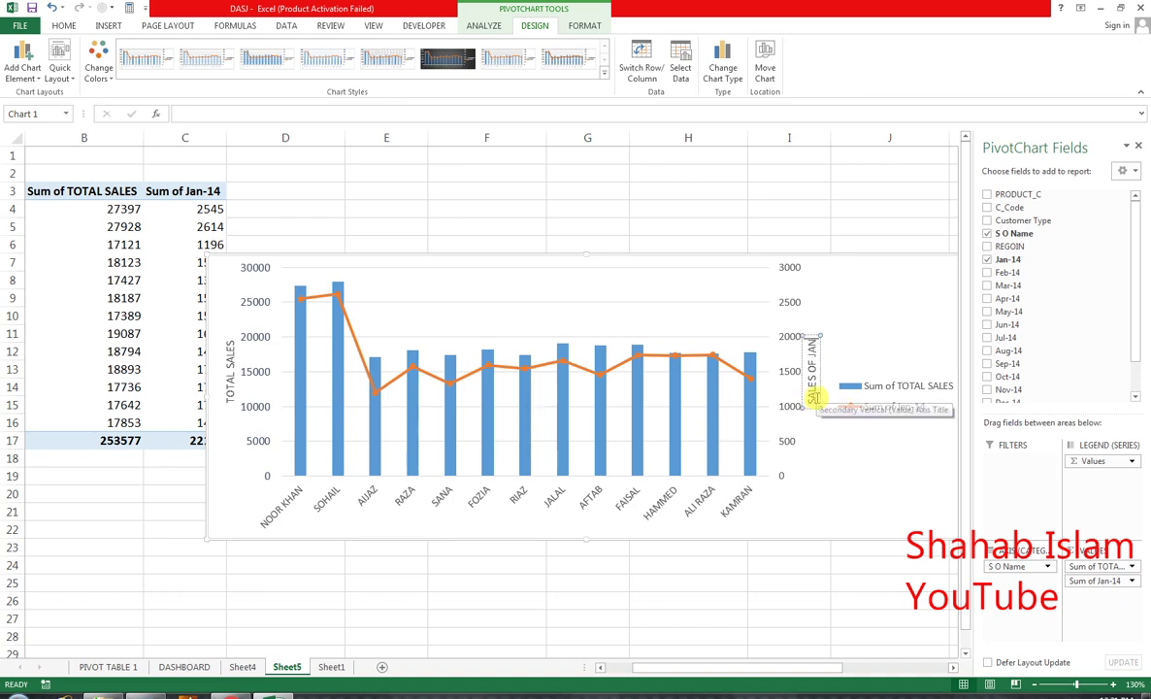
click(701, 224)
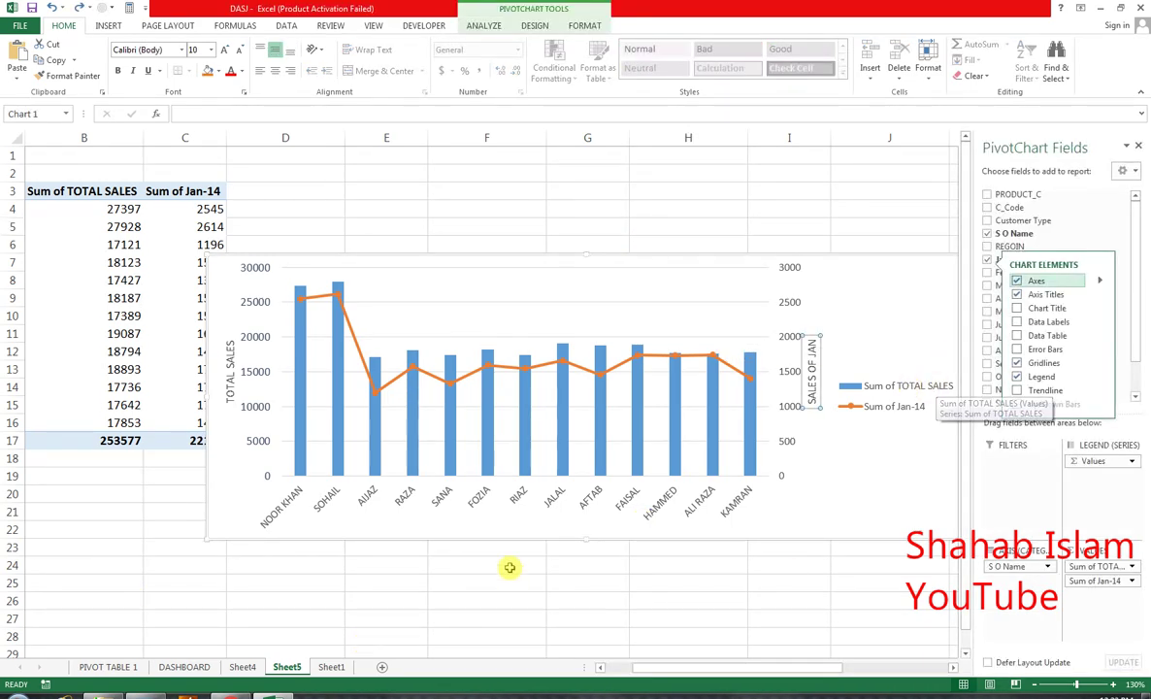
- Set the chart's legend position to Bottom and close the legend formatting options
click(890, 395)
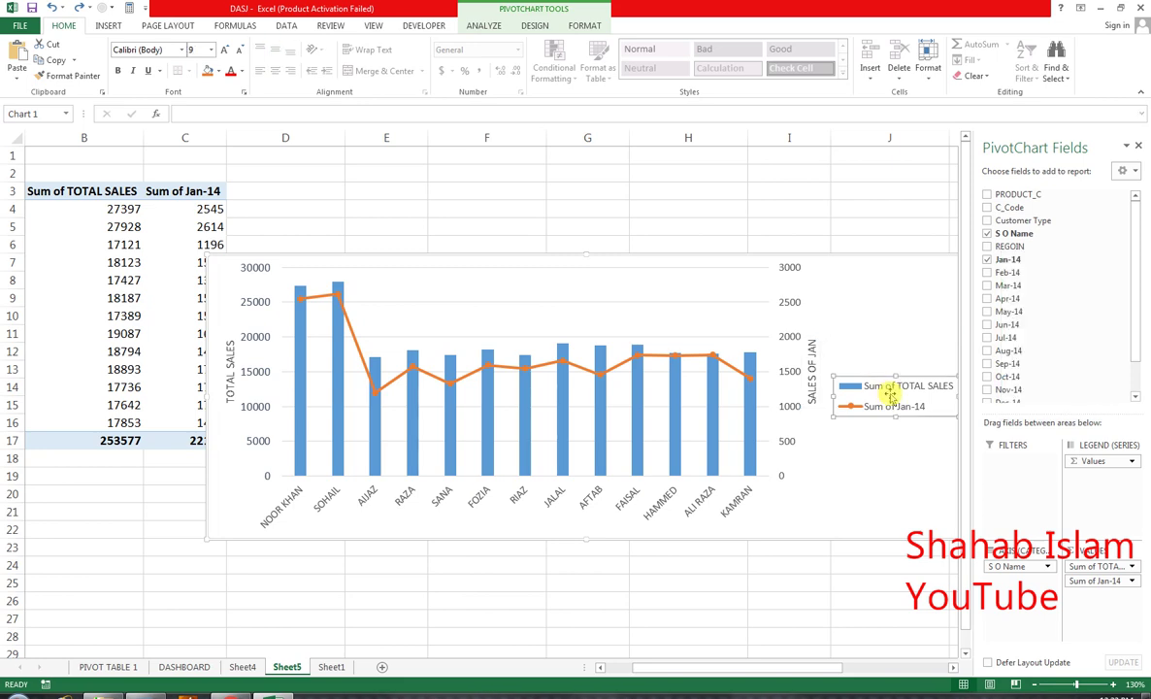
double_click(890, 395)
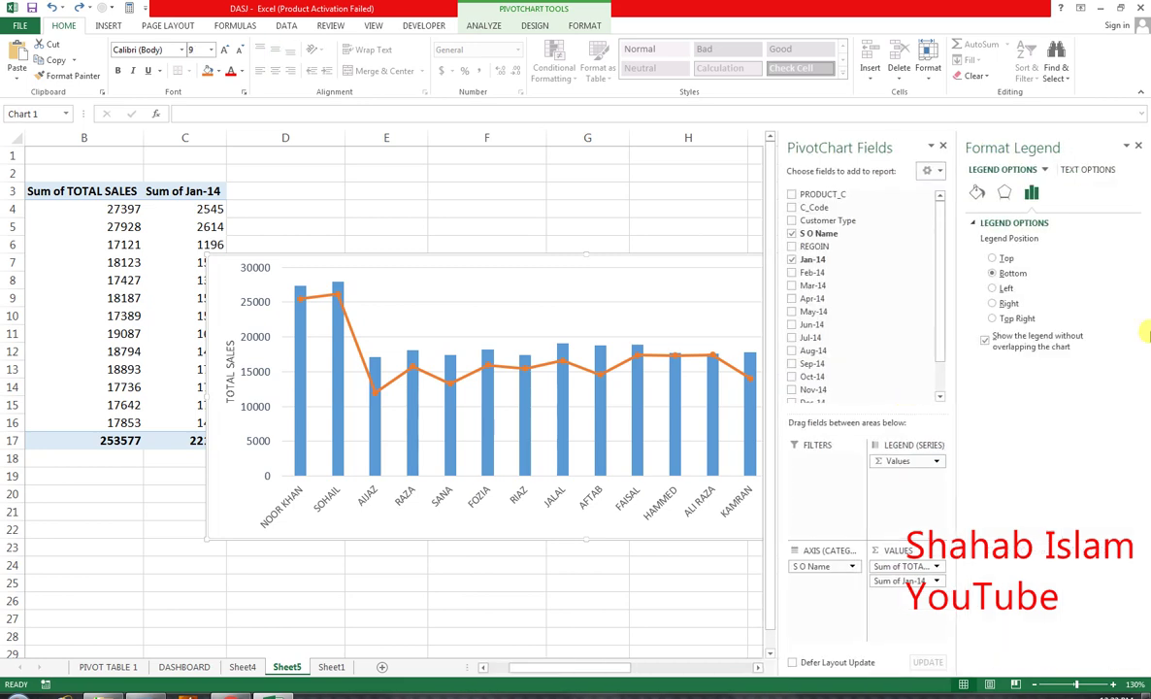
click(999, 258)
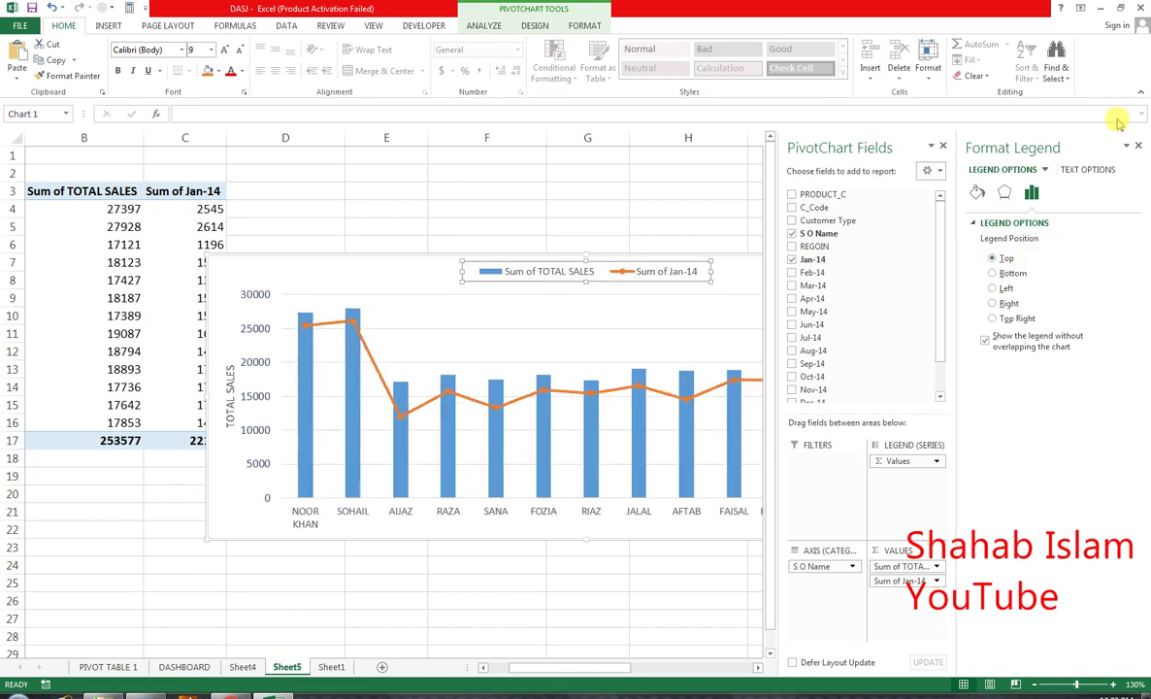
click(999, 273)
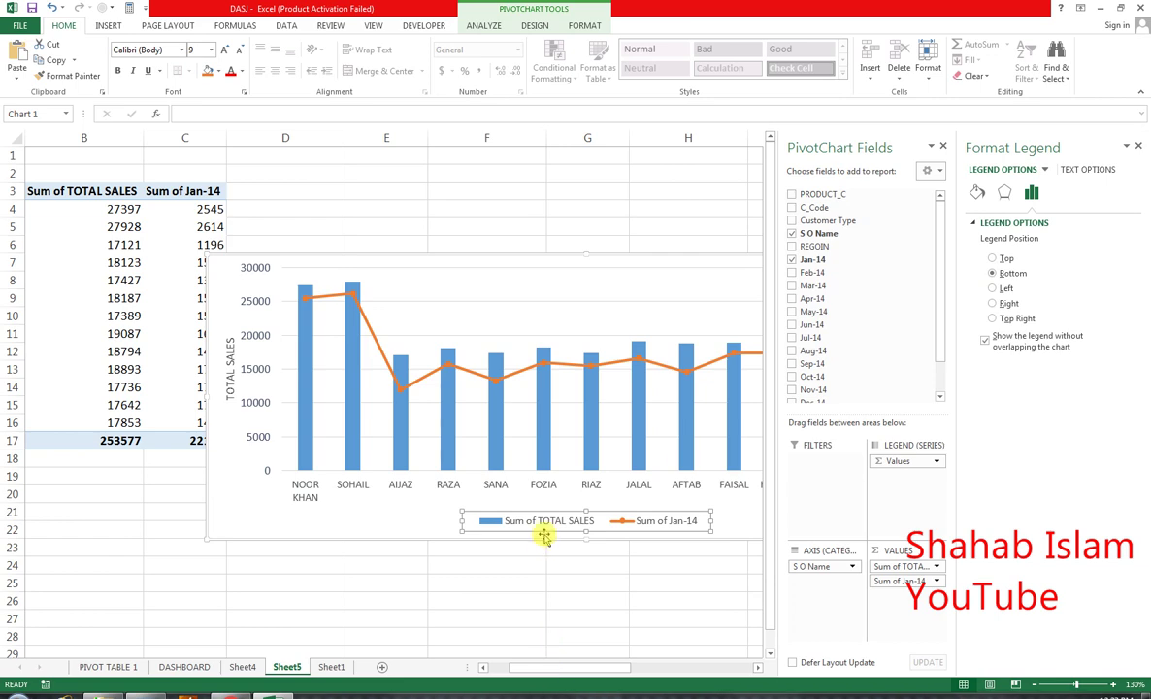
click(1139, 145)
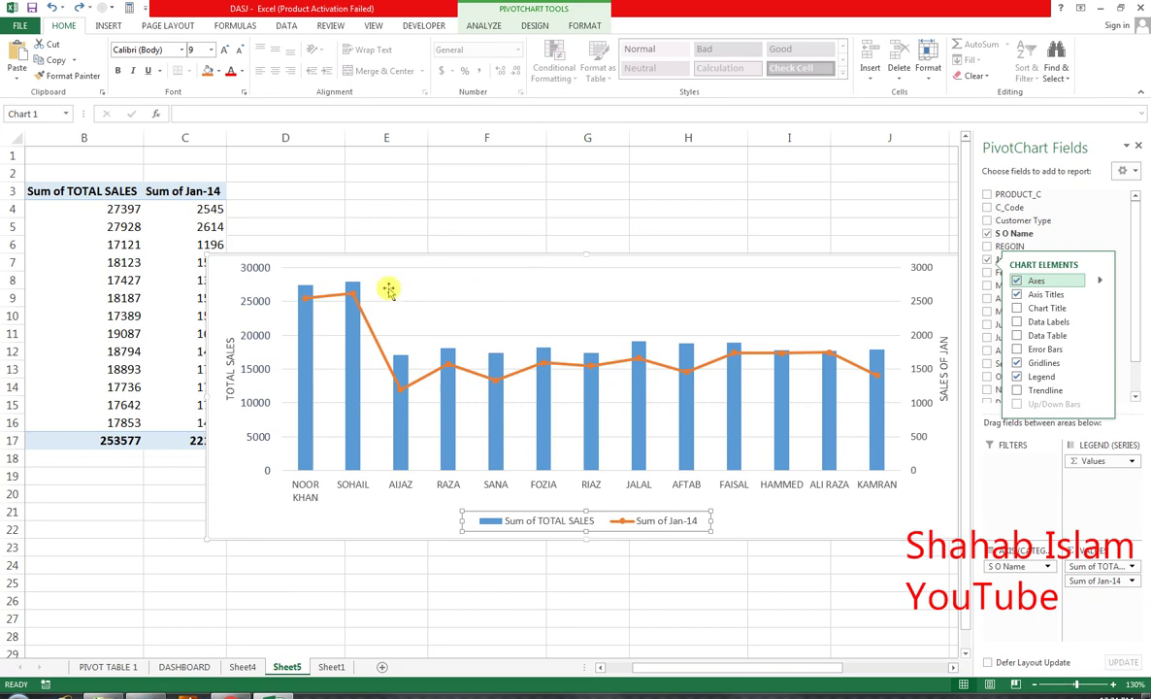
- Delete the horizontal gridlines from the PivotChart
click(437, 272)
click(443, 304)
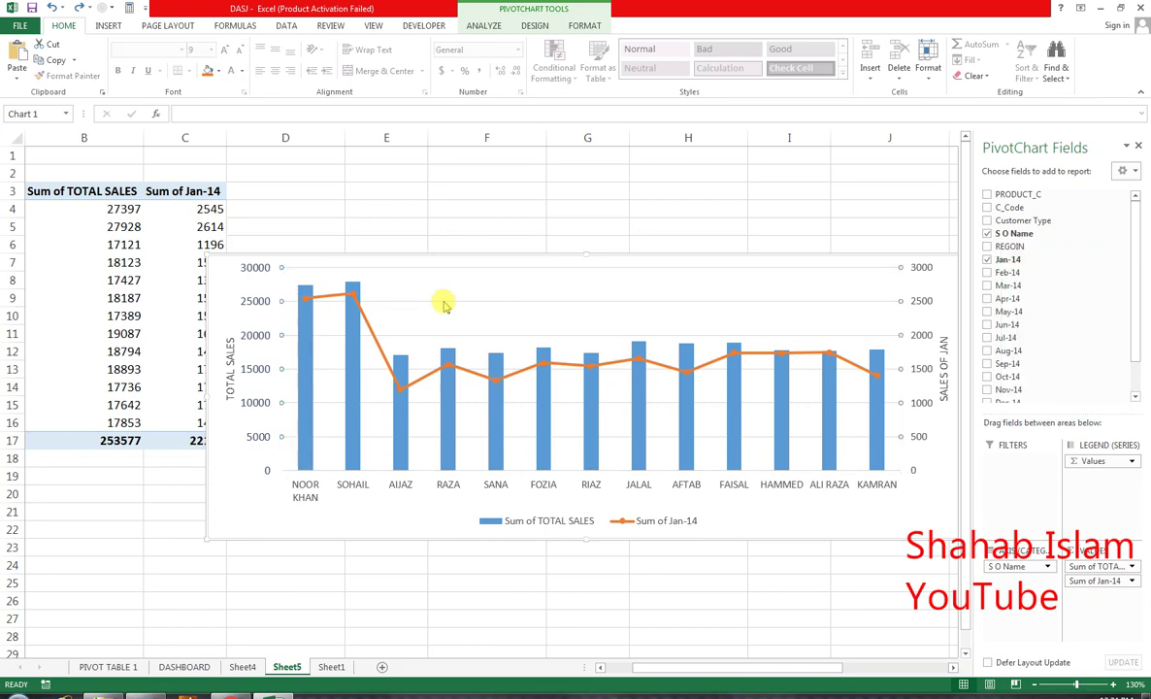
key(Delete)
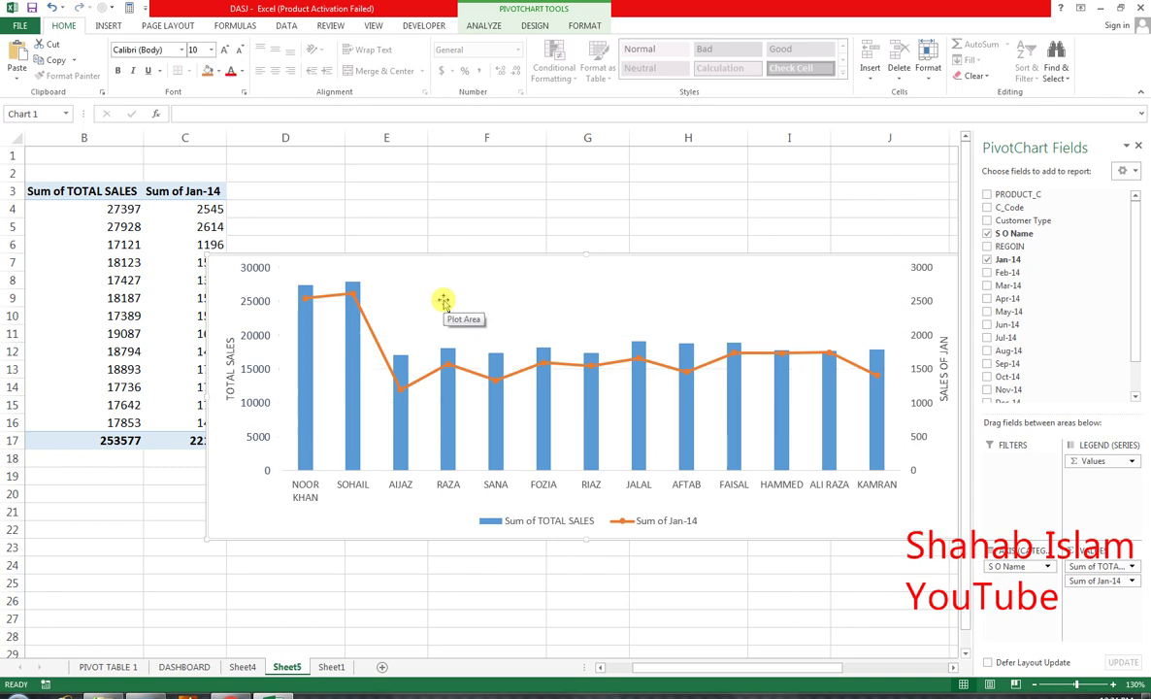
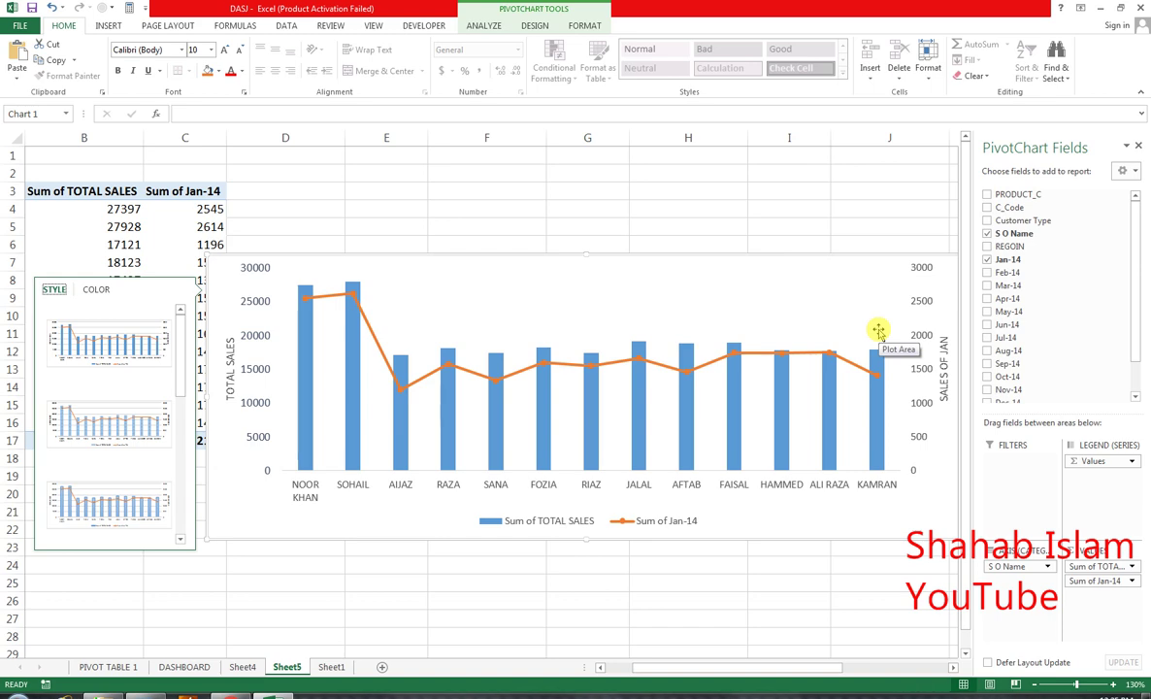
key(alt+shift+F10)
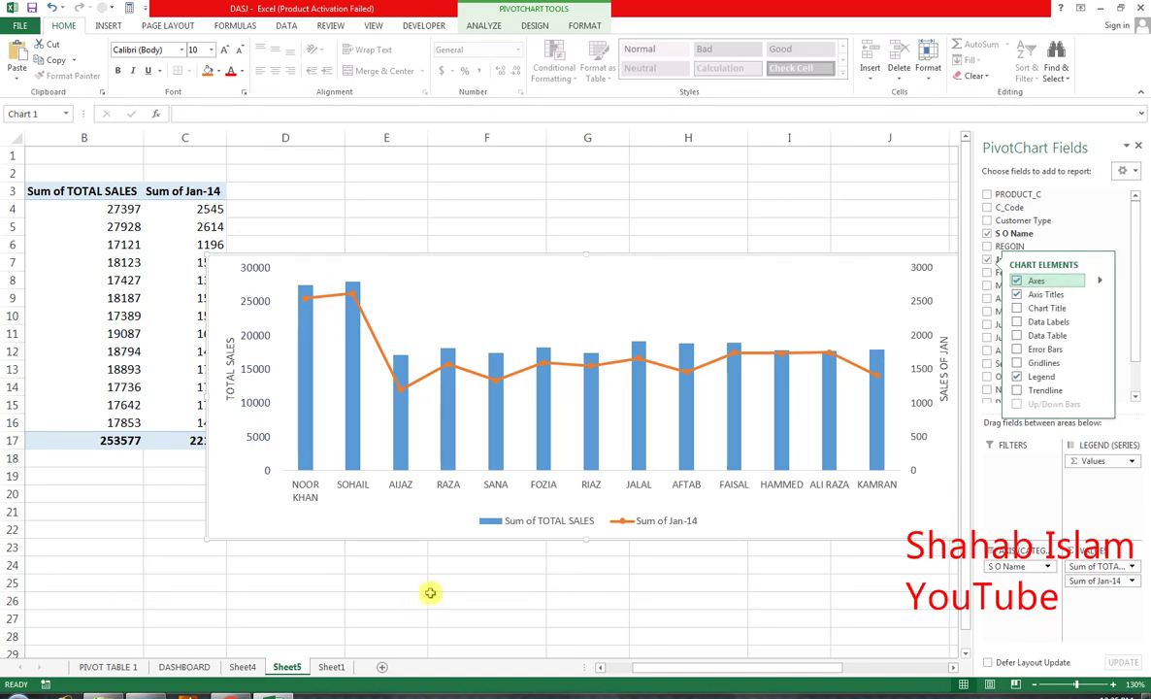
click(521, 374)
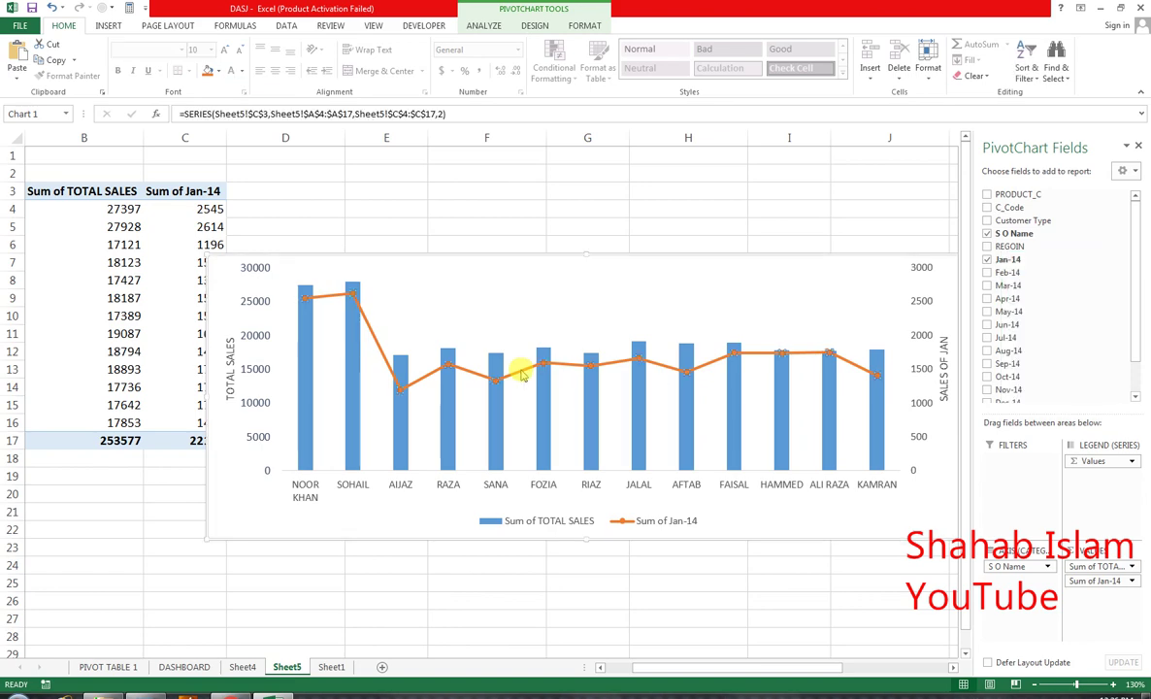
click(375, 340)
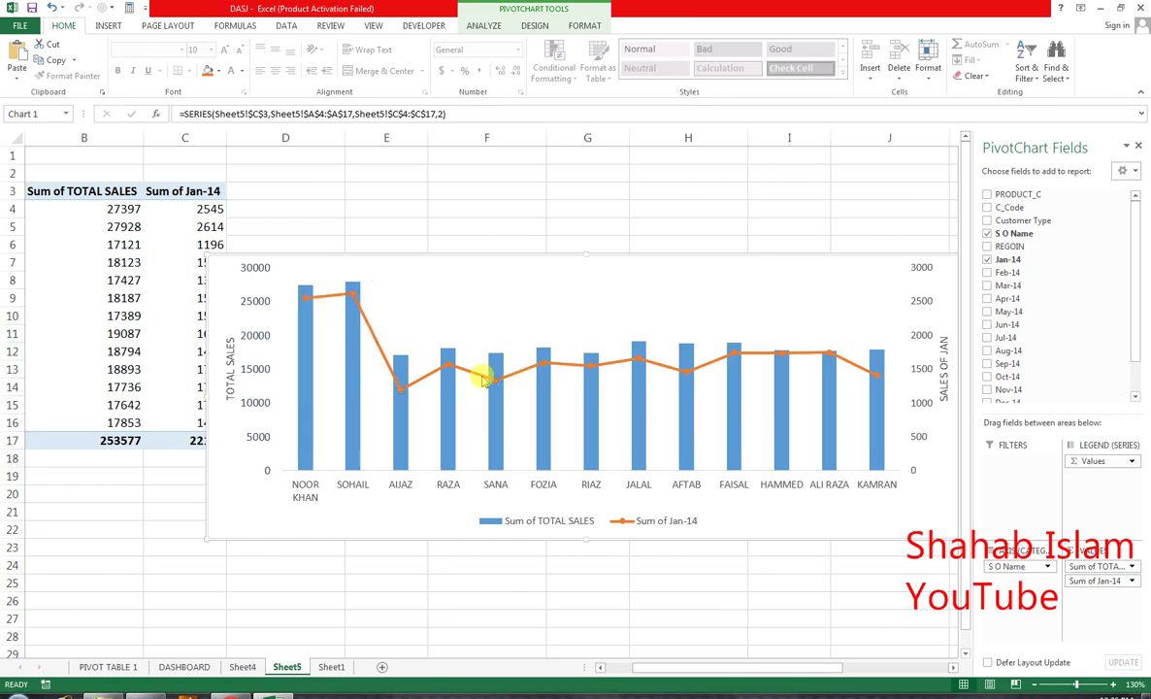
click(457, 185)
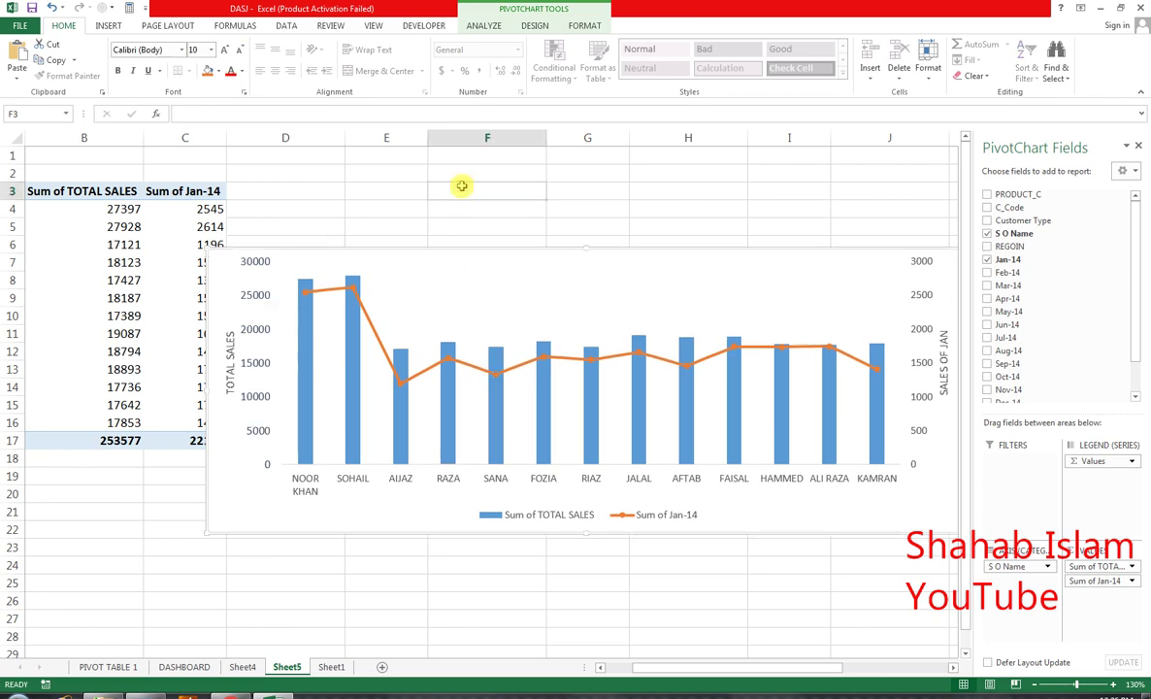
- Set the Sum of Jan-14 line's colour to Orange, Accent 2, Lighter 60%
click(479, 366)
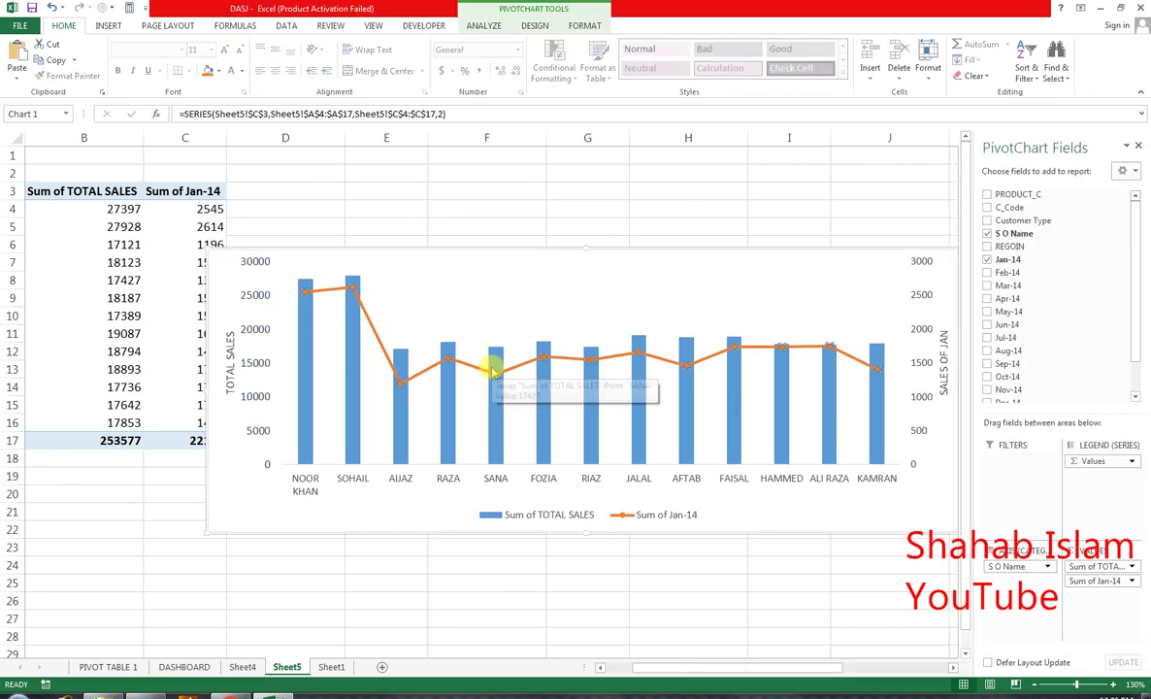
key(ctrl+1)
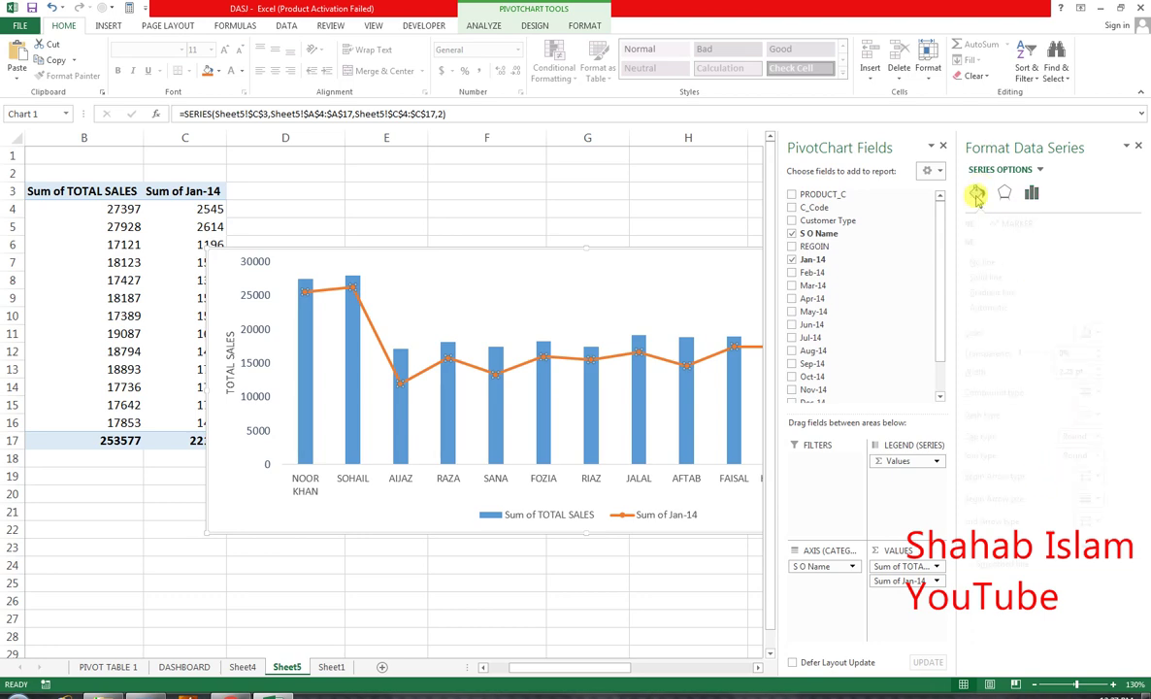
click(976, 193)
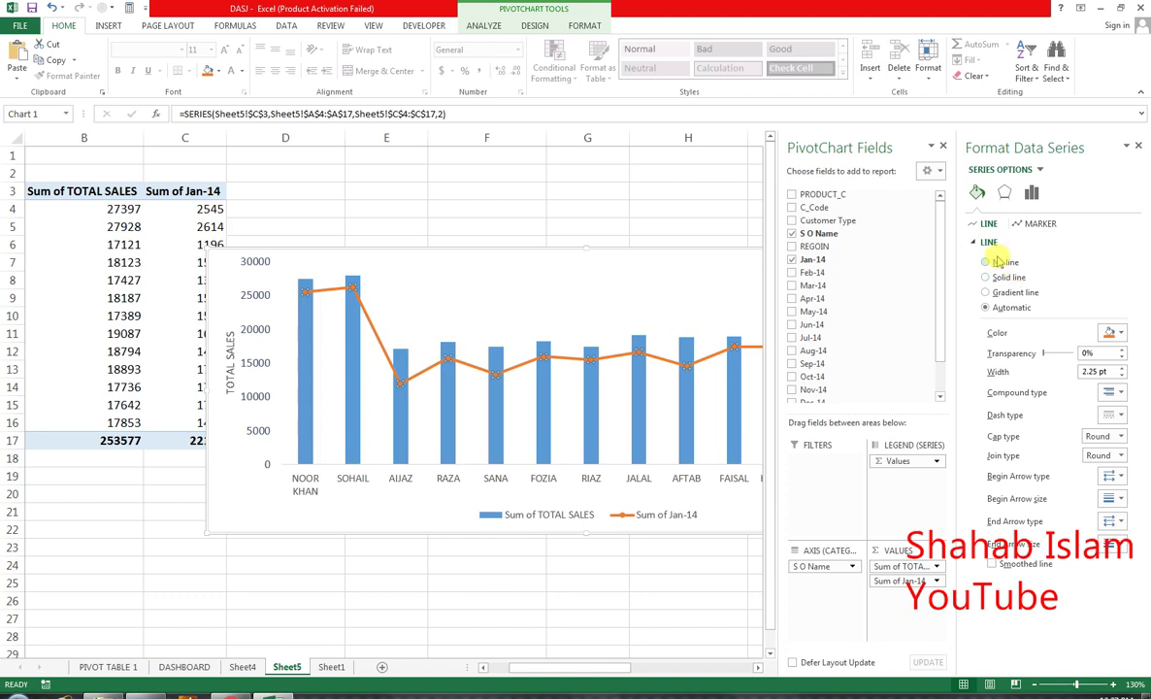
click(1112, 332)
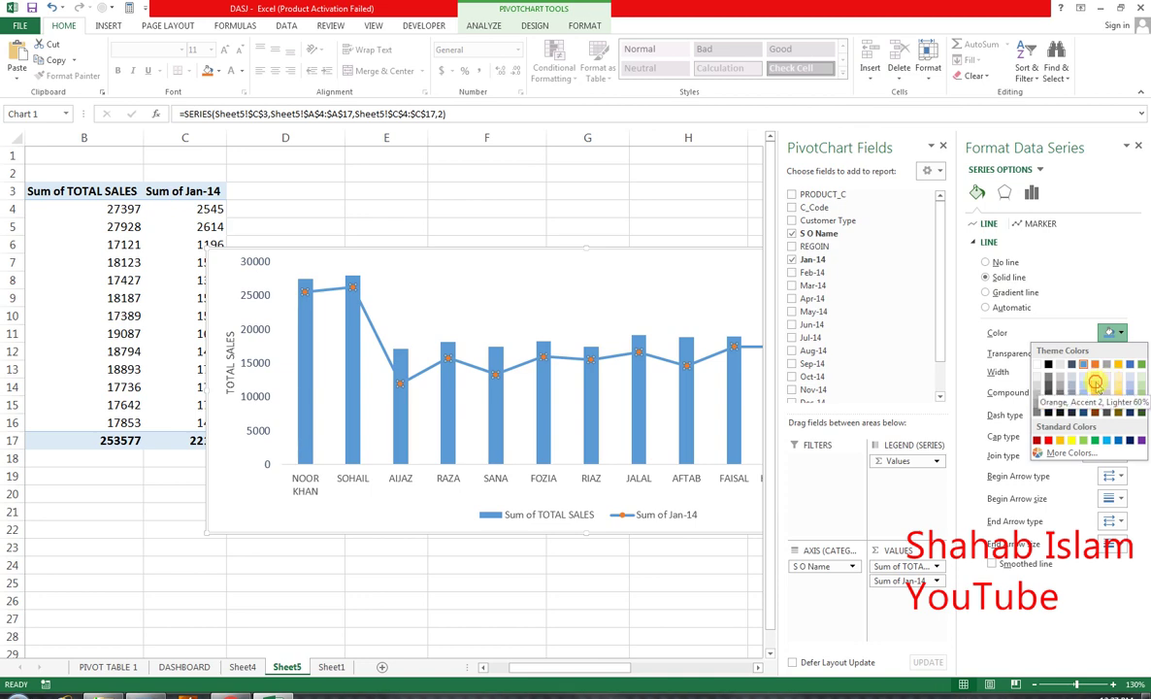
click(1097, 382)
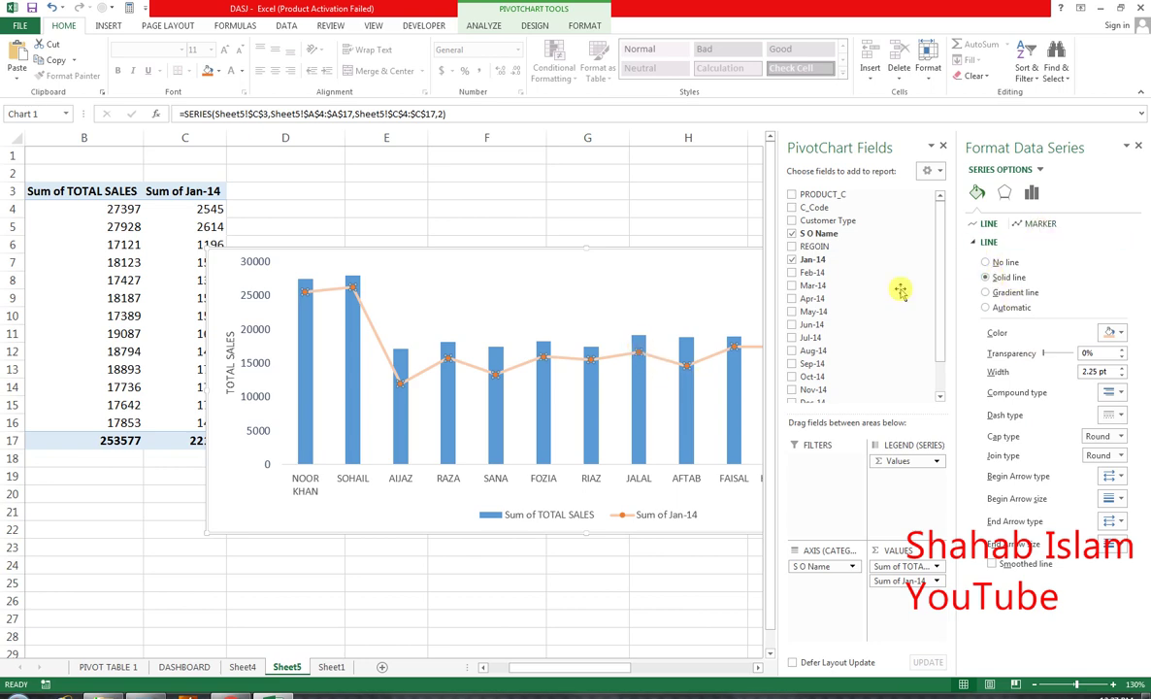
- Give the Sum of Jan-14 line's markers a solid light orange fill and close the formatting options
click(1045, 225)
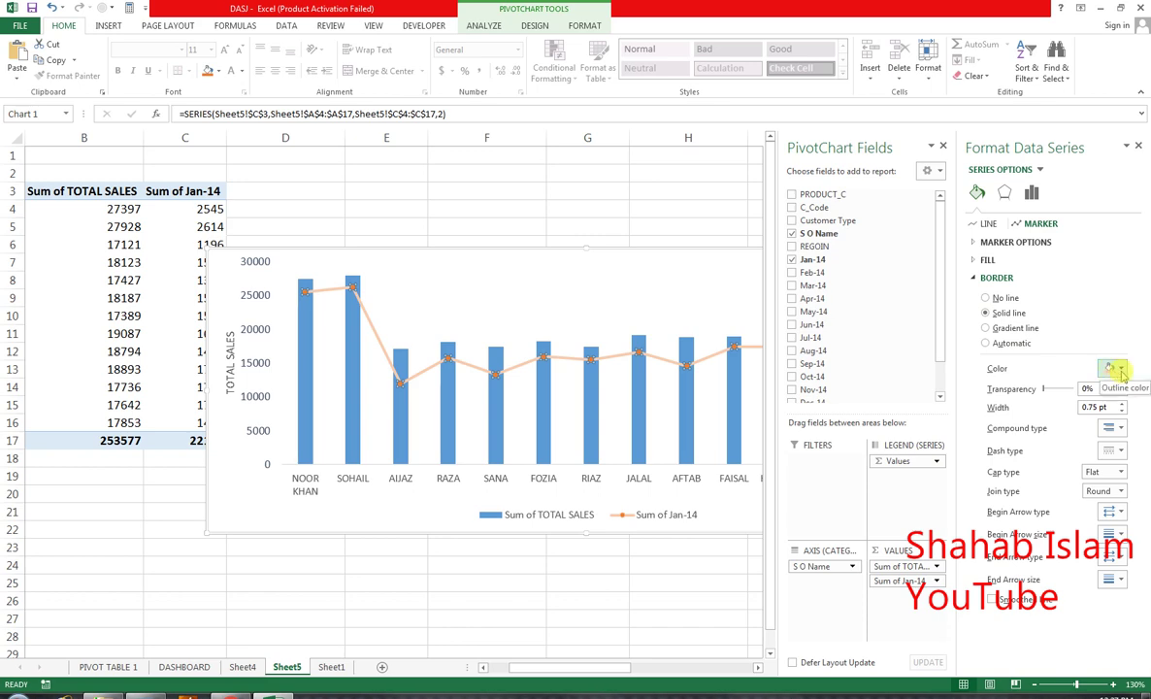
click(662, 179)
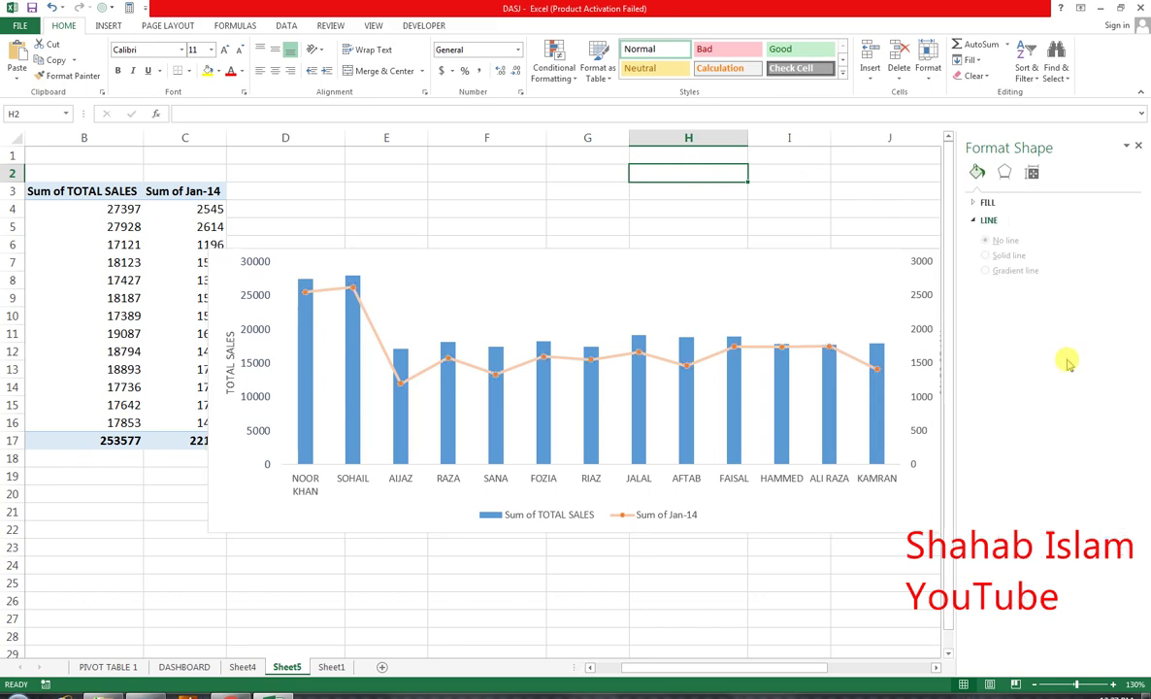
click(790, 344)
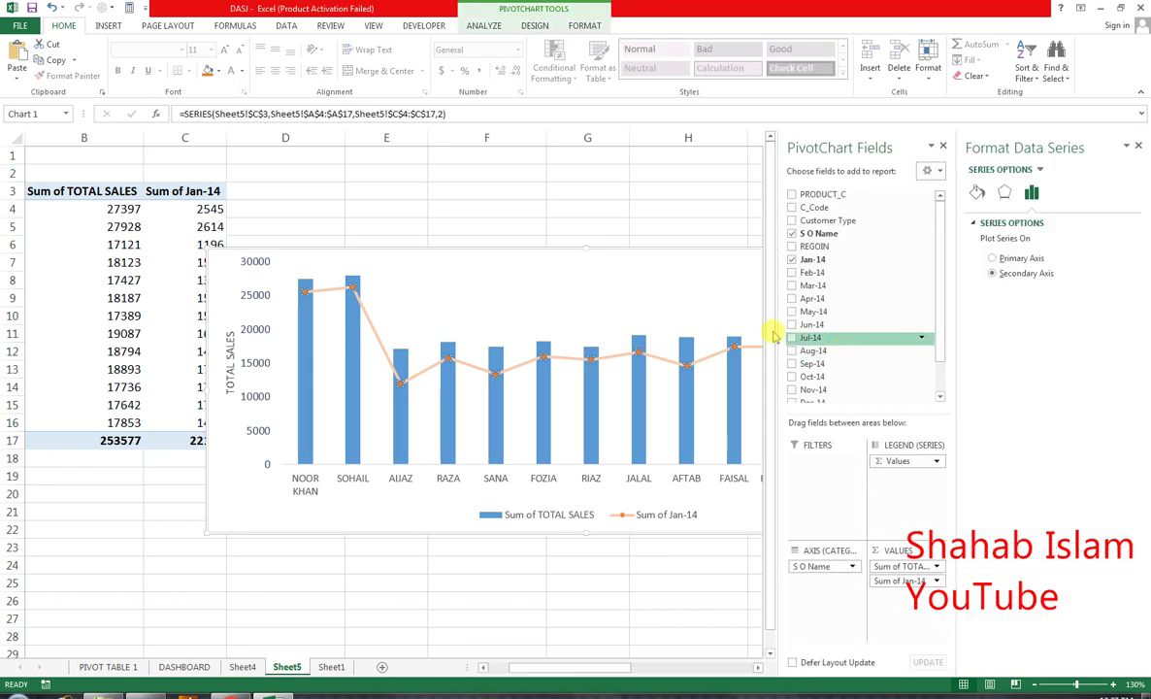
click(978, 193)
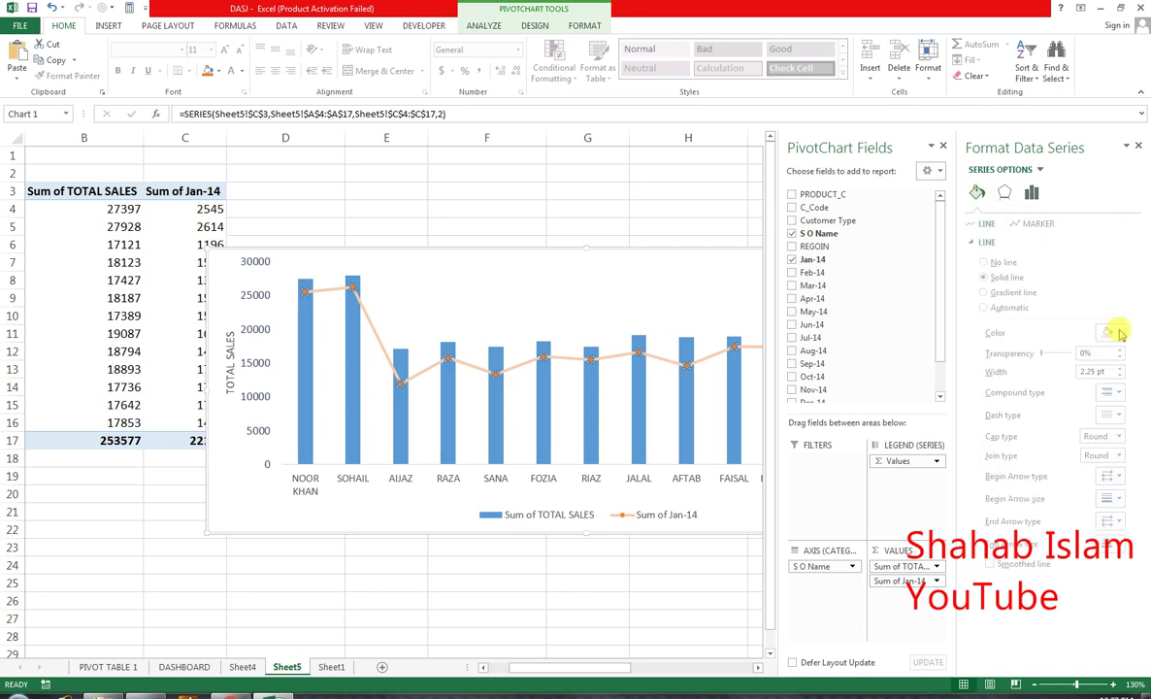
click(1034, 227)
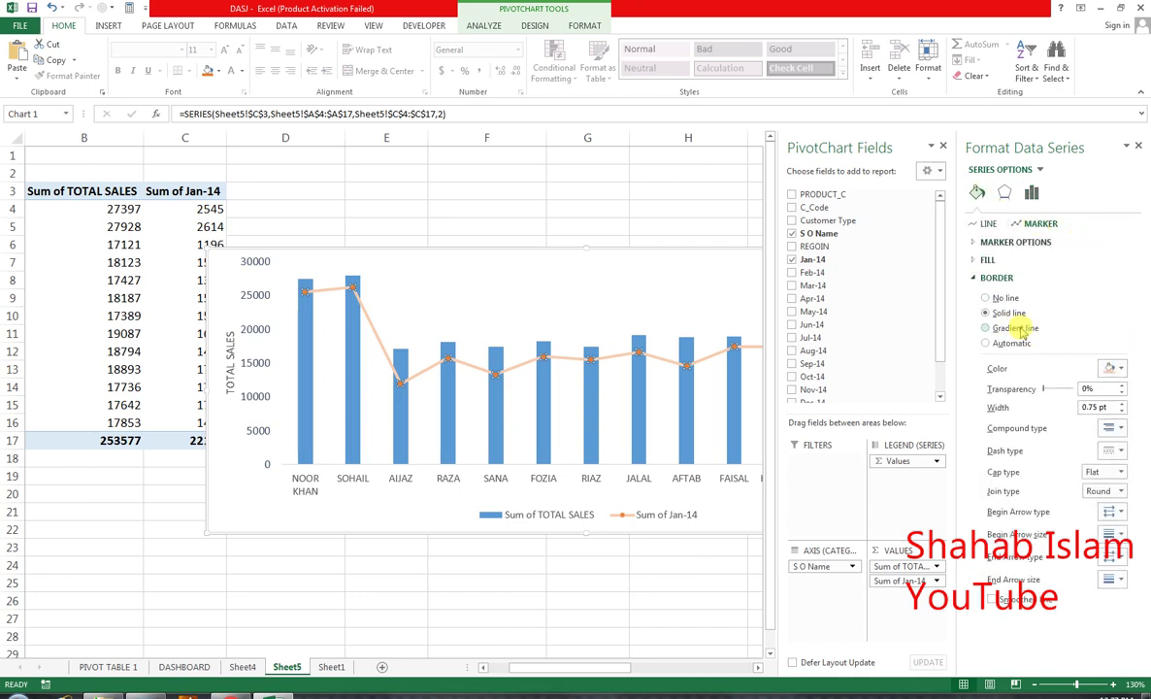
click(975, 262)
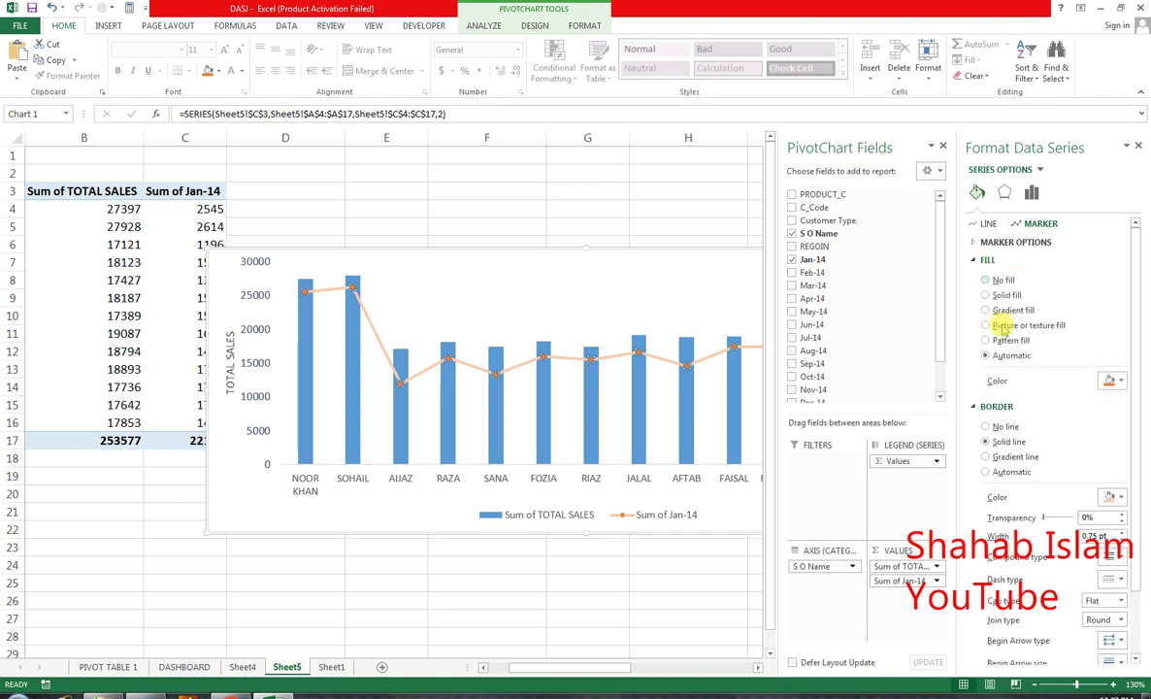
click(985, 295)
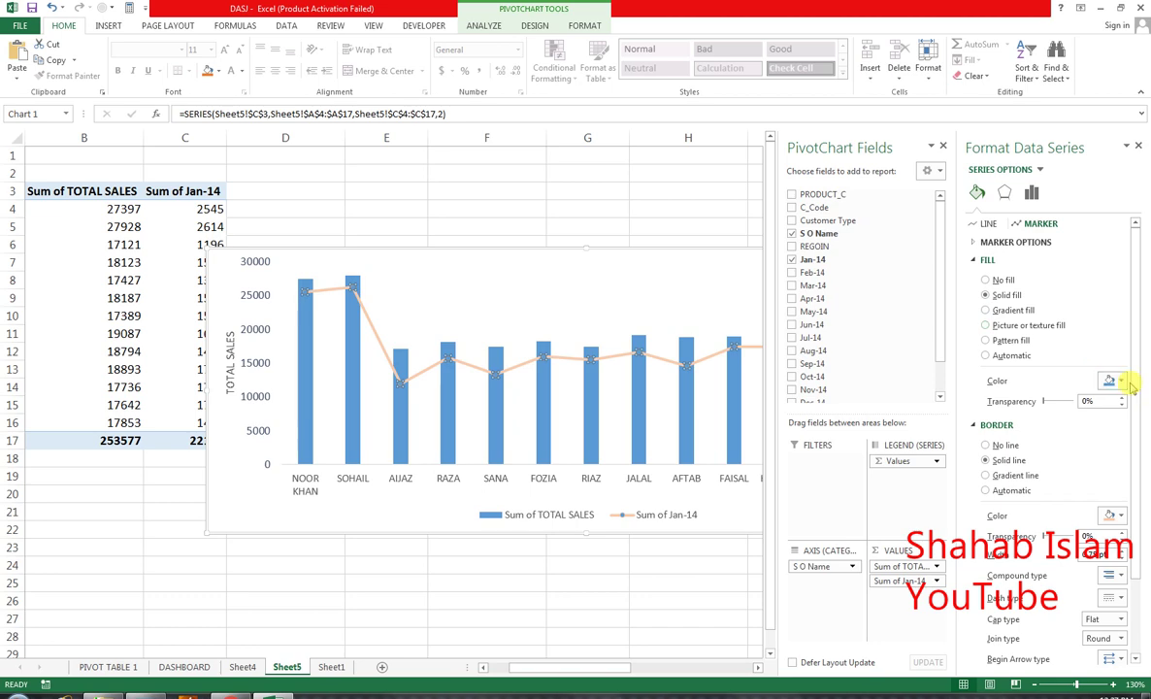
click(1116, 380)
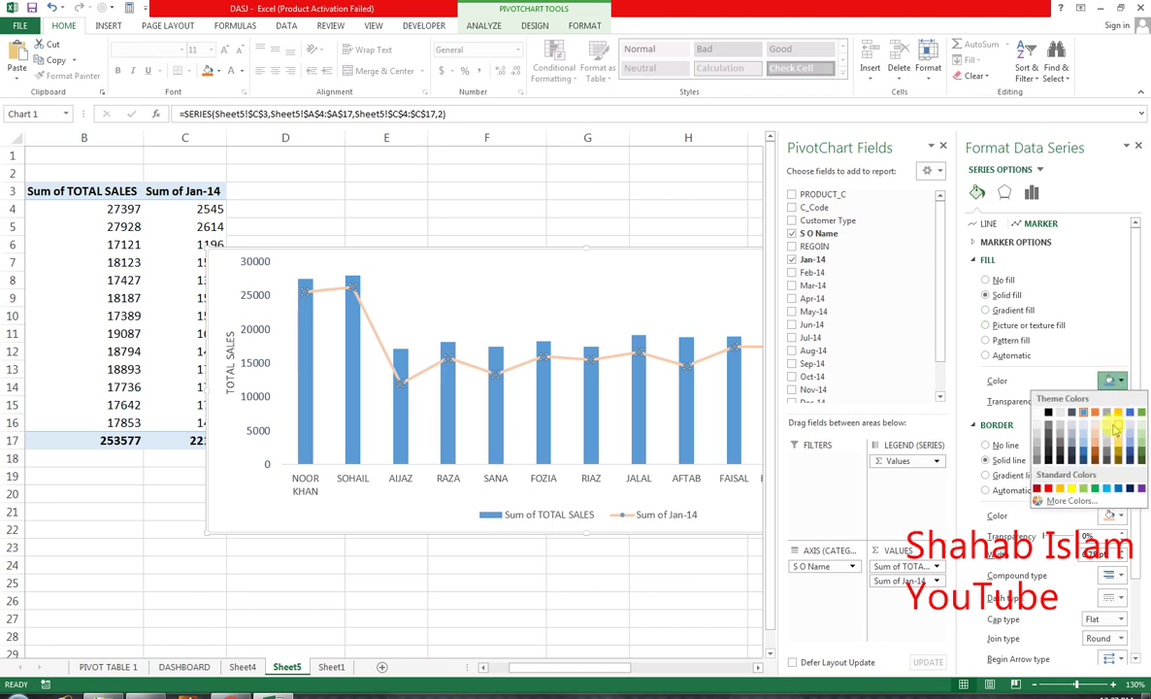
click(1095, 437)
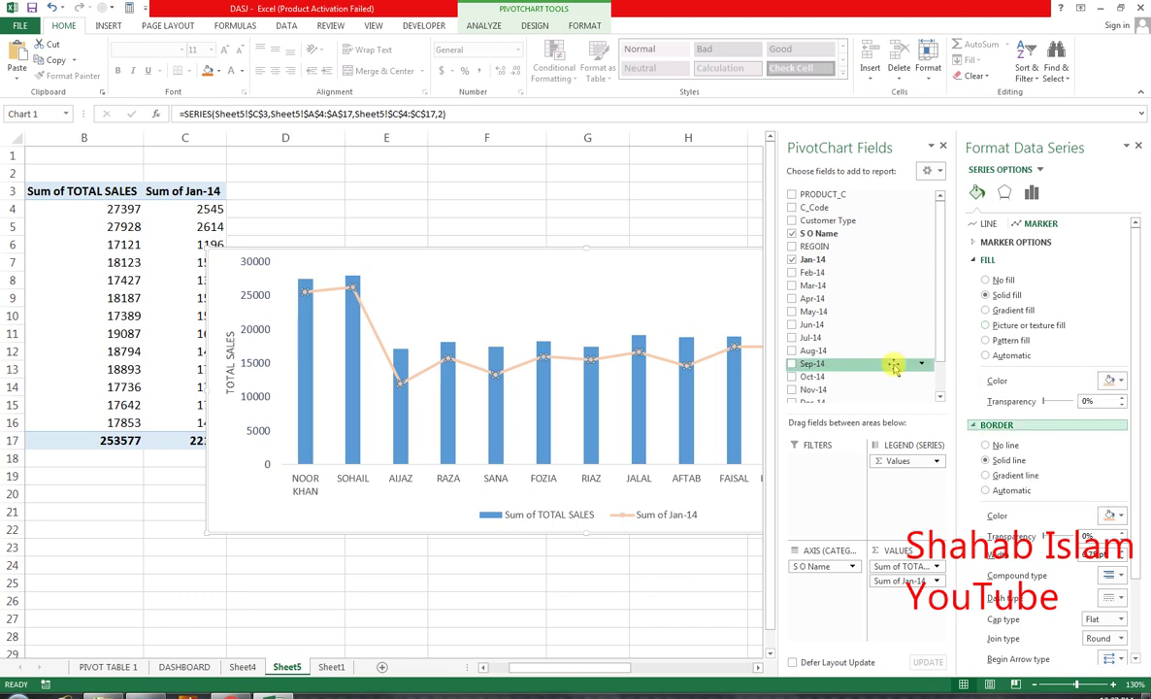
click(714, 211)
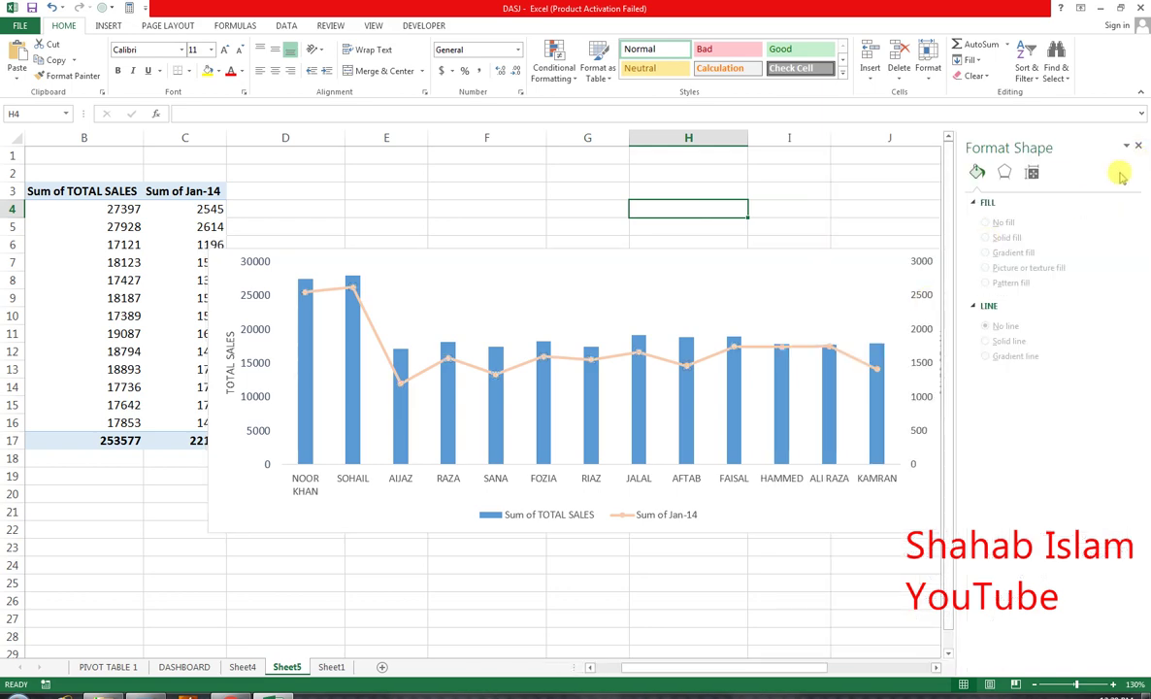
click(1137, 147)
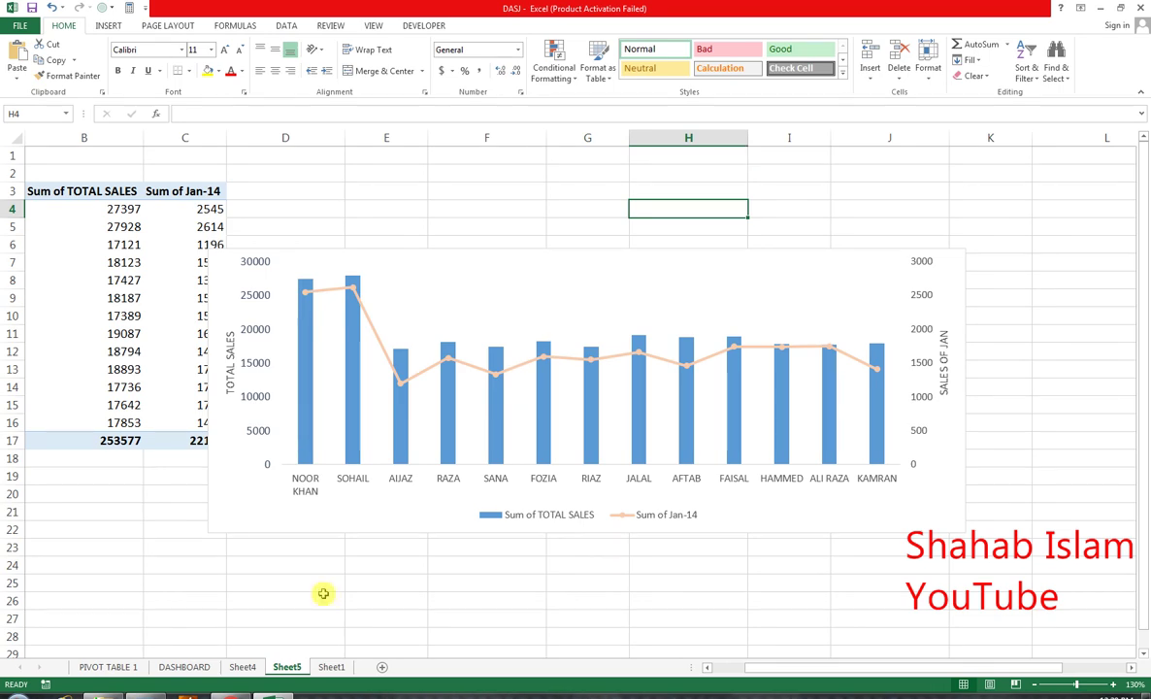
- Add a chart title to the PivotChart using the Above Chart option
click(599, 265)
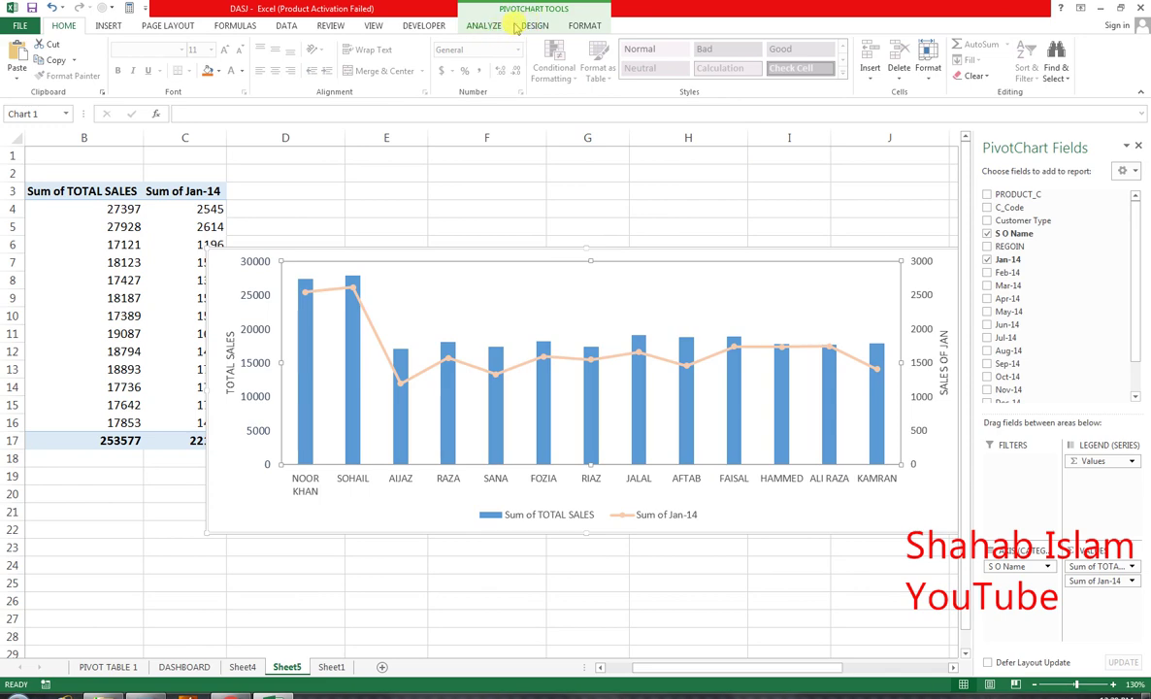
click(524, 26)
click(31, 70)
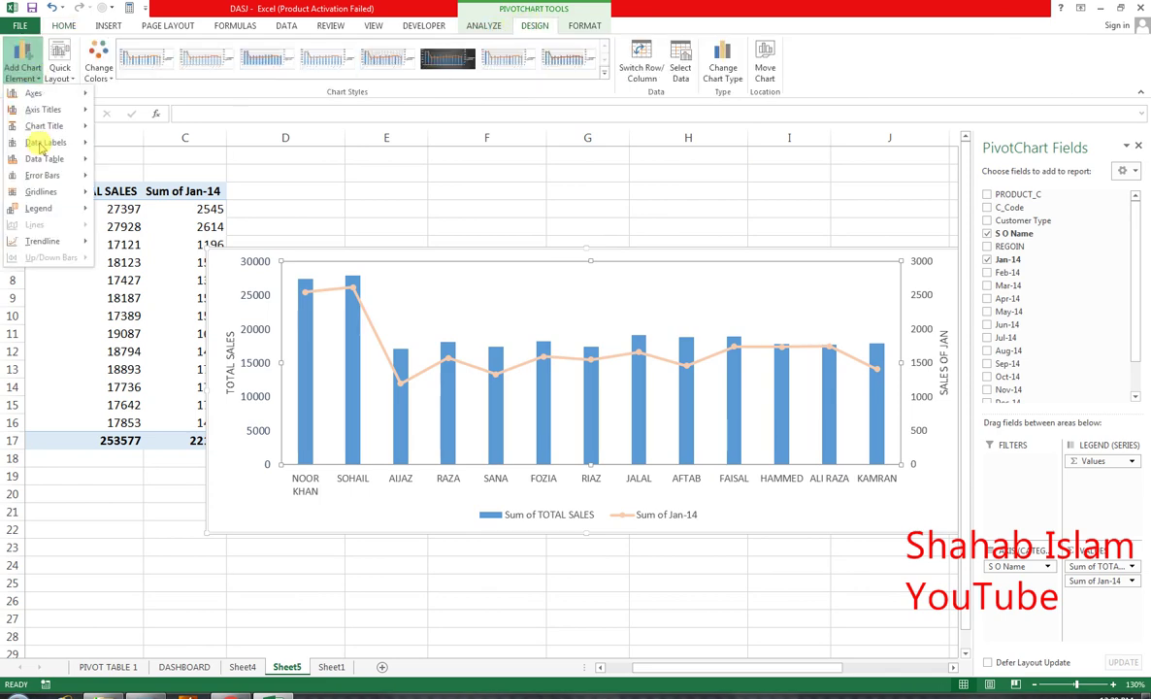
mouse_move(47, 126)
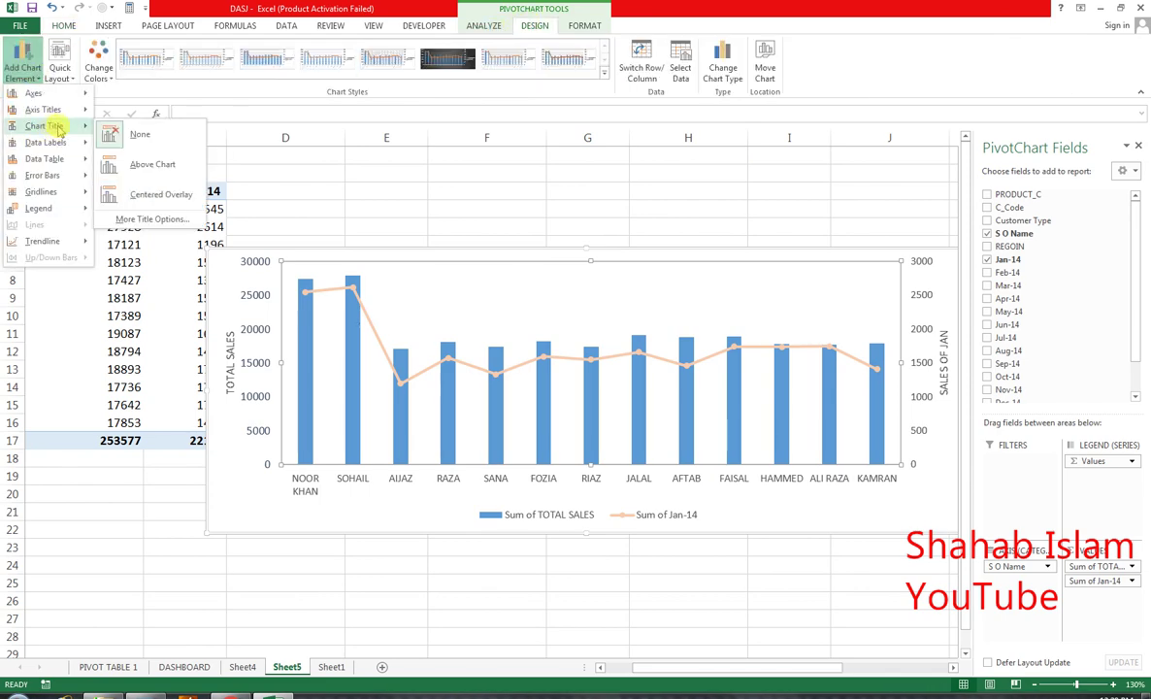
click(149, 175)
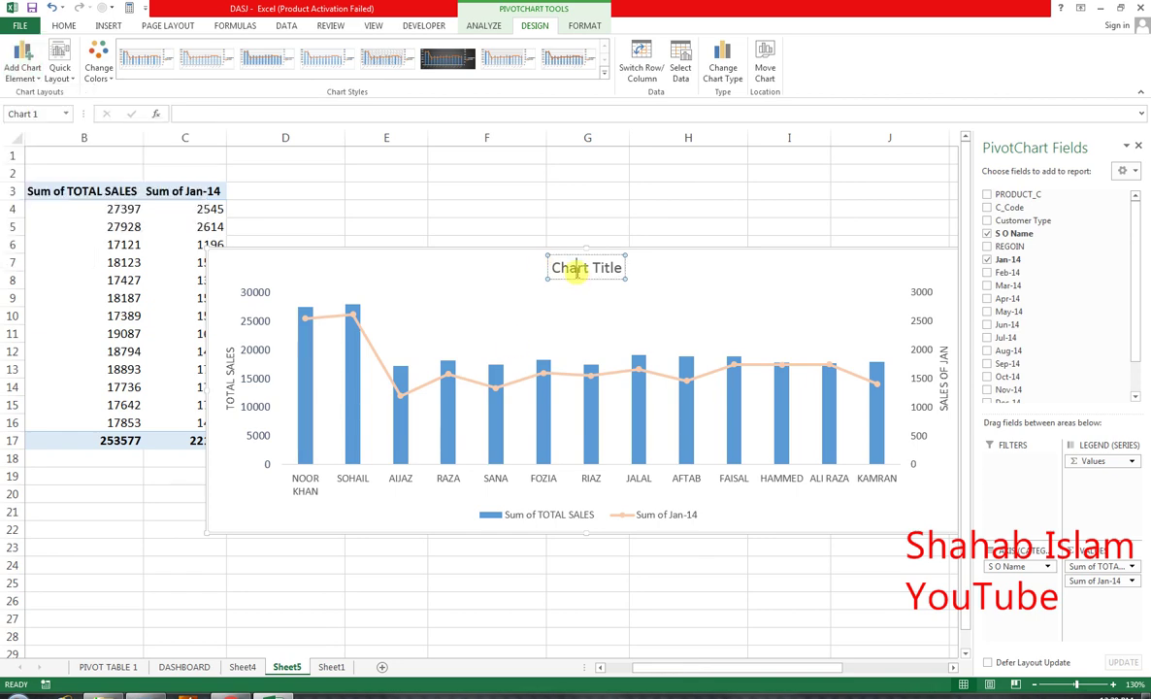
- Replace the placeholder chart title with TOTAL SALES OR MONTH OF JAN SALES
click(577, 269)
key(BackSpace)
key(BackSpace)
key(BackSpace)
key(BackSpace)
key(BackSpace)
key(BackSpace)
key(BackSpace)
key(BackSpace)
key(BackSpace)
key(BackSpace)
key(BackSpace)
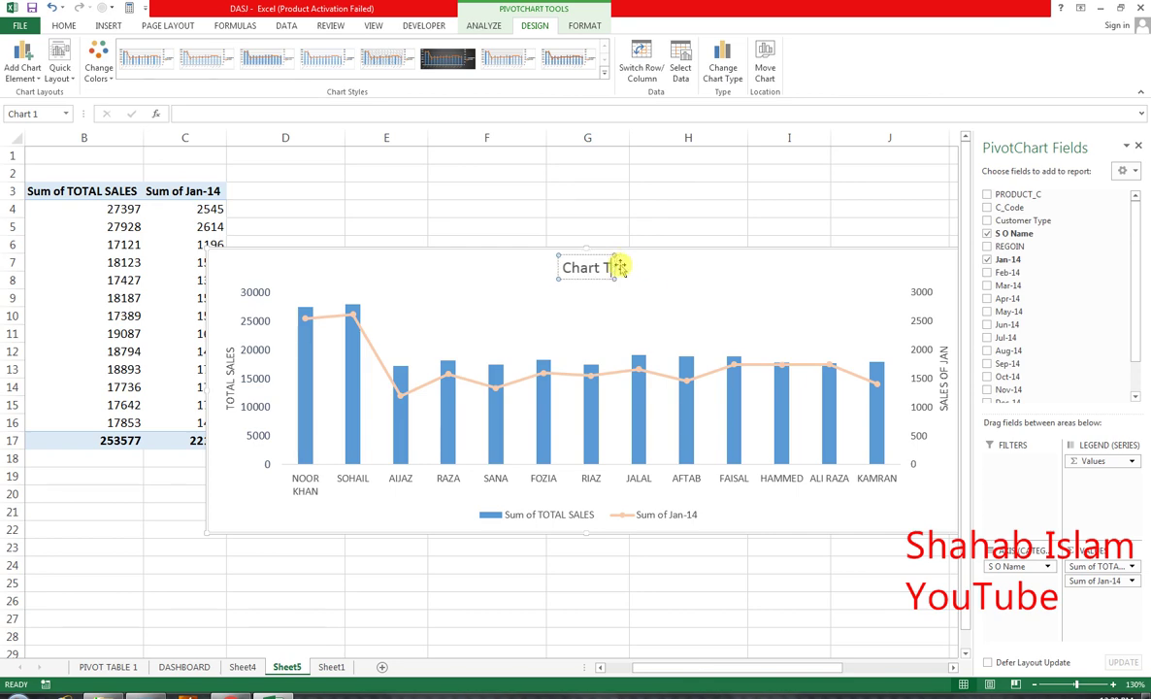
text(TOAL)
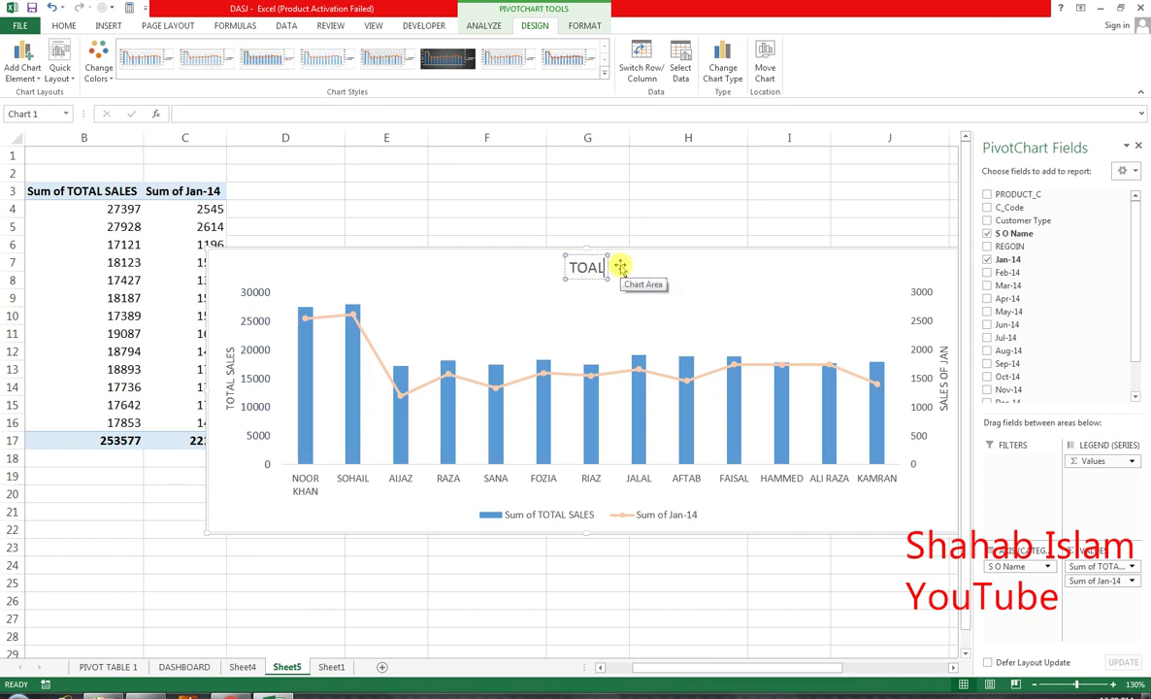
key(BackSpace)
key(BackSpace)
text(TAL SAL)
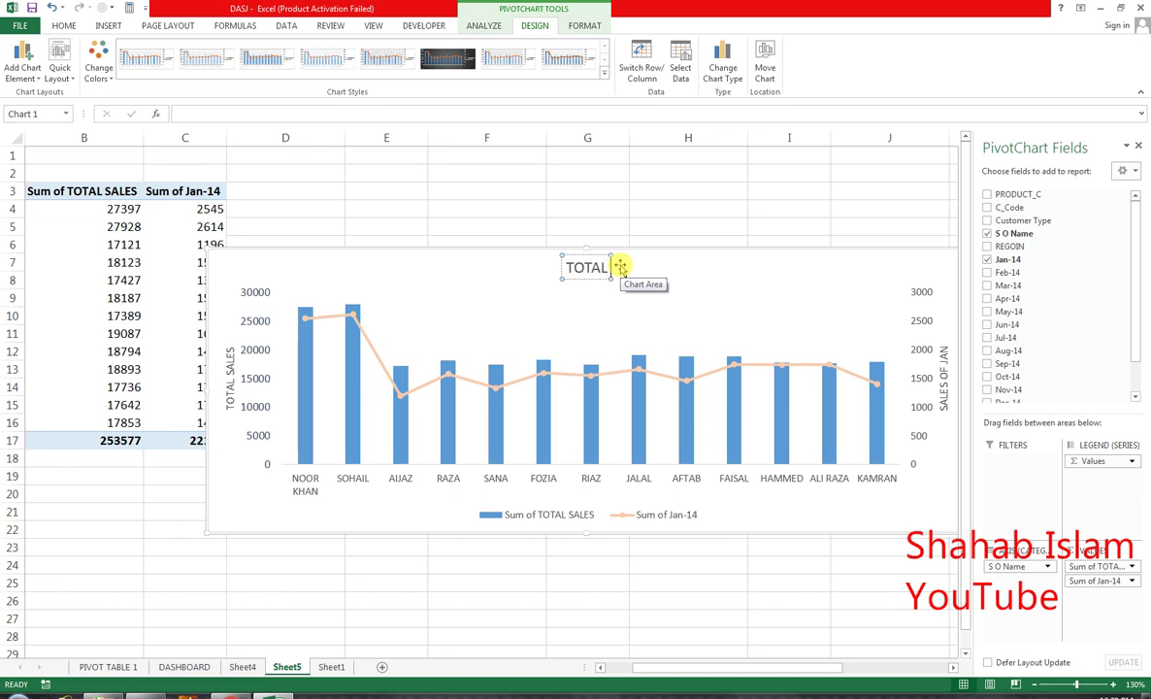
text(ES)
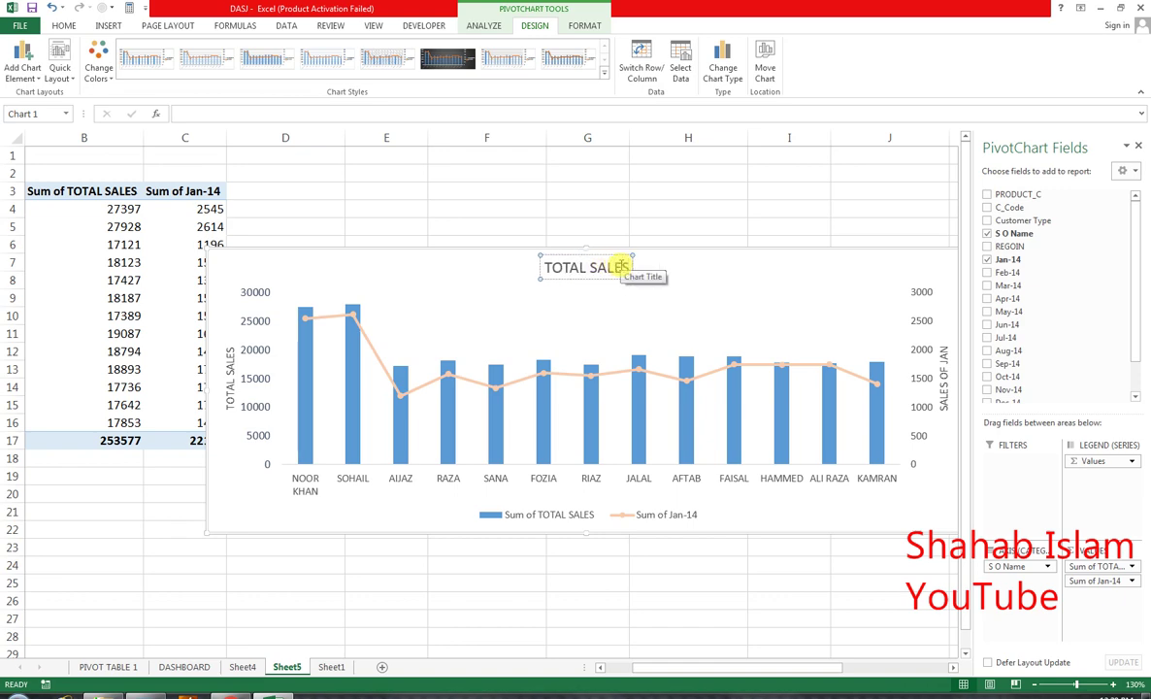
text( O)
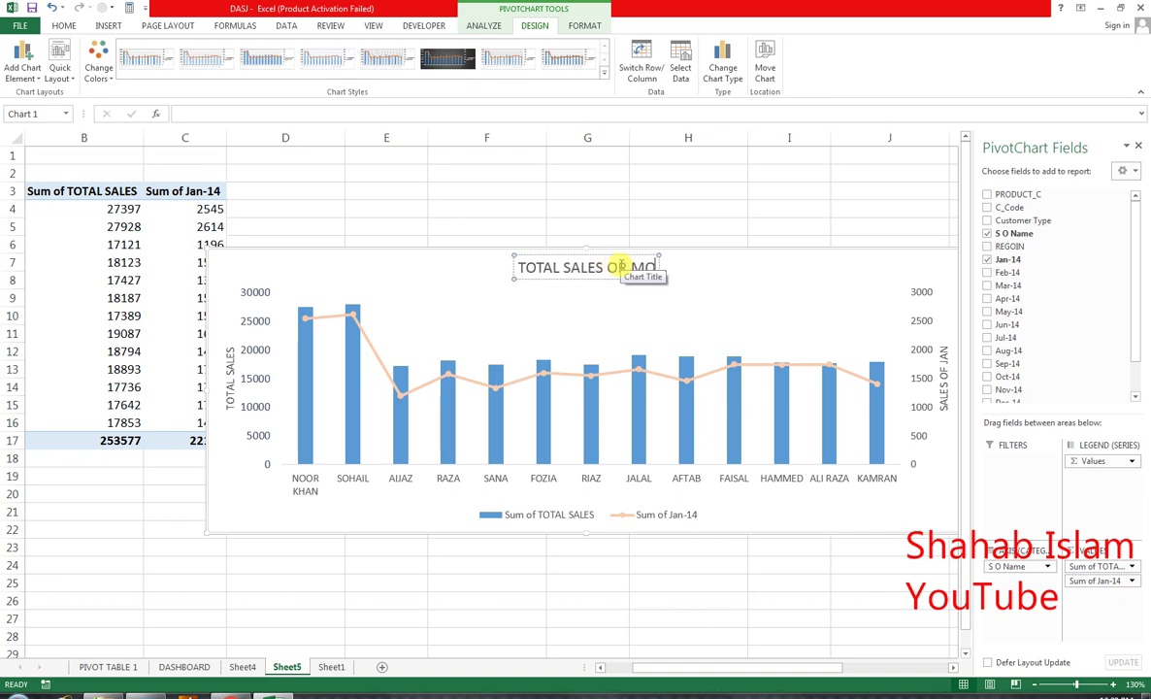
text(F MNNTH OF)
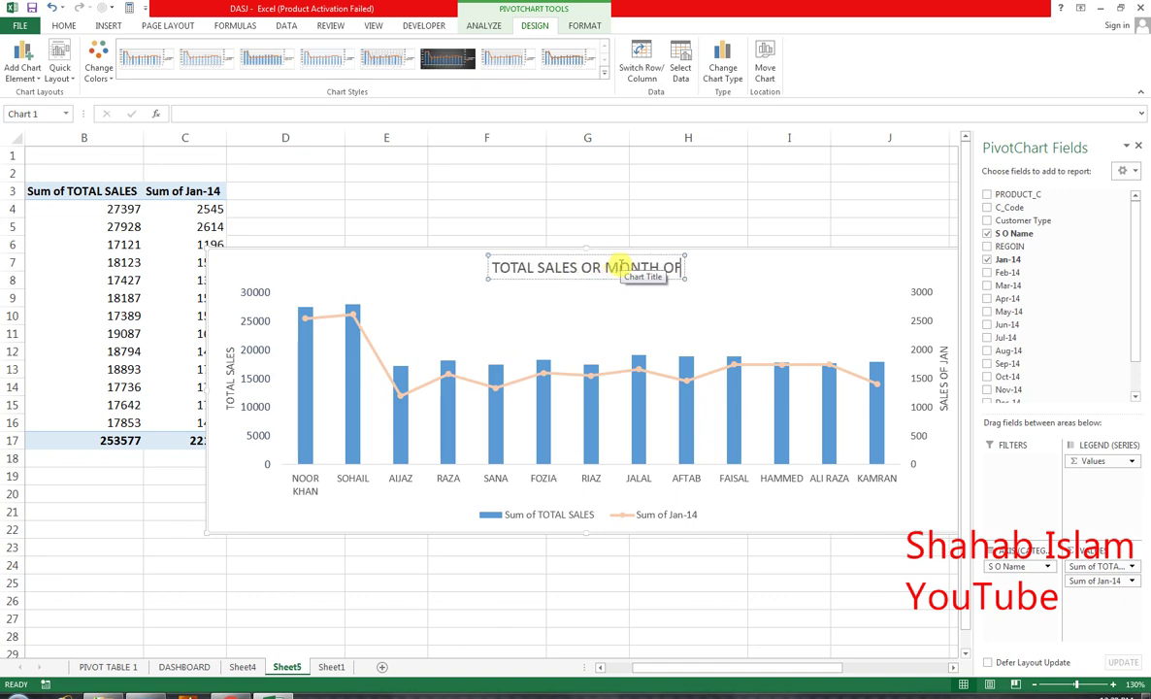
text( JAN SALES)
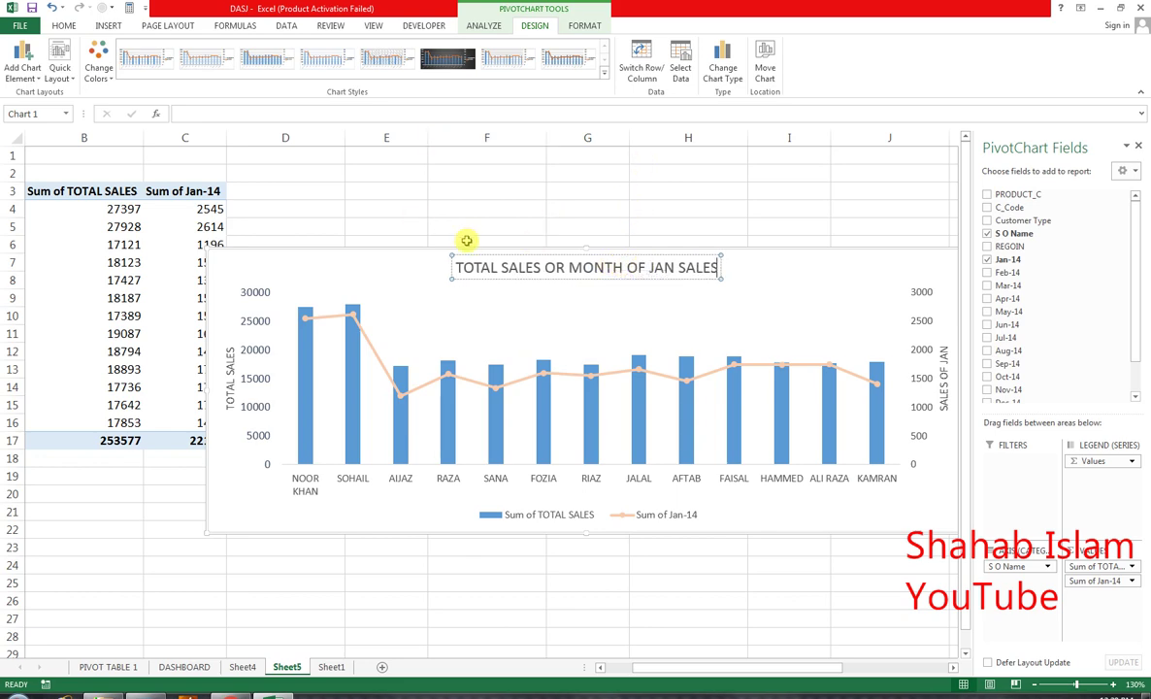
- Enlarge the chart title to font size 28 and make it bold
click(63, 27)
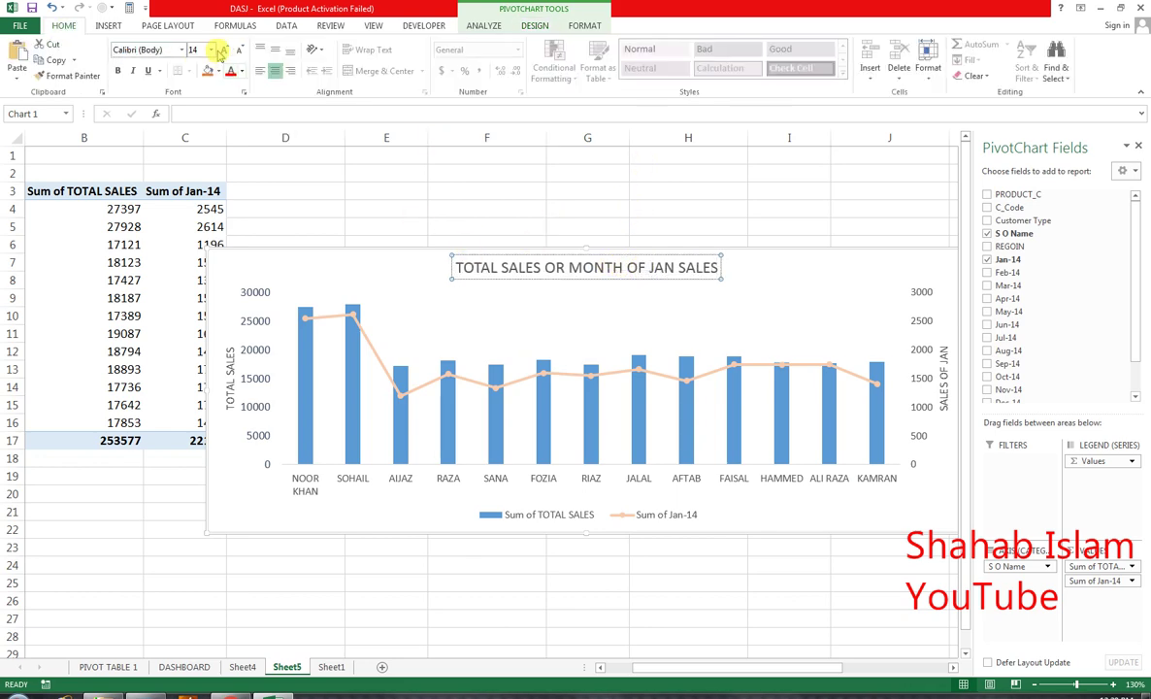
click(218, 50)
click(219, 50)
click(219, 50)
click(219, 51)
click(219, 50)
click(219, 51)
click(218, 51)
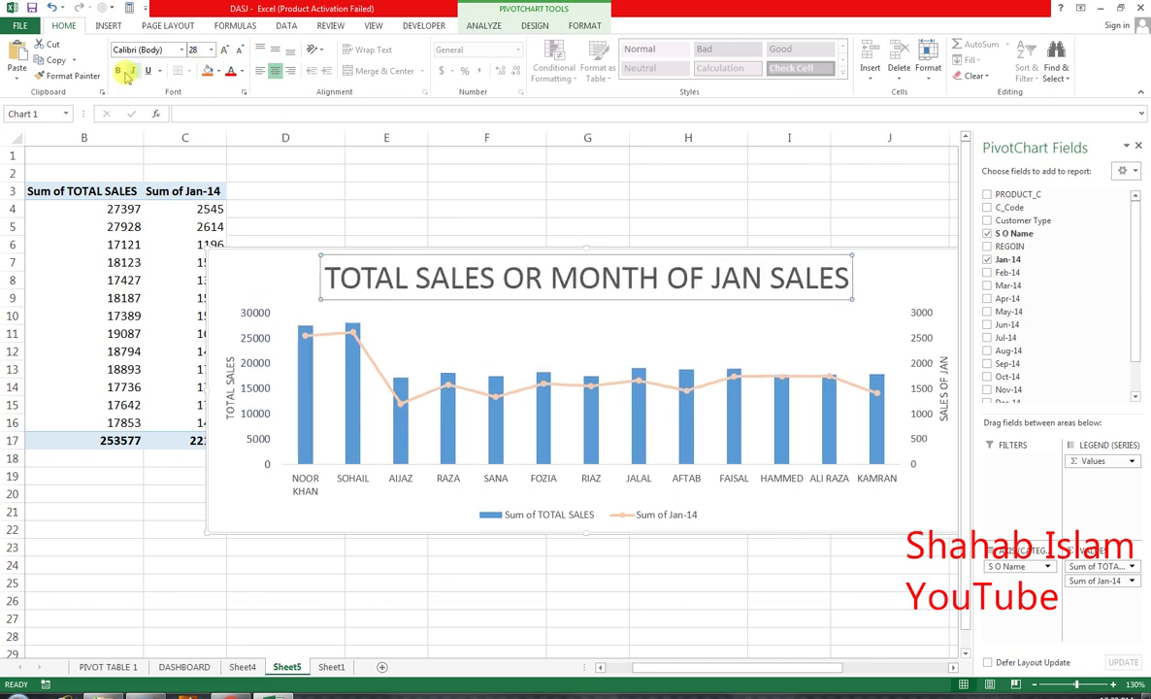
- Fill the combo chart's chart area with the light gray theme color
click(228, 278)
right_click(228, 279)
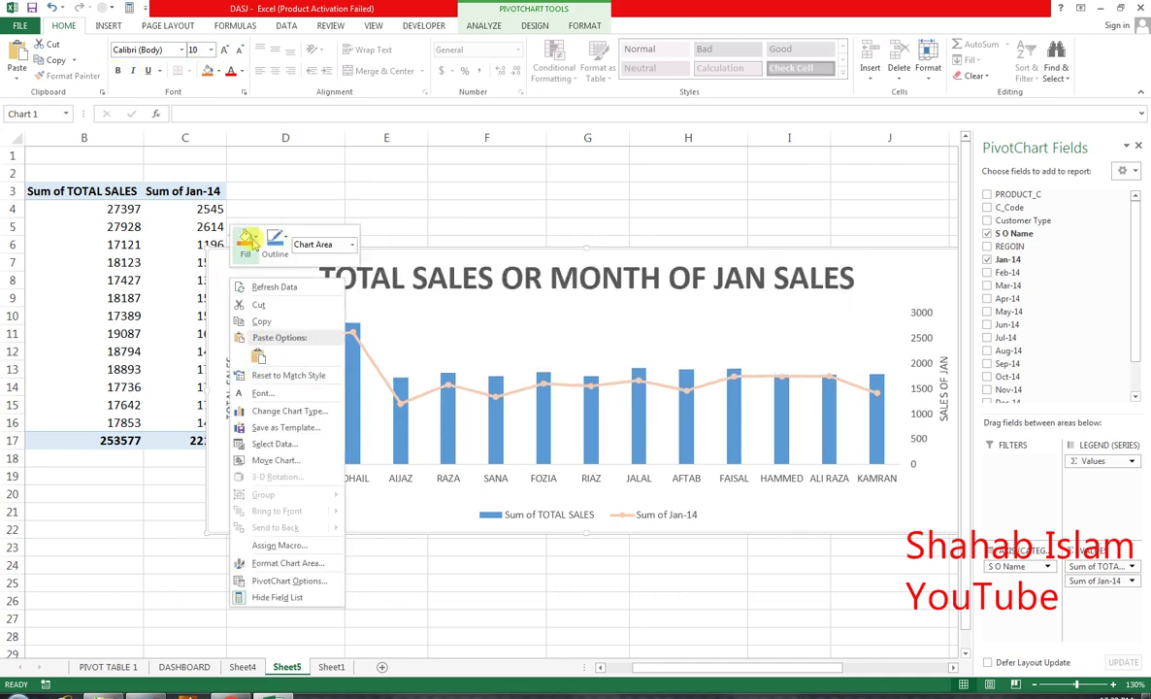
click(248, 240)
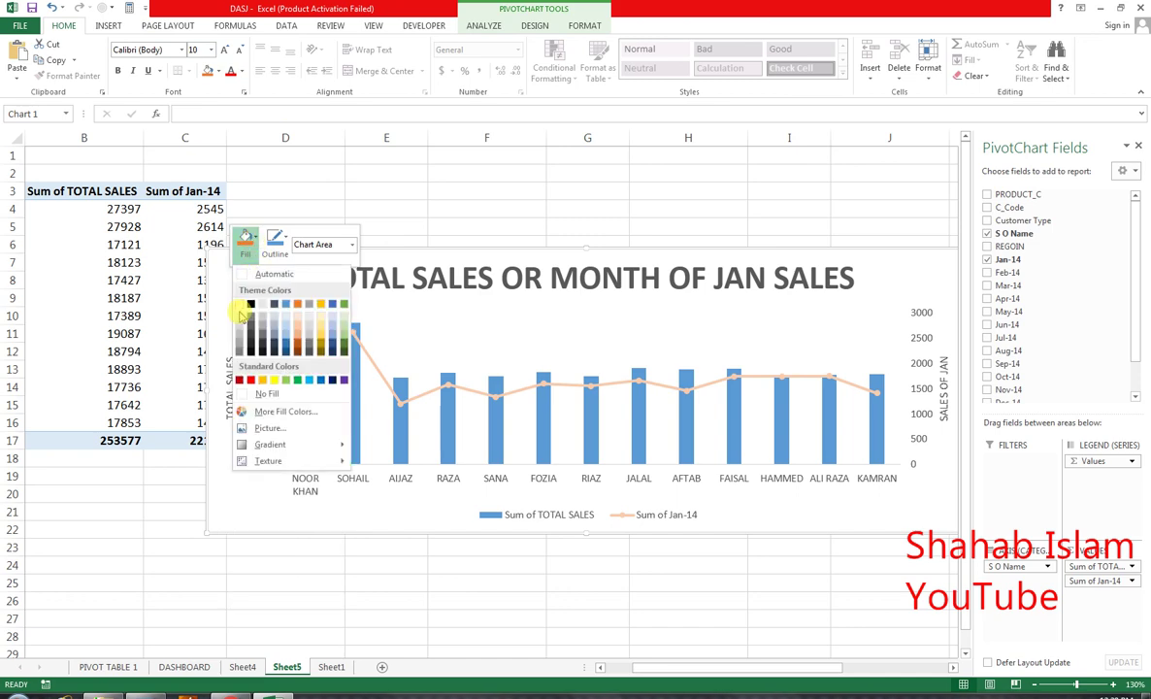
click(239, 314)
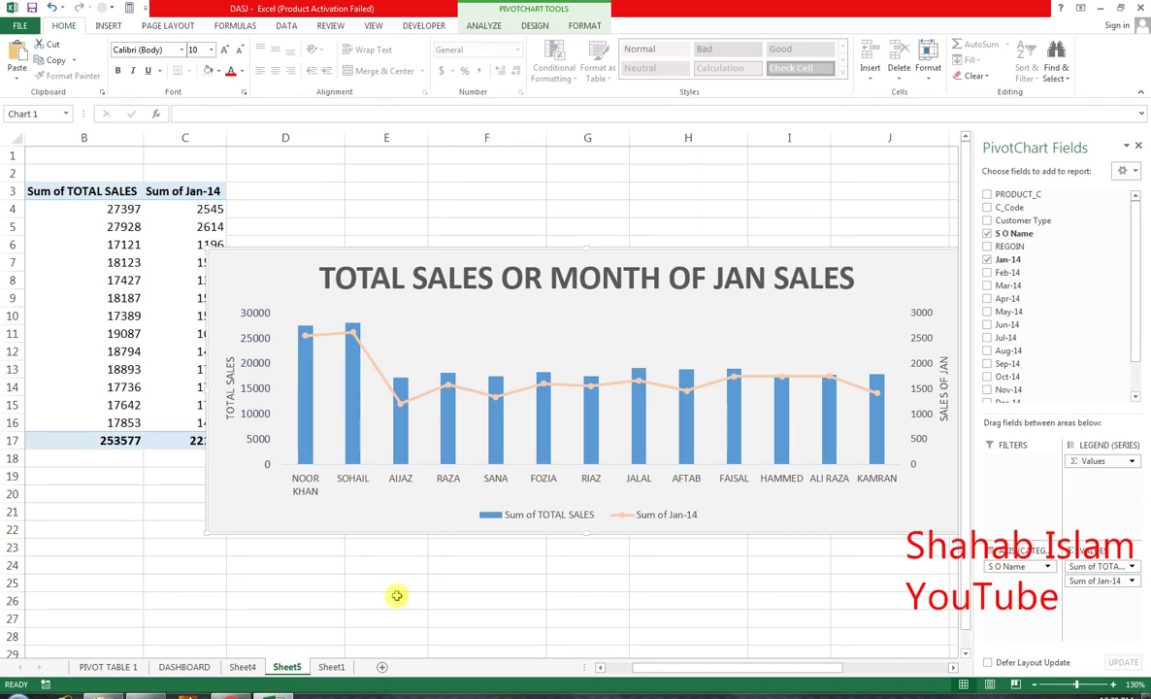
- Give the chart area a 5 pt solid white border with rounded corners, and close the formatting options
double_click(244, 252)
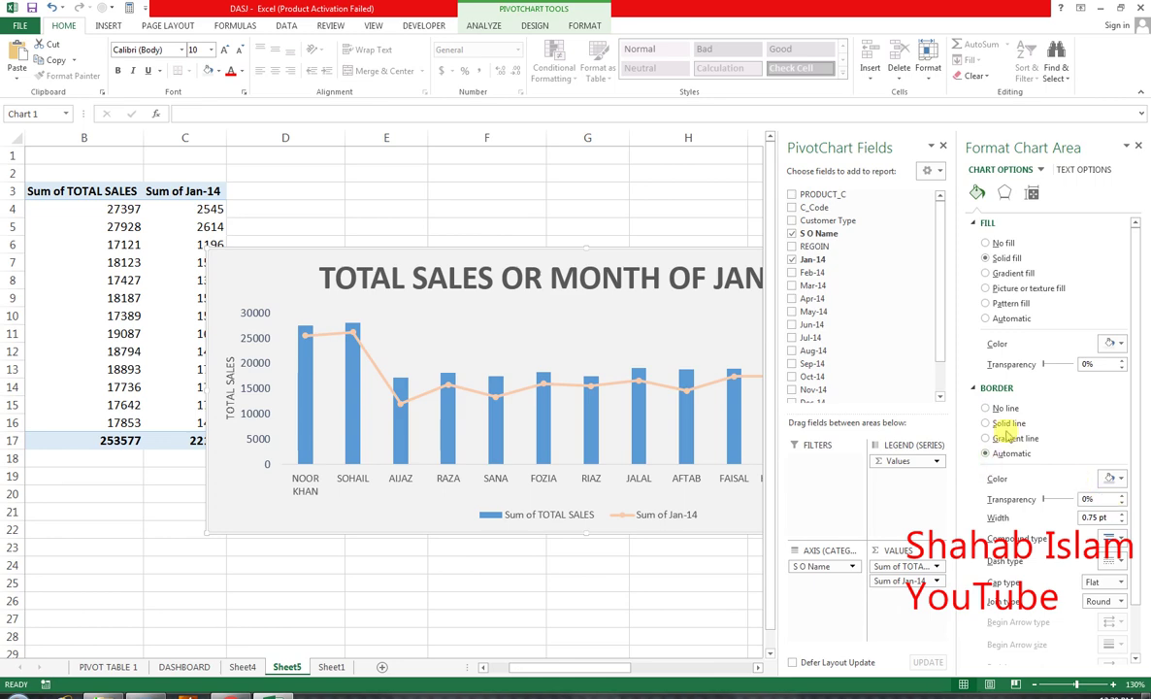
scroll(1044, 445, down, 1)
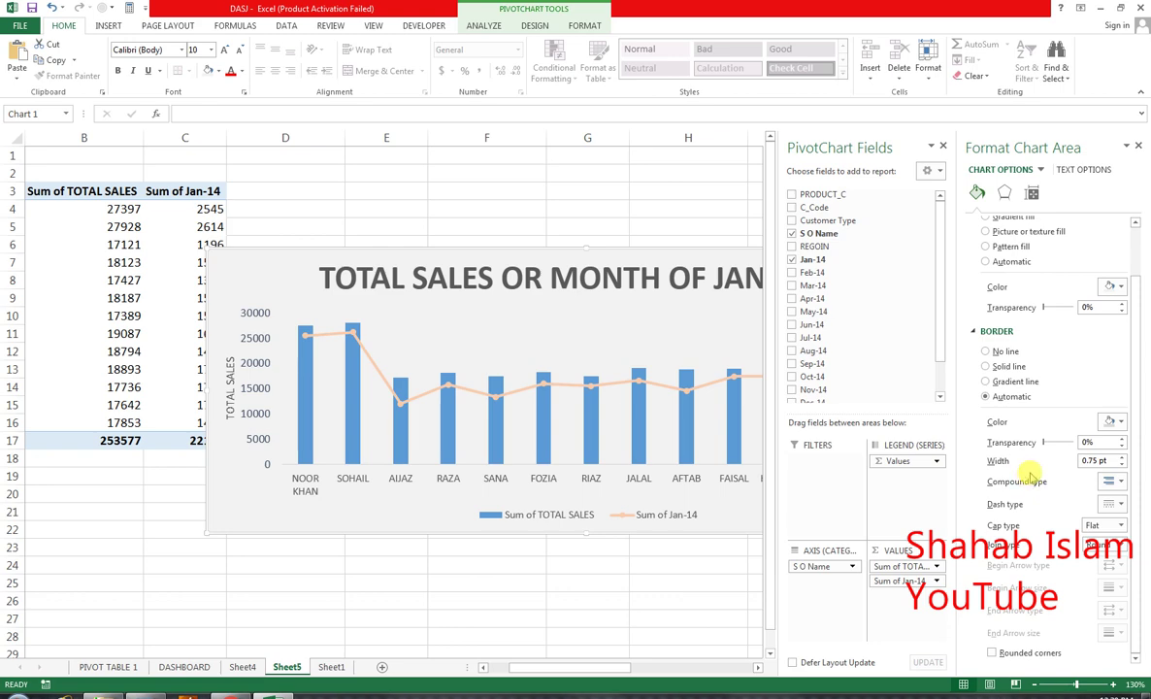
drag(1116, 460, 1044, 463)
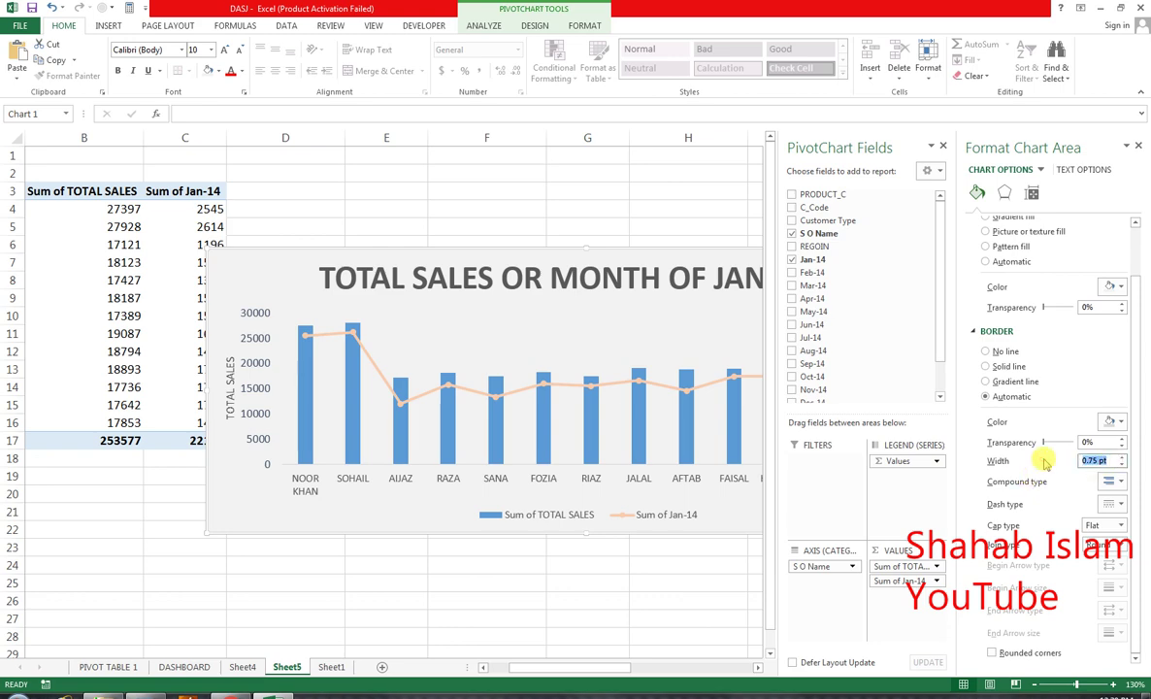
text(5)
click(1112, 421)
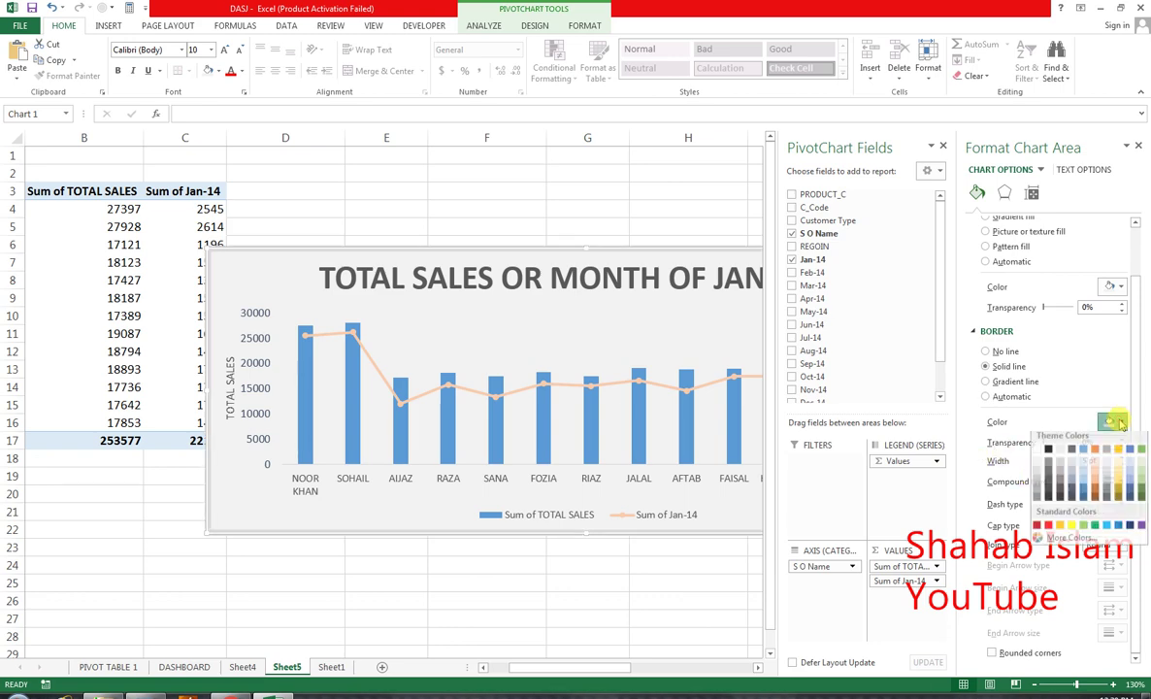
click(1038, 453)
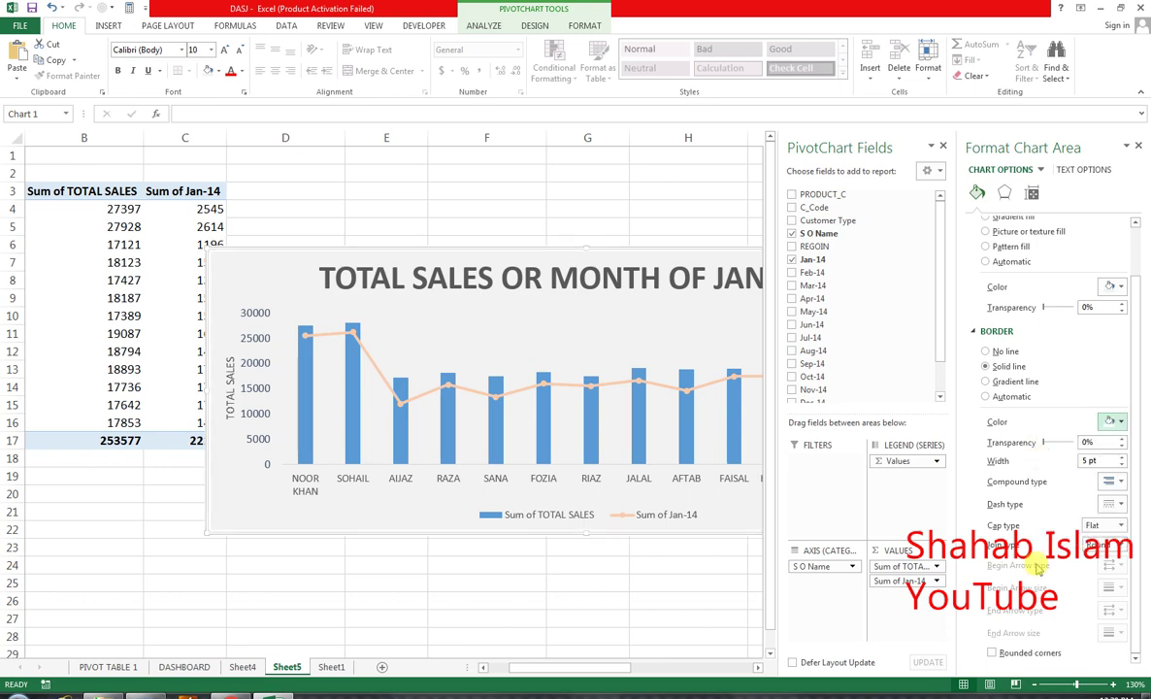
click(991, 654)
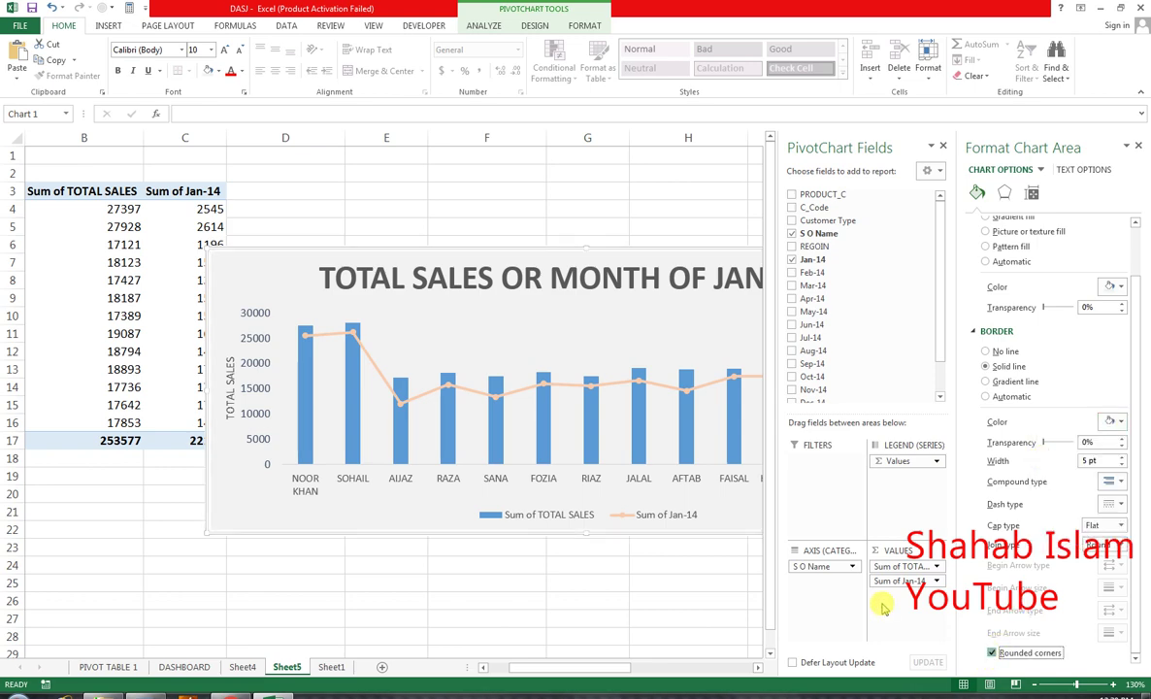
click(723, 581)
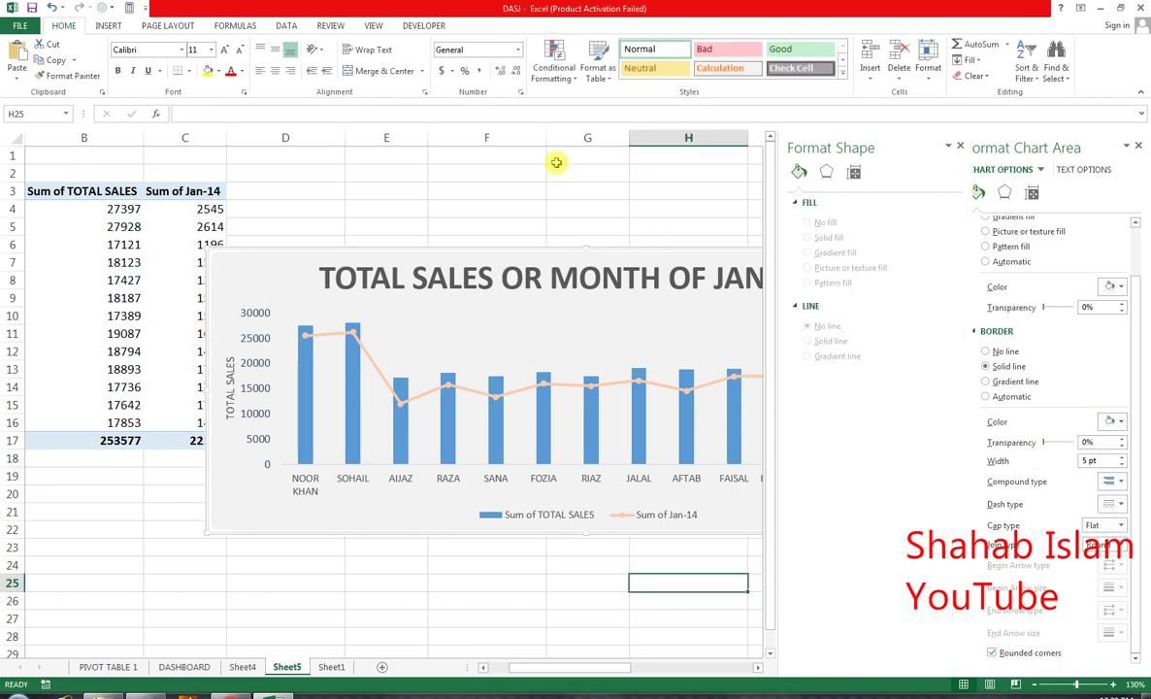
click(555, 186)
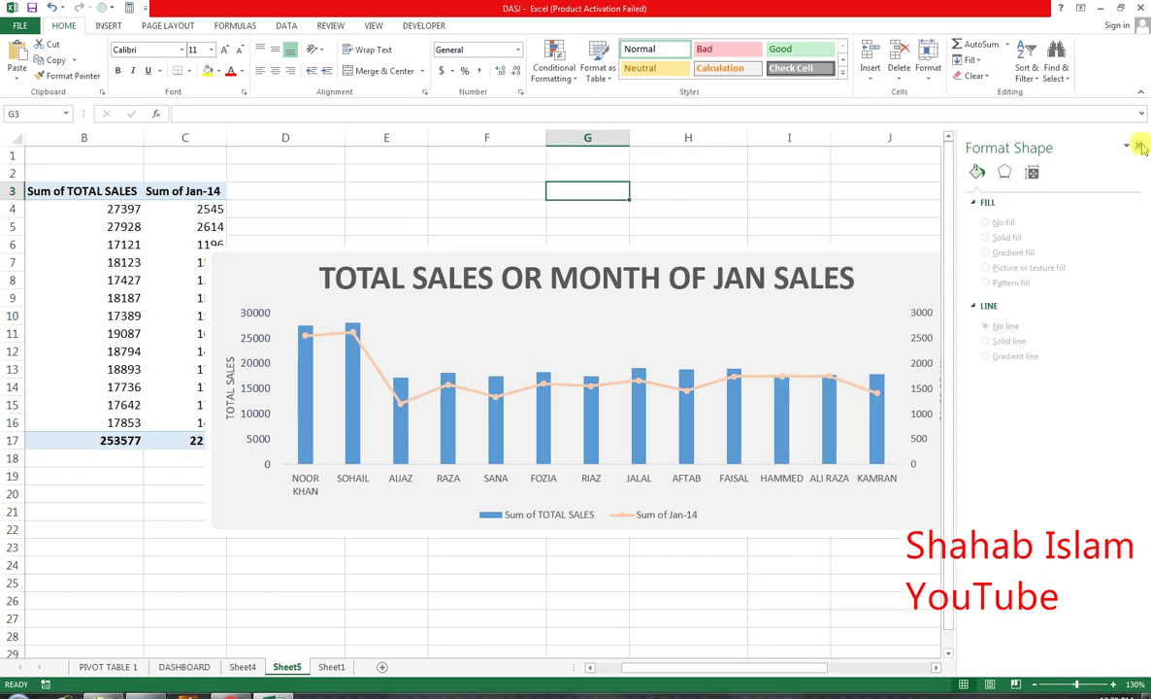
click(1140, 144)
- Move the combo chart from Sheet5 to cell C18 of the DASHBOARD sheet and widen it to span both charts above
click(617, 332)
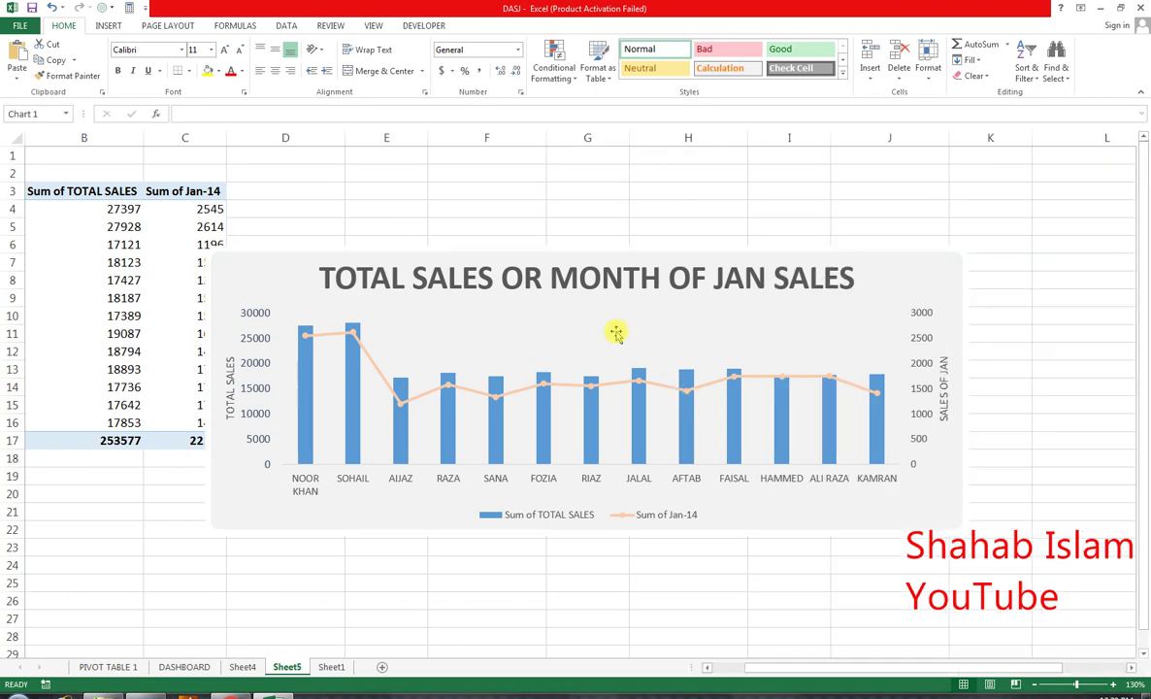
key(Delete)
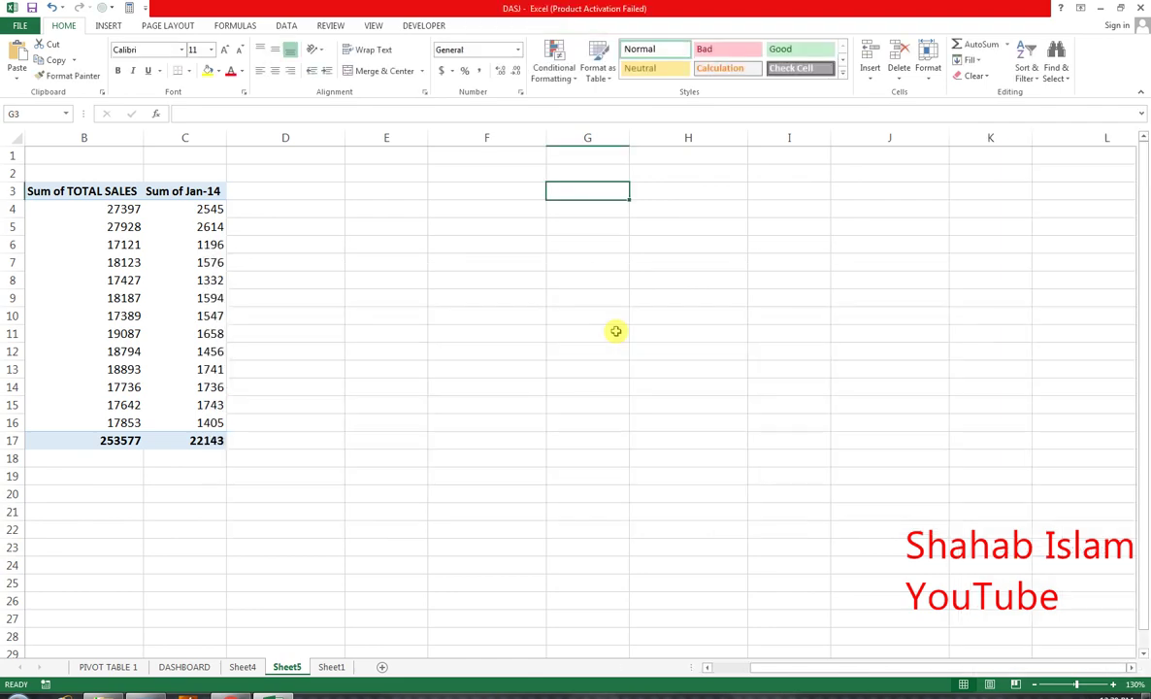
click(184, 666)
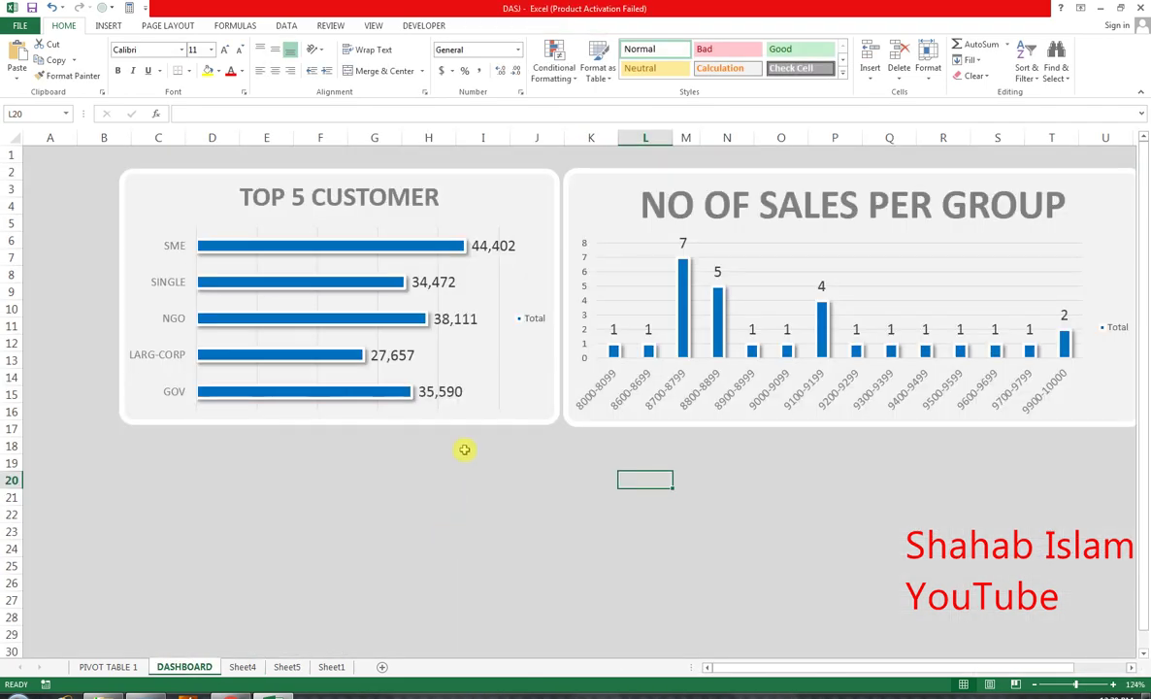
click(146, 447)
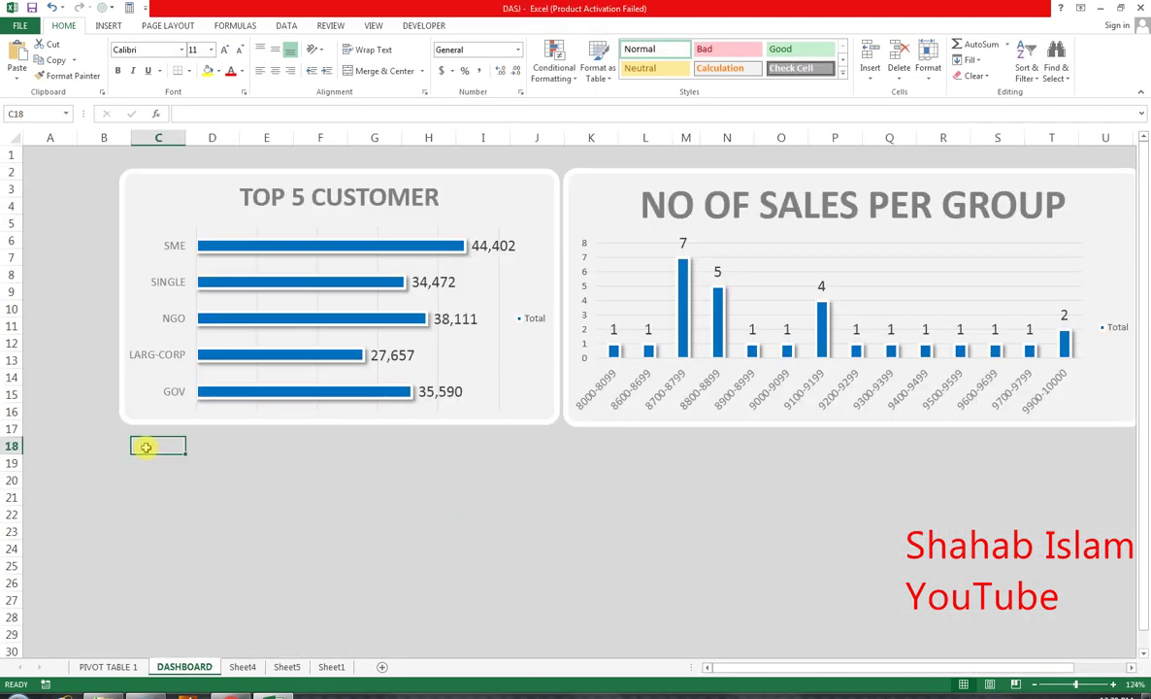
key(ctrl+v)
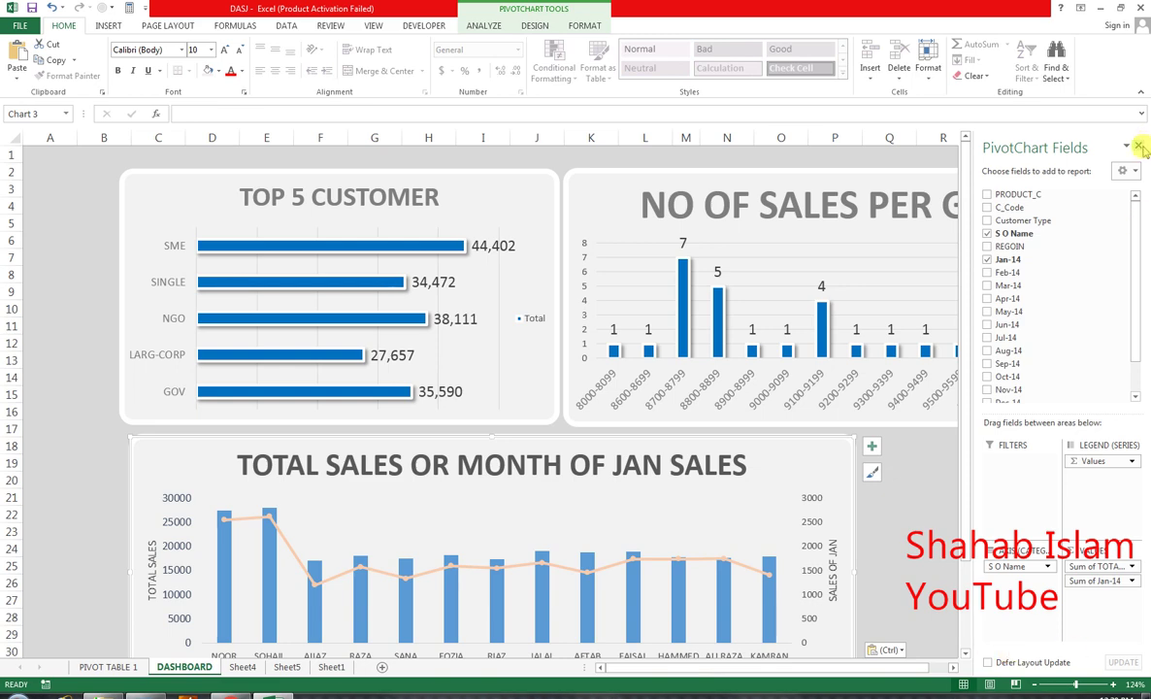
click(1139, 145)
drag(1075, 684, 1072, 684)
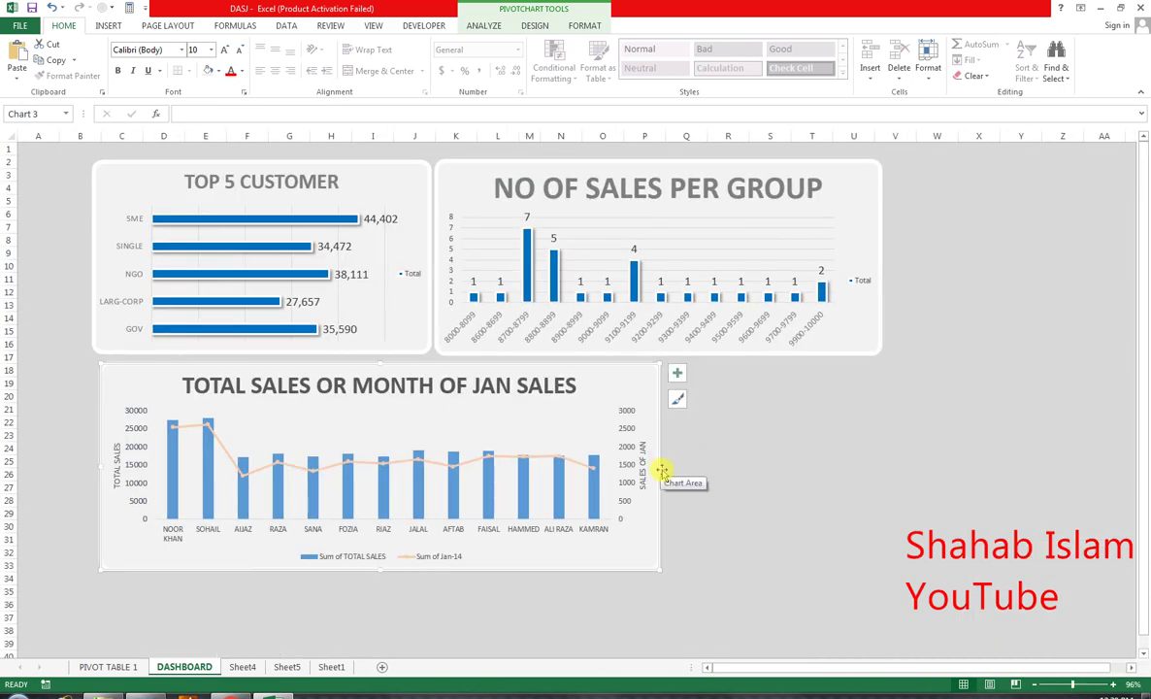
drag(661, 467, 876, 453)
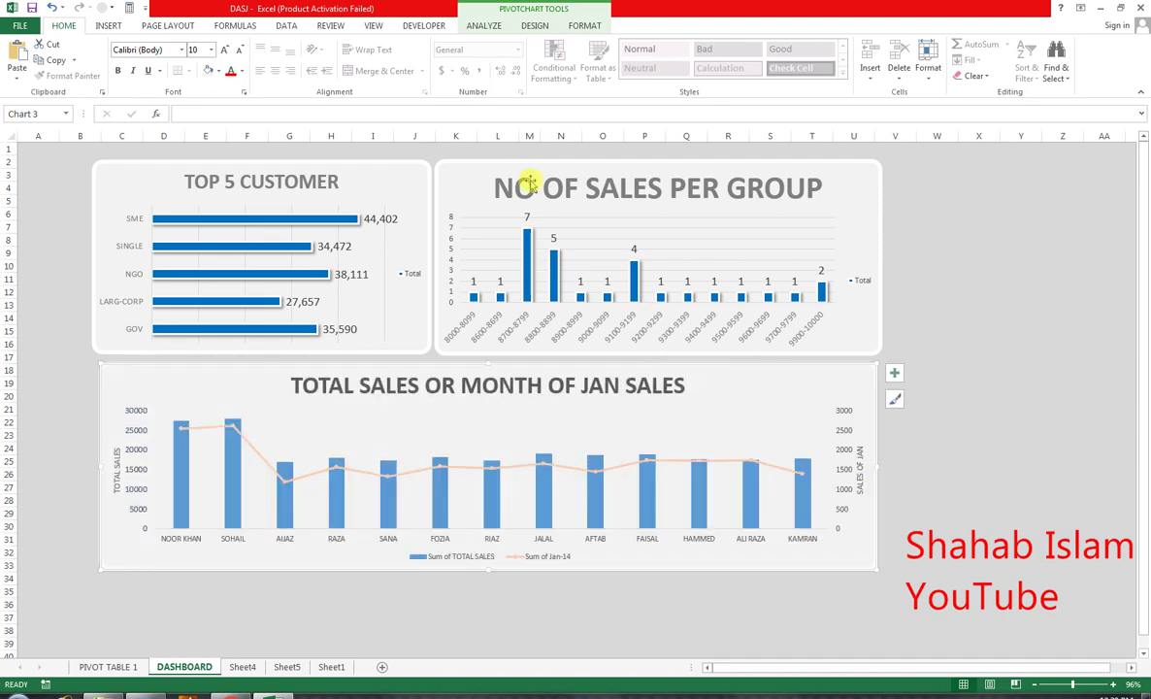
- Select all three dashboard charts together and shift them so they start near column A at row 4
click(139, 177)
click(452, 174)
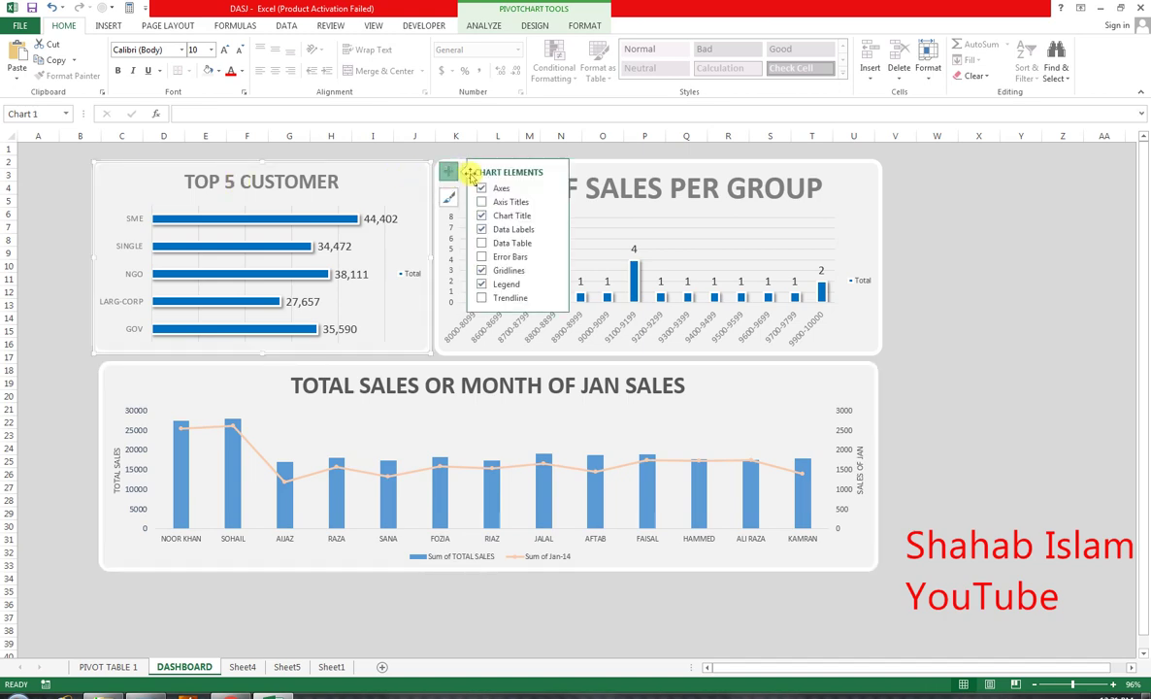
ctrl+click(839, 176)
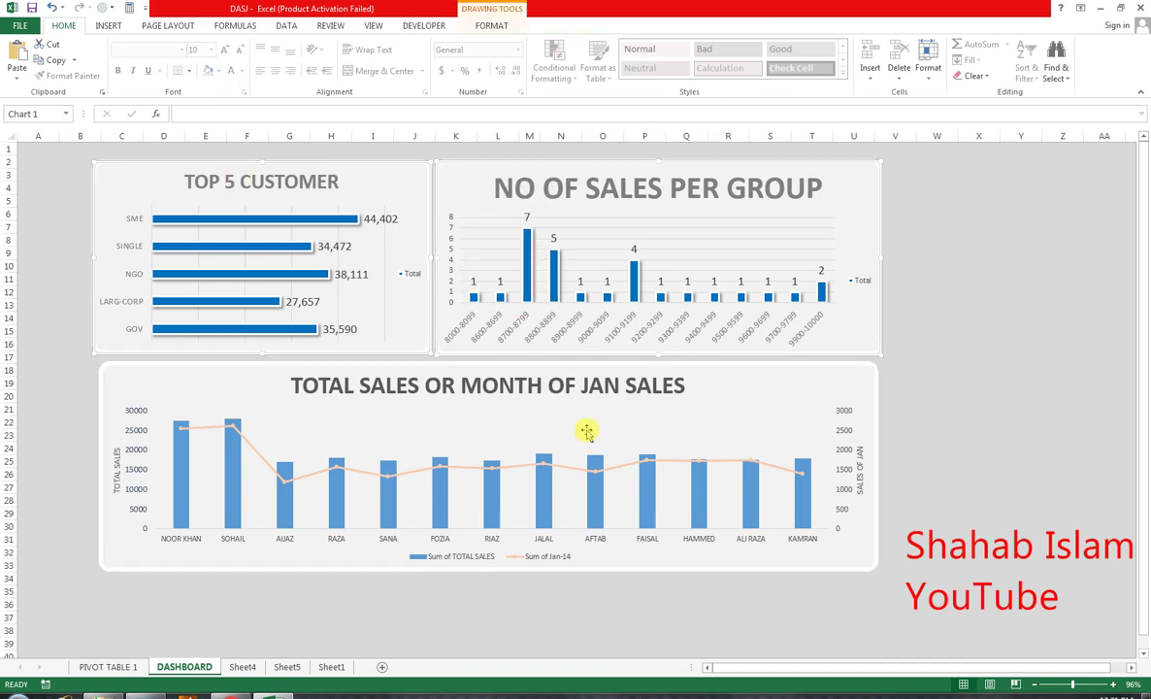
ctrl+click(248, 379)
drag(234, 378, 178, 402)
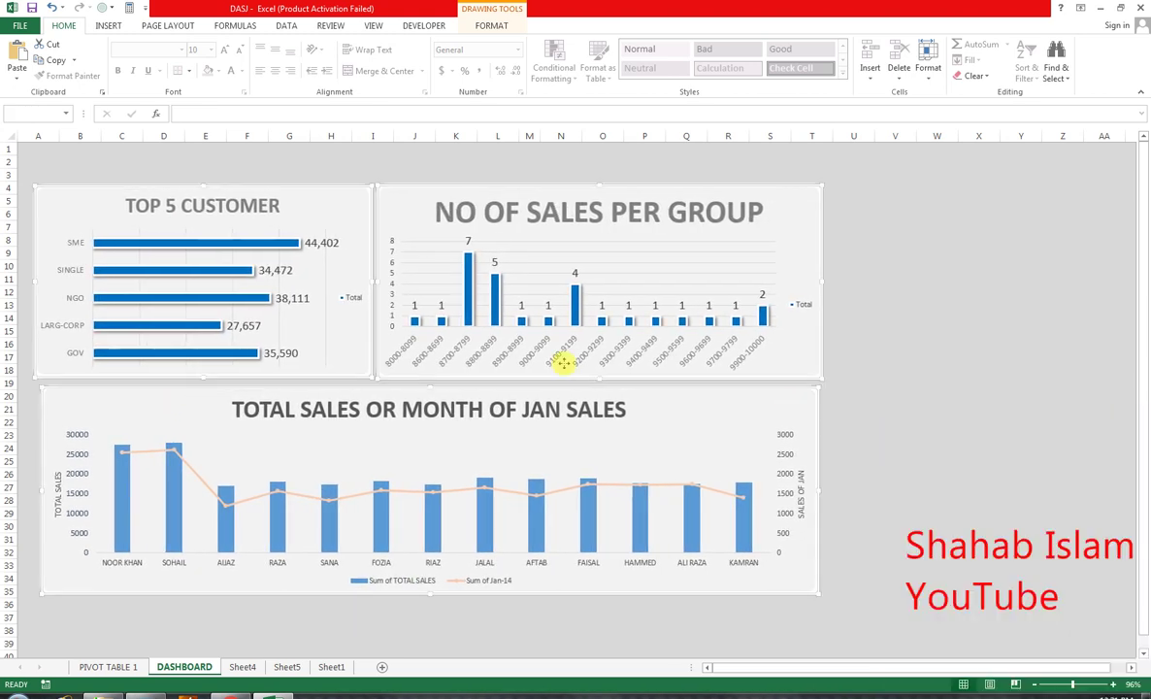
click(860, 192)
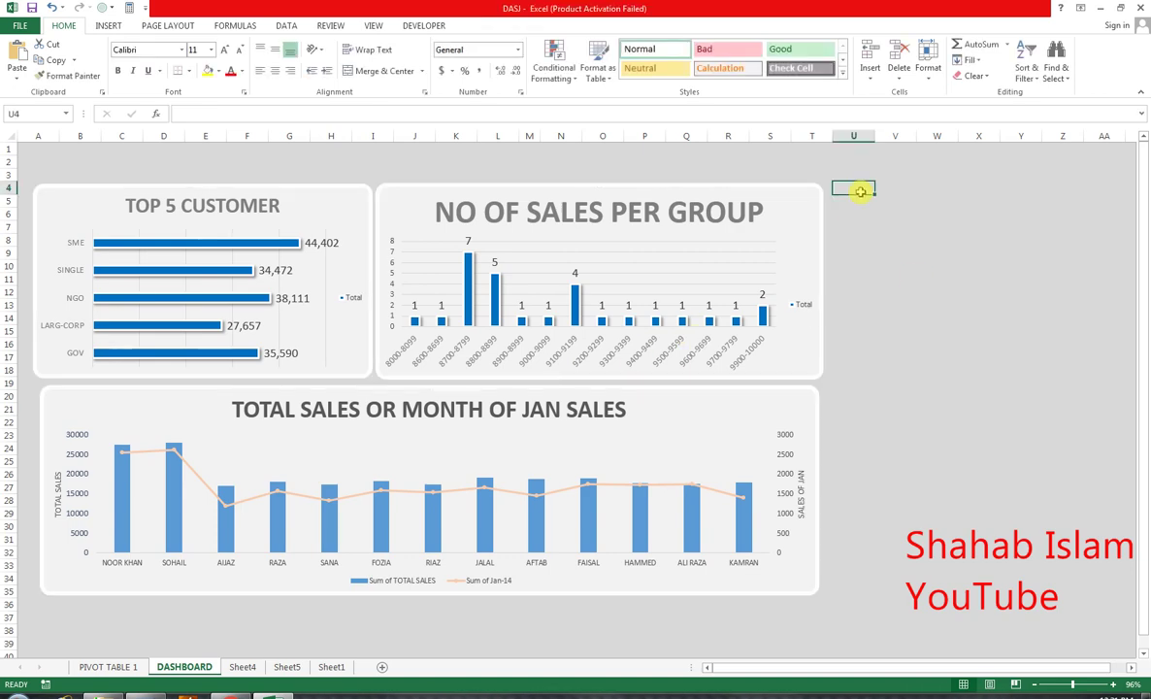
key(Down)
key(Down)
key(Down)
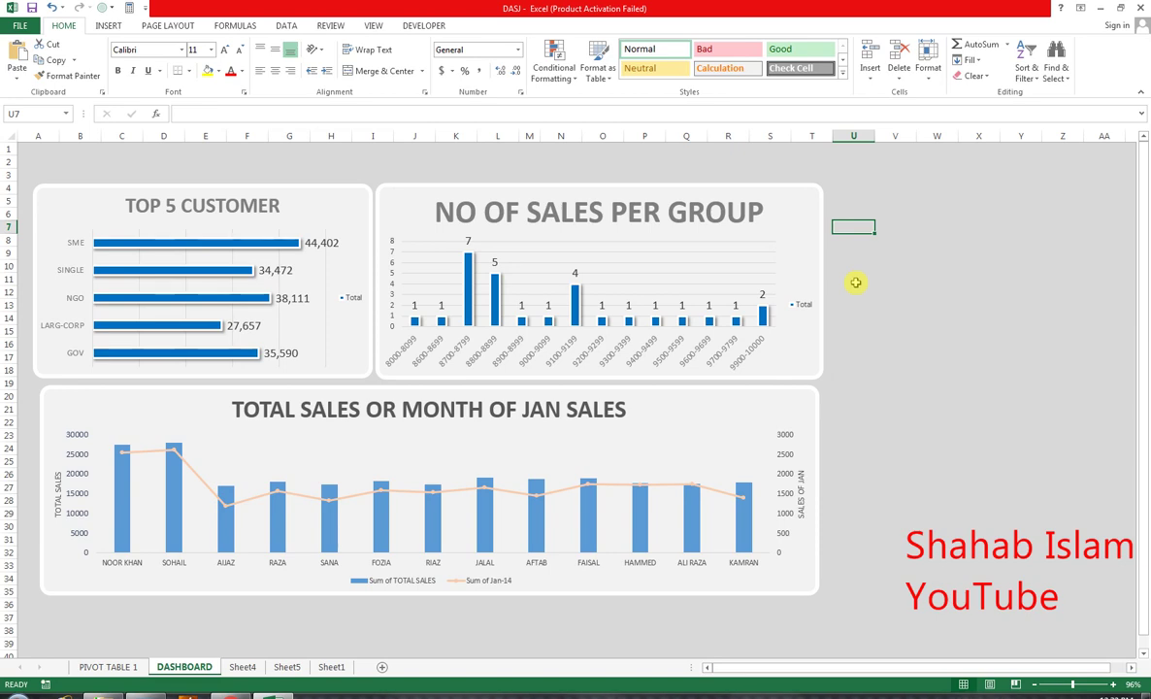
- Insert slicers for Customer Type, S O Name, Jan-14 and TOTAL SALES from the TOTAL SALES OR MONTH OF JAN SALES chart
click(205, 396)
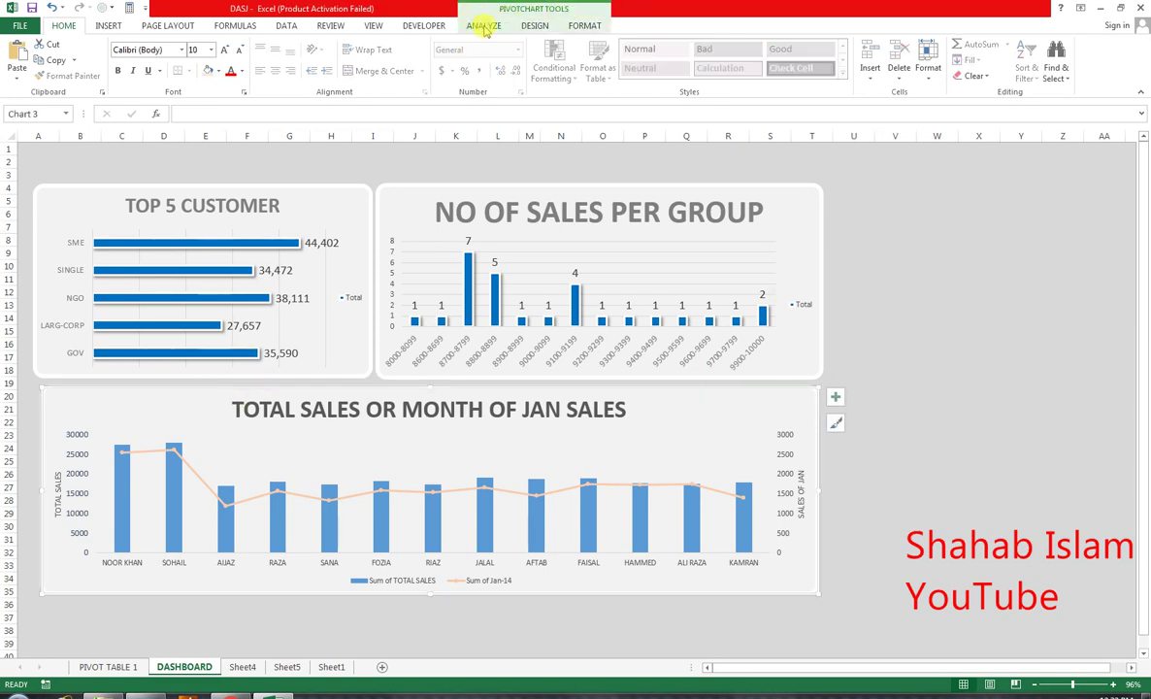
click(483, 26)
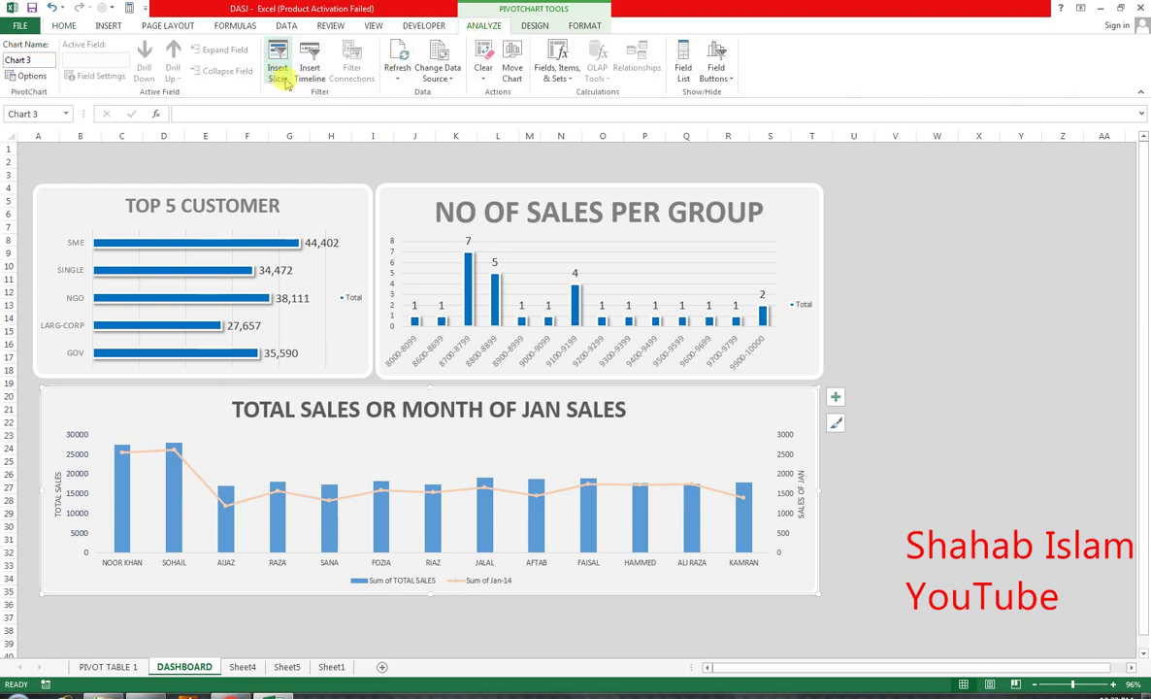
click(284, 80)
click(543, 332)
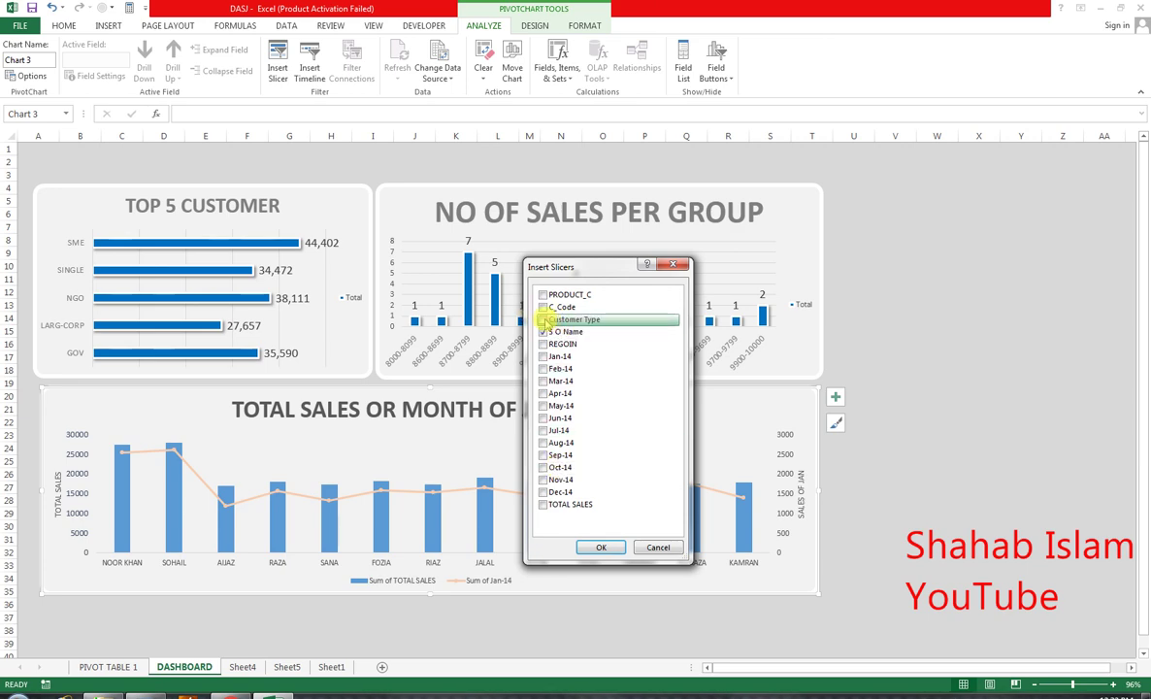
click(543, 321)
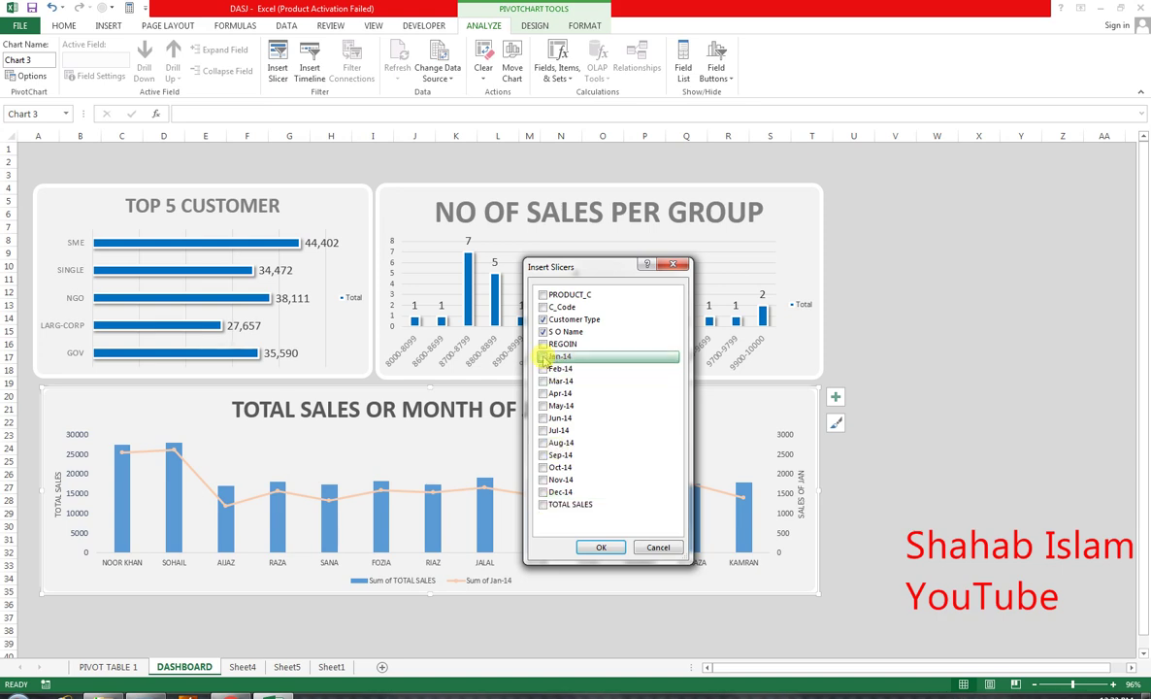
click(545, 357)
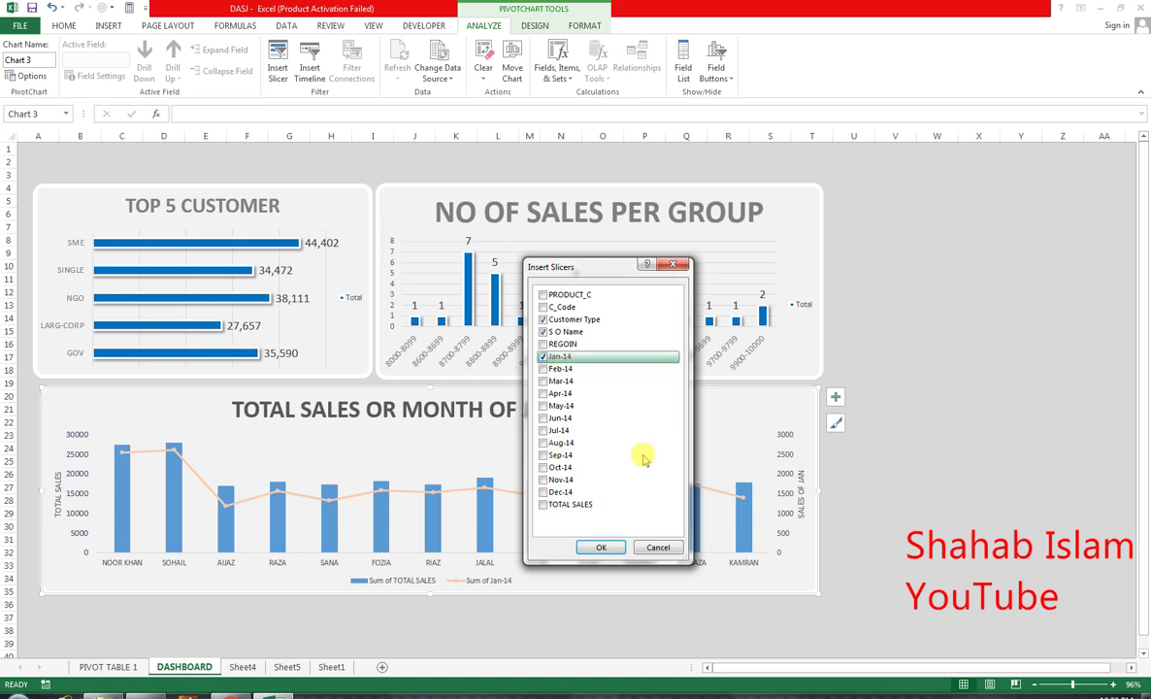
click(544, 505)
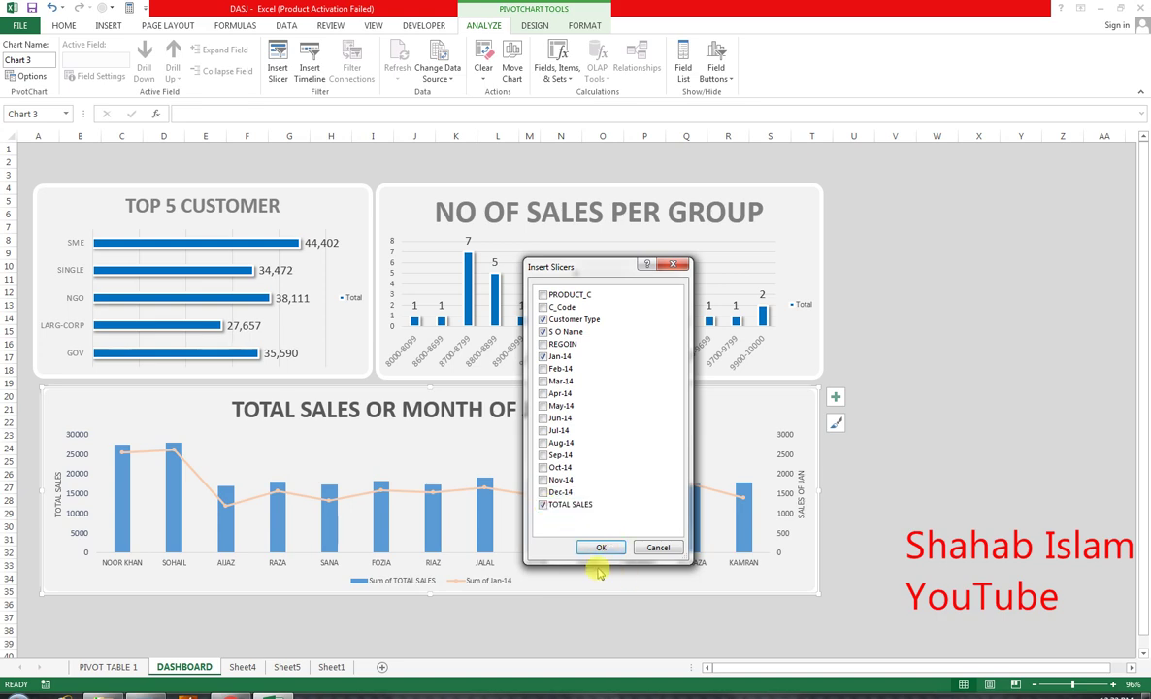
click(603, 545)
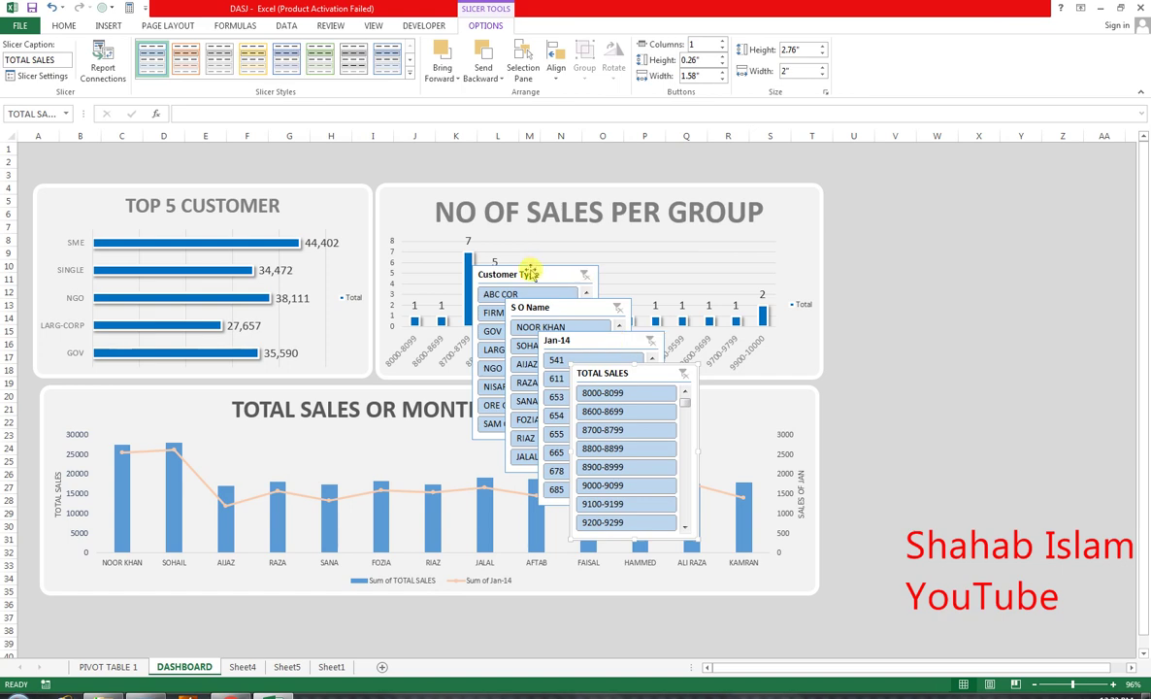
- Place the Customer Type slicer beside the charts at column U and widen it to about 4.42 inches
drag(531, 274, 899, 163)
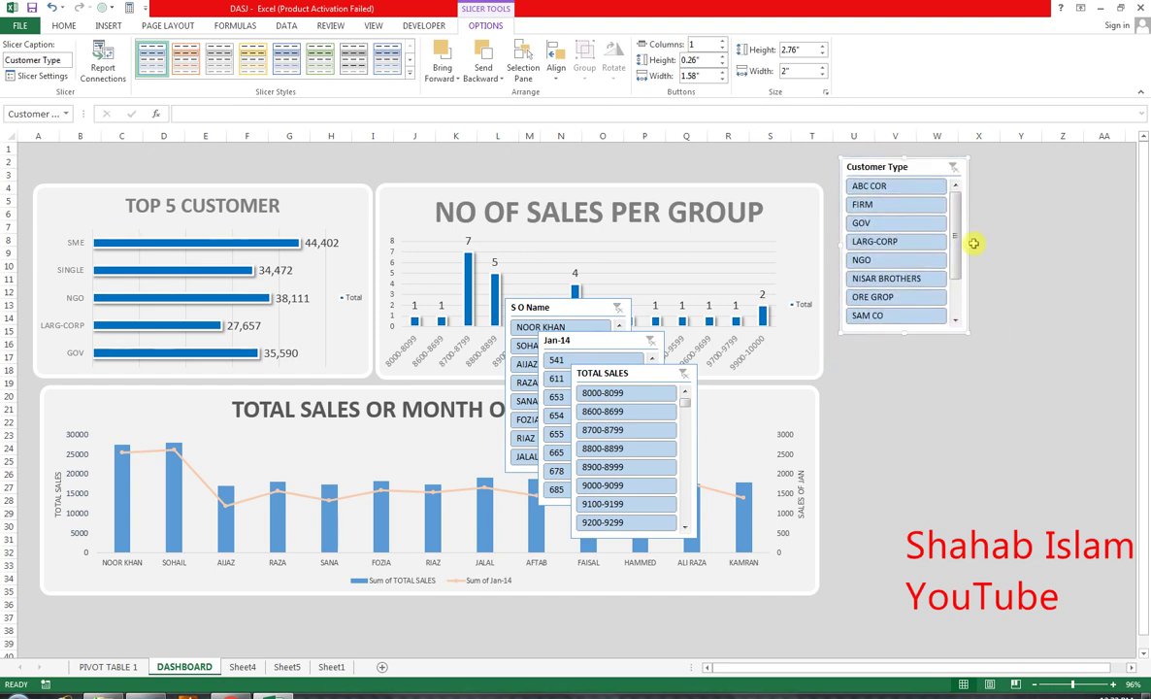
drag(970, 246, 1121, 255)
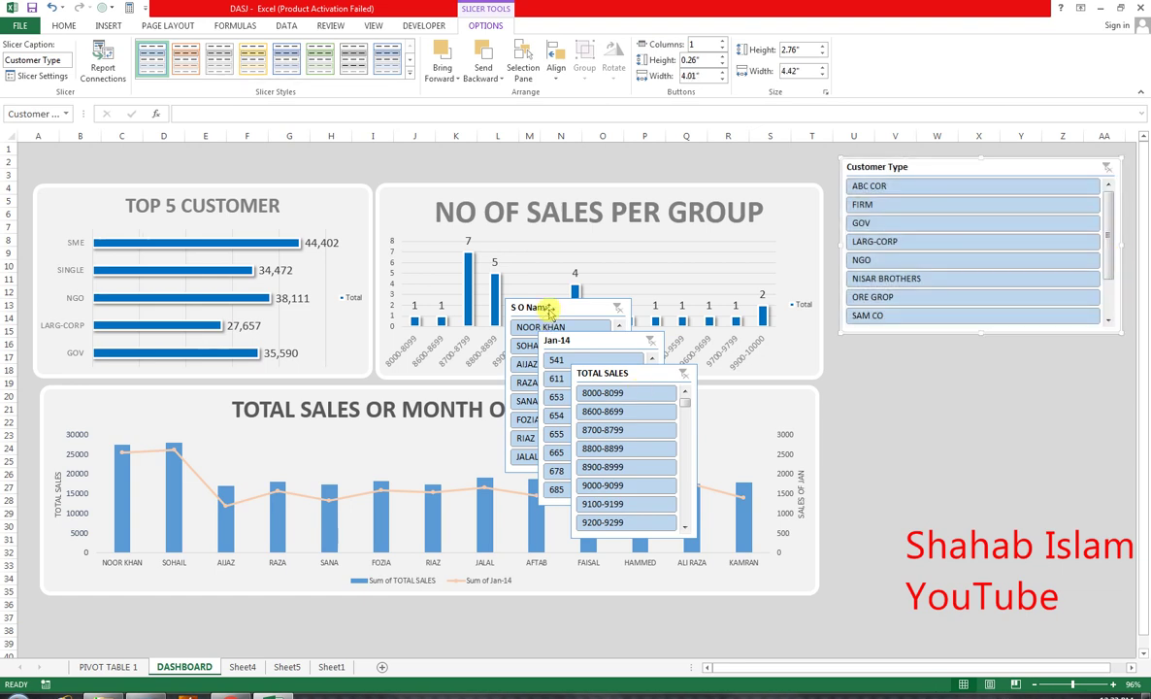
- Place the S O Name and TOTAL SALES slicers side by side directly below the Customer Type slicer
drag(543, 307, 886, 344)
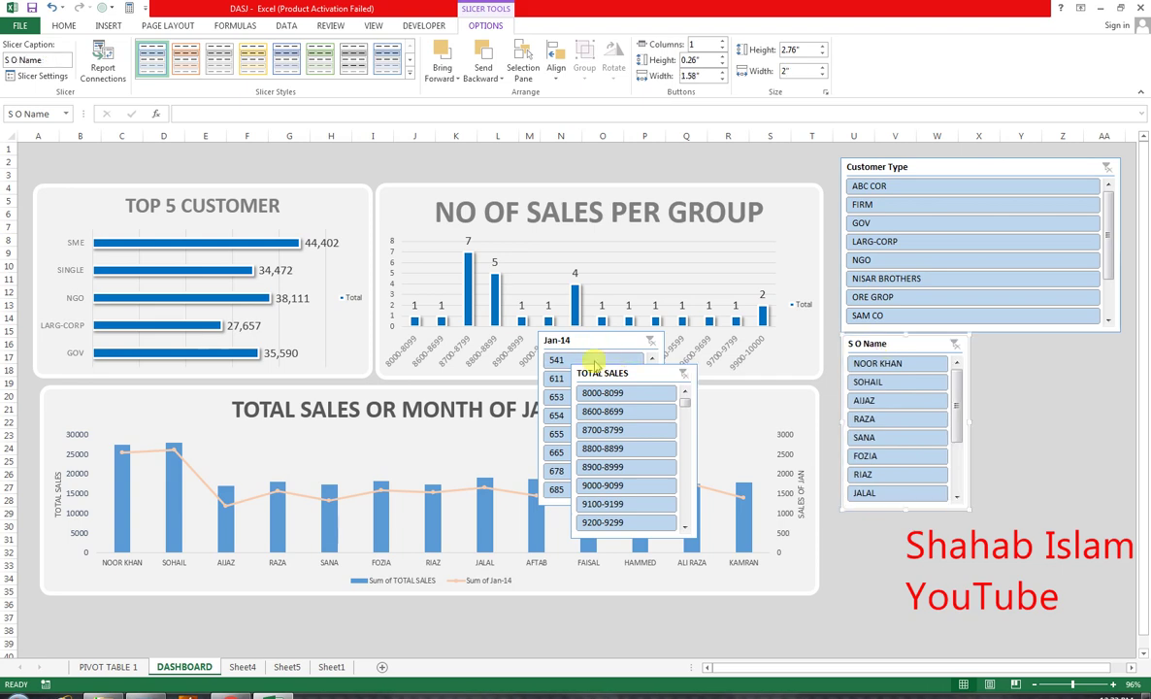
drag(601, 376, 1004, 344)
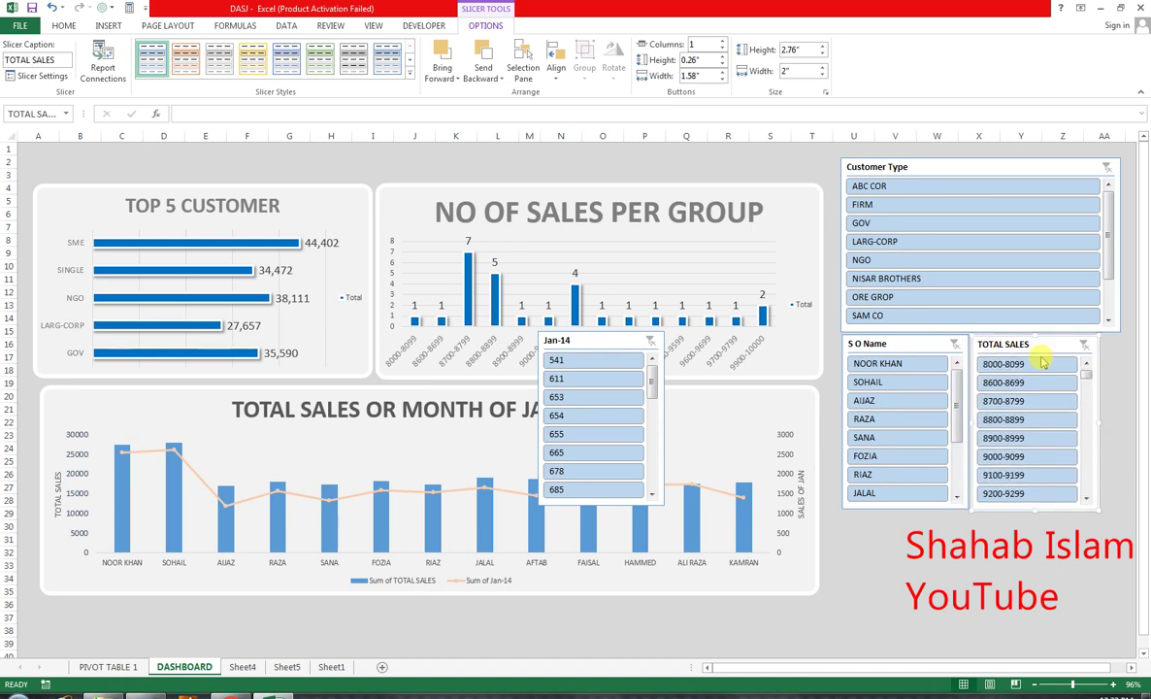
click(915, 348)
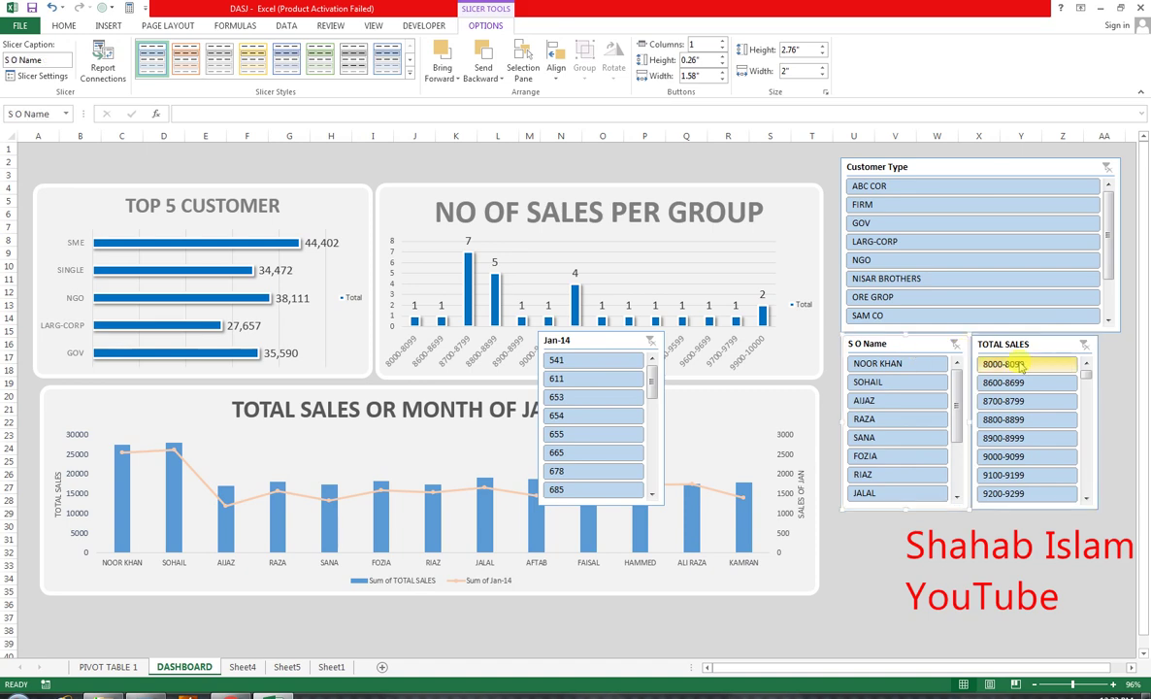
- Shift the S O Name and TOTAL SALES slicers slightly and narrow the Customer Type slicer to about 4.04 inches to match their combined width
ctrl+click(1036, 347)
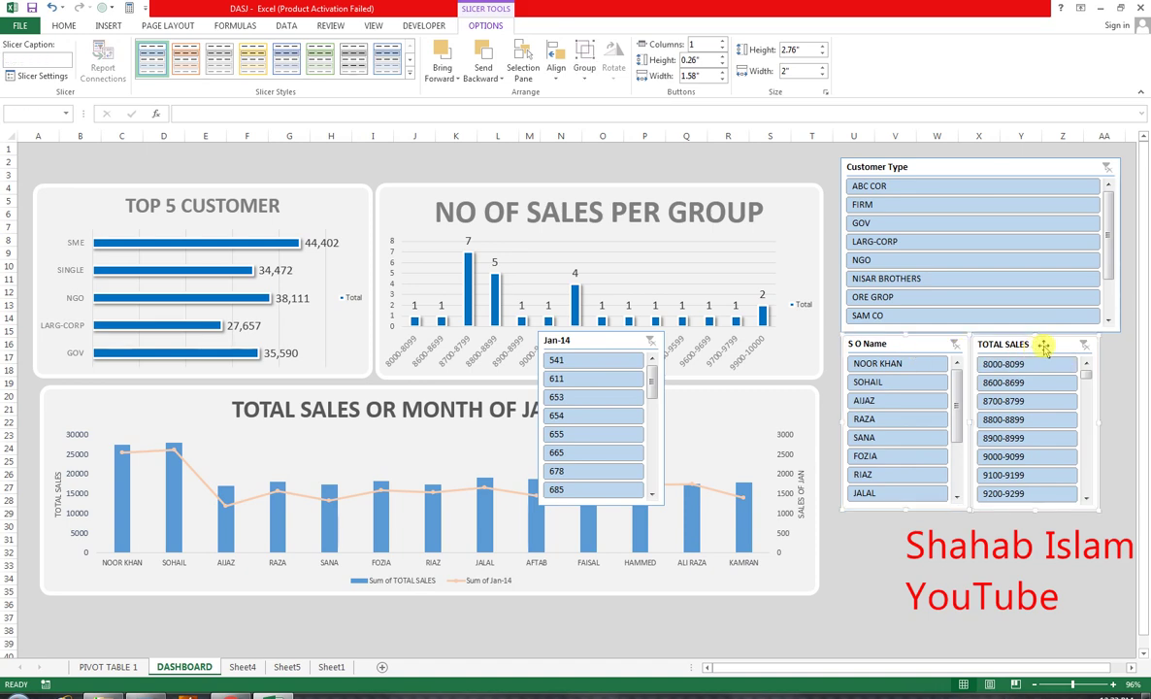
drag(1043, 345, 1059, 344)
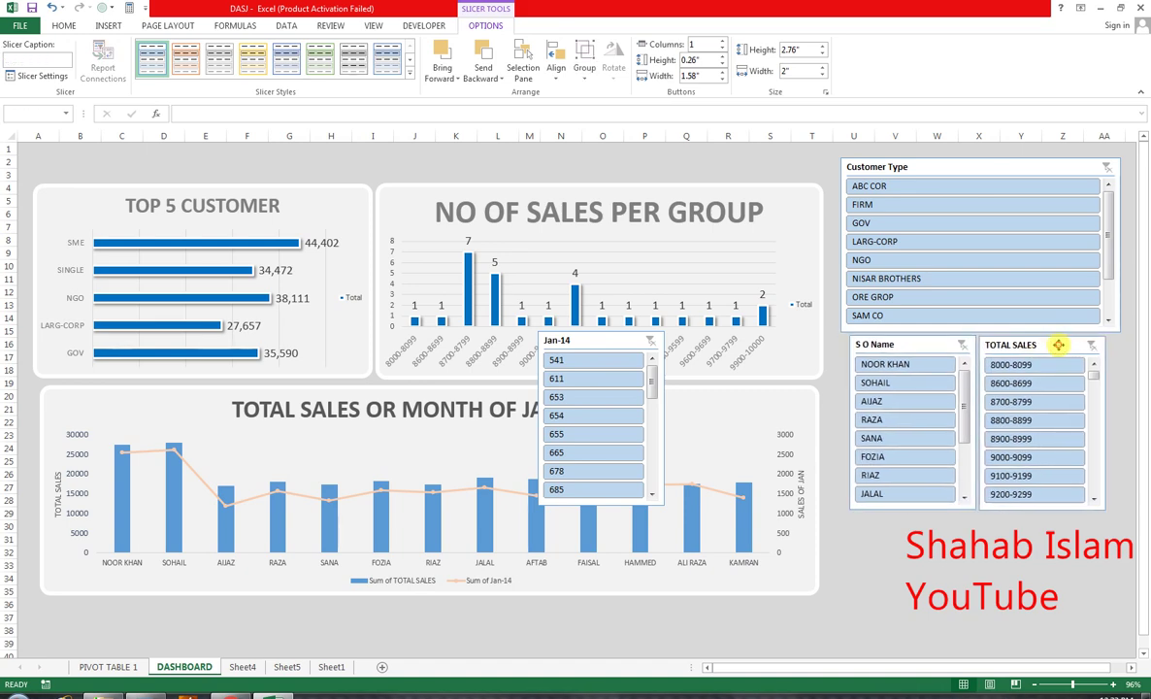
click(945, 167)
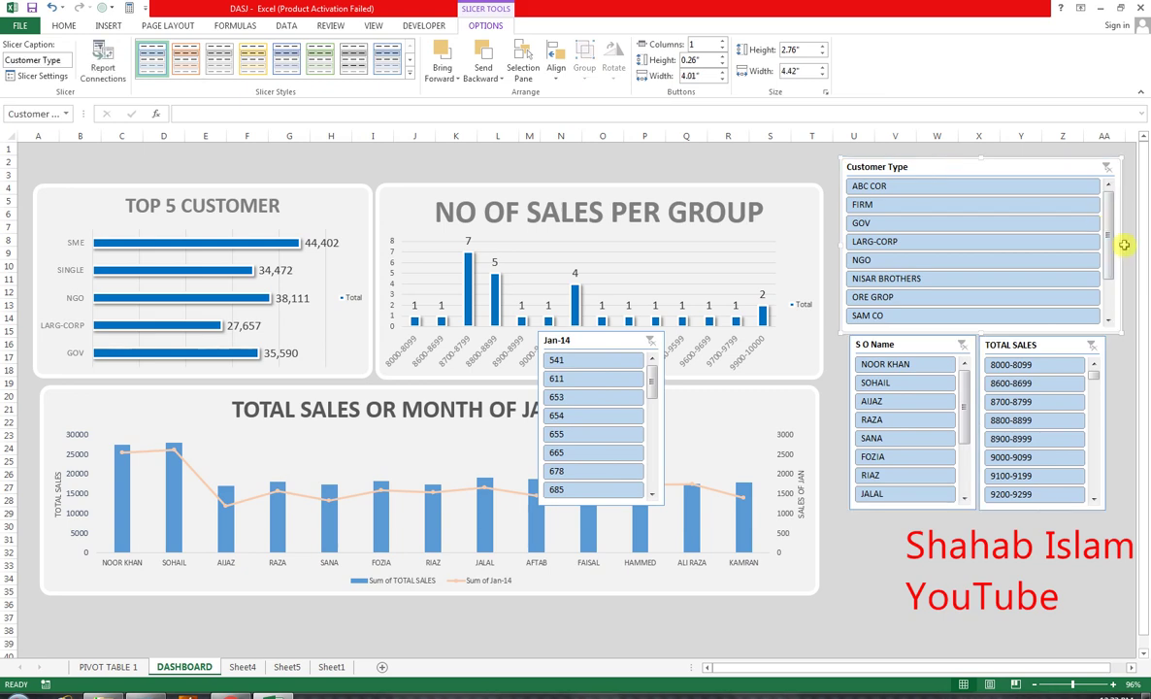
drag(1122, 242, 1102, 242)
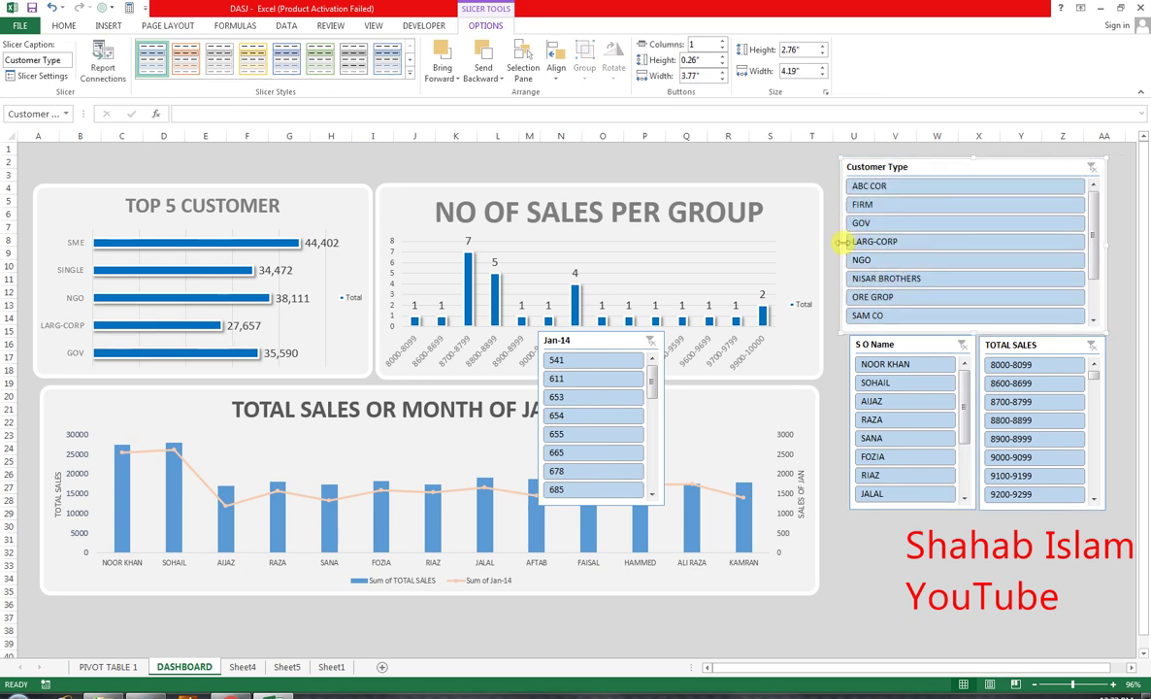
drag(841, 245, 852, 244)
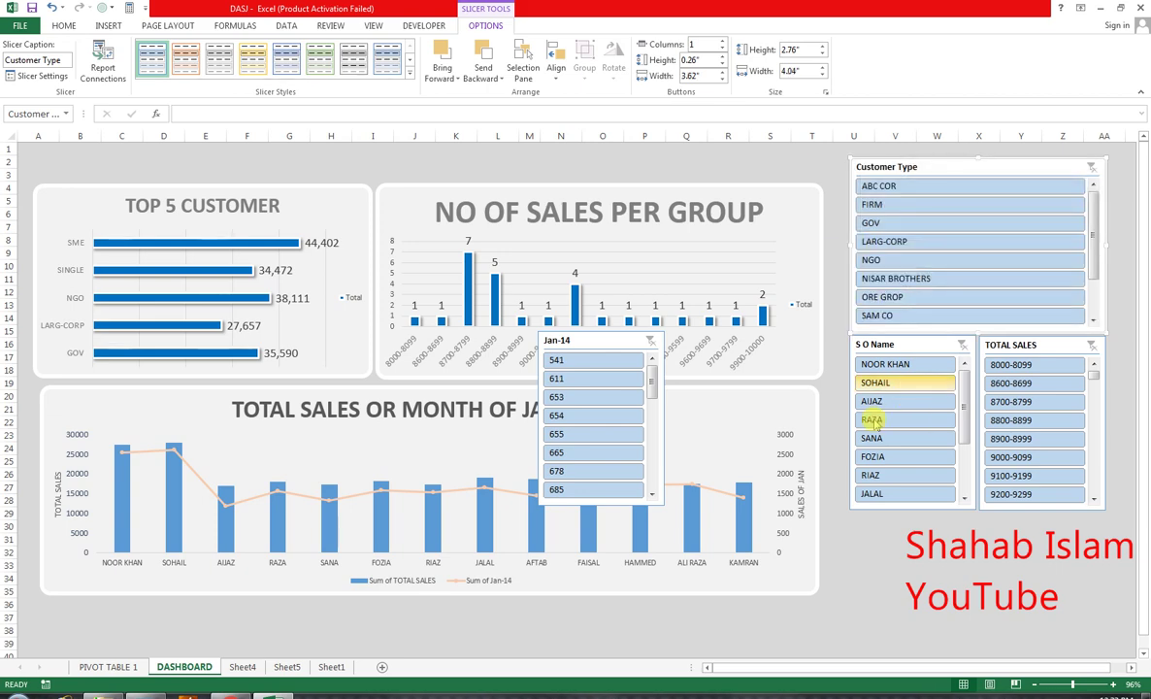
- Delete the Jan-14 slicer and move the three remaining slicers down together so they start at row 4
drag(569, 339, 527, 352)
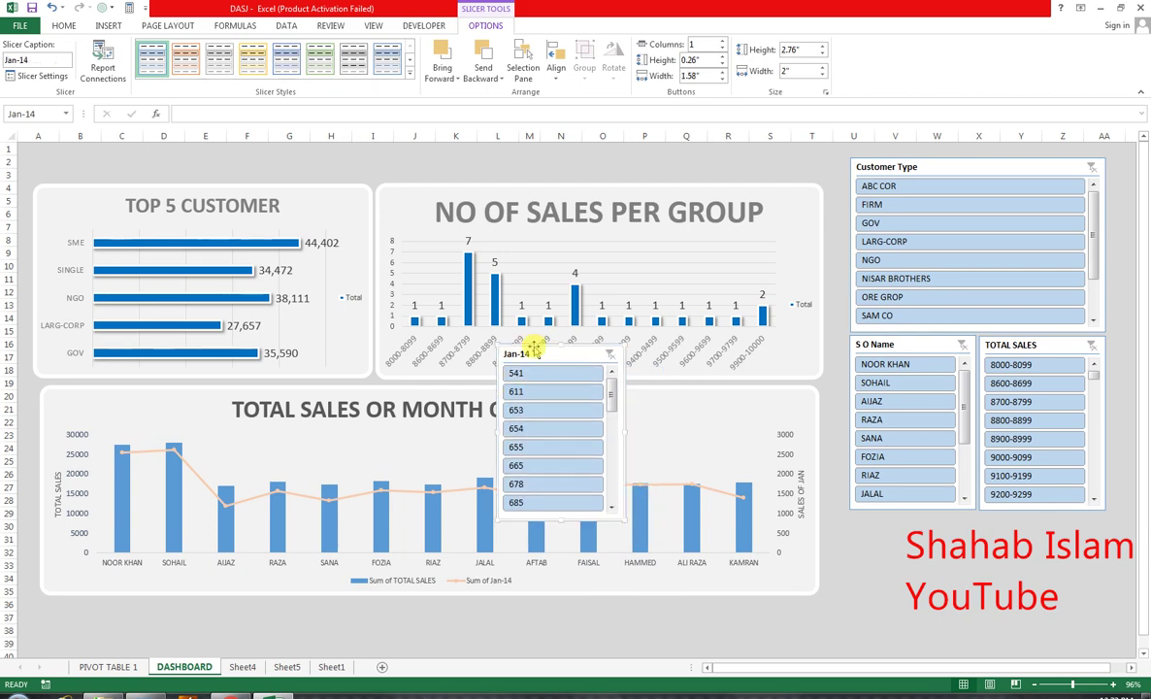
key(Delete)
click(941, 167)
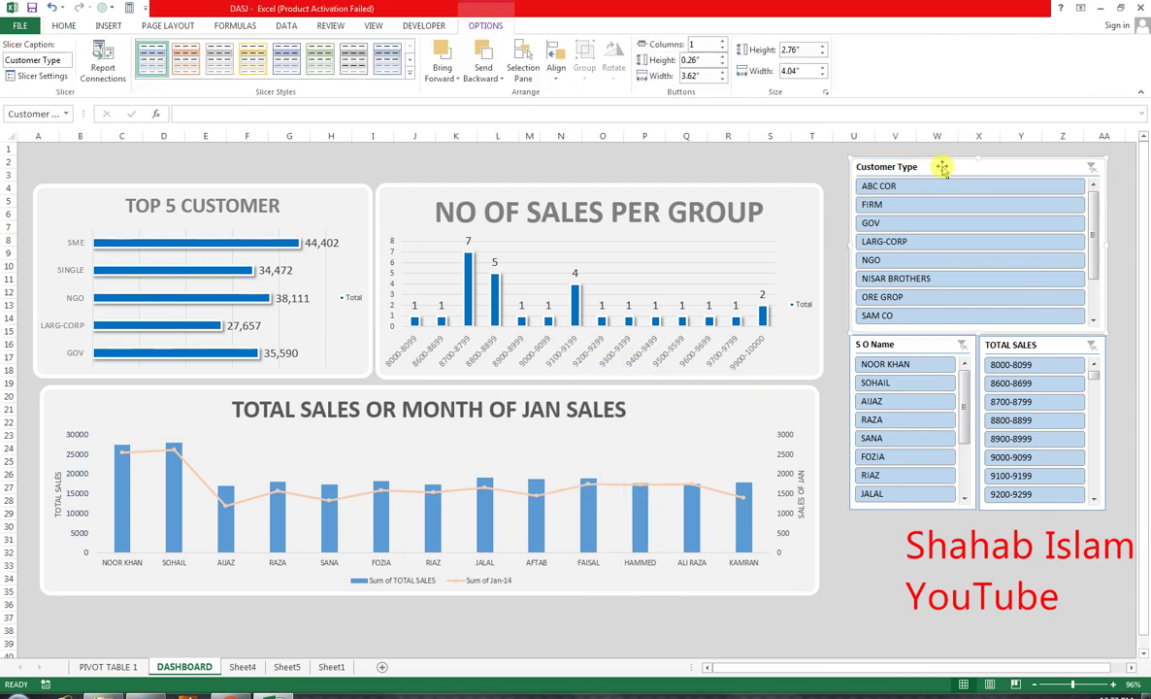
ctrl+click(939, 345)
ctrl+click(1021, 345)
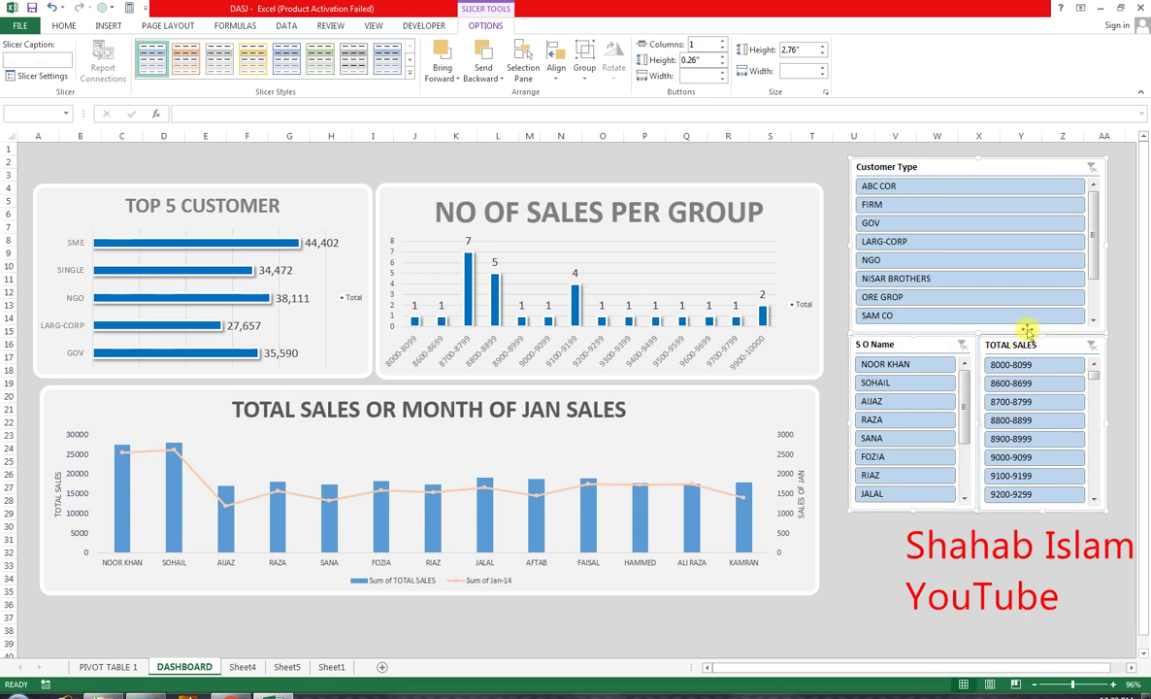
drag(1010, 333, 1008, 364)
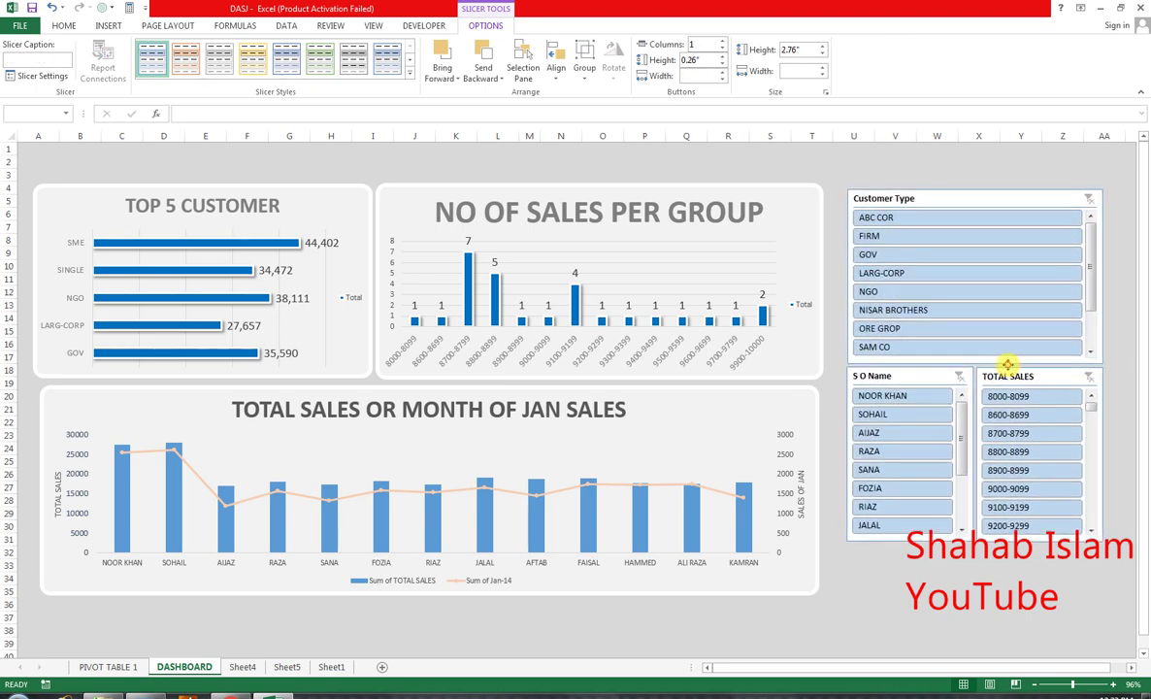
click(853, 604)
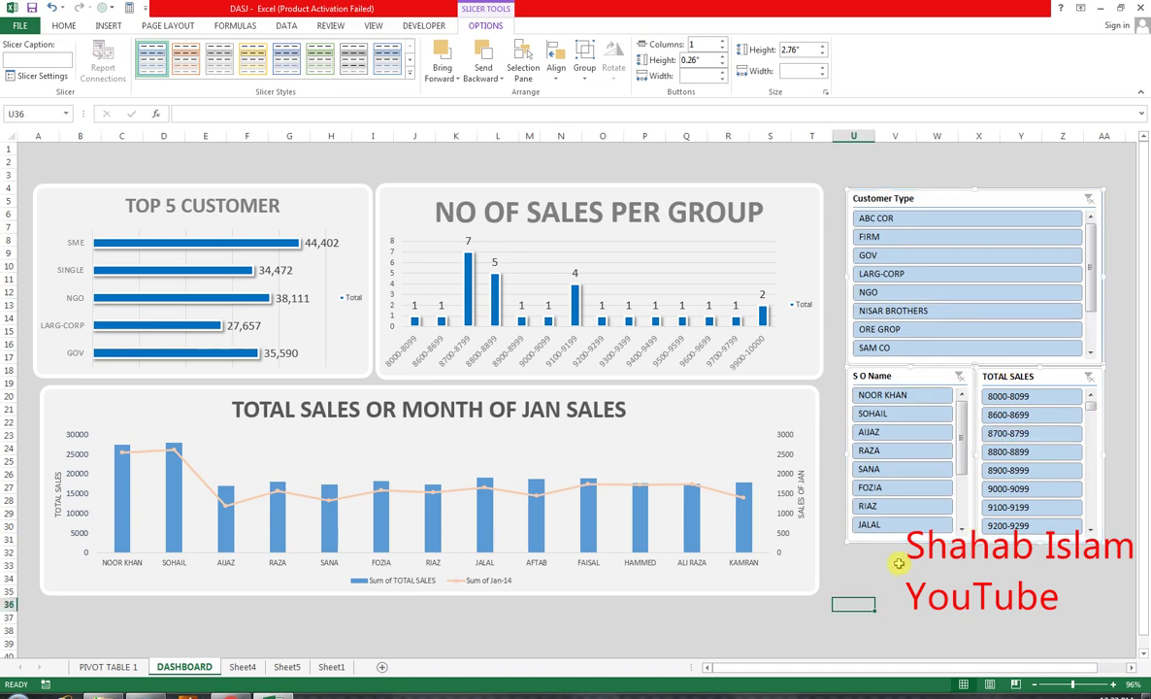
- Apply the light orange slicer style to the Customer Type slicer
click(927, 200)
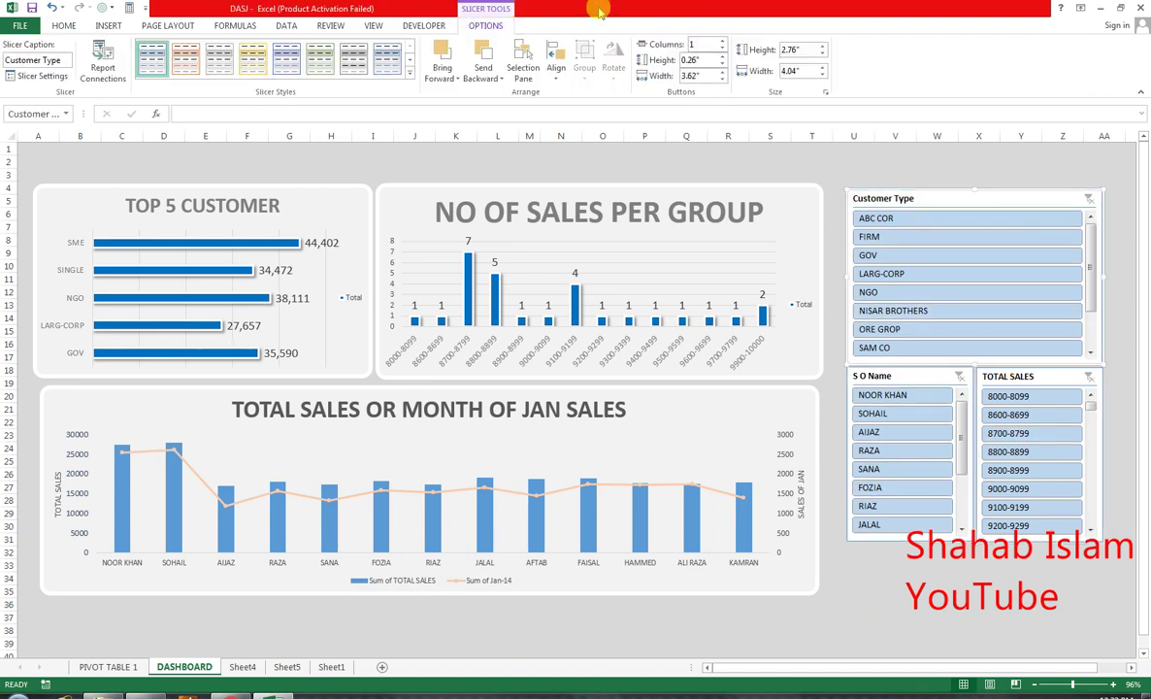
click(409, 76)
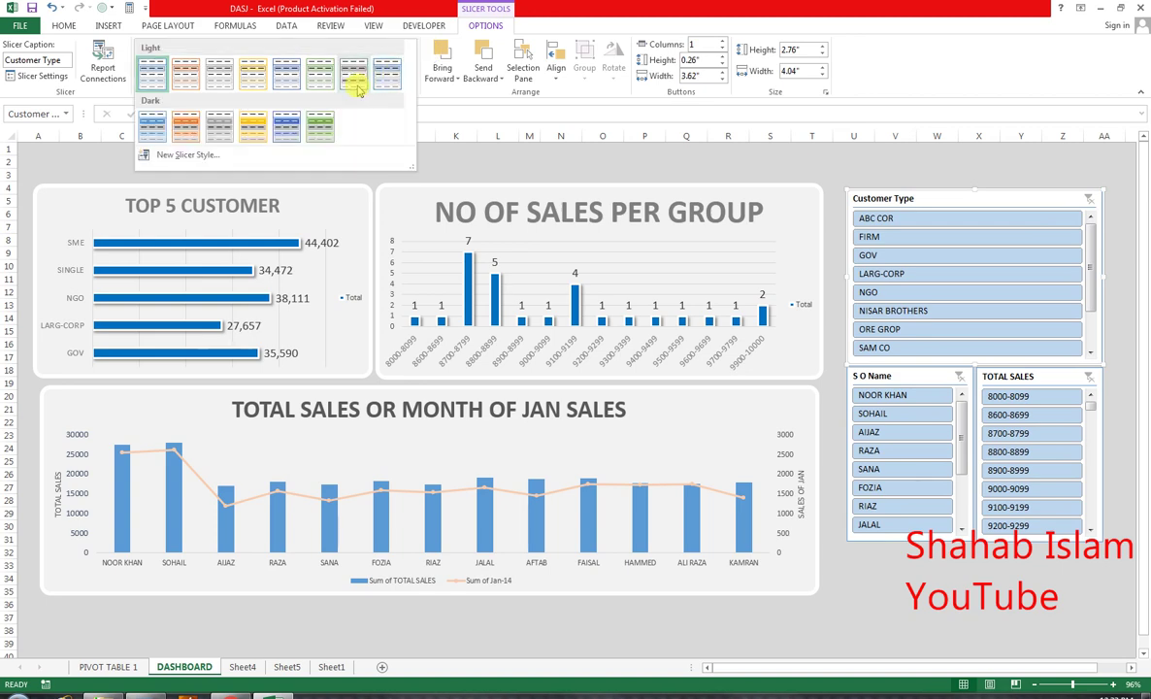
click(182, 81)
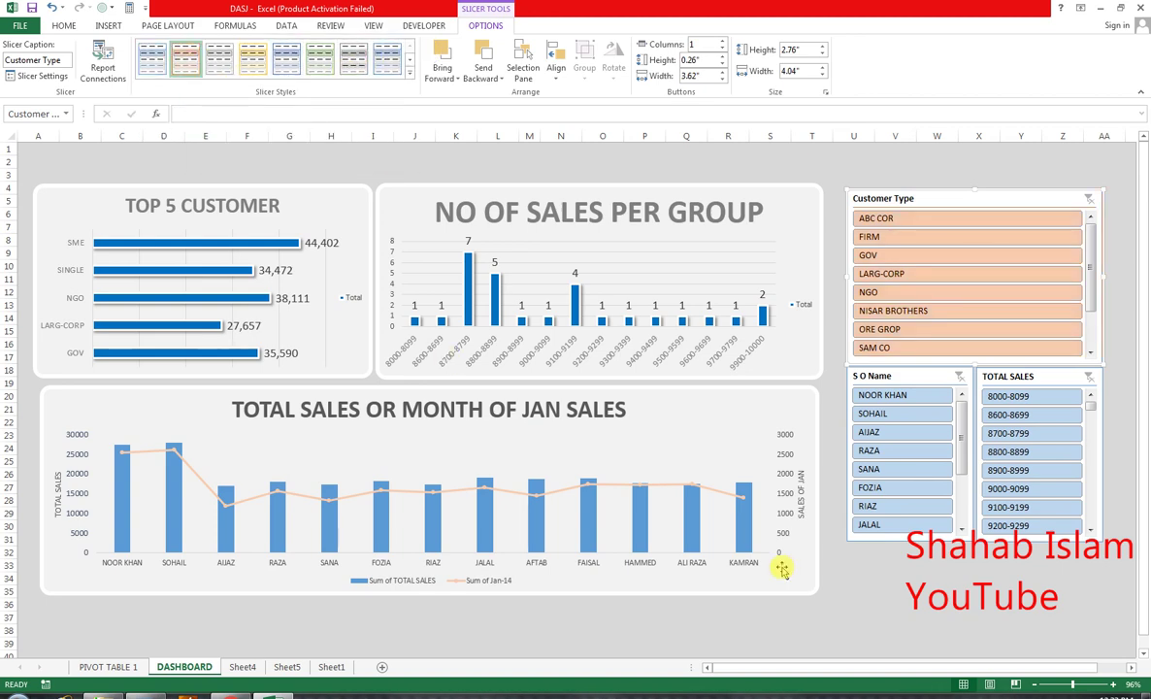
- Test the Customer Type slicer by filtering on ABC COR and clear the filter again
click(865, 591)
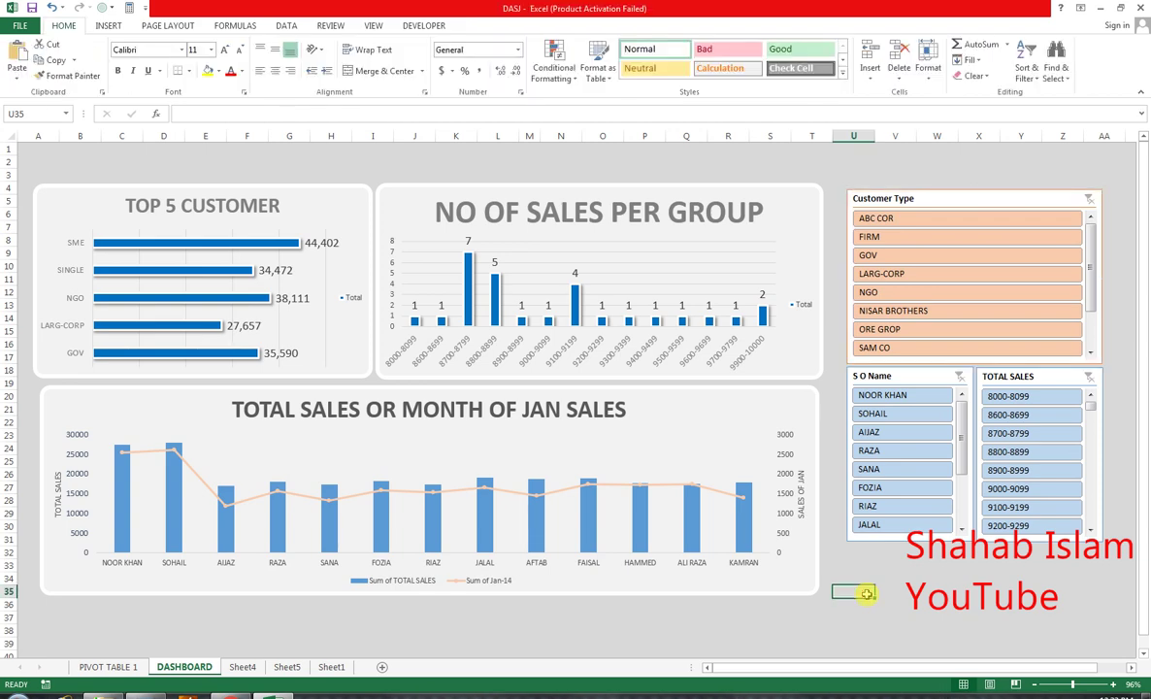
click(899, 216)
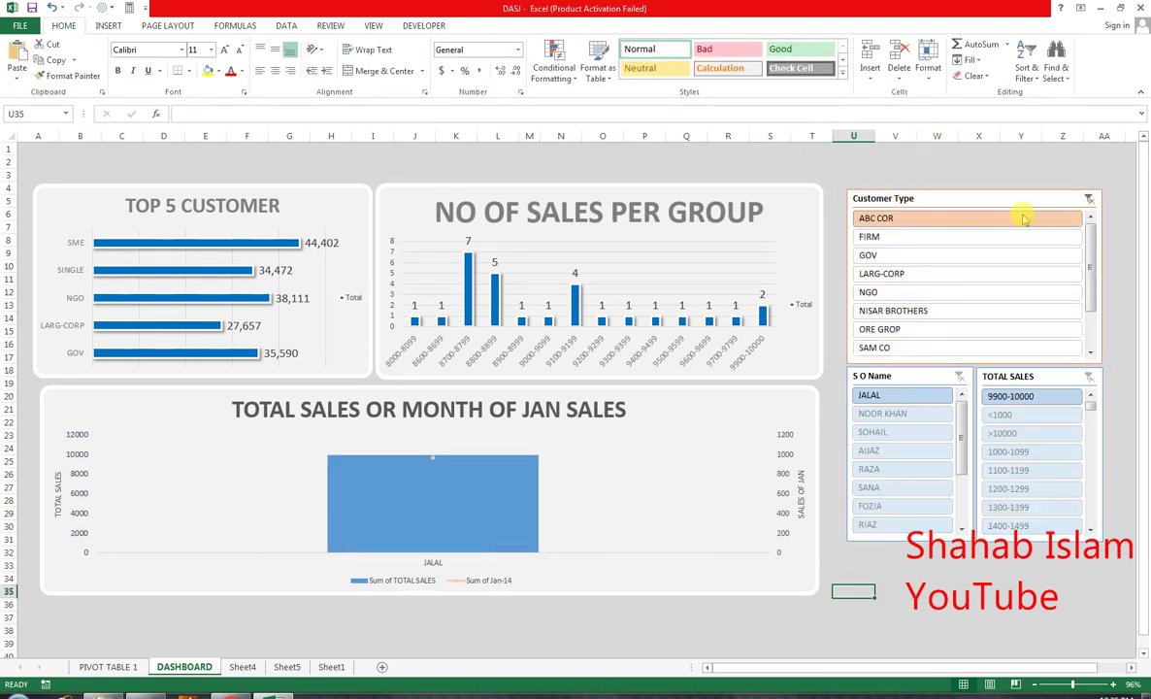
click(1091, 199)
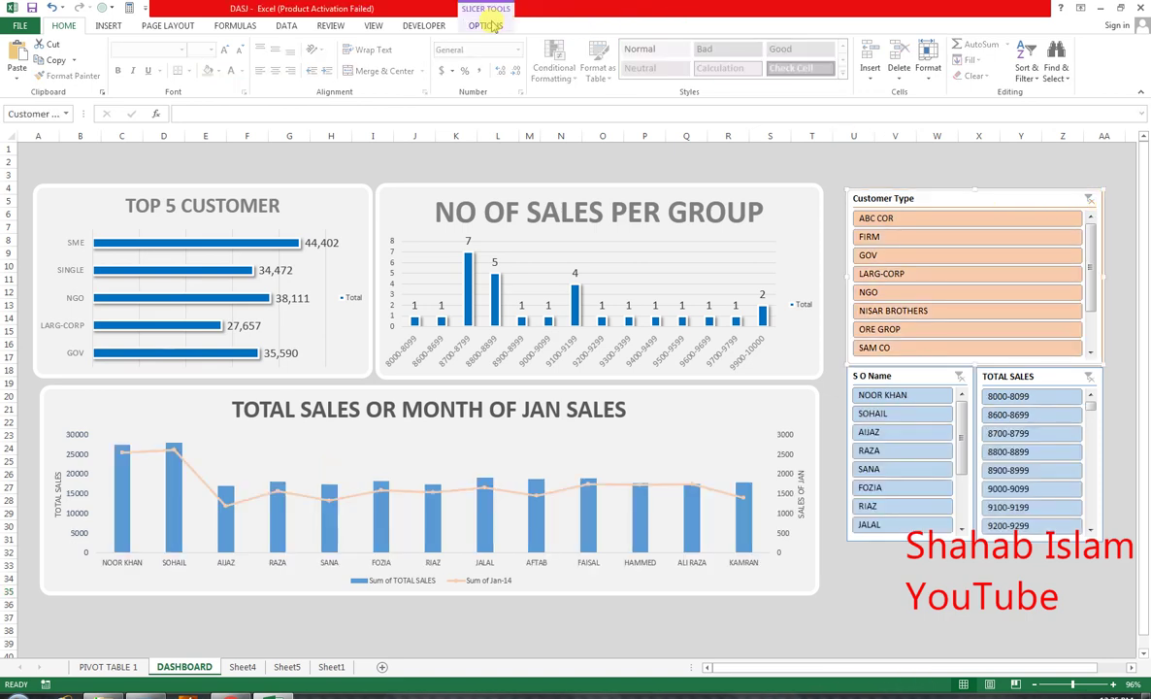
- Apply the dark orange slicer style to the Customer Type slicer
click(488, 26)
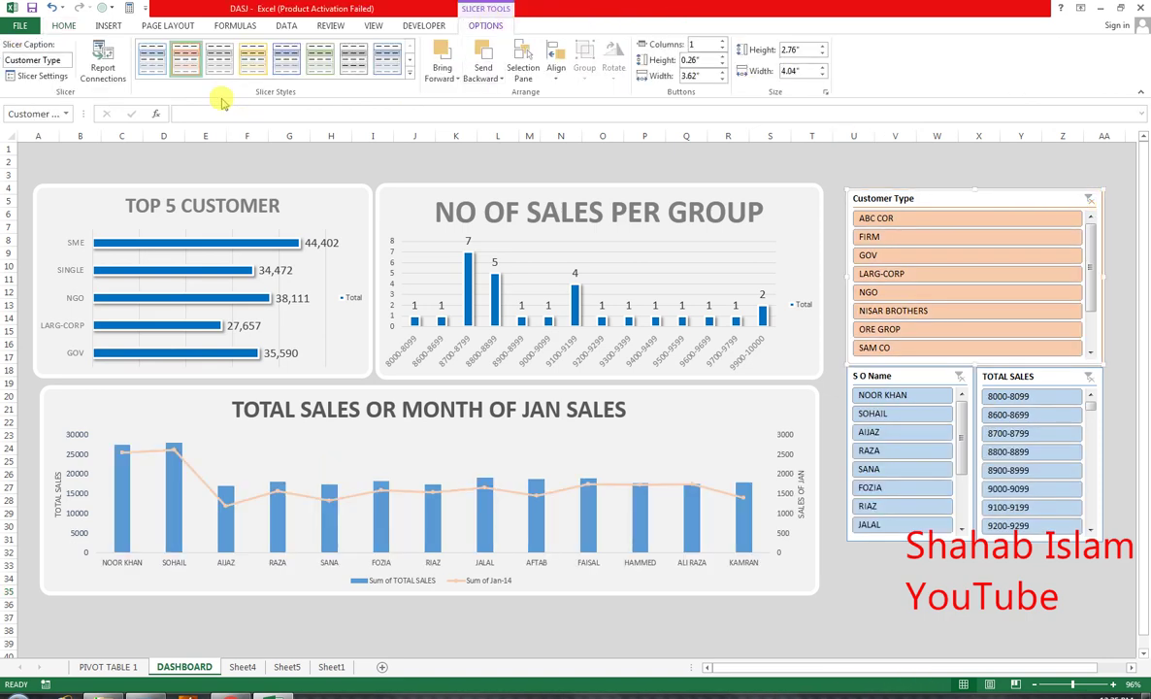
click(393, 77)
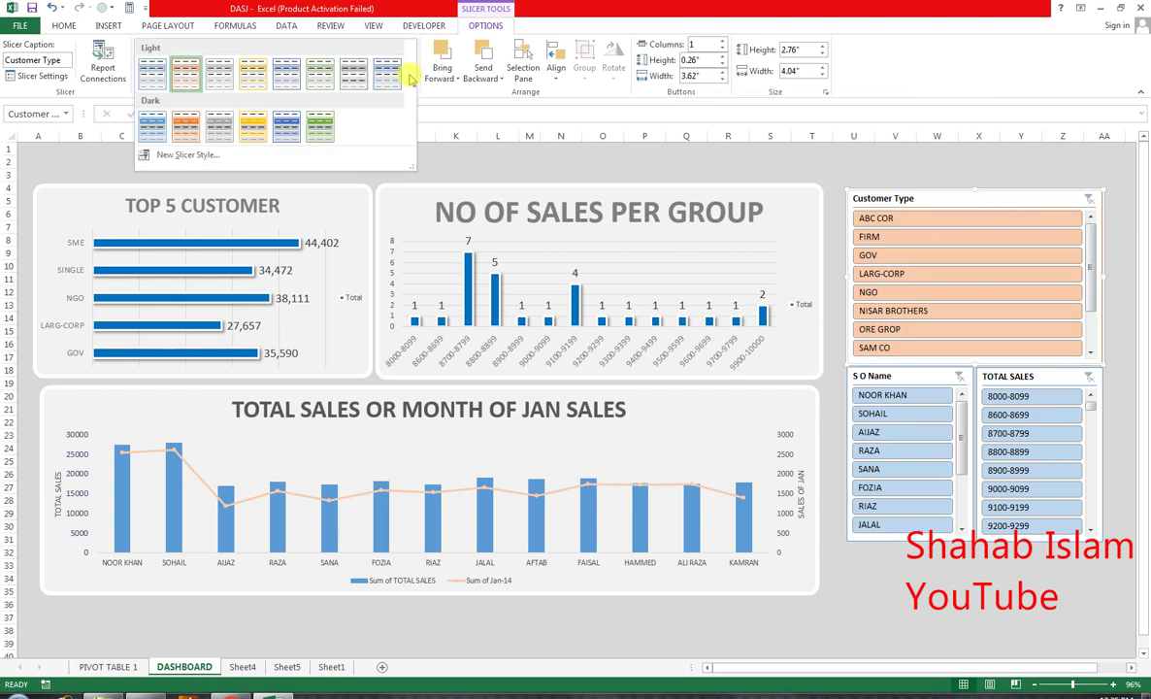
click(193, 134)
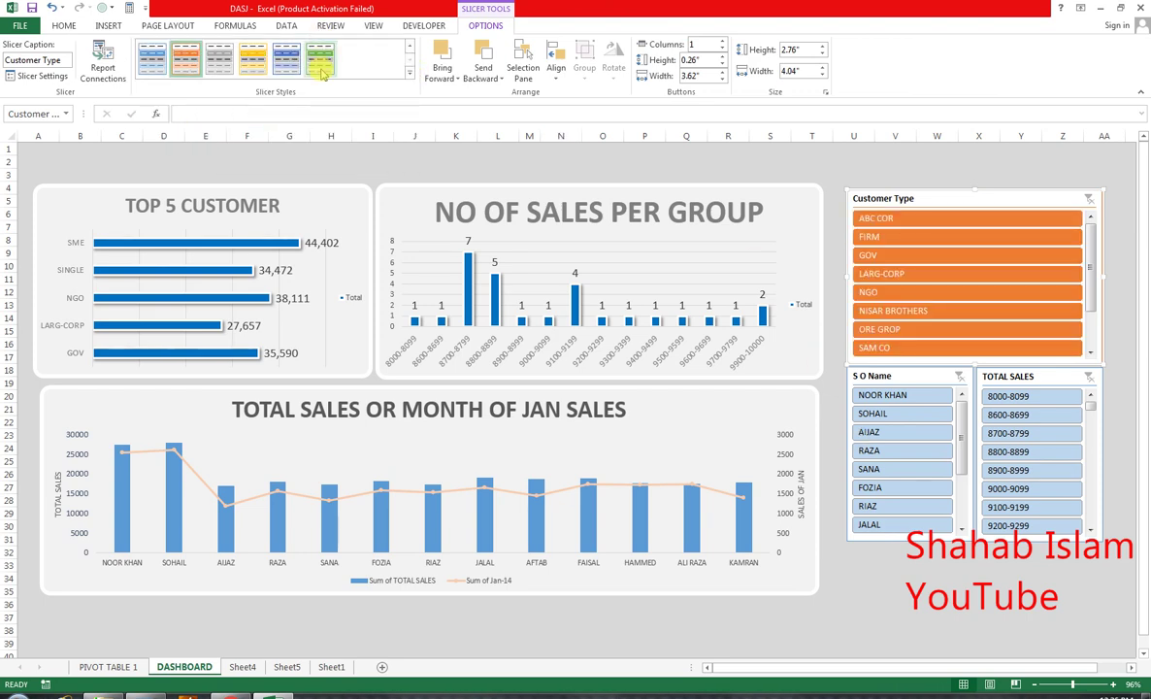
- Apply the dark light-blue slicer style to the S O Name and TOTAL SALES slicers together
click(1009, 376)
ctrl+click(925, 377)
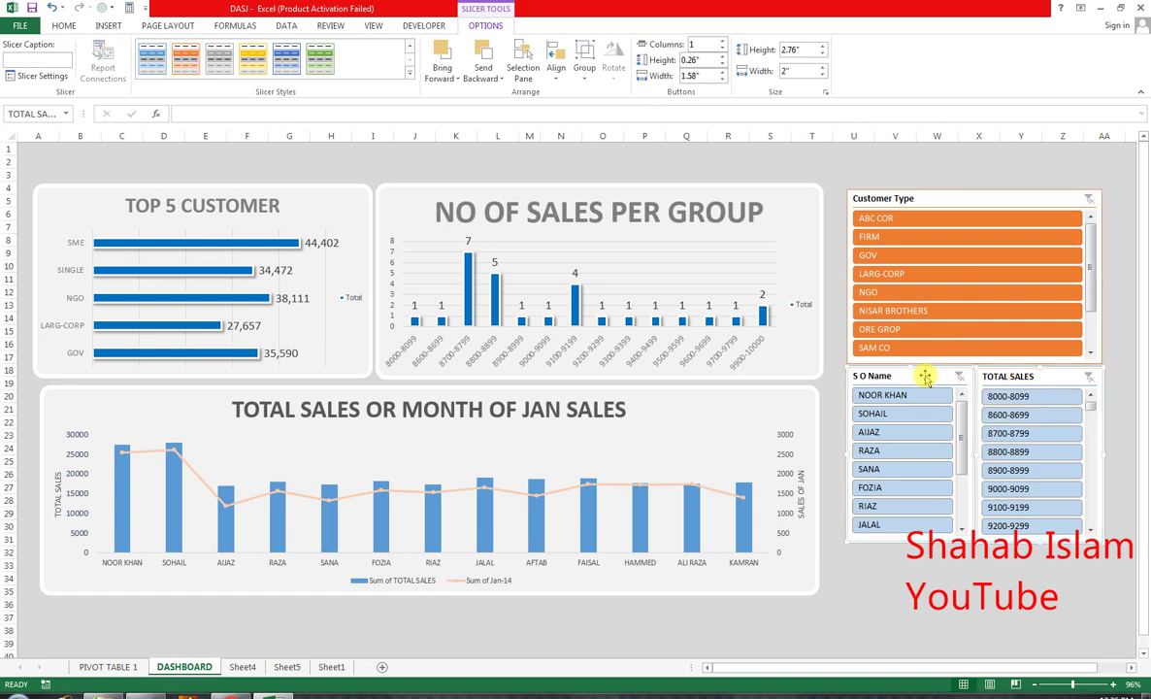
click(408, 72)
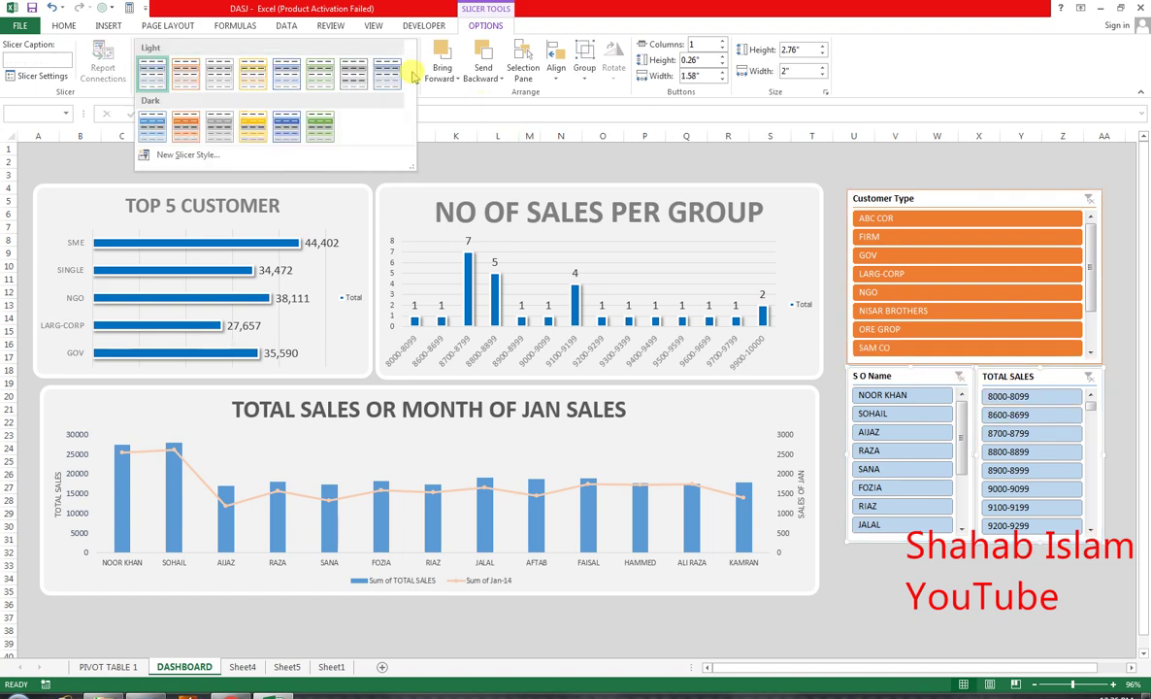
click(152, 130)
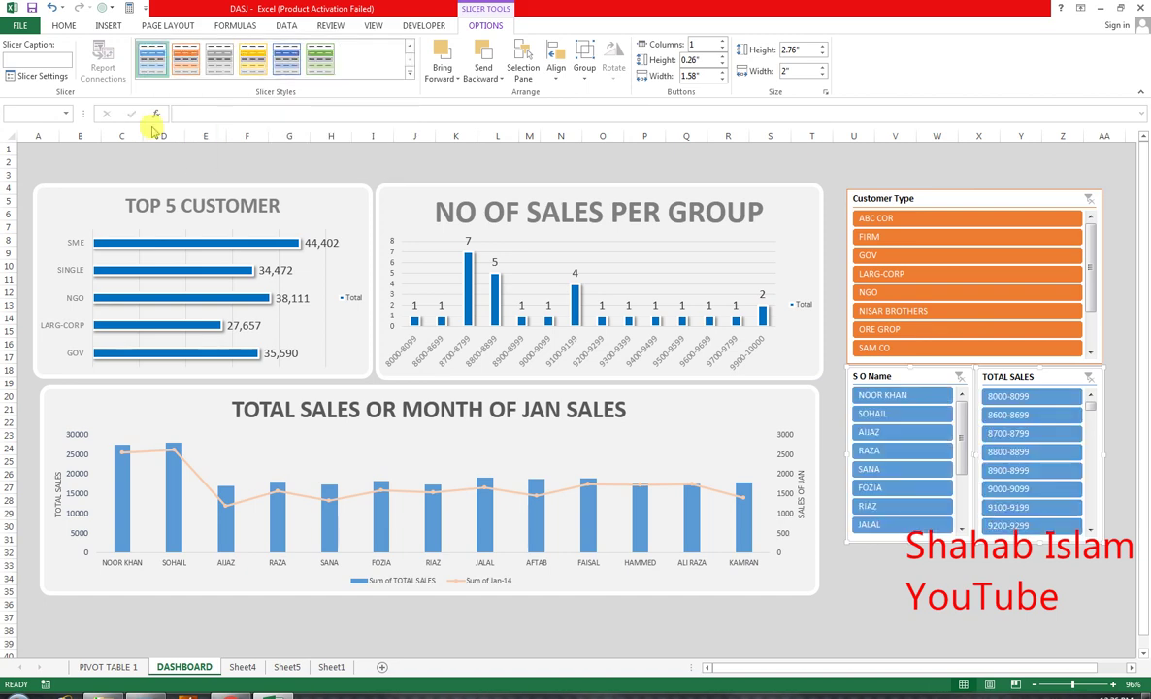
click(408, 71)
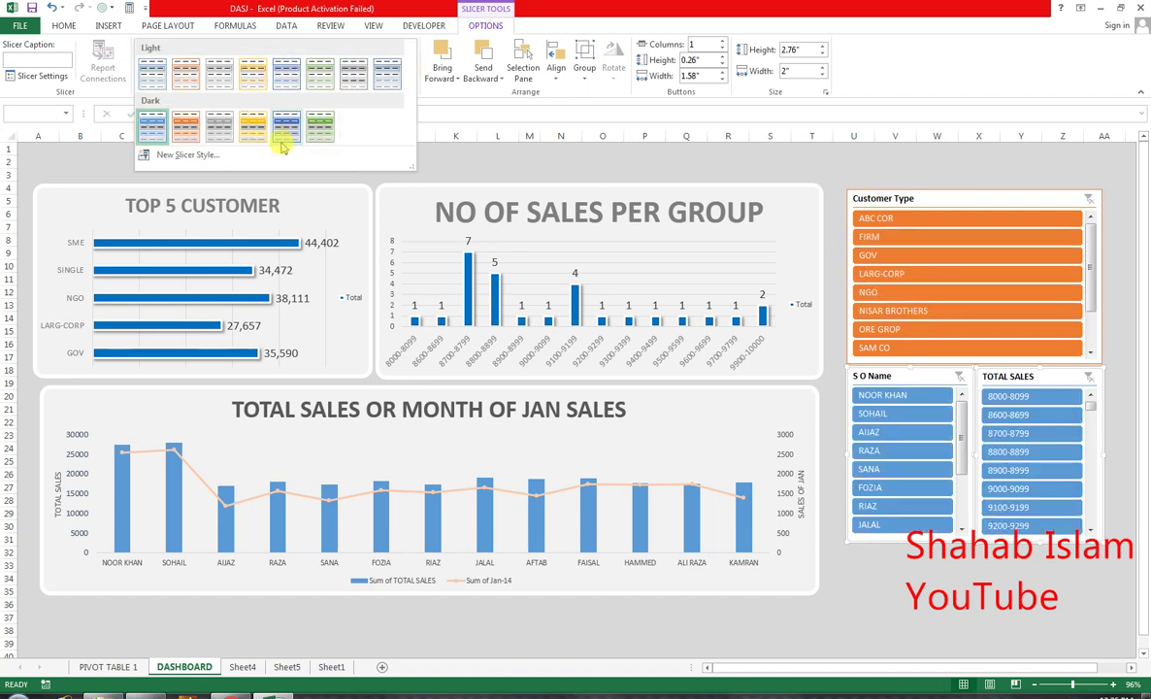
click(622, 99)
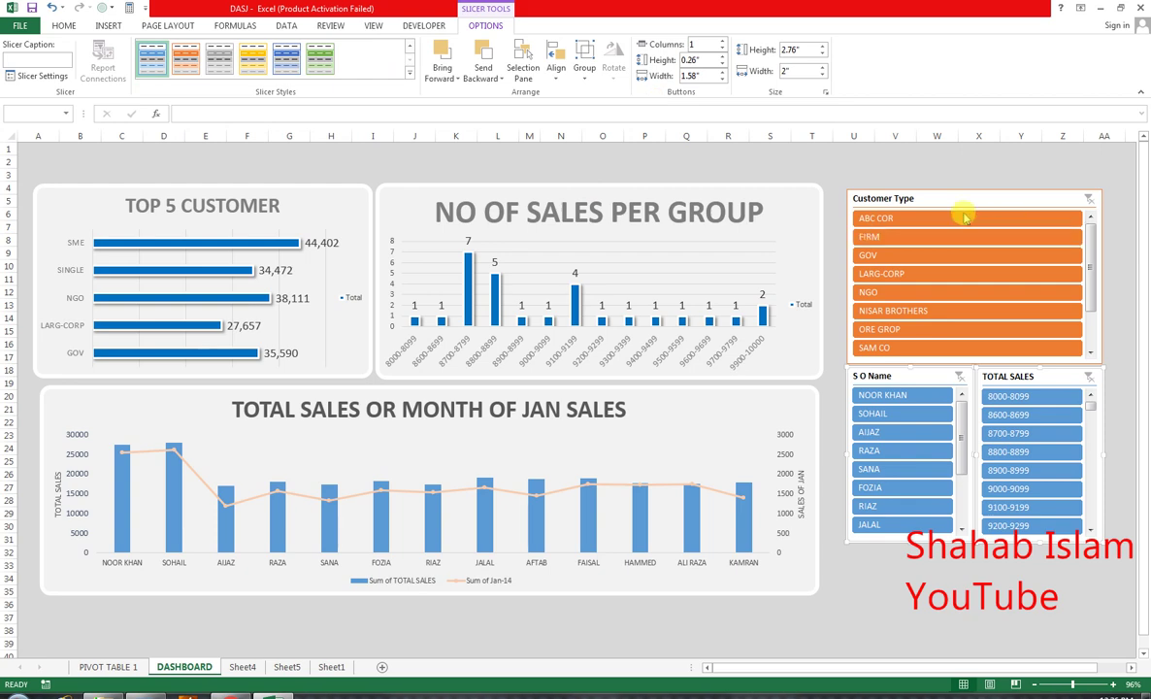
- Try the light orange and light green styles on the Customer Type slicer and settle on the dark grey style
click(885, 198)
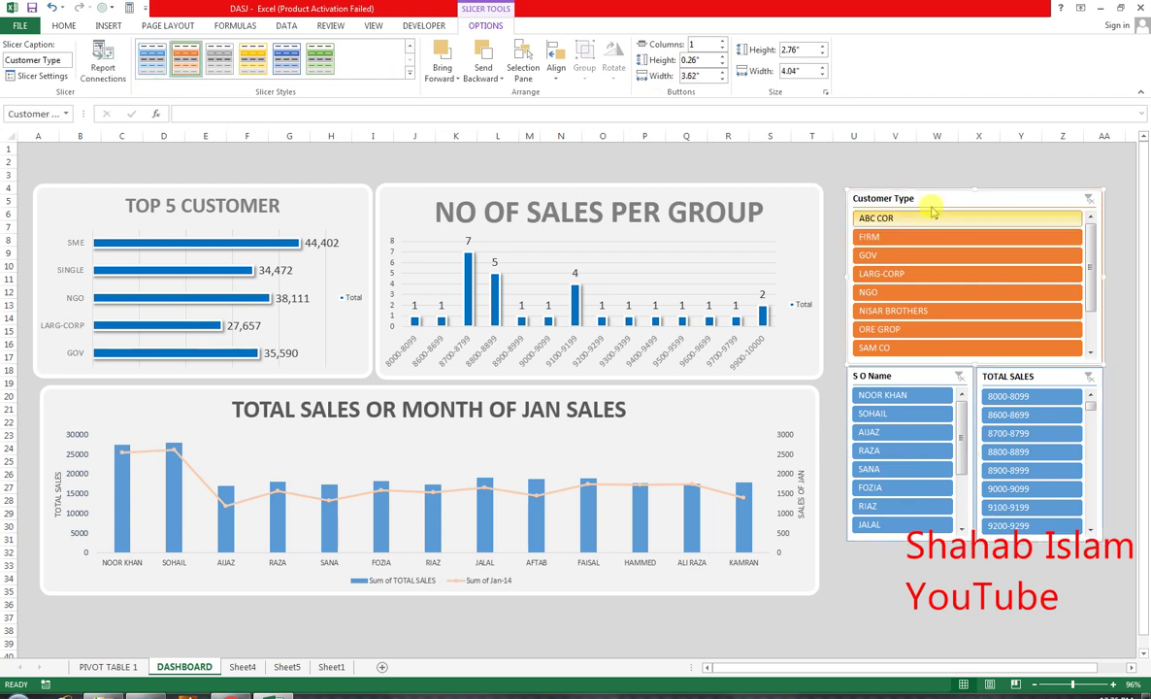
click(409, 75)
click(191, 74)
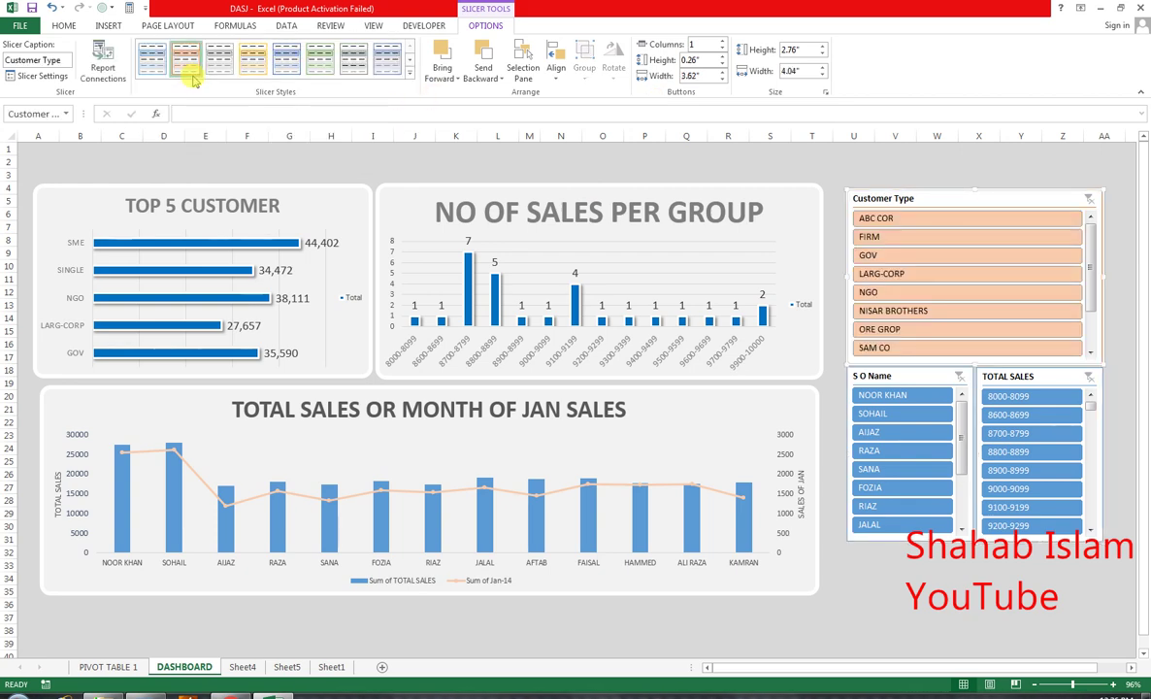
click(409, 74)
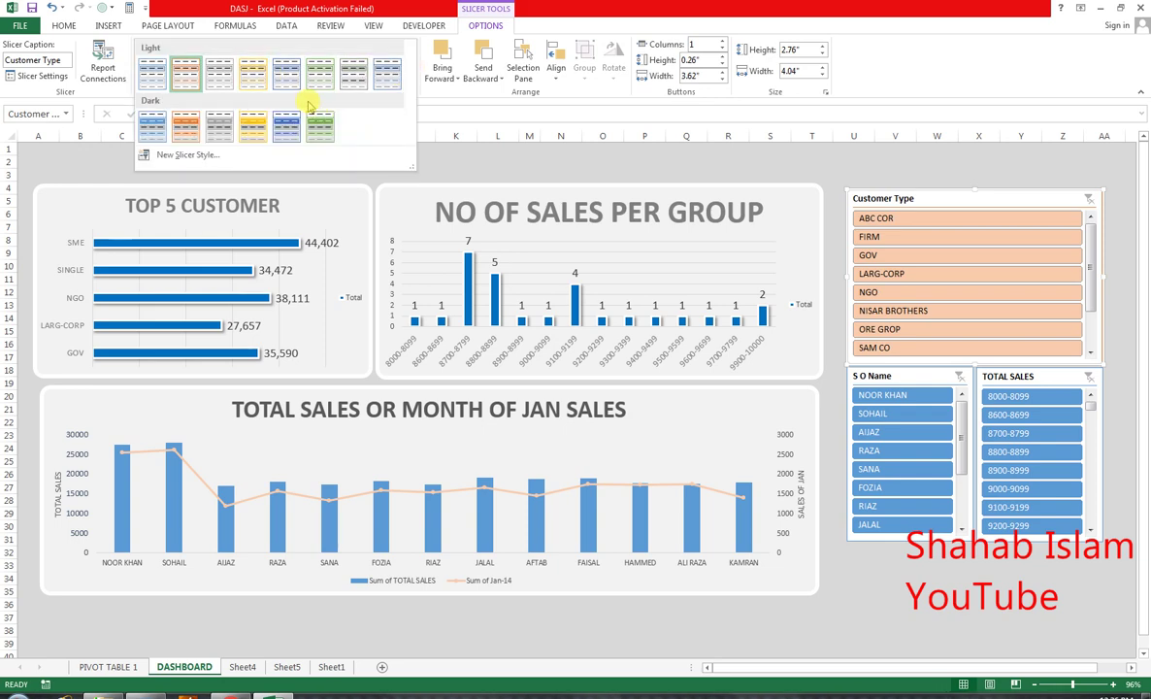
click(316, 83)
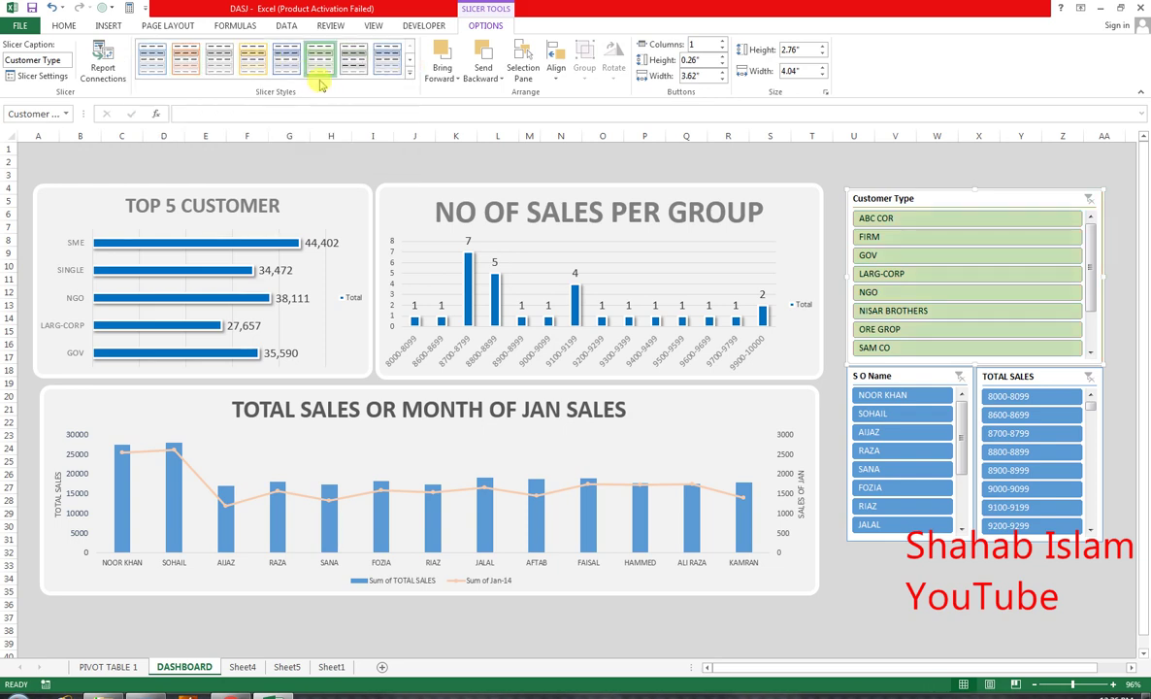
click(409, 74)
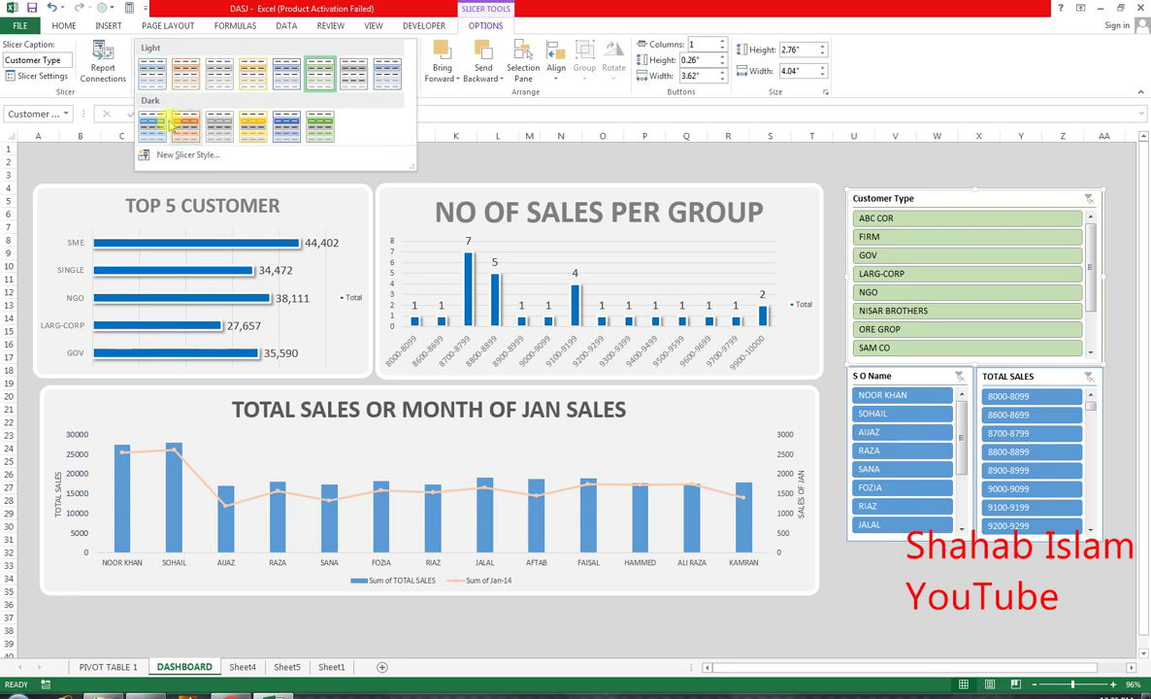
click(219, 126)
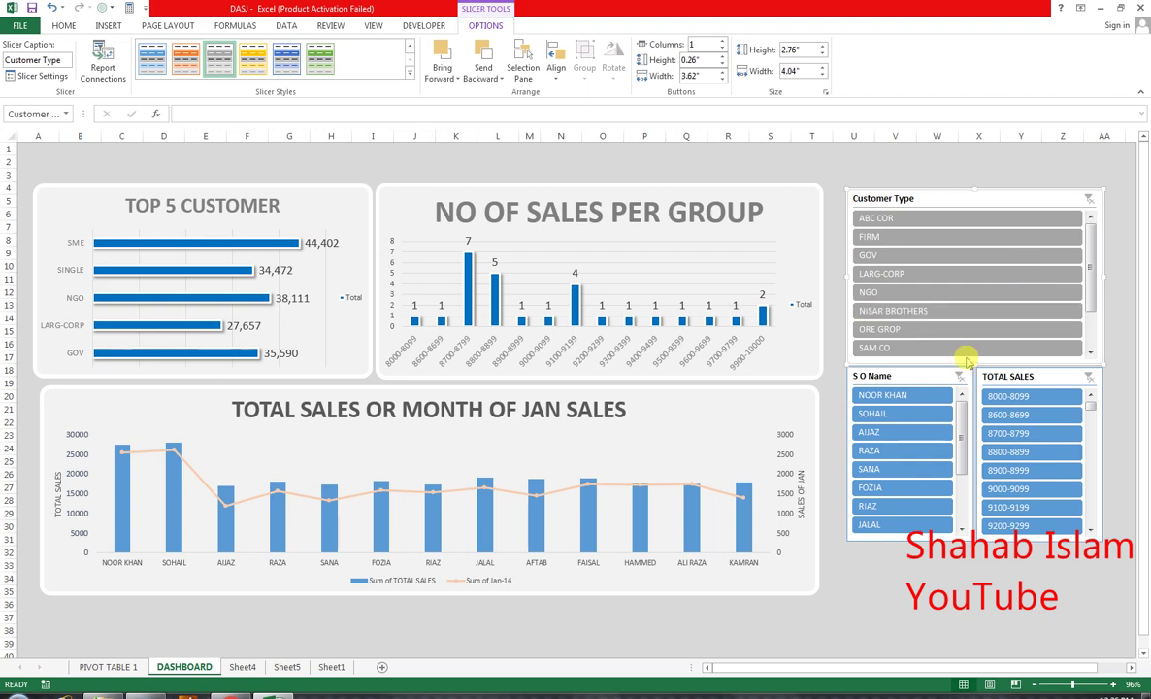
- Try to center-align the Customer Type, S O Name and TOTAL SALES slicers with one another
ctrl+click(1017, 378)
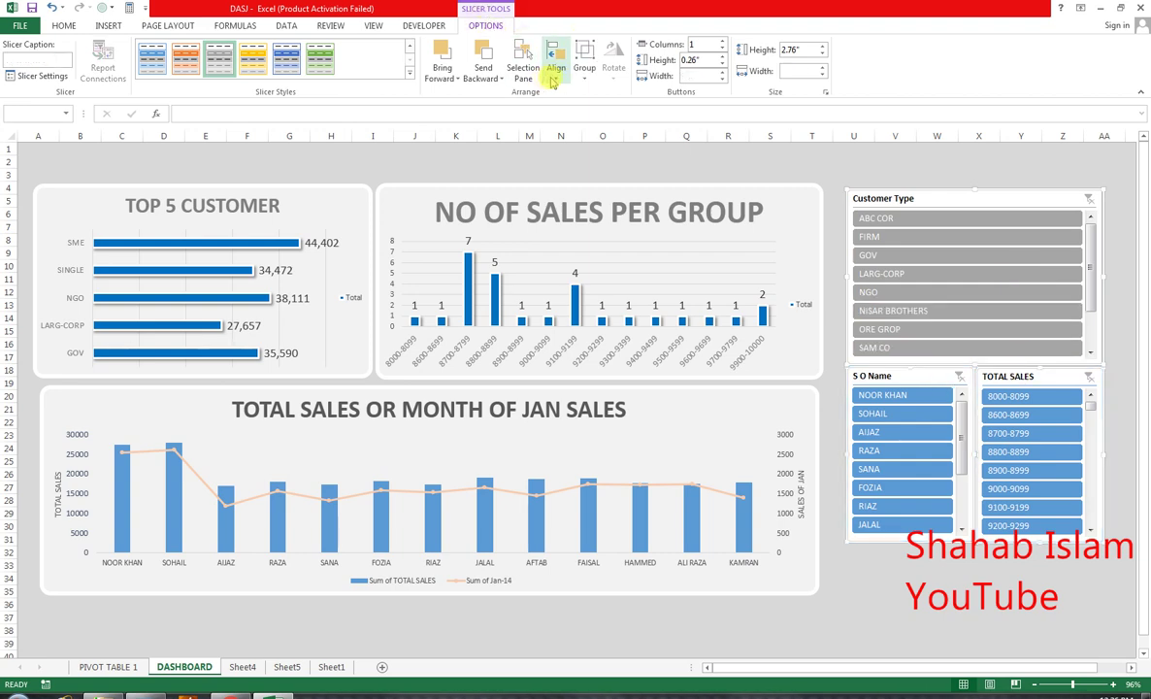
click(554, 76)
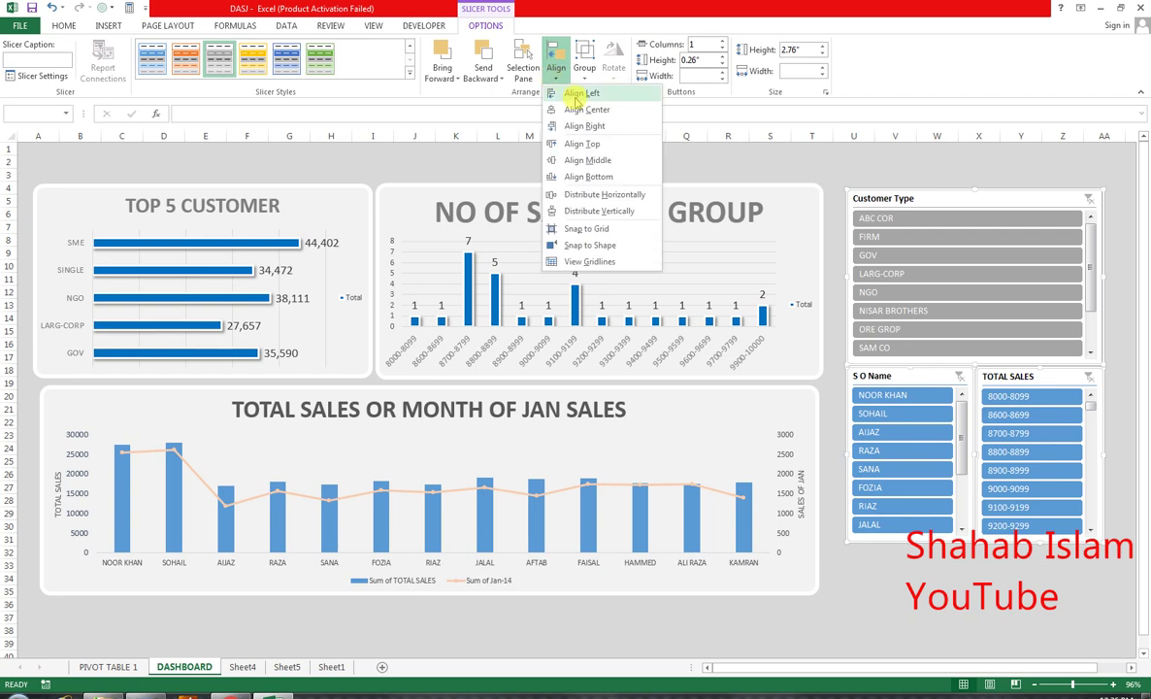
click(577, 109)
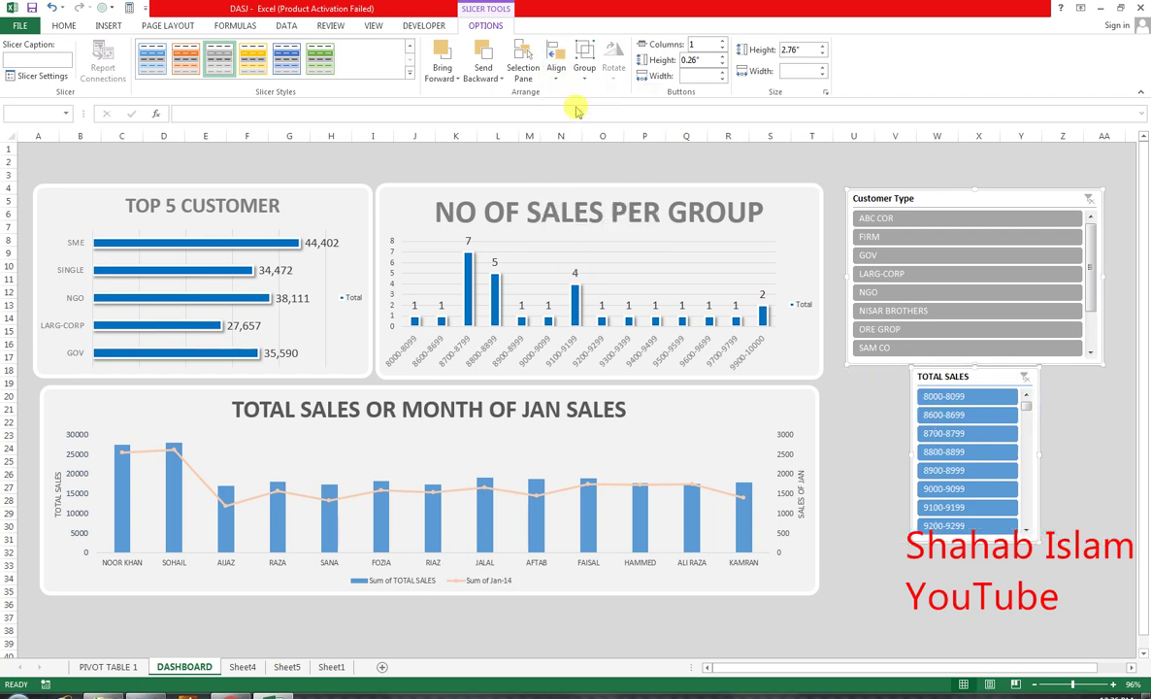
drag(932, 377, 998, 377)
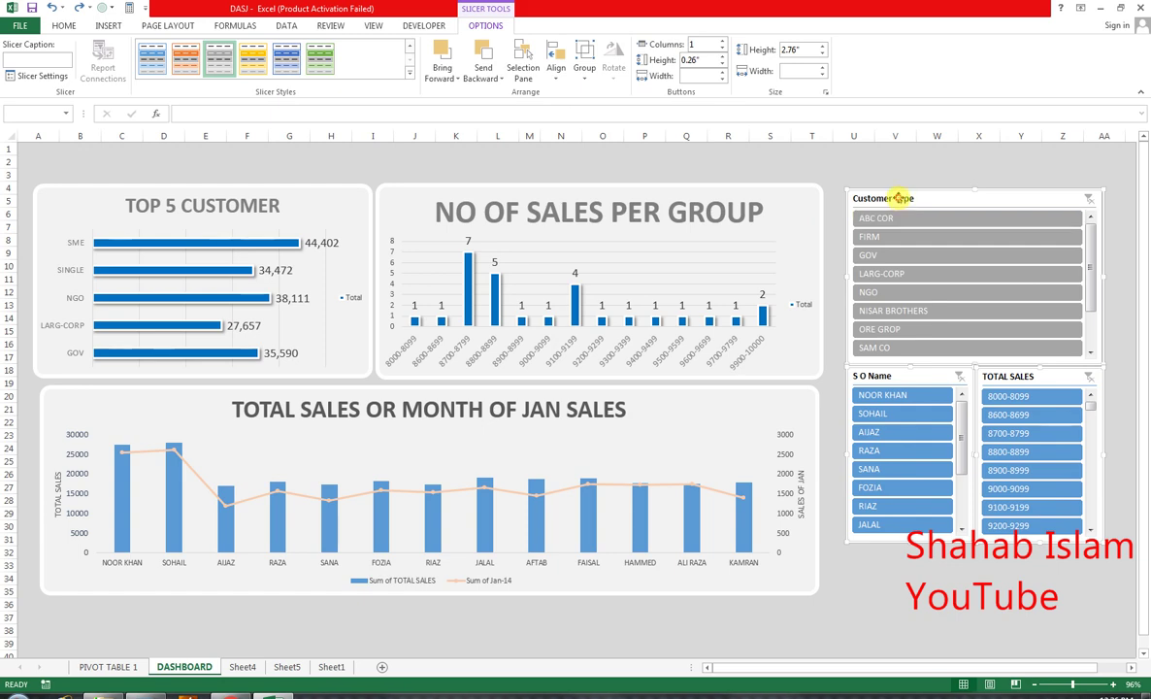
- Move all three slicers down together so they start near row 8 and end level with the lower chart
drag(899, 198, 894, 242)
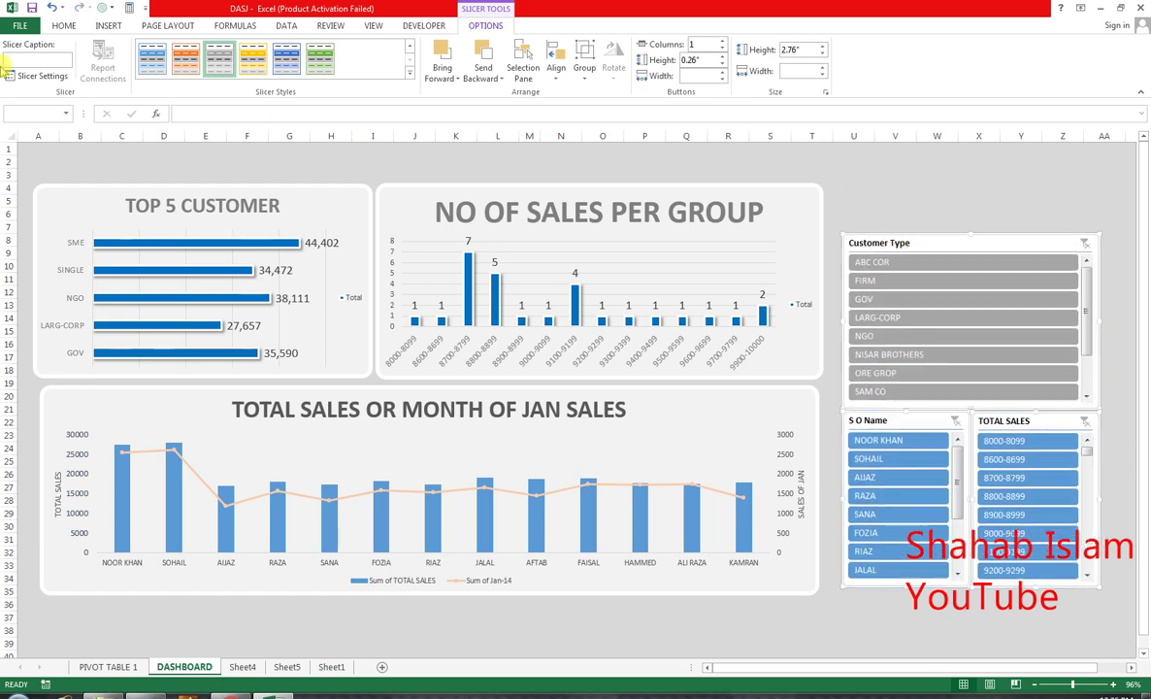
- Insert a WordArt title reading SALES DASHBOARD in the black style with a hard blue shadow
click(108, 25)
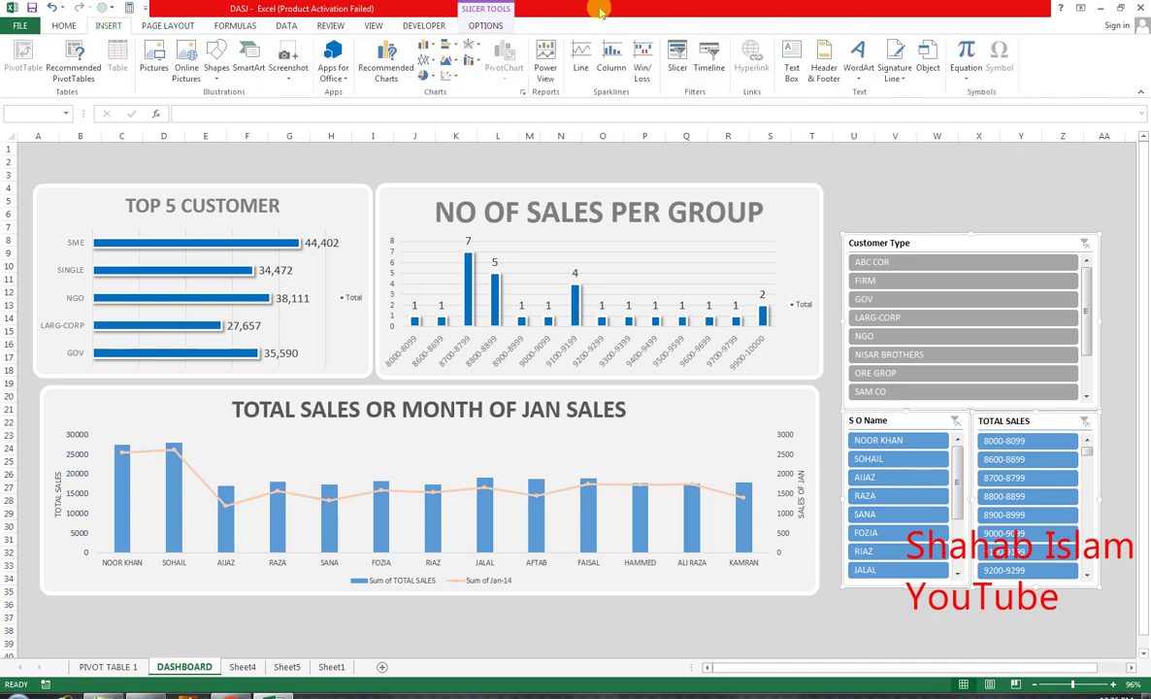
click(856, 68)
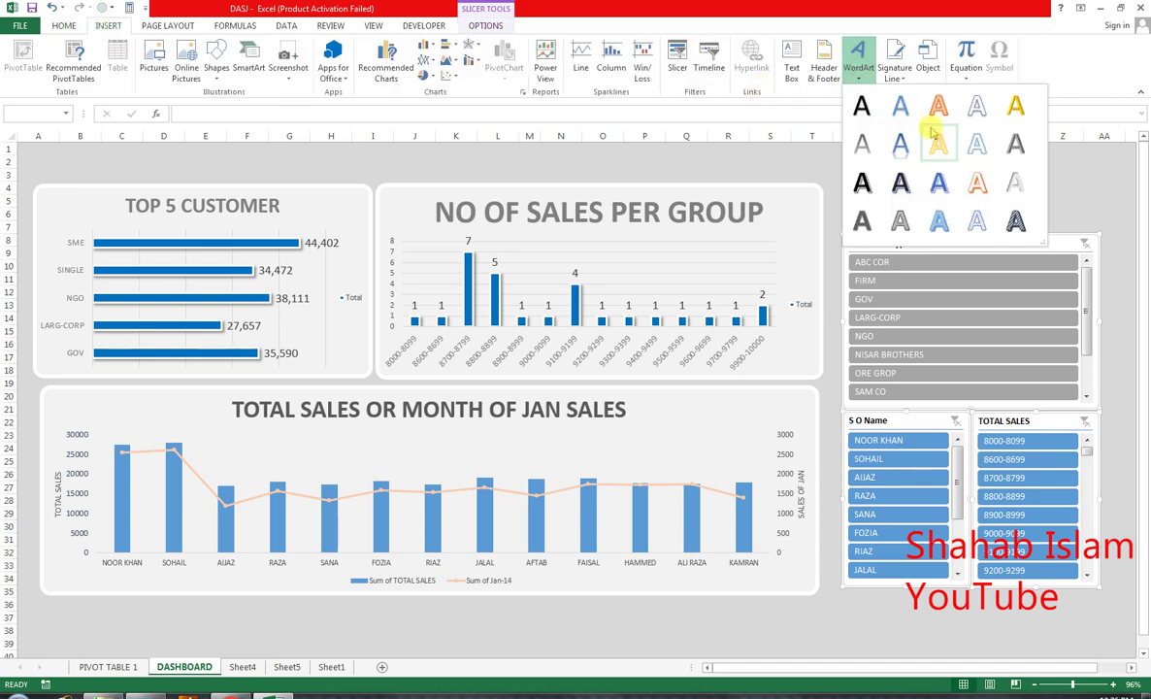
click(902, 183)
text(sale)
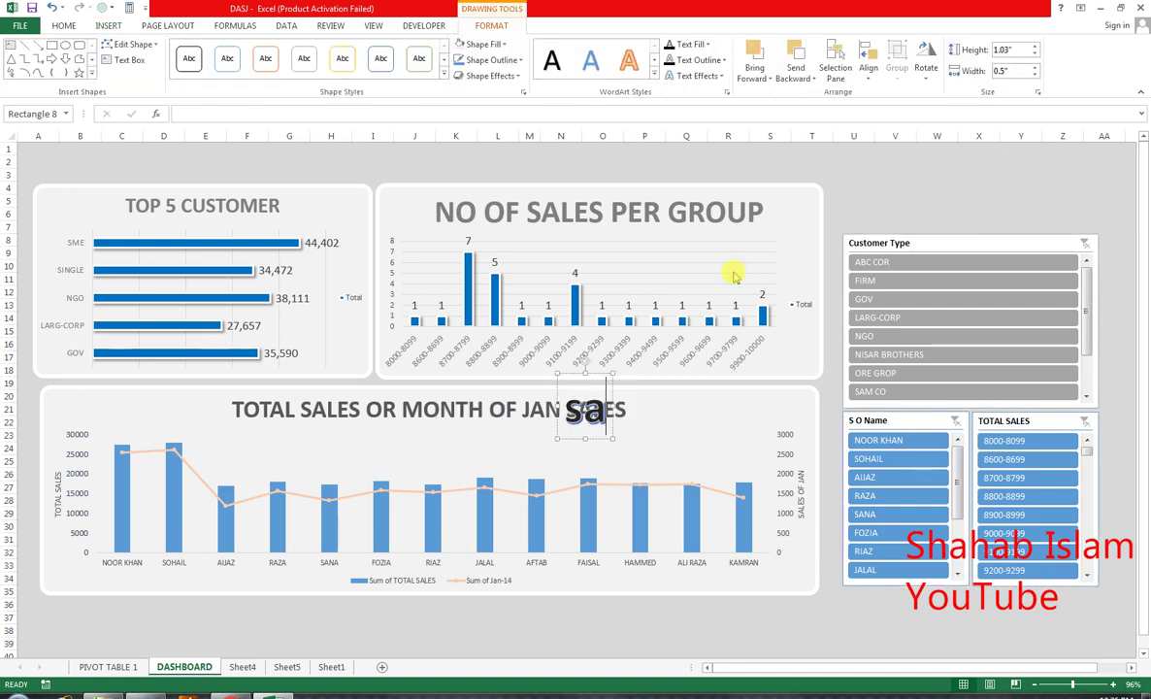
key(BackSpace)
key(BackSpace)
key(BackSpace)
key(BackSpace)
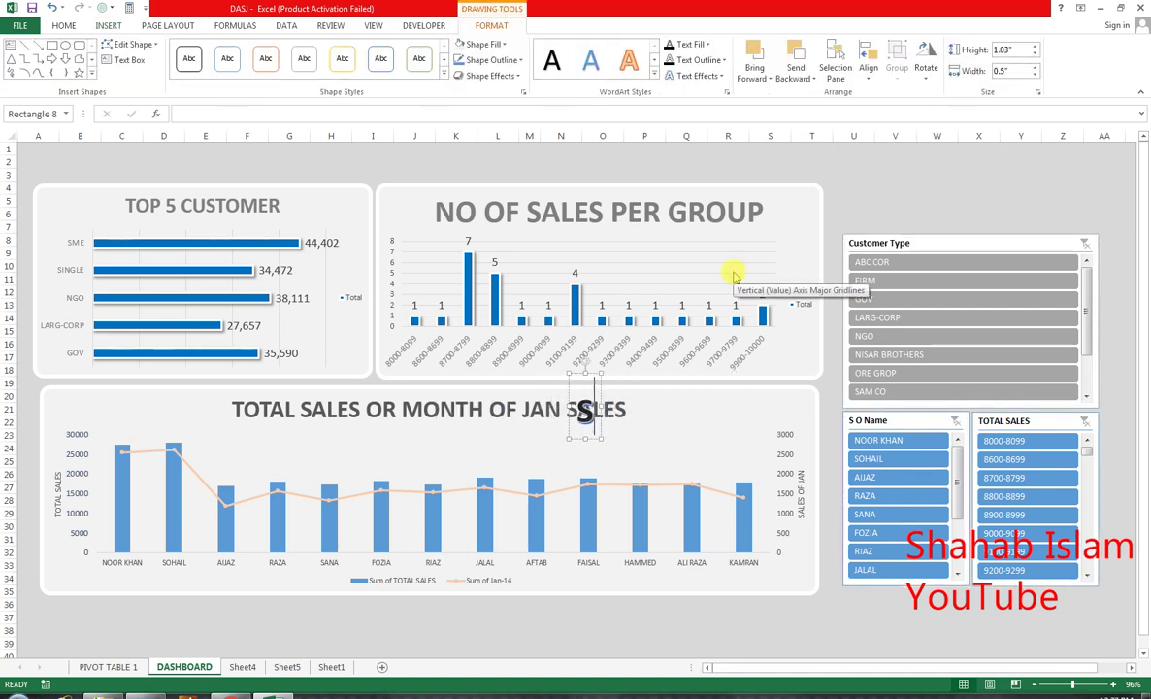
text(SALES DASHB)
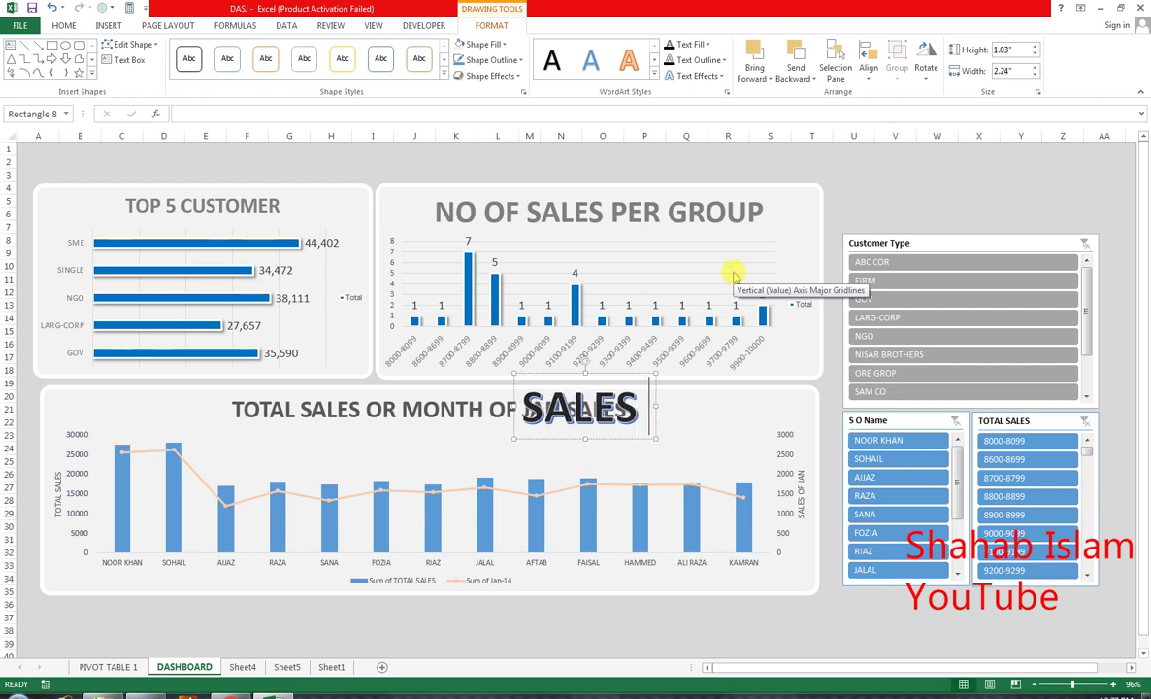
text(O)
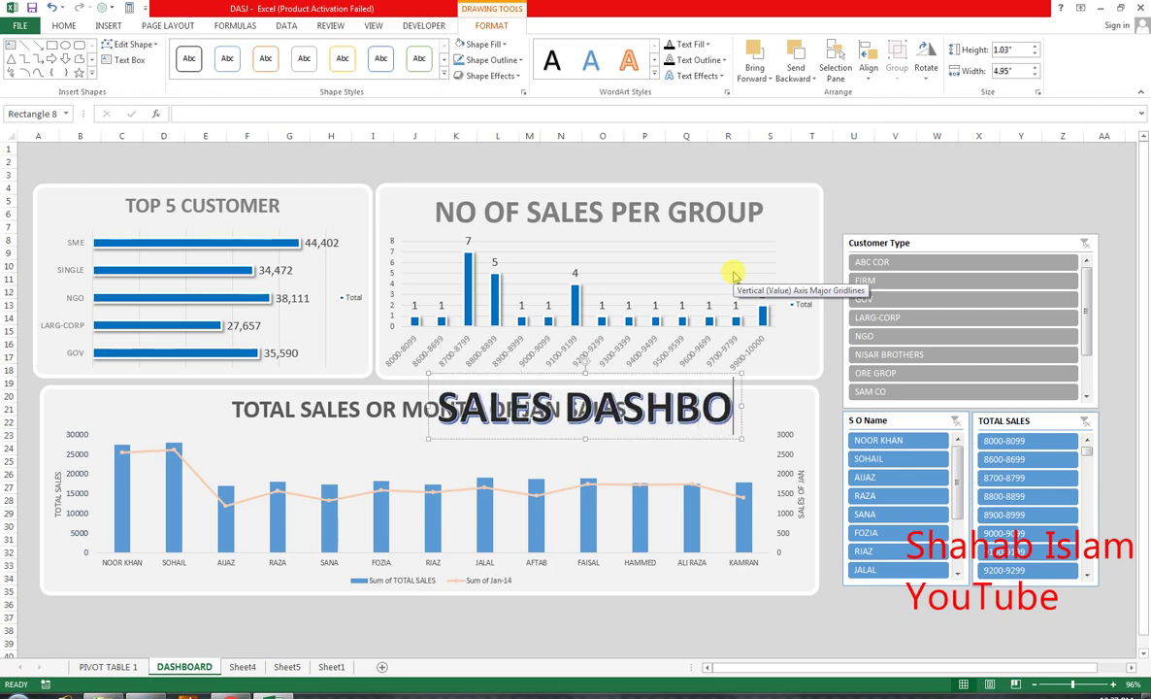
text(ARD)
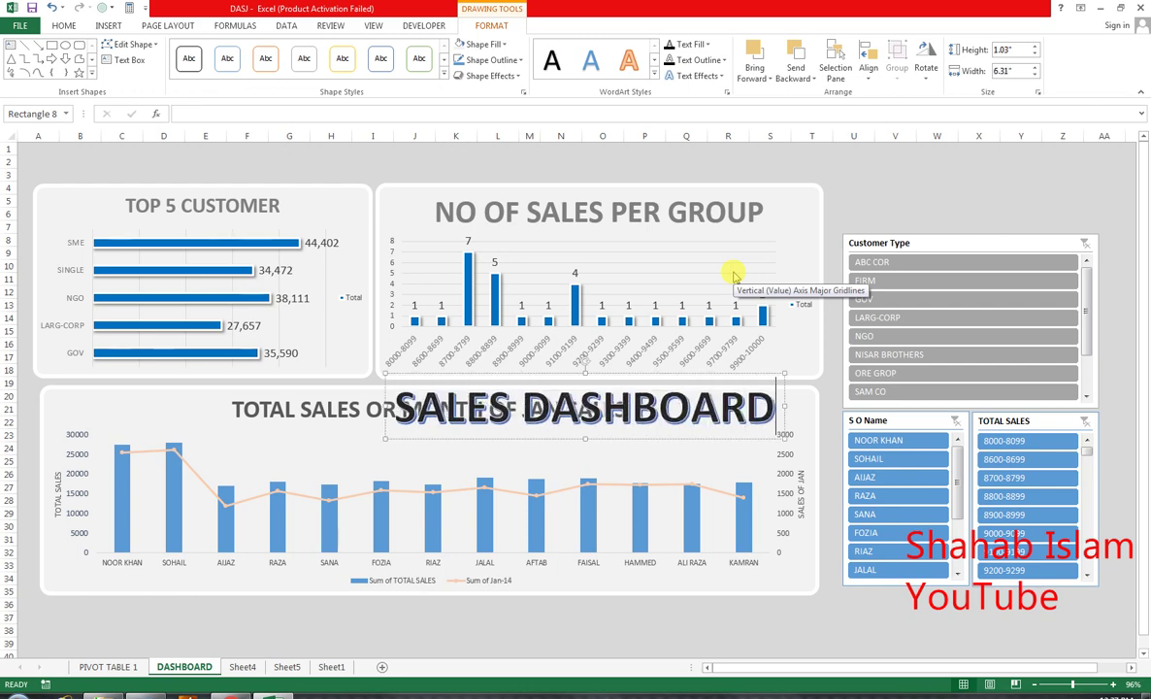
- Shrink the SALES DASHBOARD title to 40 pt and place it directly above the Customer Type slicer
drag(658, 374, 945, 165)
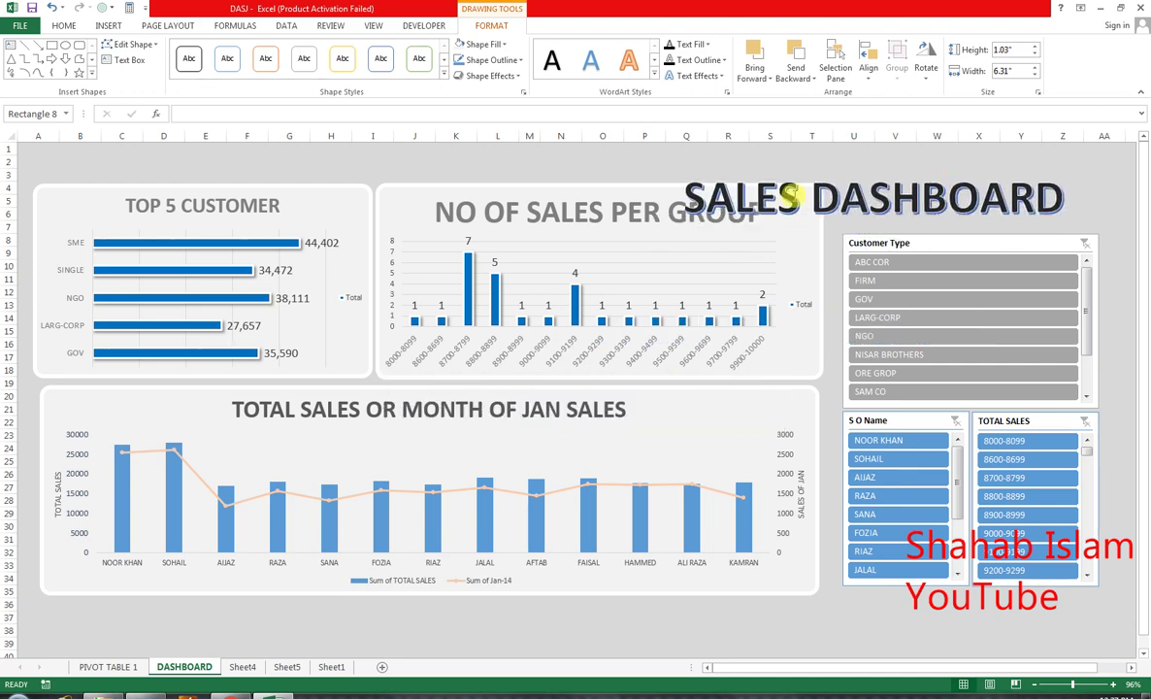
click(61, 25)
click(239, 51)
click(239, 50)
click(239, 50)
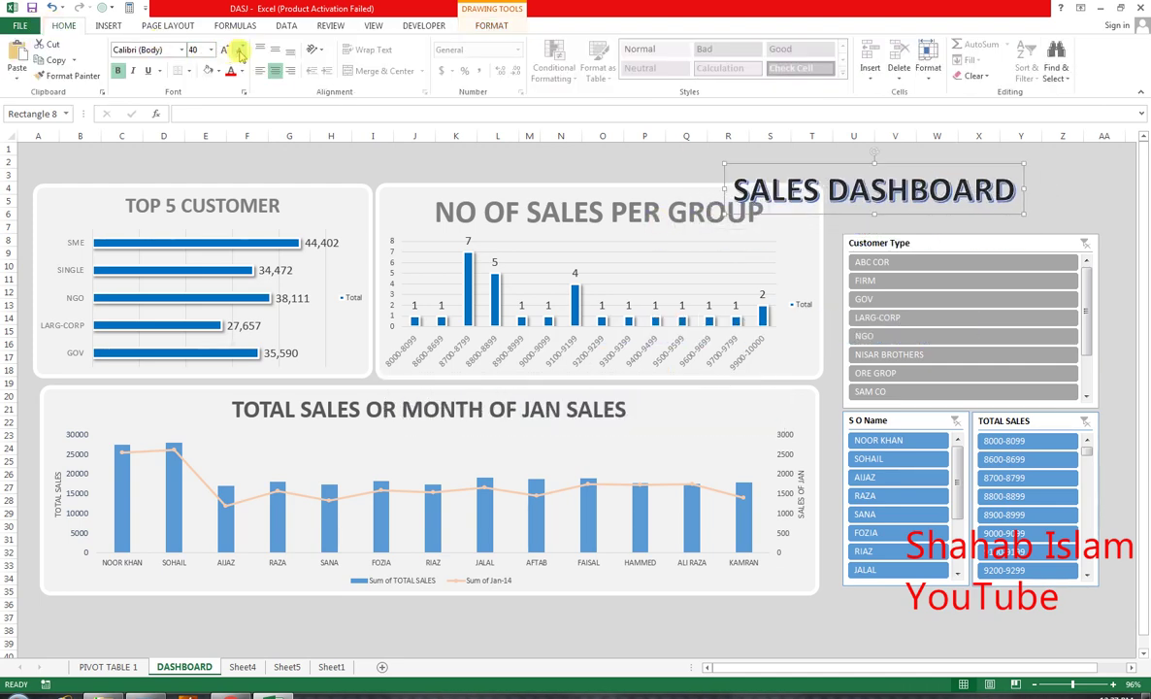
drag(801, 165, 905, 174)
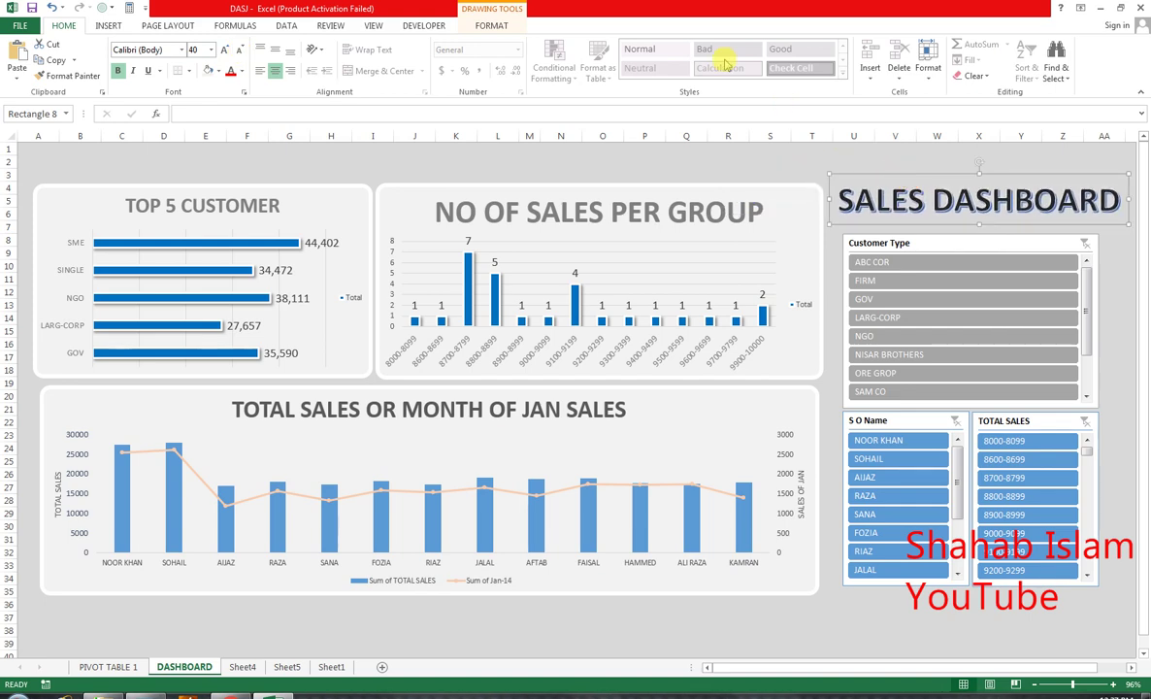
- Fill the SALES DASHBOARD title text with standard red
click(492, 25)
click(696, 48)
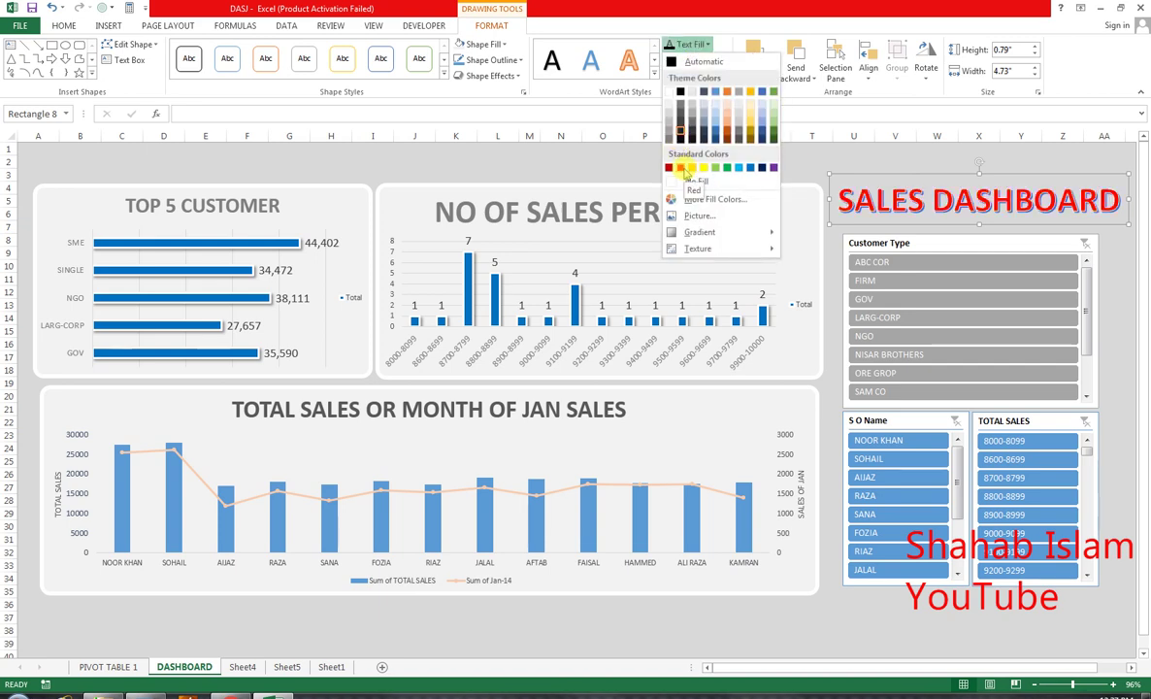
click(680, 167)
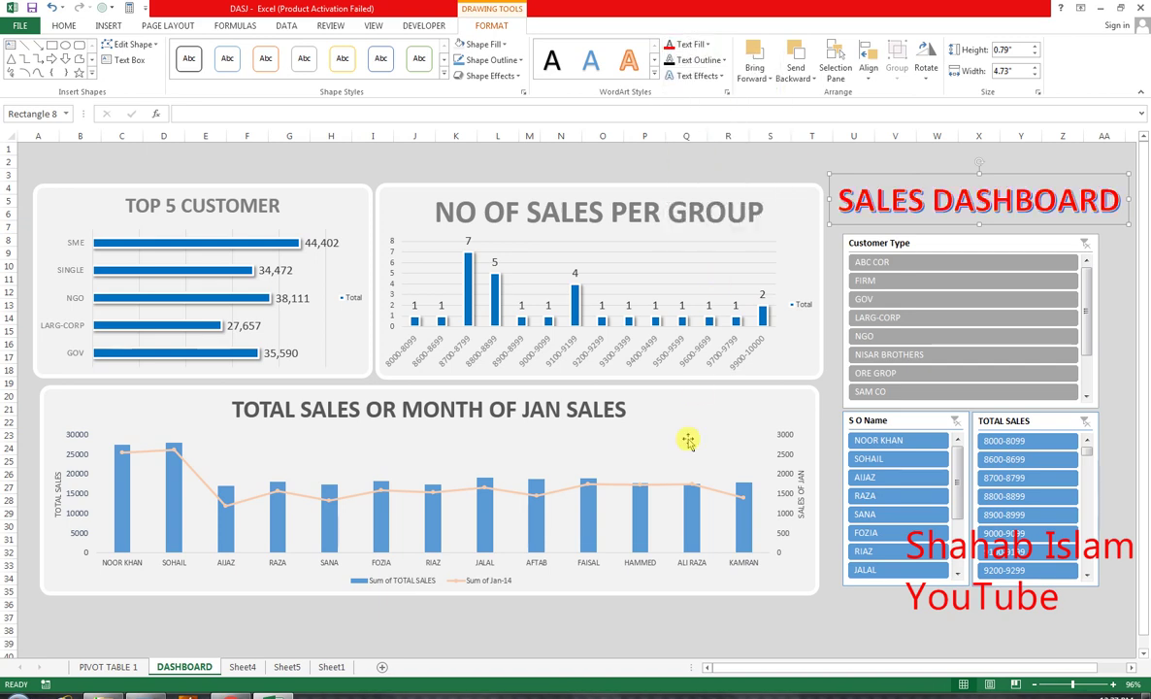
- Deselect the title, test the Customer Type slicer by filtering to ABC COR, and clear the filter
click(657, 640)
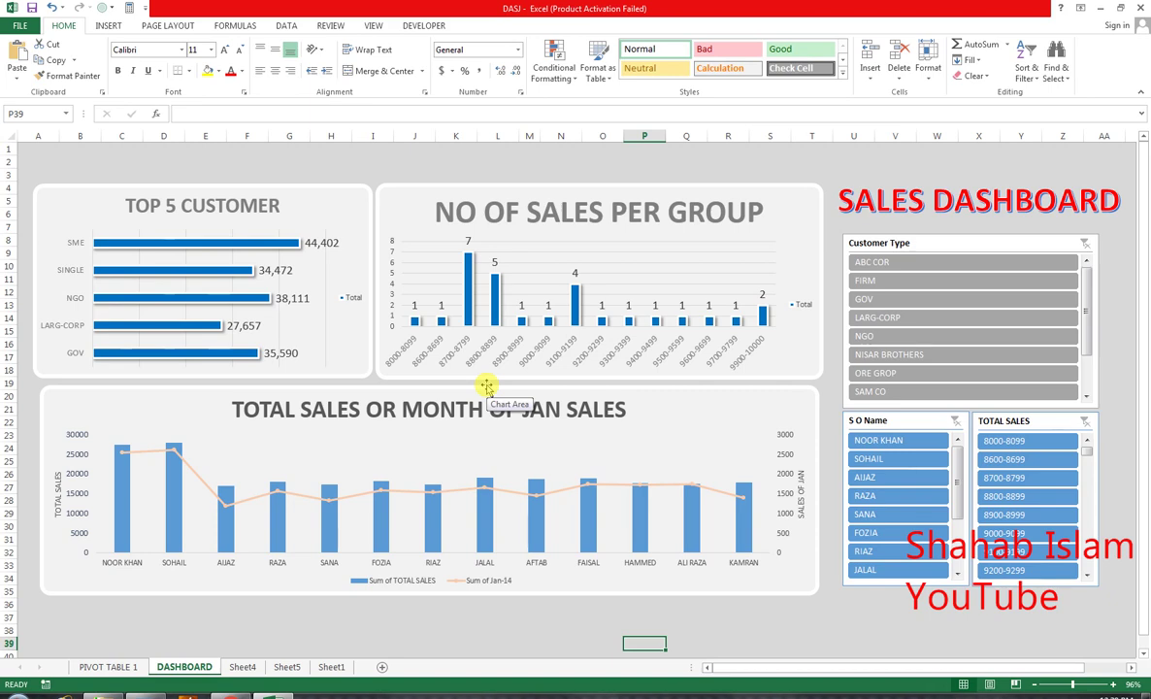
click(868, 262)
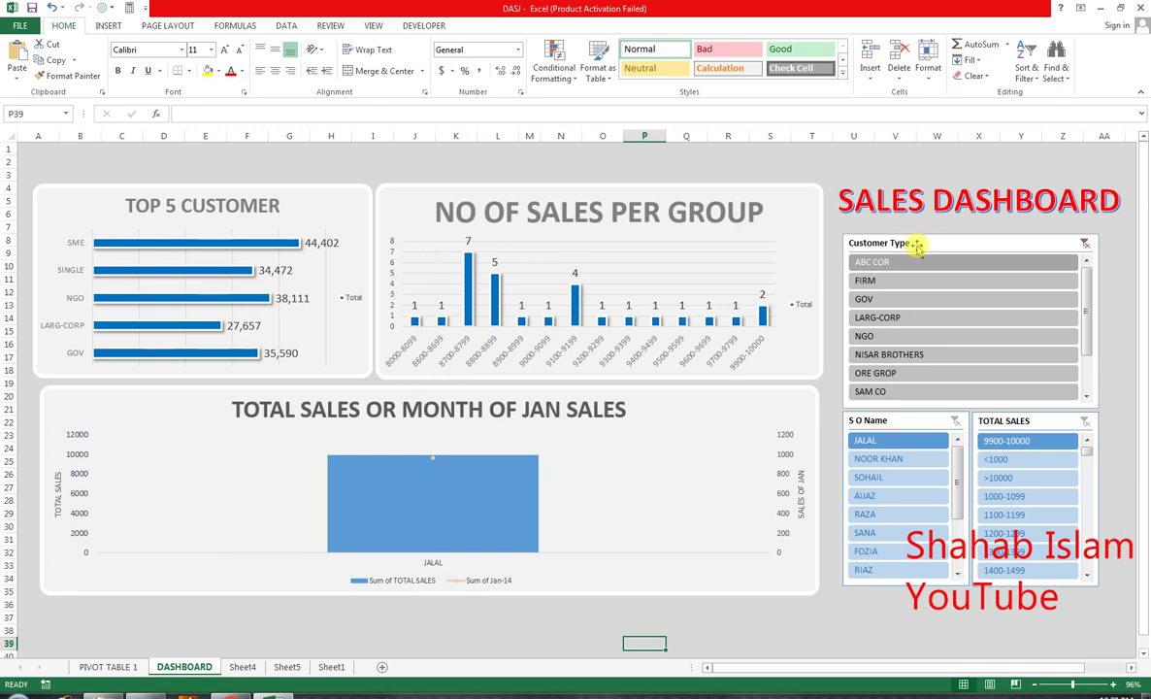
click(1084, 243)
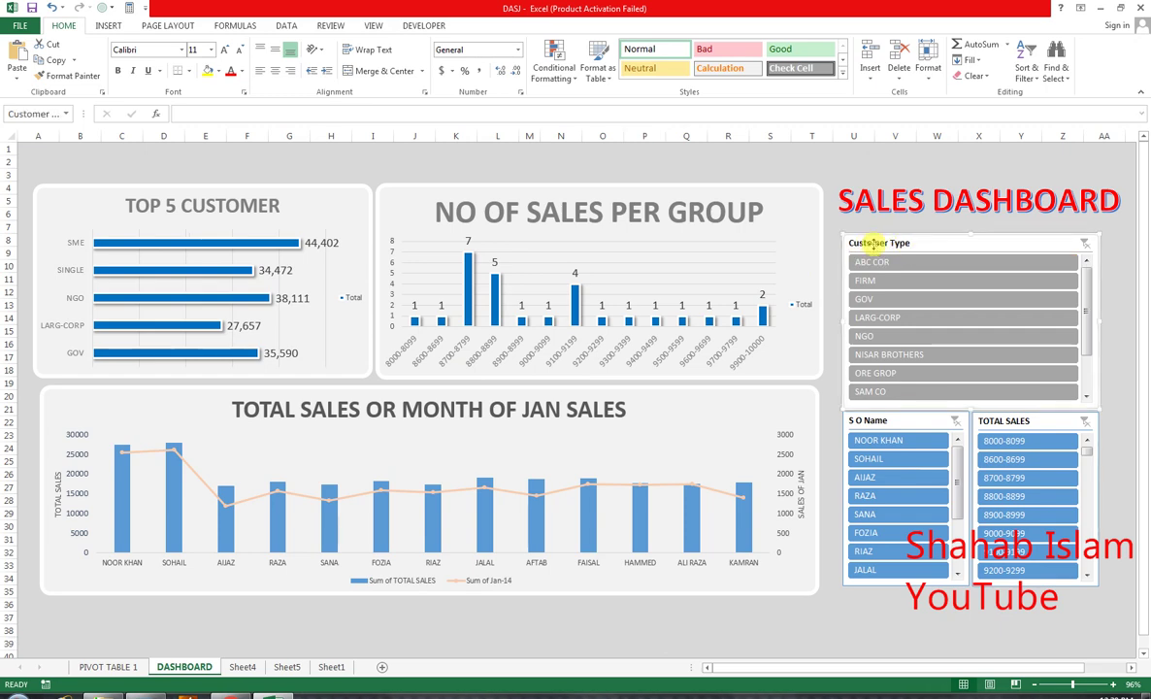
- Connect the Customer Type slicer to the PivotTable1 reports on both the PIVOT TABLE 1 sheet and Sheet4
right_click(873, 244)
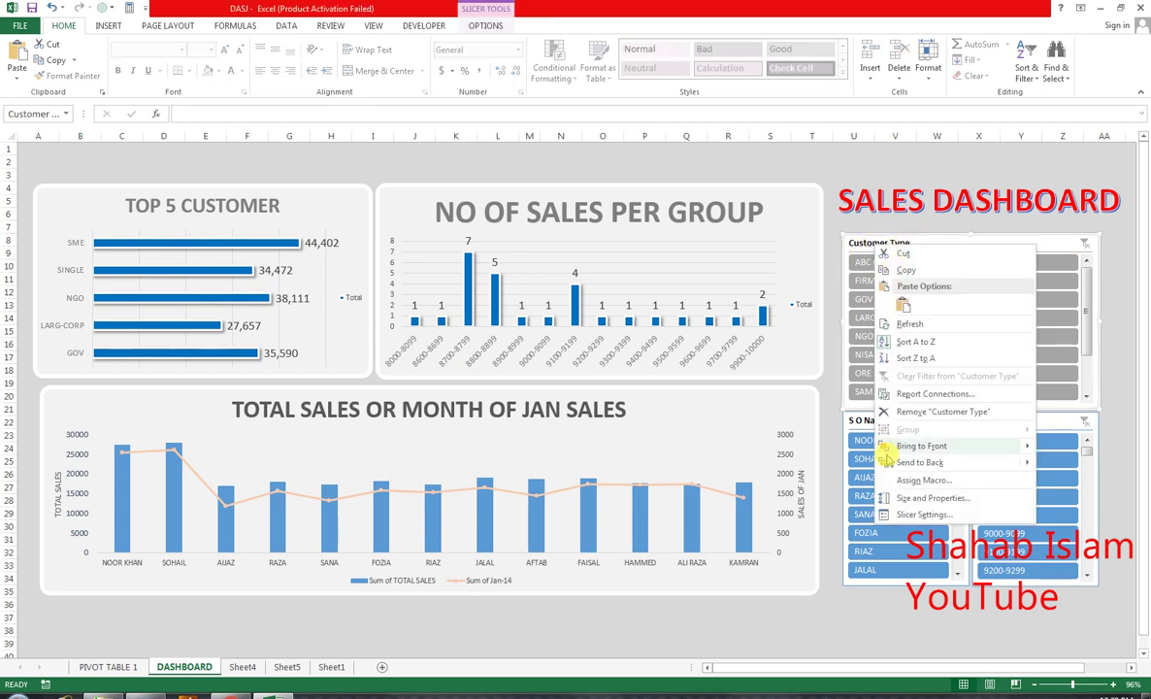
click(934, 394)
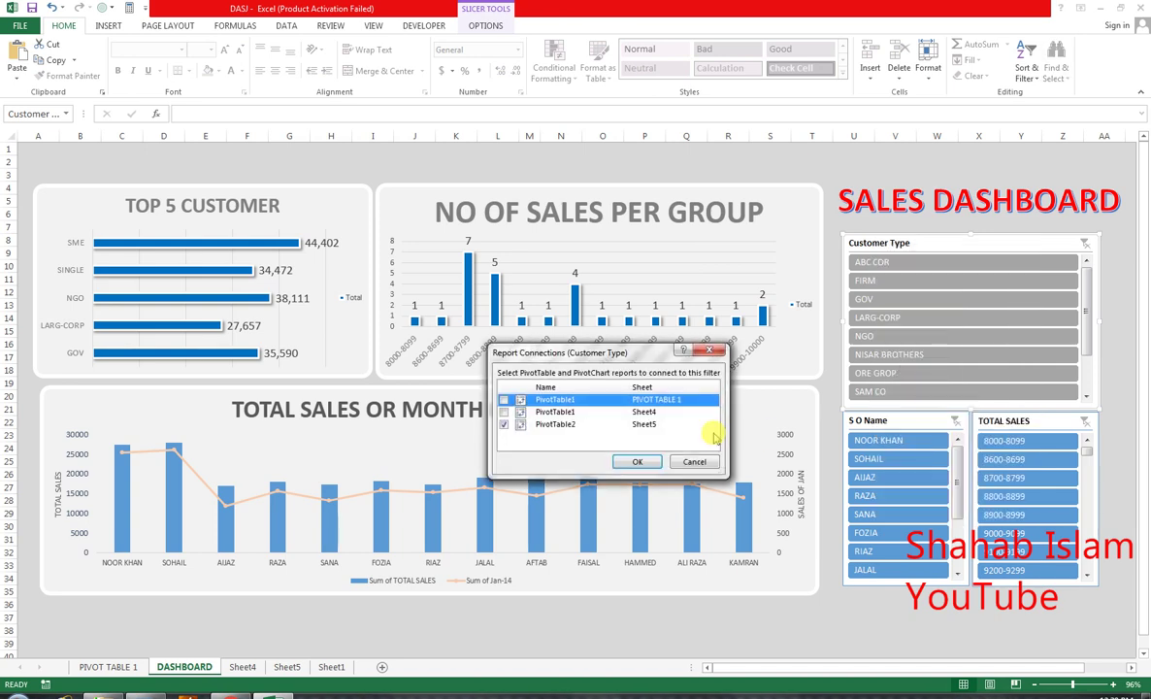
click(503, 400)
click(504, 411)
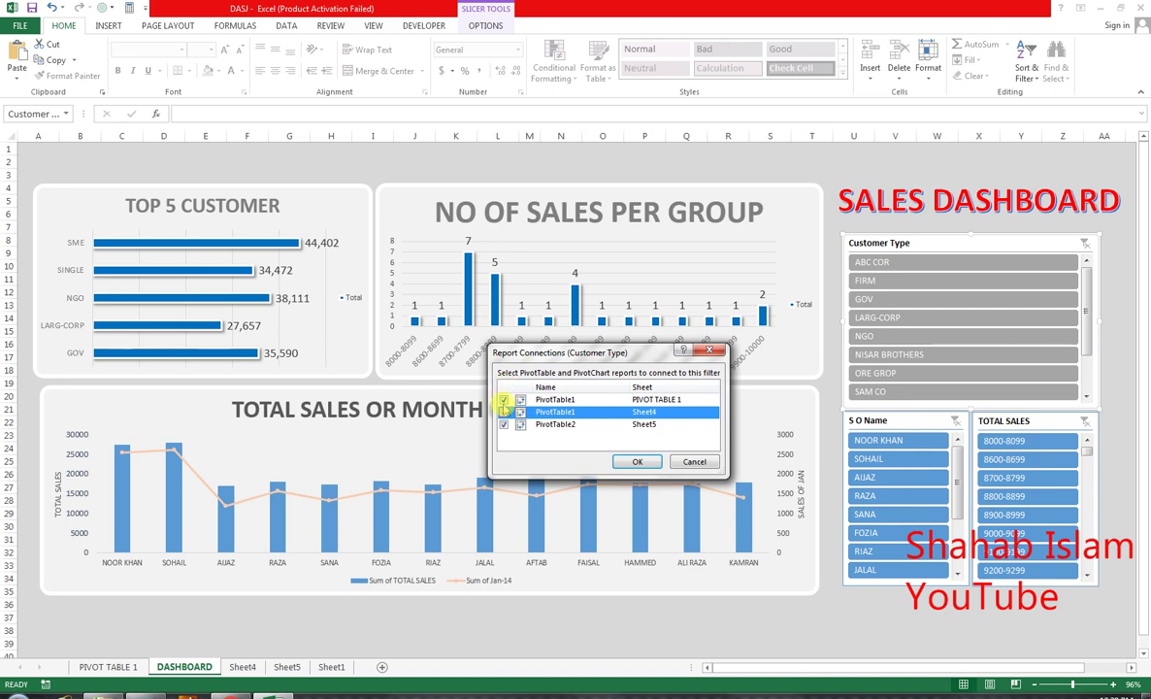
click(639, 462)
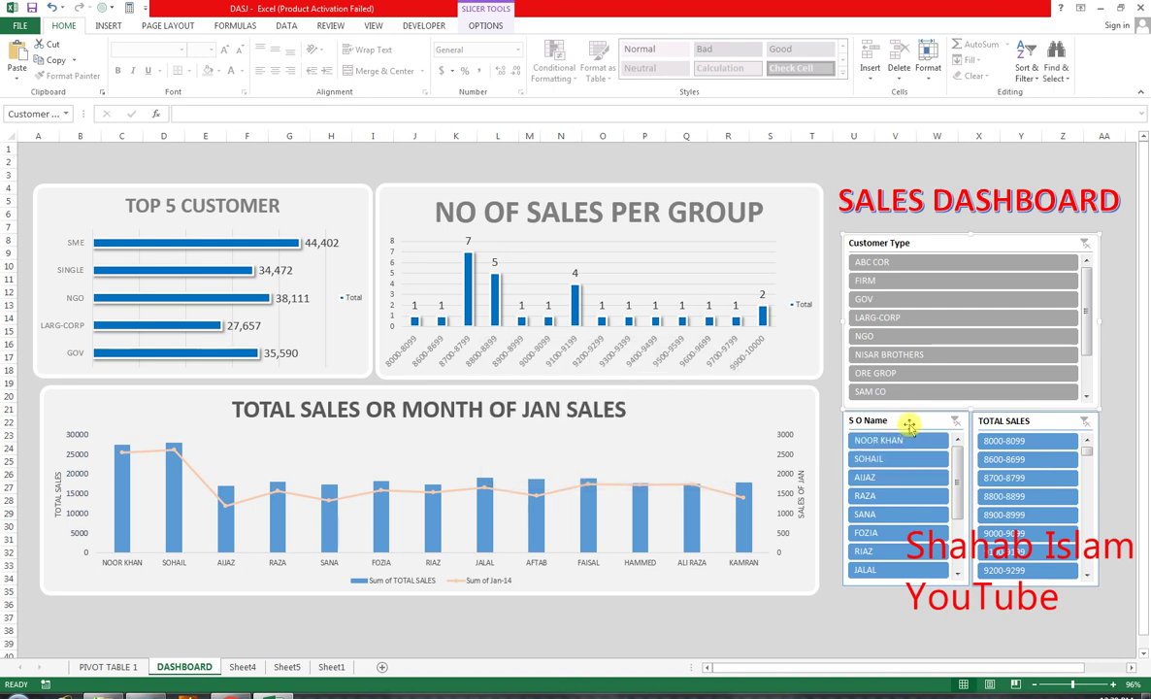
- Connect the S O Name slicer to the PivotTable1 report on the PIVOT TABLE 1 sheet and the one on Sheet4
right_click(910, 427)
click(947, 294)
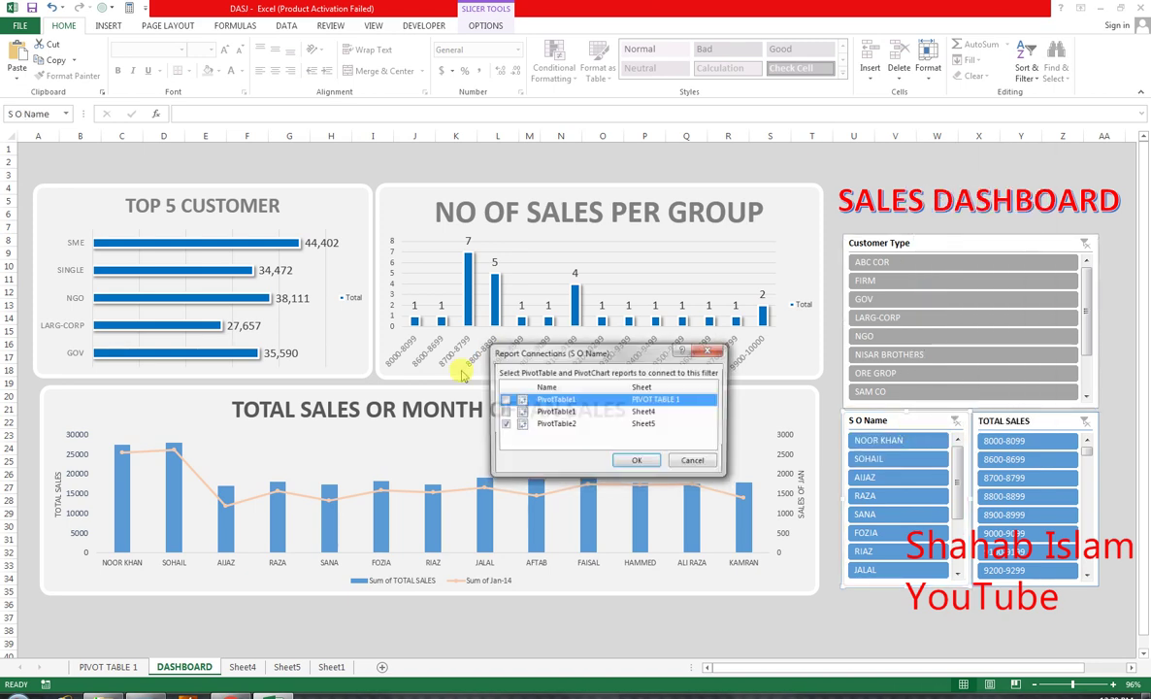
click(504, 400)
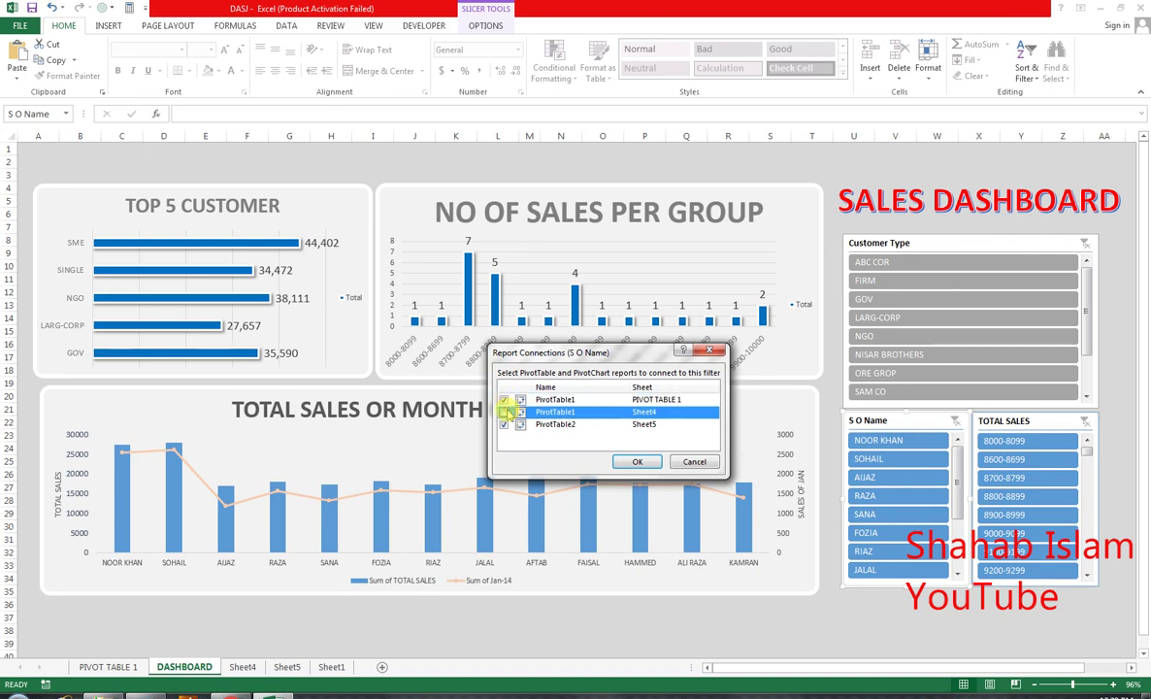
click(637, 461)
- Connect the TOTAL SALES slicer to the PivotTable1 reports on the PIVOT TABLE 1 sheet and Sheet4
click(1009, 423)
right_click(1009, 421)
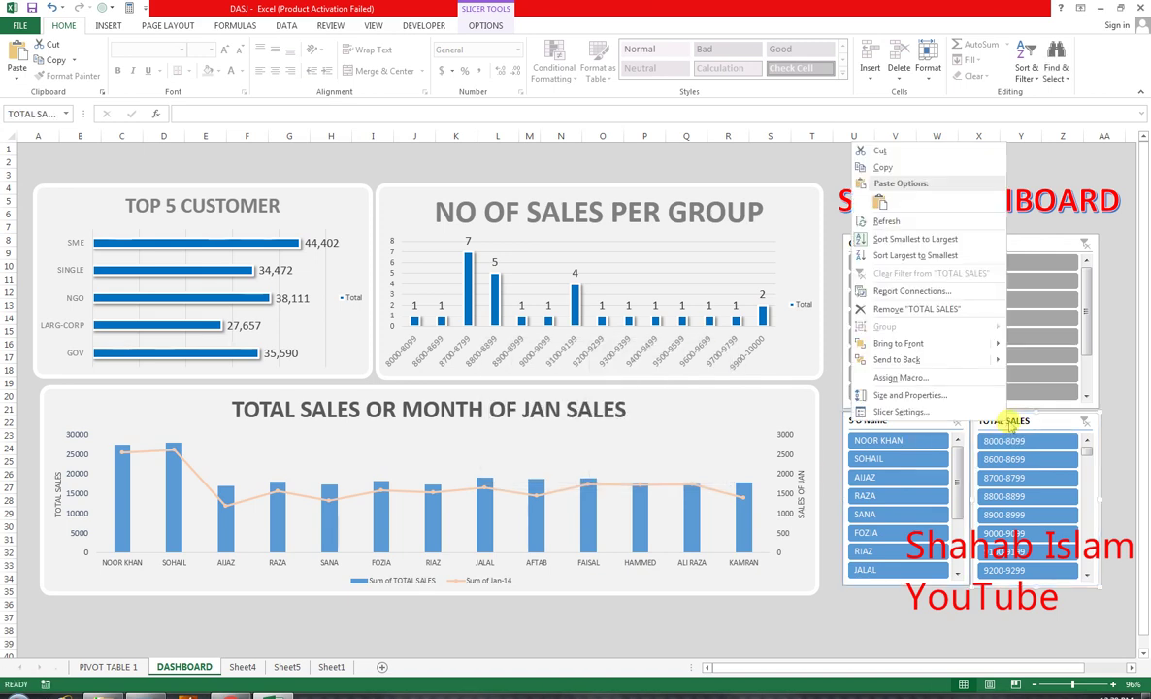
click(871, 290)
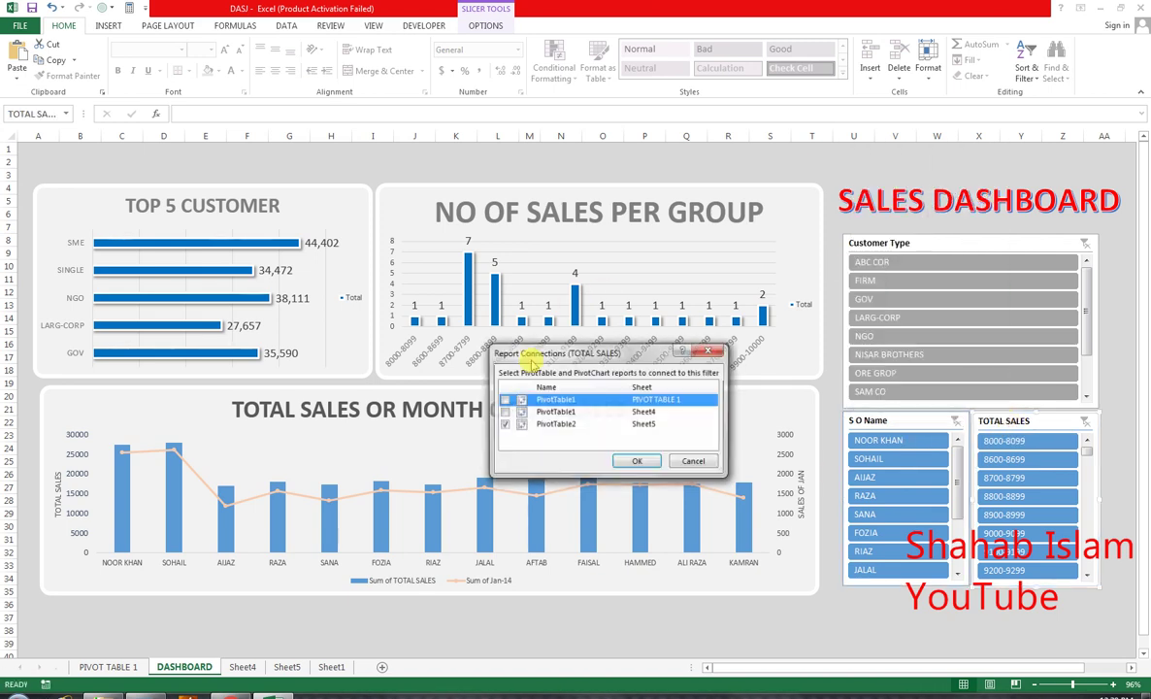
click(503, 413)
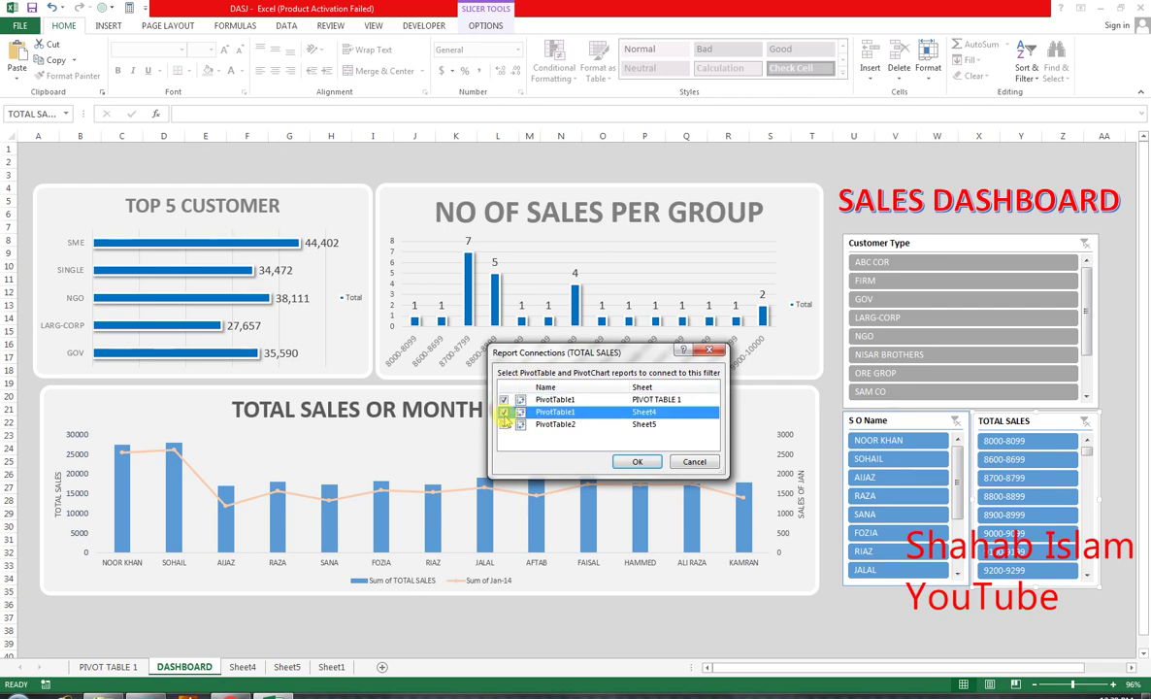
click(636, 461)
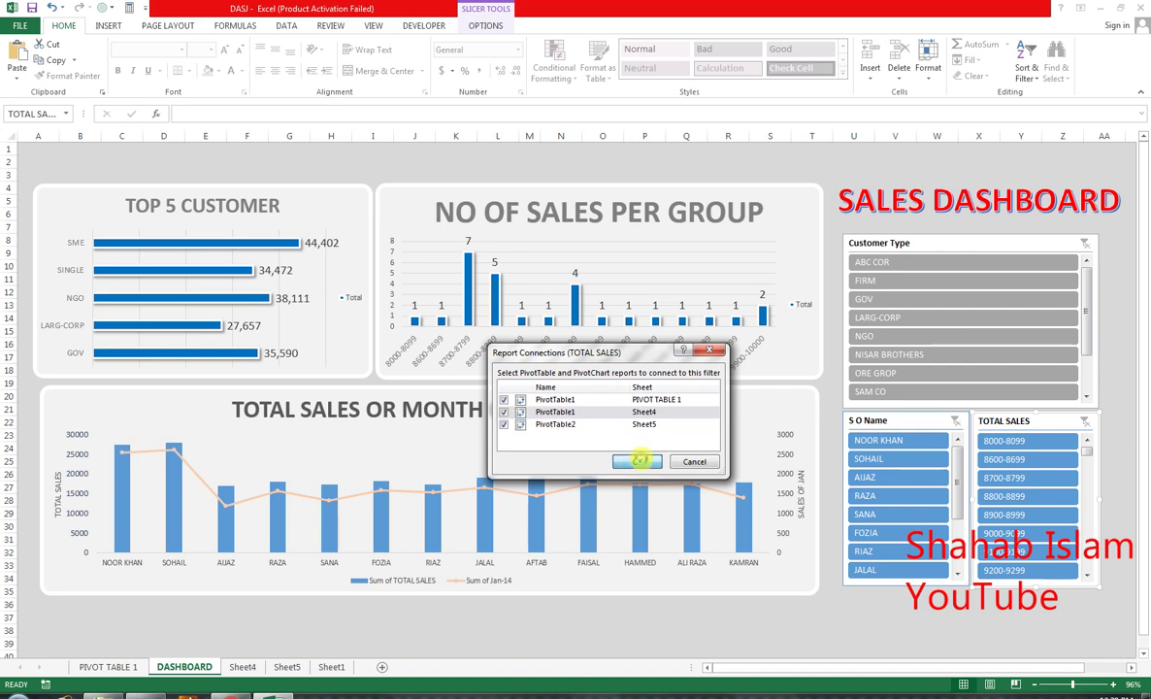
- Test the connected Customer Type slicer with ABC COR alone and with ABC COR through GOV, clearing the filter after each
click(937, 264)
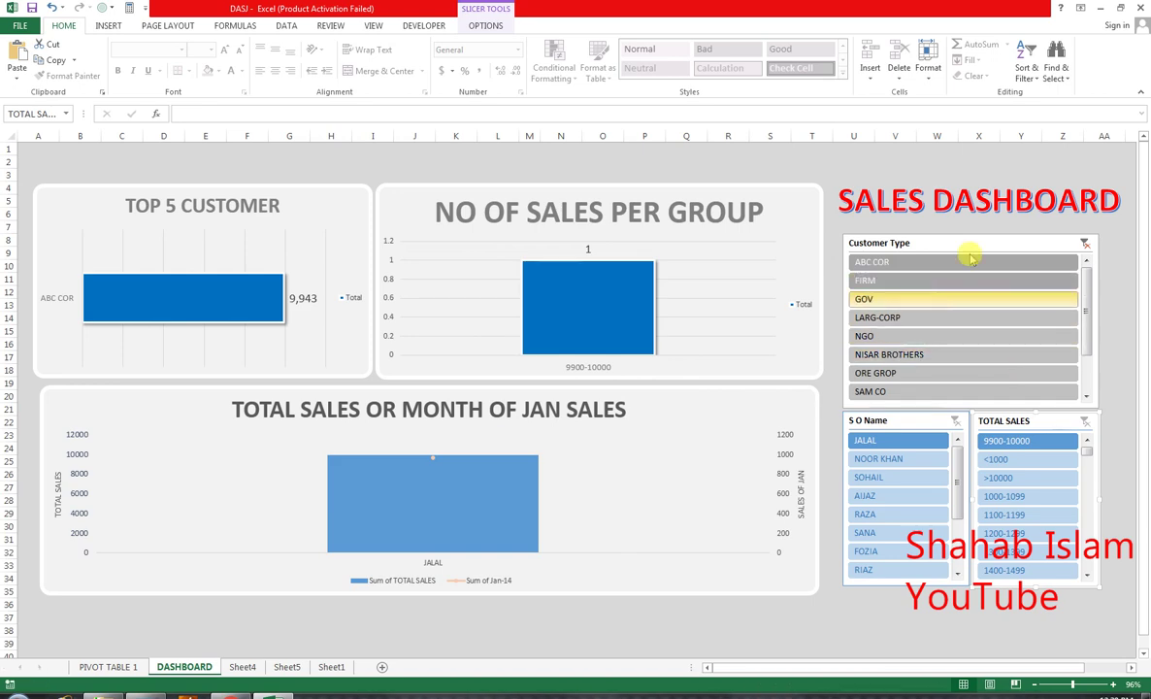
click(1086, 245)
click(1085, 245)
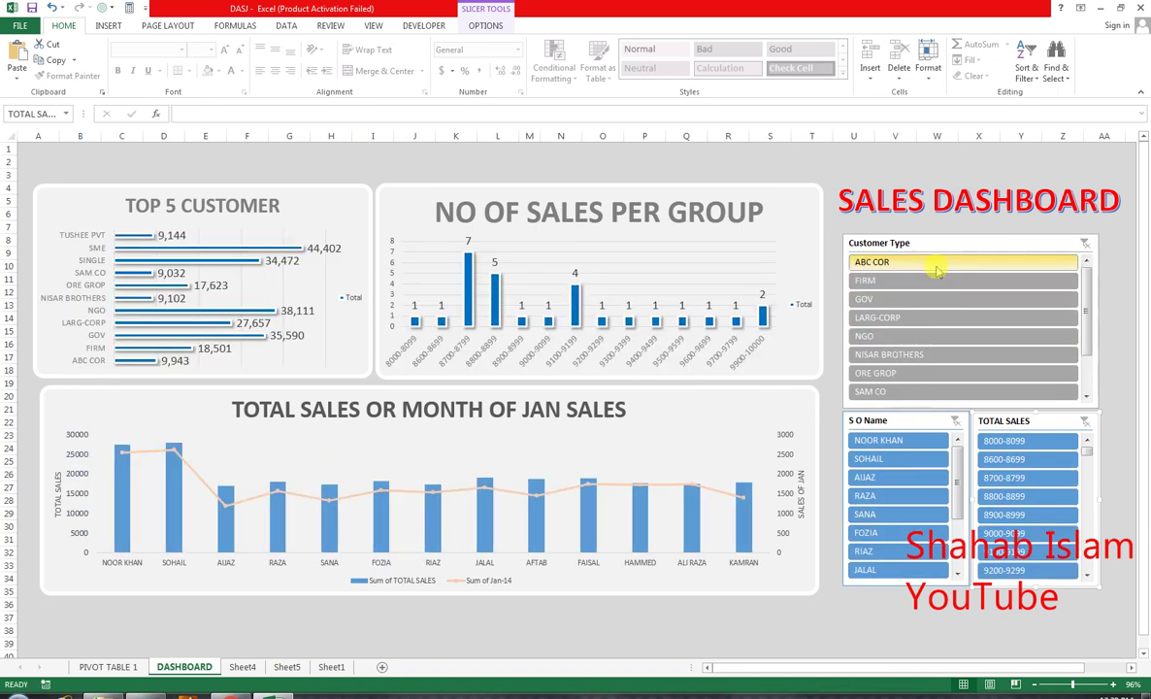
click(930, 261)
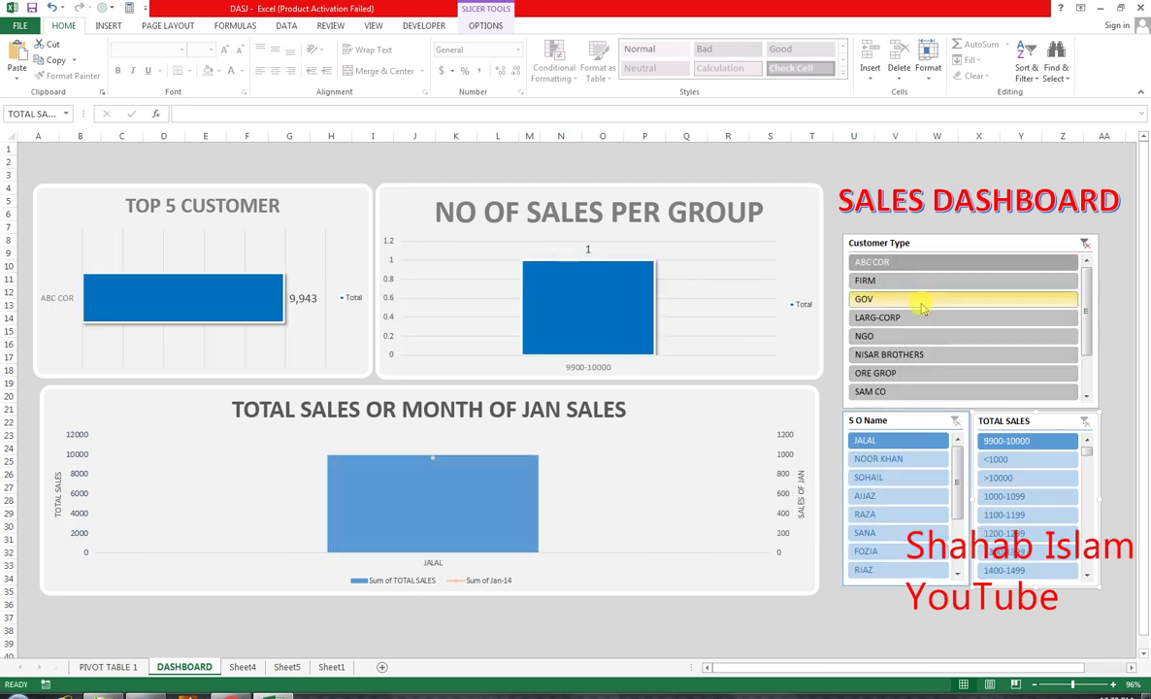
shift+click(922, 307)
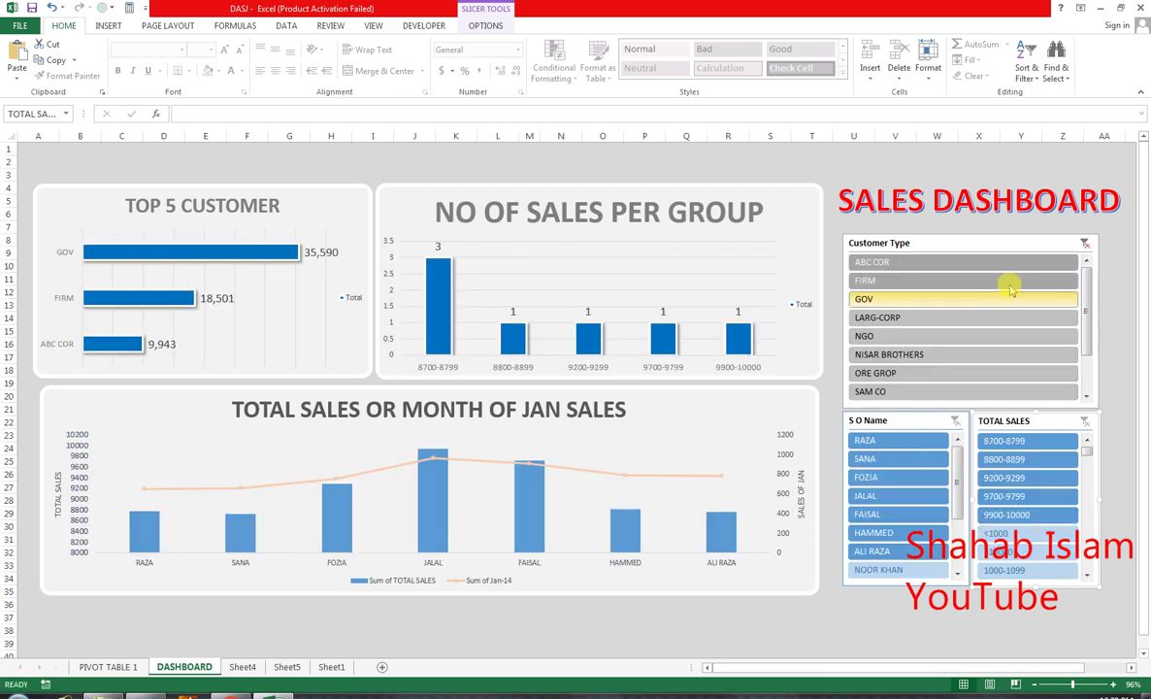
click(1086, 244)
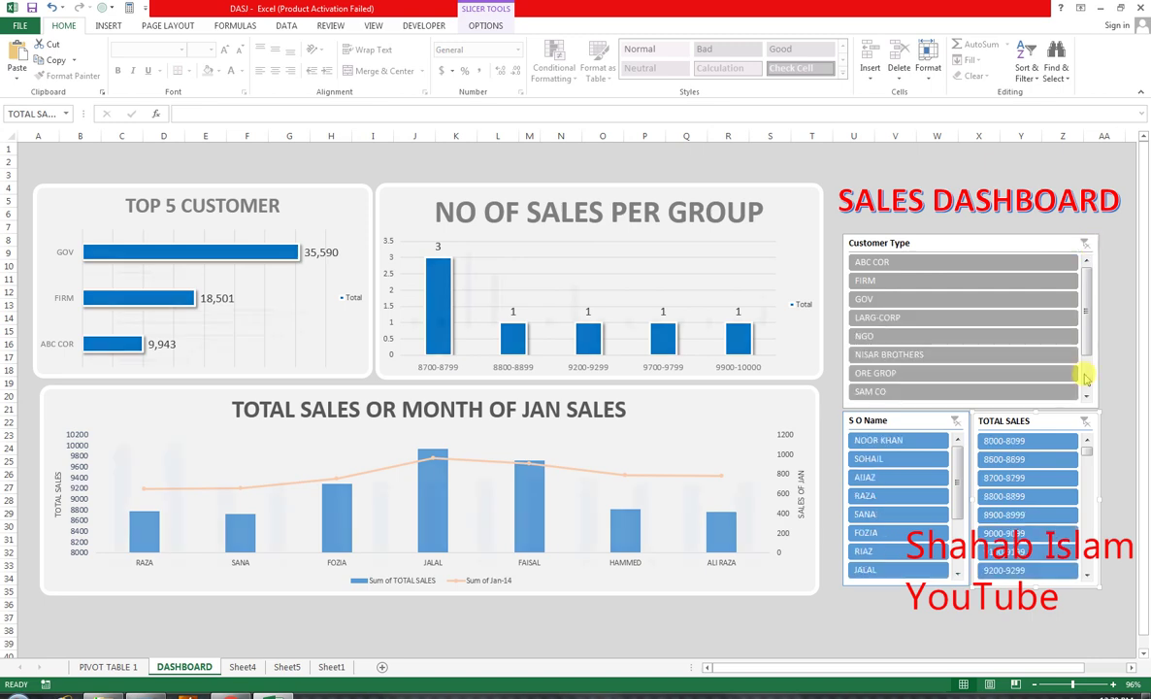
- Test the S O Name slicer with its first sales officer and the TOTAL SALES slicer with 8000-8099, clearing each filter
click(895, 440)
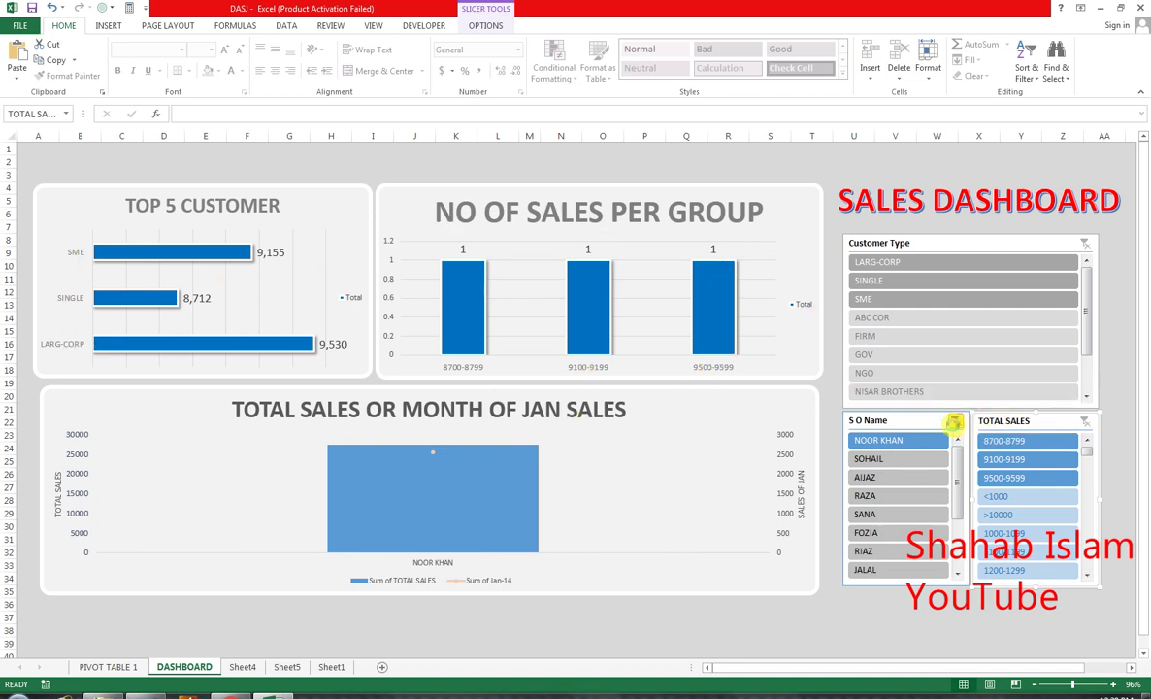
click(955, 422)
click(1009, 442)
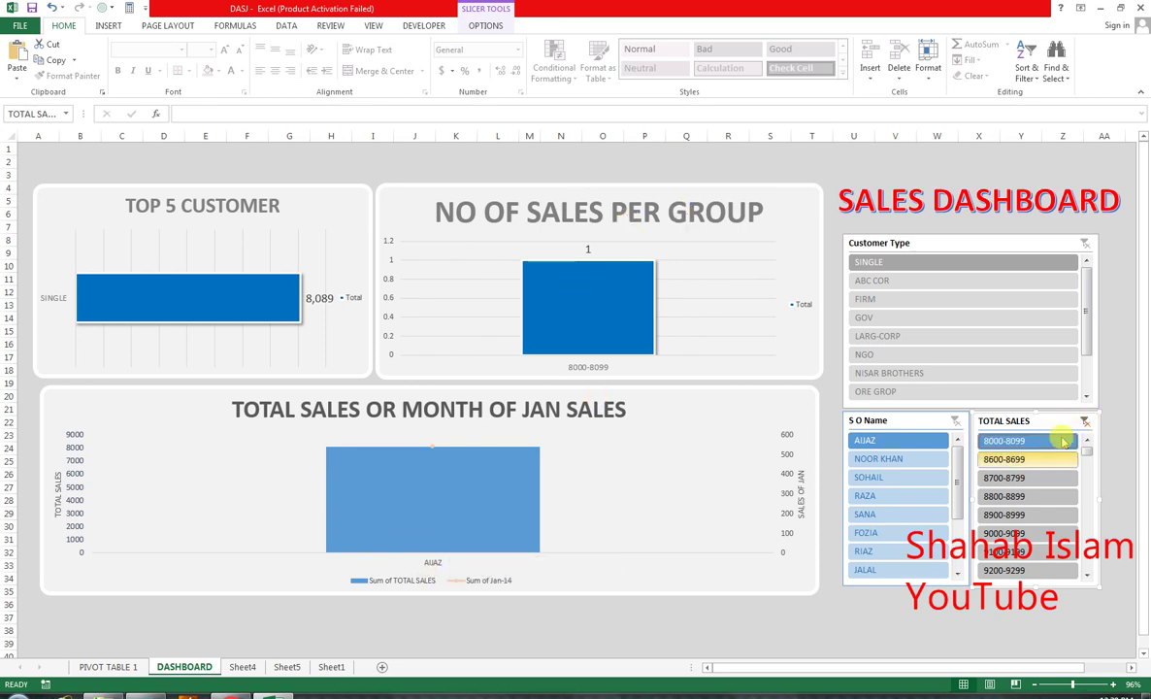
click(1086, 421)
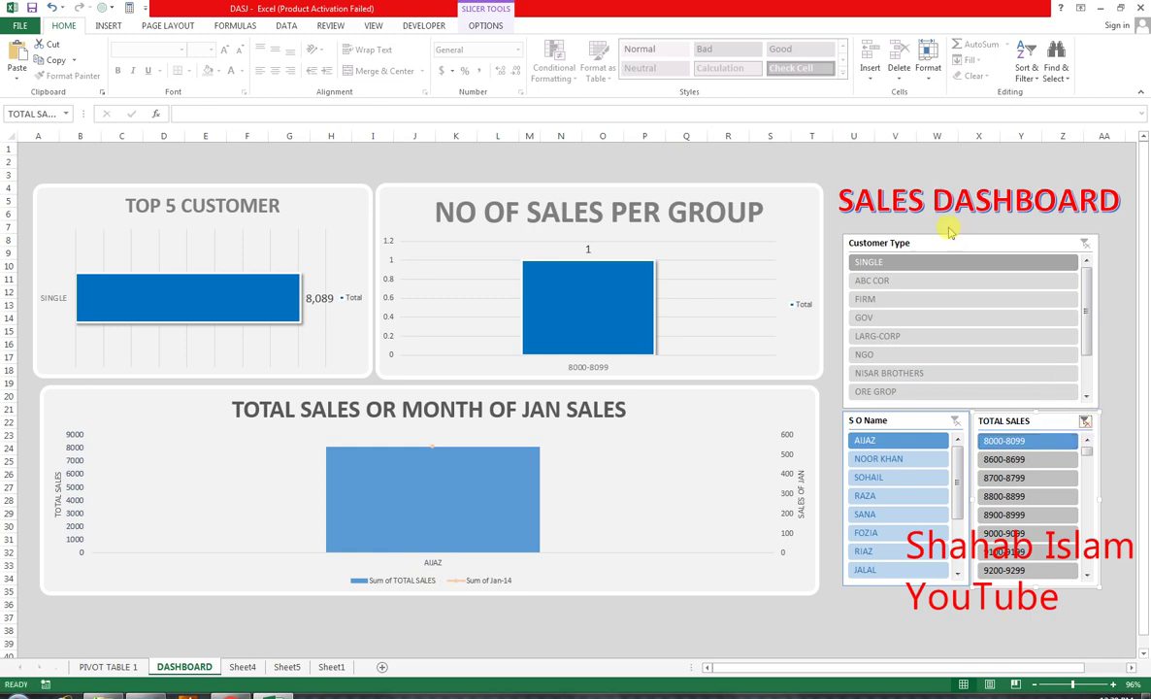
- Change the SALES DASHBOARD title's text fill to the darkest orange theme shade
click(933, 200)
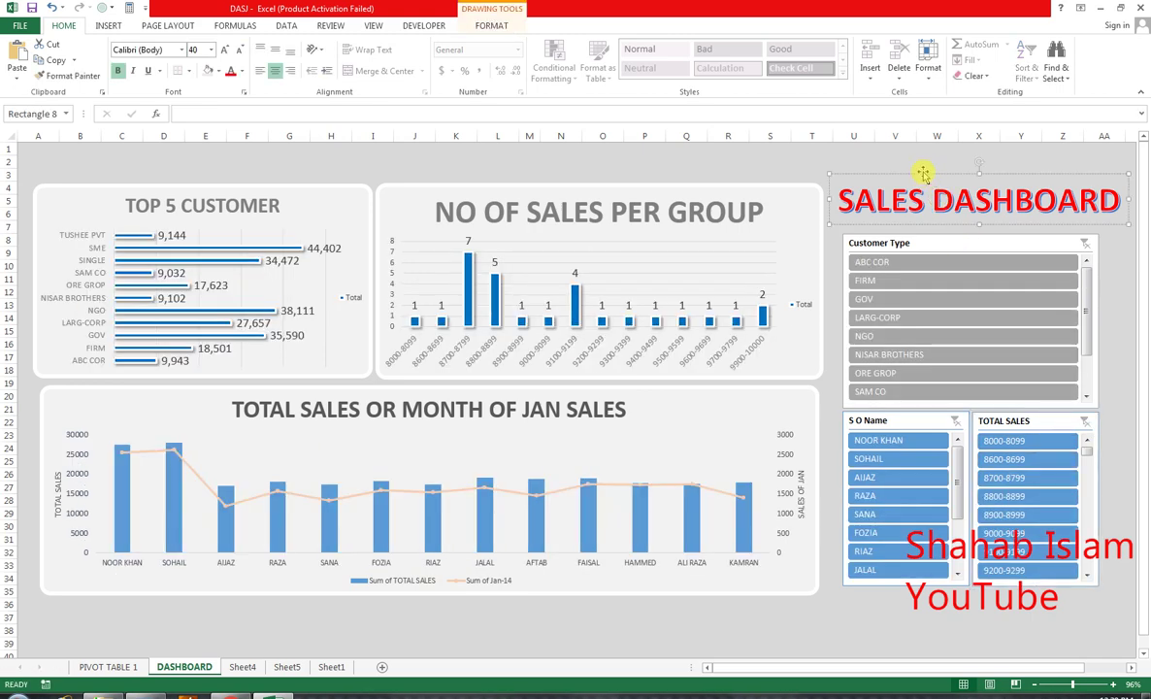
click(491, 25)
click(710, 45)
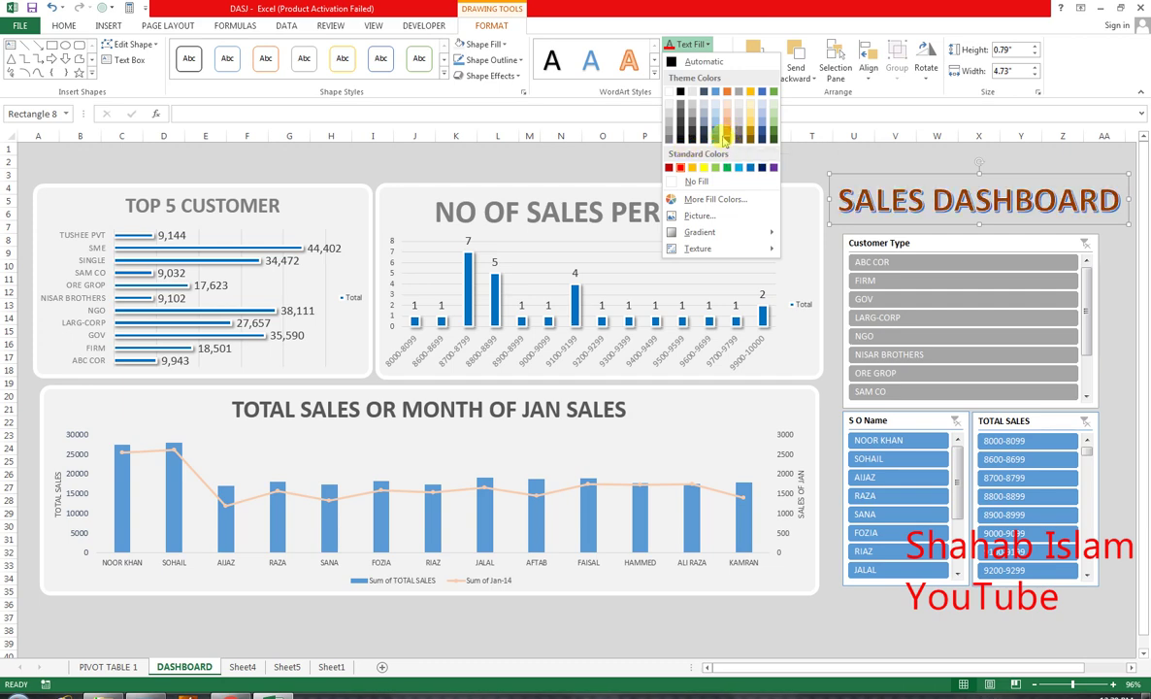
click(728, 138)
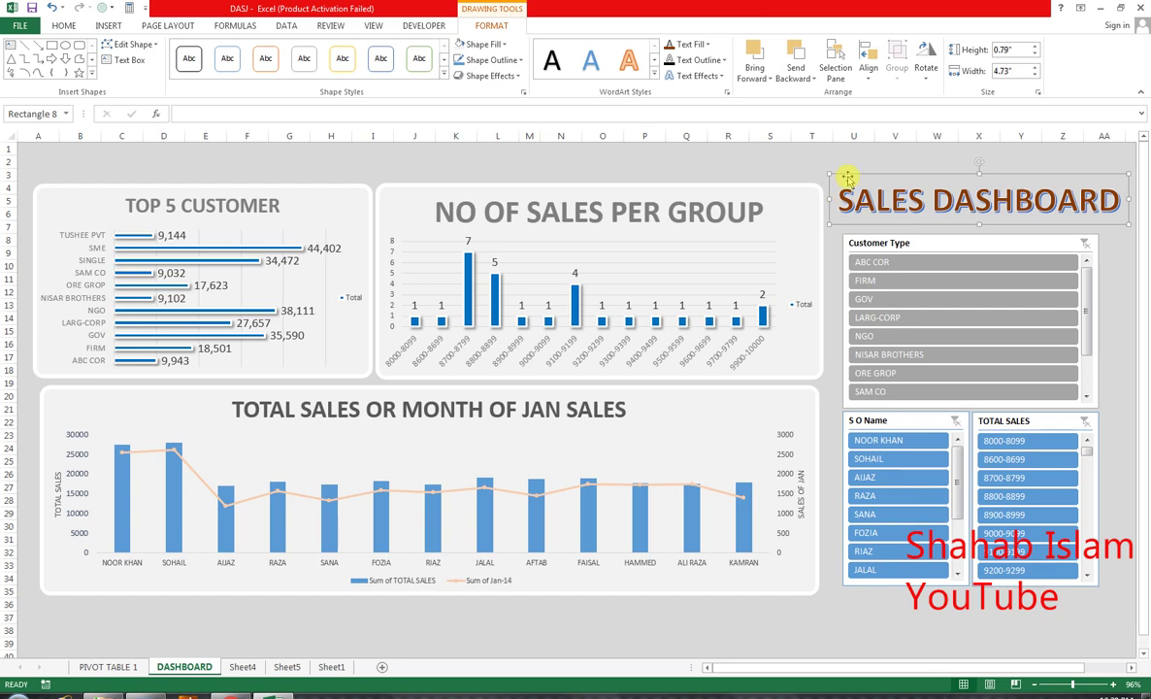
click(63, 25)
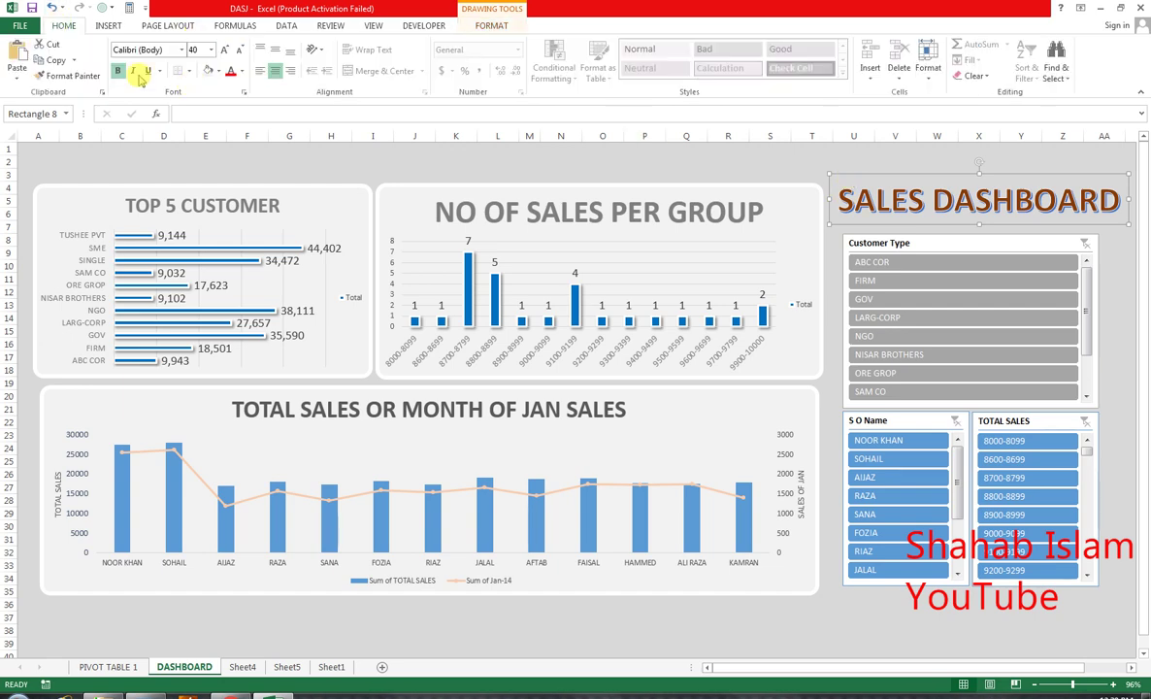